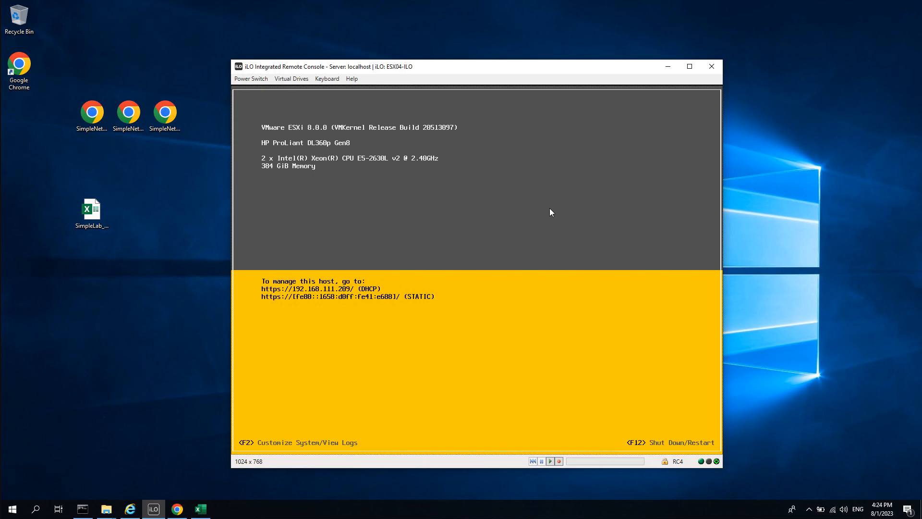
Log in to the ESXi console as root, retrying after the failed first attempt.
{"action": "key", "text": "F2"}
{"action": "key", "text": "Tab"}
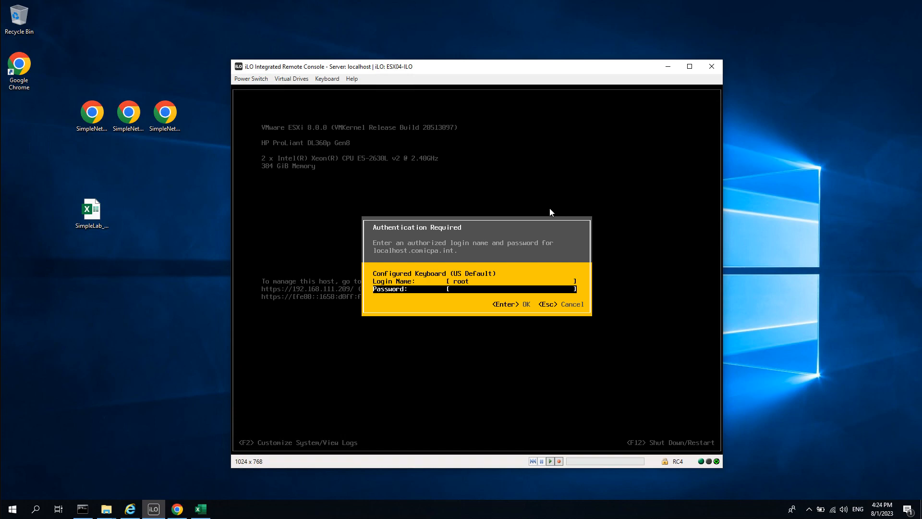
{"action": "type", "text": "********"}
{"action": "key", "text": "Return"}
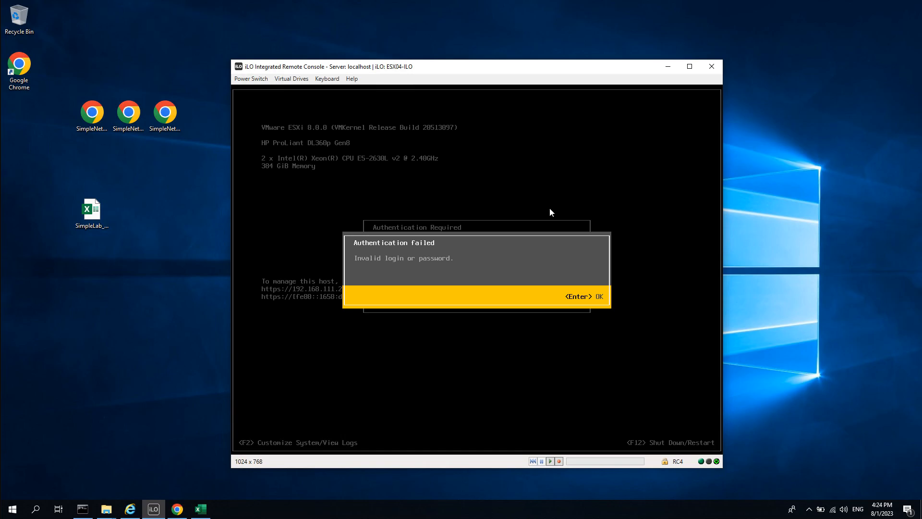
{"action": "key", "text": "Return"}
{"action": "type", "text": "********"}
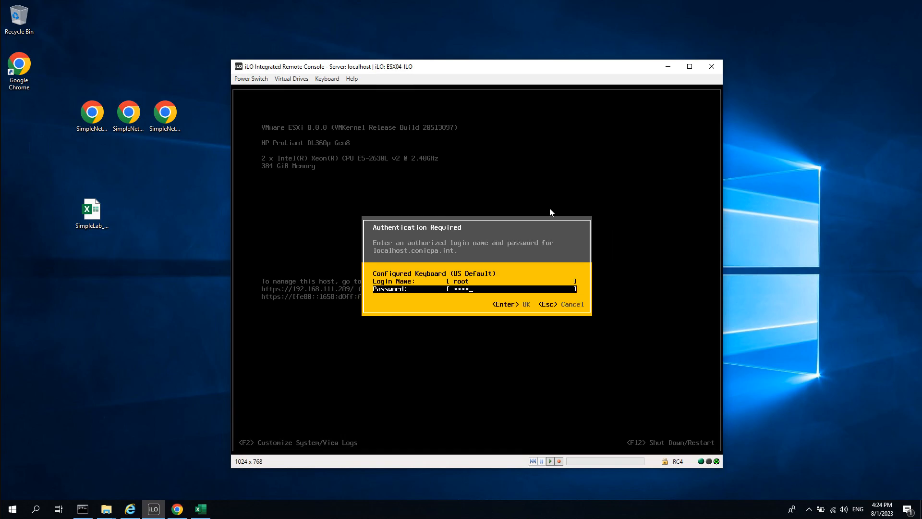
{"action": "key", "text": "Return"}
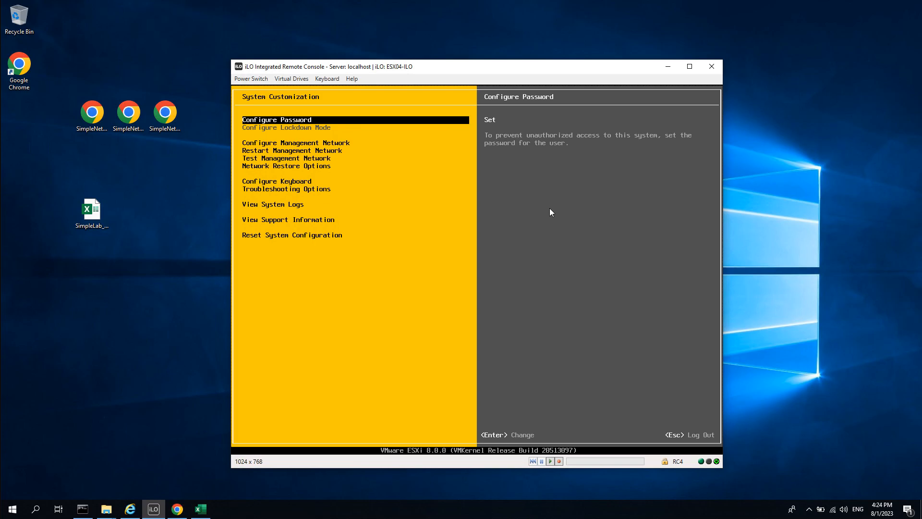
View the Configure Password option and back out without changing the password.
{"action": "key", "text": "Down"}
{"action": "key", "text": "Up"}
{"action": "key", "text": "Return"}
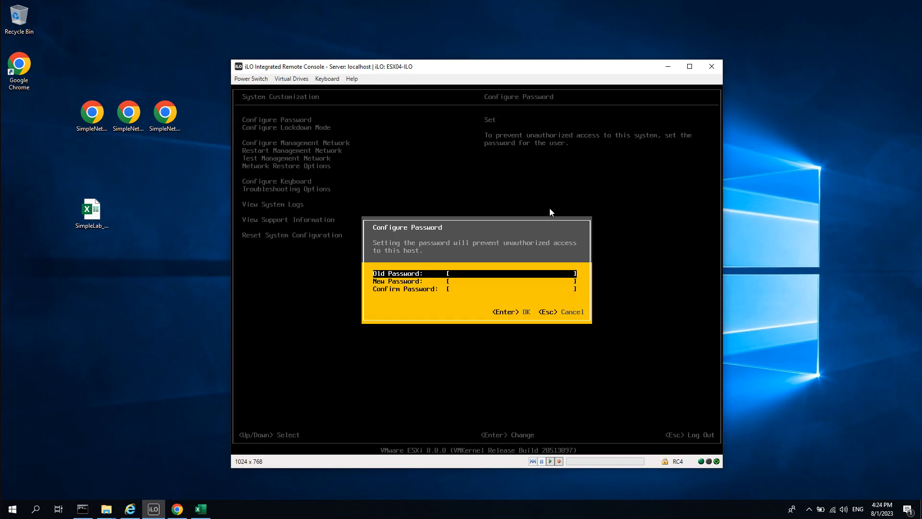
{"action": "key", "text": "Escape"}
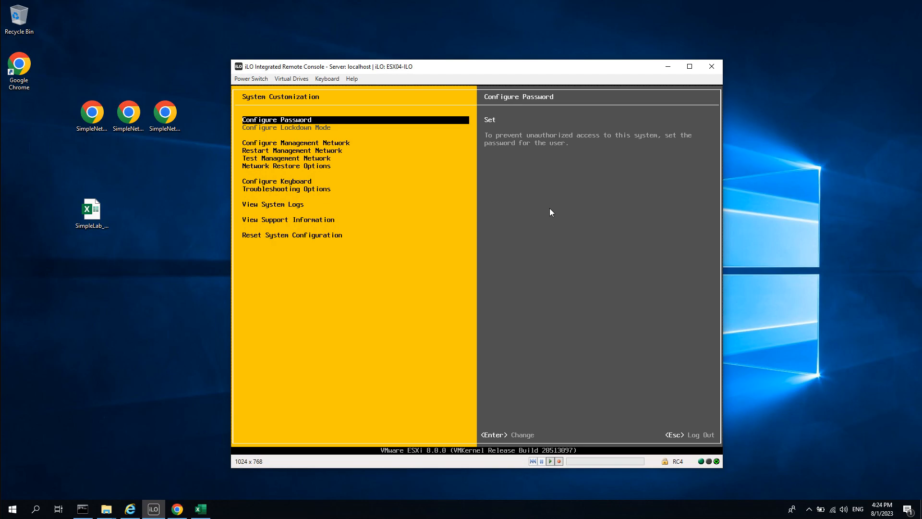
Open Configure Management Network and review the network adapters, leaving vmnic0 unchanged.
{"action": "key", "text": "Down"}
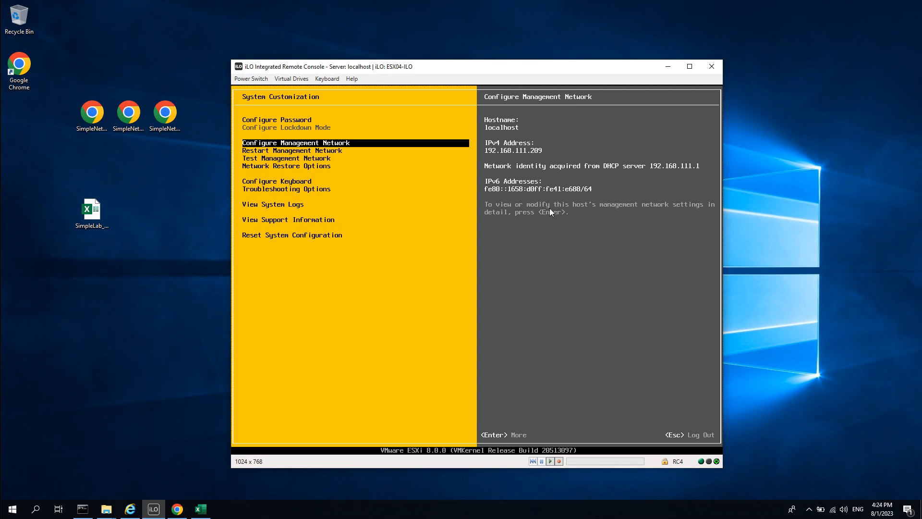
{"action": "key", "text": "Return"}
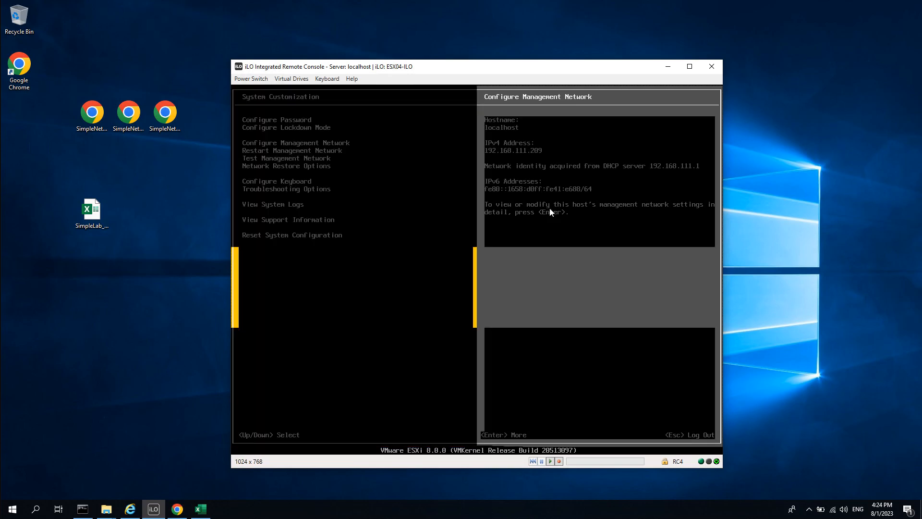
{"action": "key", "text": "Down"}
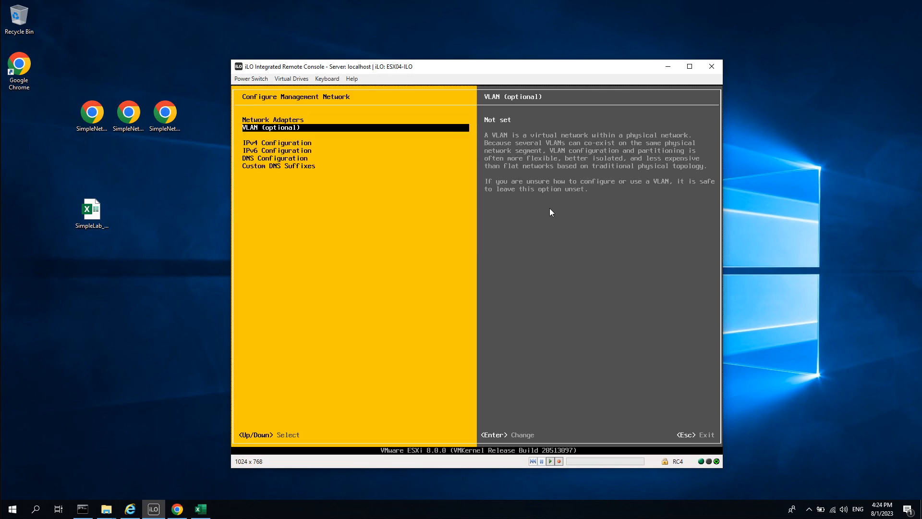
{"action": "key", "text": "Up"}
{"action": "key", "text": "Return"}
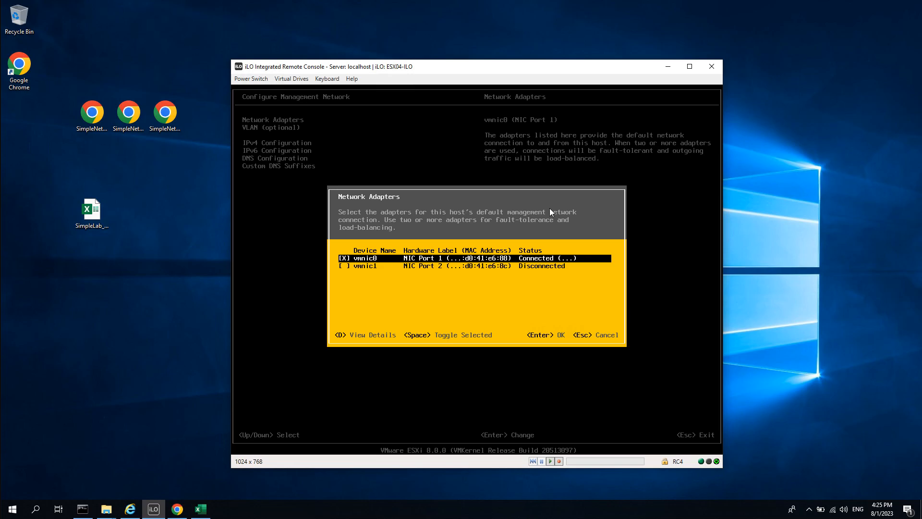
{"action": "key", "text": "Return"}
Check the VLAN setting, leave it unset, and move to IPv4 Configuration.
{"action": "key", "text": "Down"}
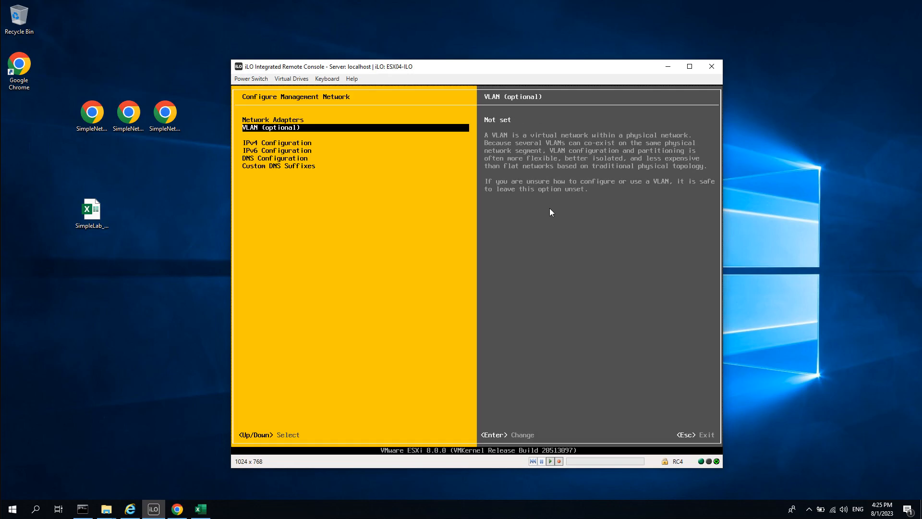
{"action": "key", "text": "Return"}
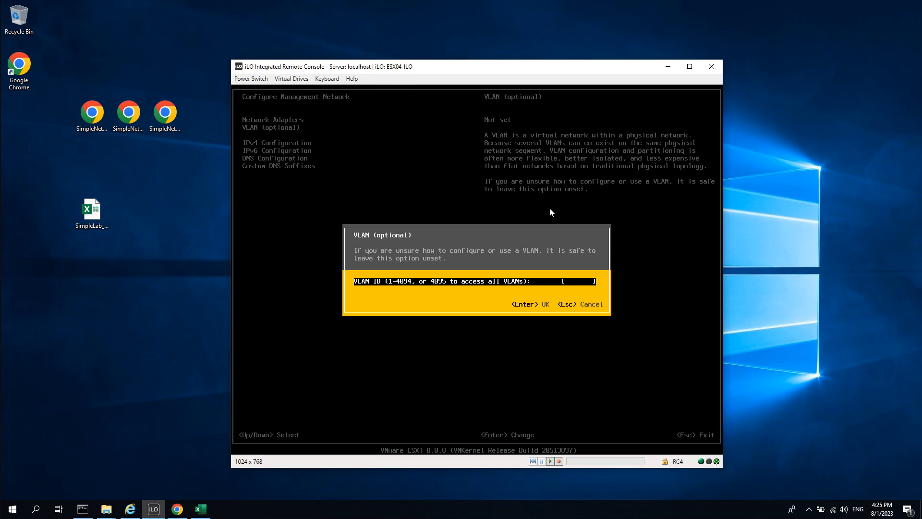
{"action": "key", "text": "Escape"}
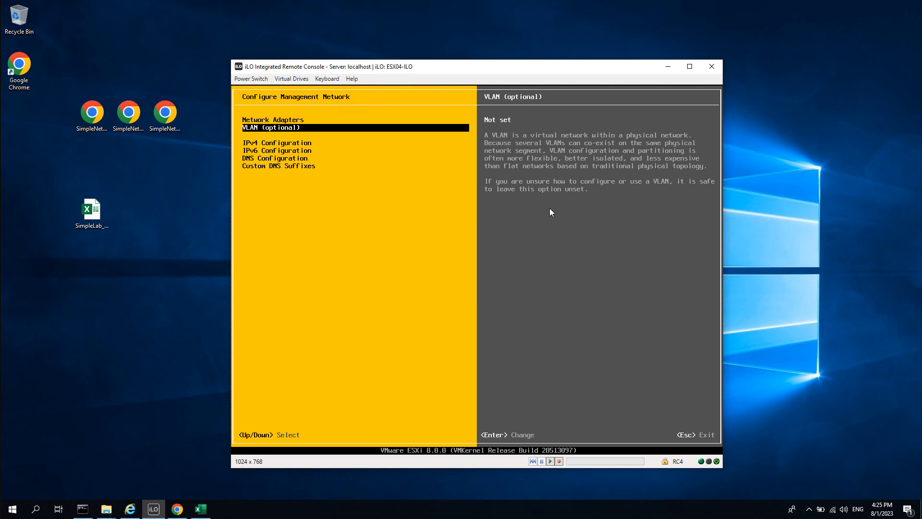
{"action": "key", "text": "Down"}
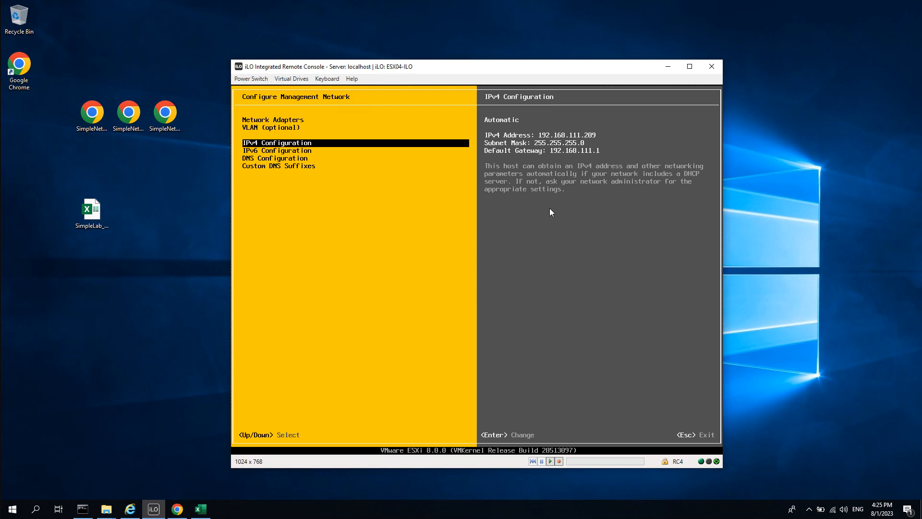
Switch IPv4 Configuration to 'Set static IPv4 address' and move to the IPv4 Address field.
{"action": "key", "text": "Return"}
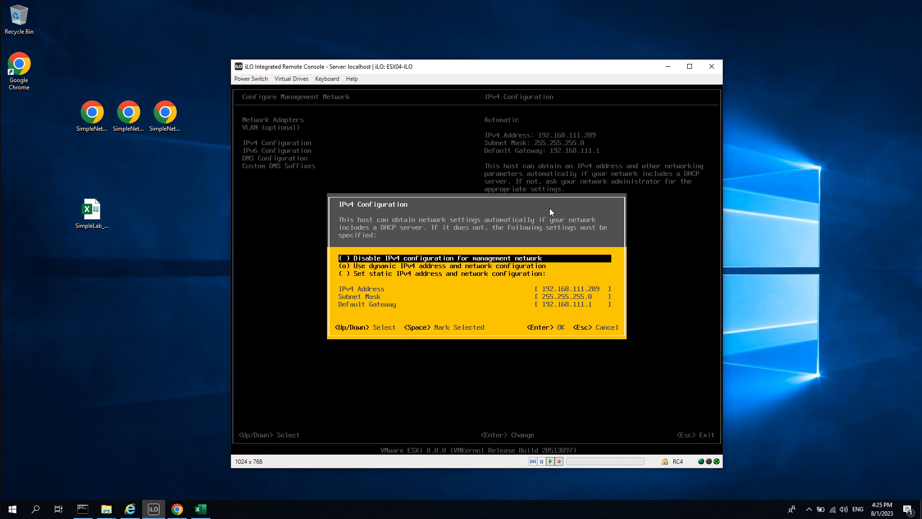
{"action": "key", "text": "Down"}
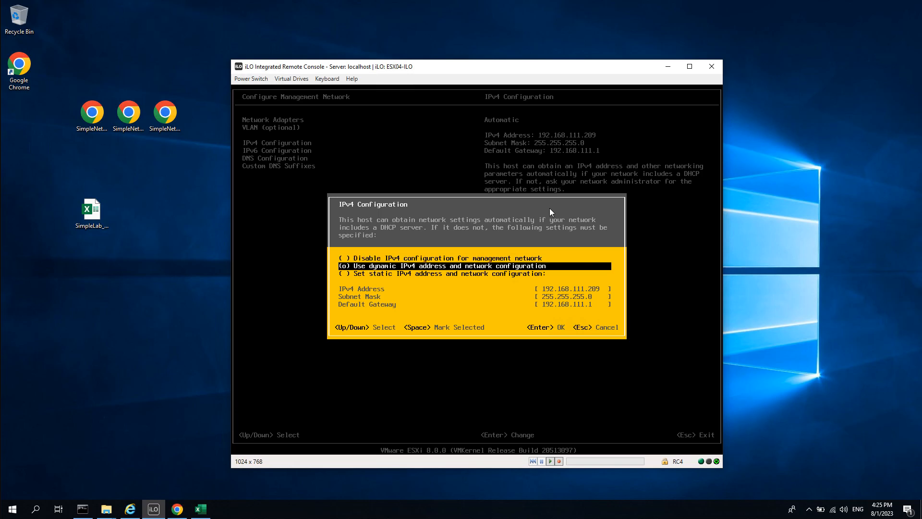
{"action": "key", "text": "Down"}
{"action": "key", "text": "space"}
{"action": "key", "text": "Down"}
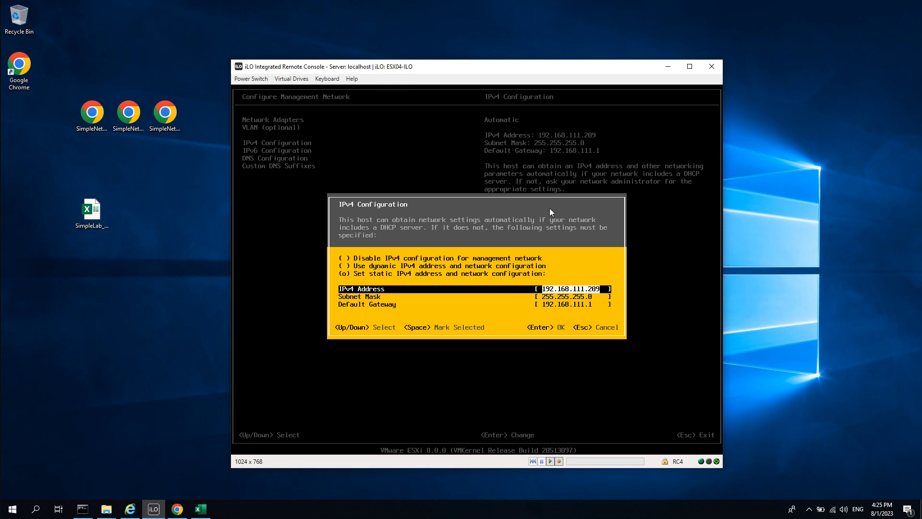
{"action": "left_click", "coordinate": [200, 508]}
Look up ESX04's Hypervisor IP 192.168.111.44 in the Excel lab sheet, then minimize Excel.
{"action": "left_click", "coordinate": [231, 311]}
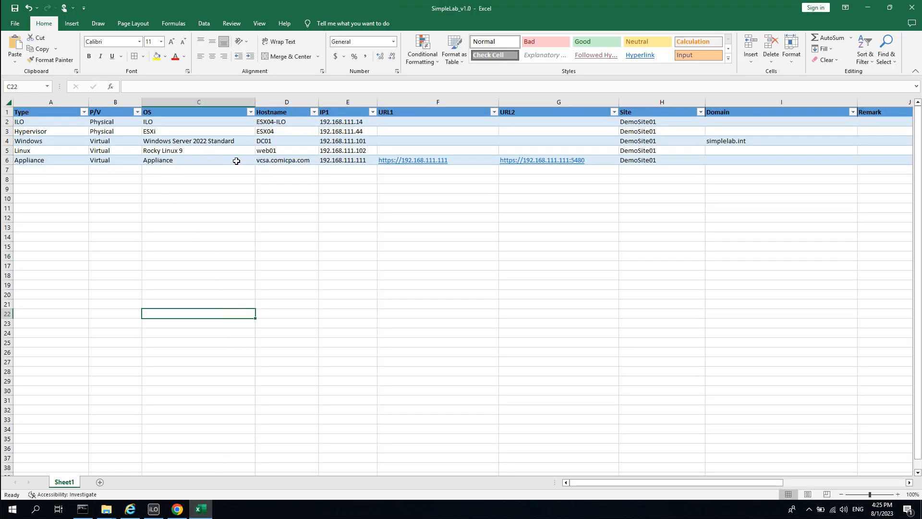
{"action": "left_click", "coordinate": [51, 133]}
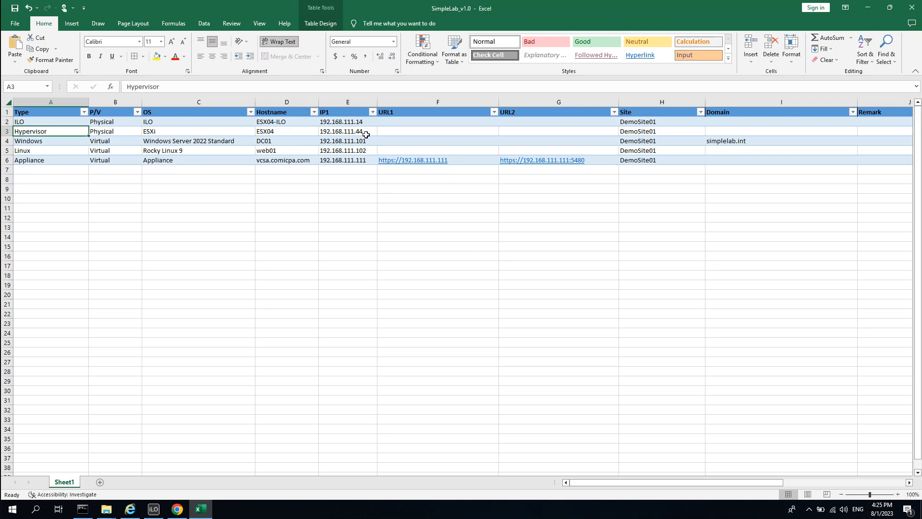
{"action": "left_click", "coordinate": [358, 132]}
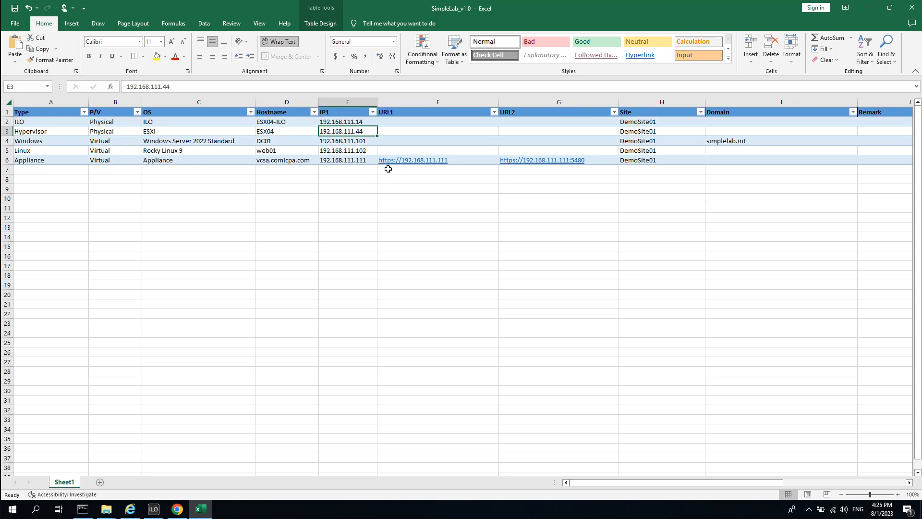
{"action": "left_click", "coordinate": [867, 8]}
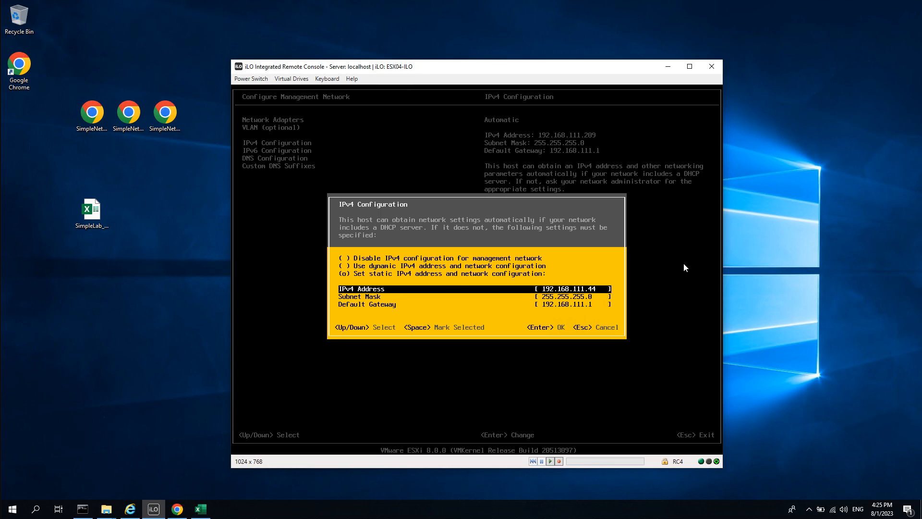
Apply the static IPv4 address 192.168.111.44 with its gateway settings.
{"action": "key", "text": "Down"}
{"action": "key", "text": "Down"}
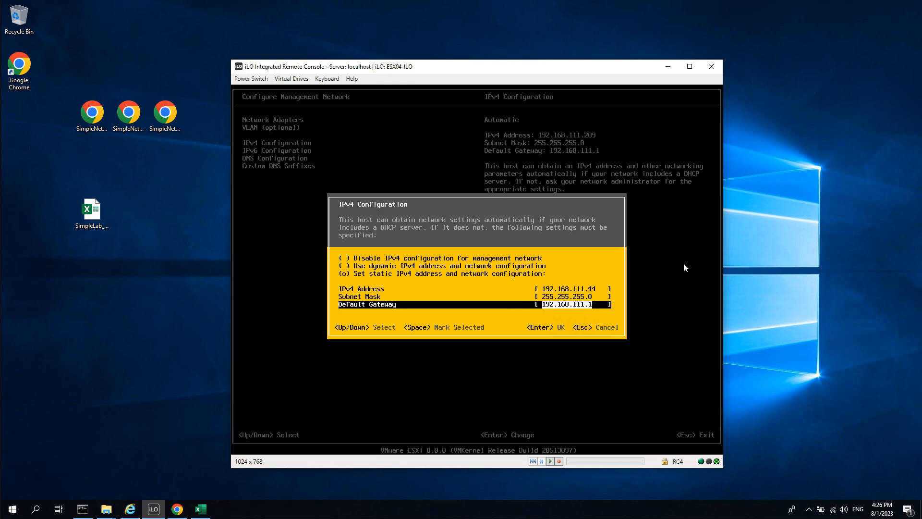
{"action": "key", "text": "Return"}
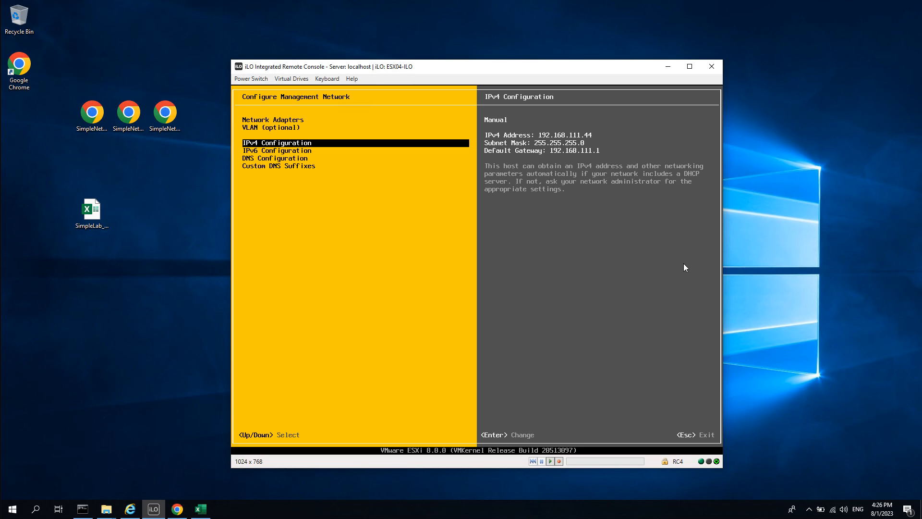
{"action": "key", "text": "Down"}
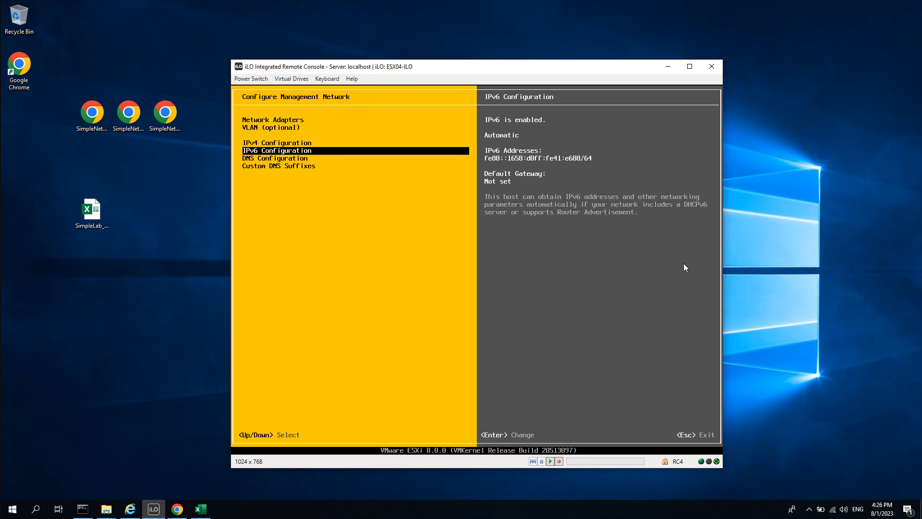
Set DNS Configuration to manual servers 192.168.111.32 and 192.168.111.31, checking the Excel sheet.
{"action": "key", "text": "Down"}
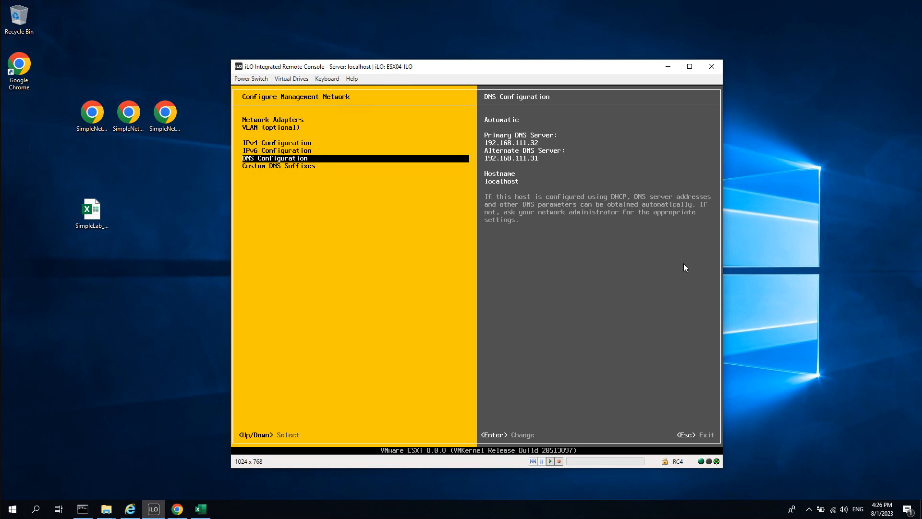
{"action": "key", "text": "Return"}
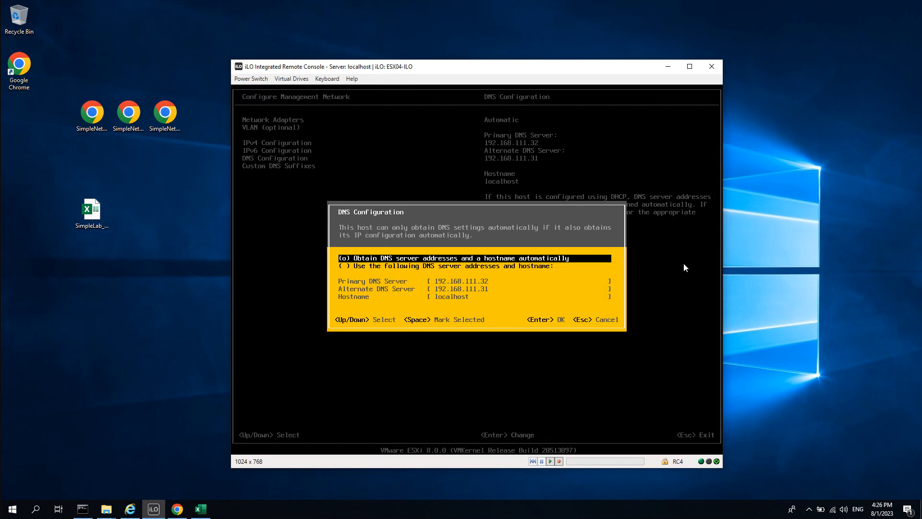
{"action": "key", "text": "Down"}
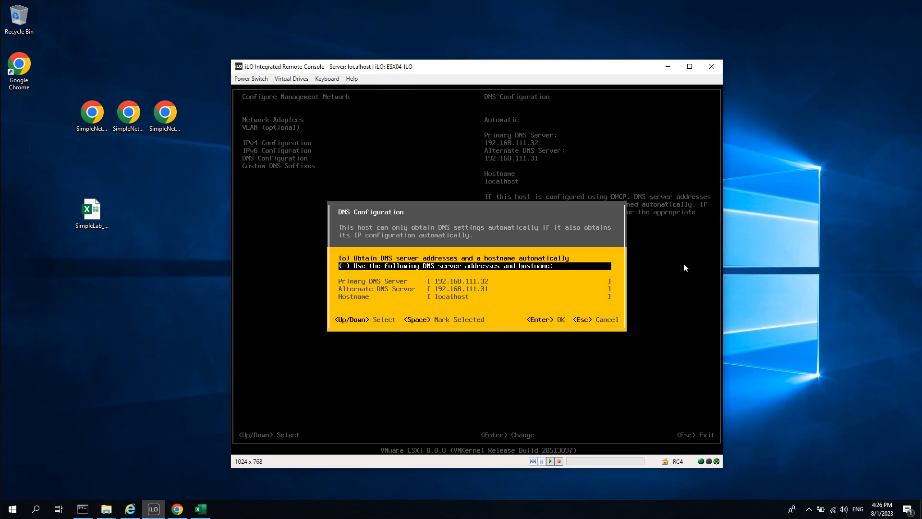
{"action": "key", "text": "space"}
{"action": "key", "text": "Down"}
{"action": "key", "text": "Down"}
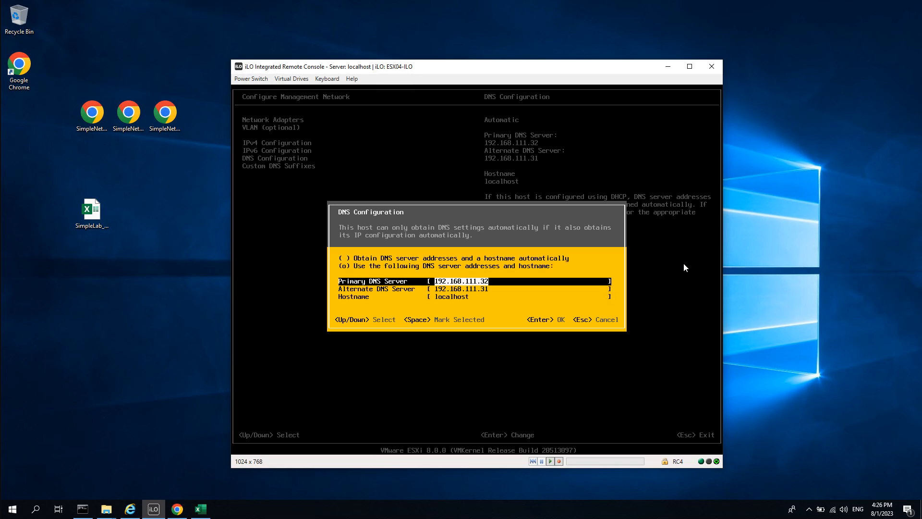
{"action": "key", "text": "Up"}
{"action": "key", "text": "Down"}
{"action": "key", "text": "Down"}
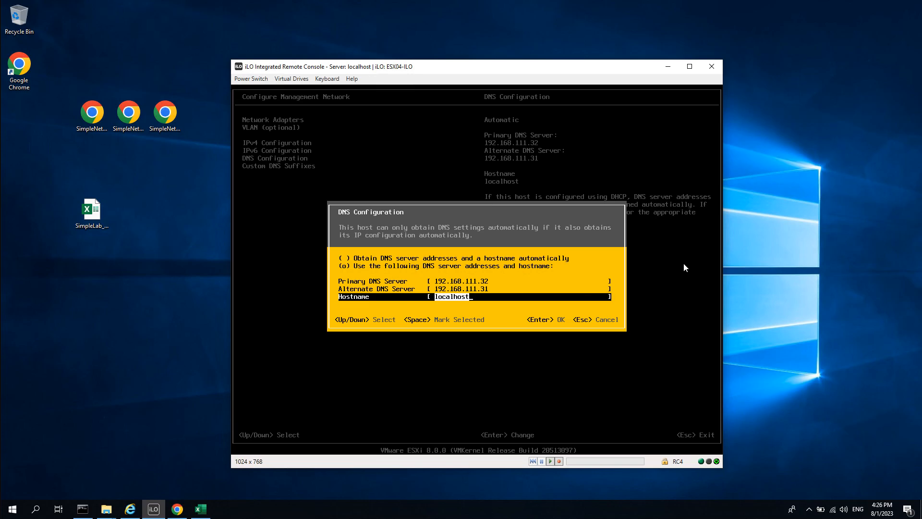
{"action": "left_click", "coordinate": [201, 509]}
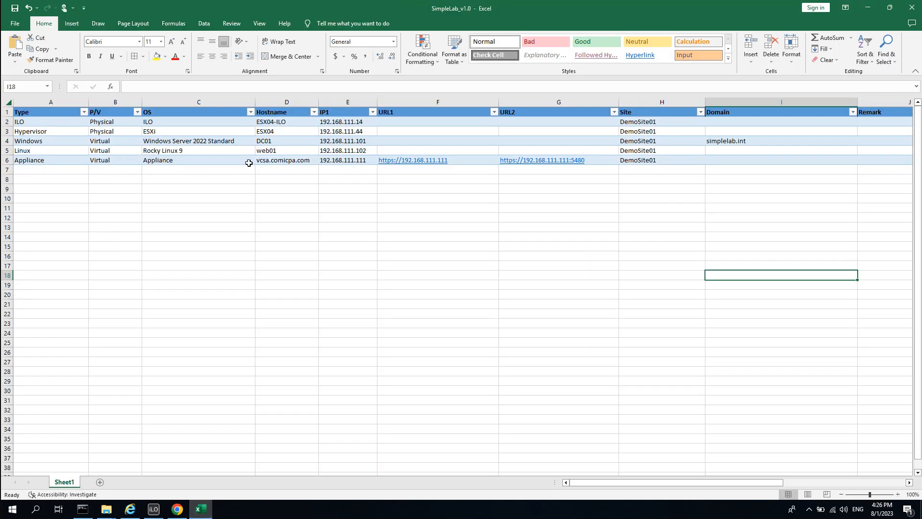
{"action": "left_click", "coordinate": [867, 7]}
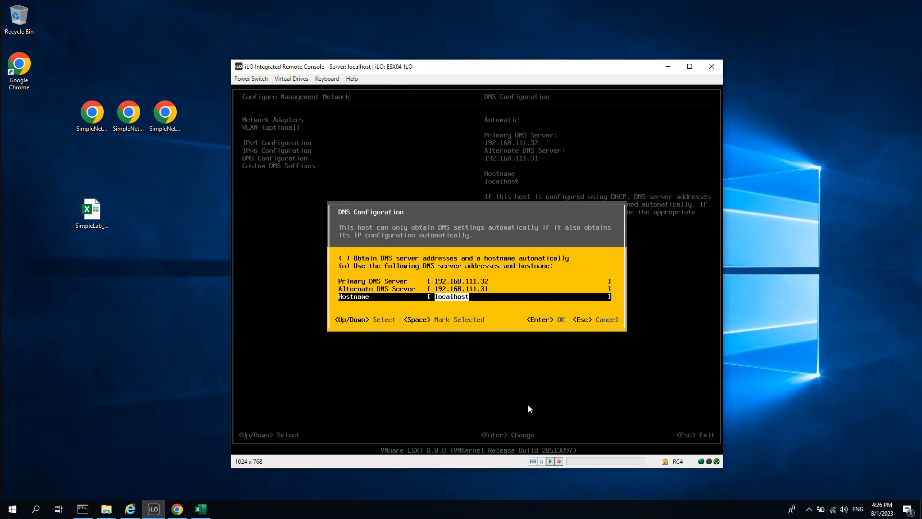
Change the hostname to esx04, confirm the DNS settings, and glance at Custom DNS Suffixes.
{"action": "type", "text": "esx04"}
{"action": "key", "text": "Return"}
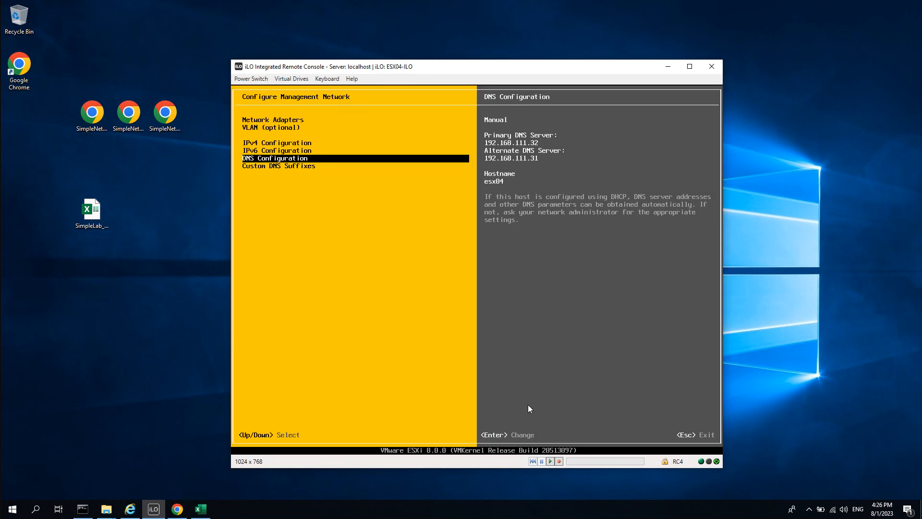
{"action": "key", "text": "Down"}
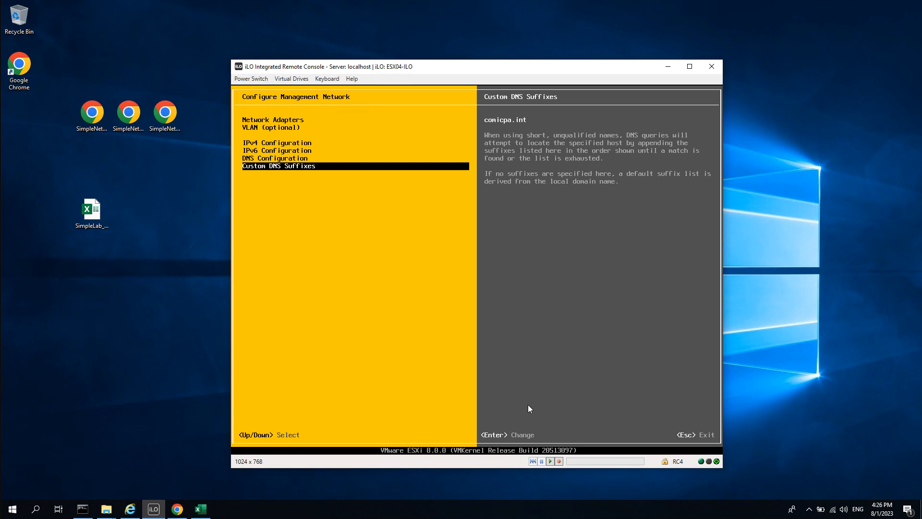
{"action": "key", "text": "Up"}
{"action": "key", "text": "Up"}
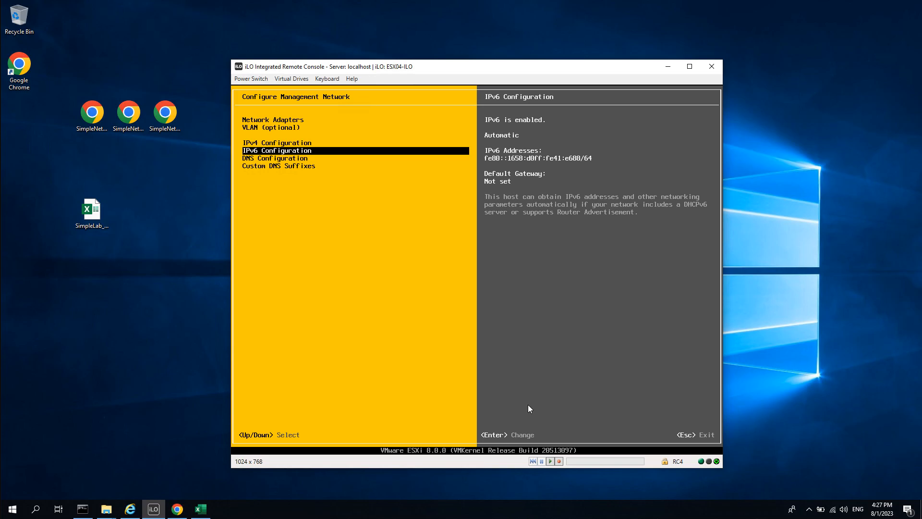
Select 'Disable IPv6' in IPv6 Configuration and exit to the apply-and-reboot confirmation.
{"action": "key", "text": "Return"}
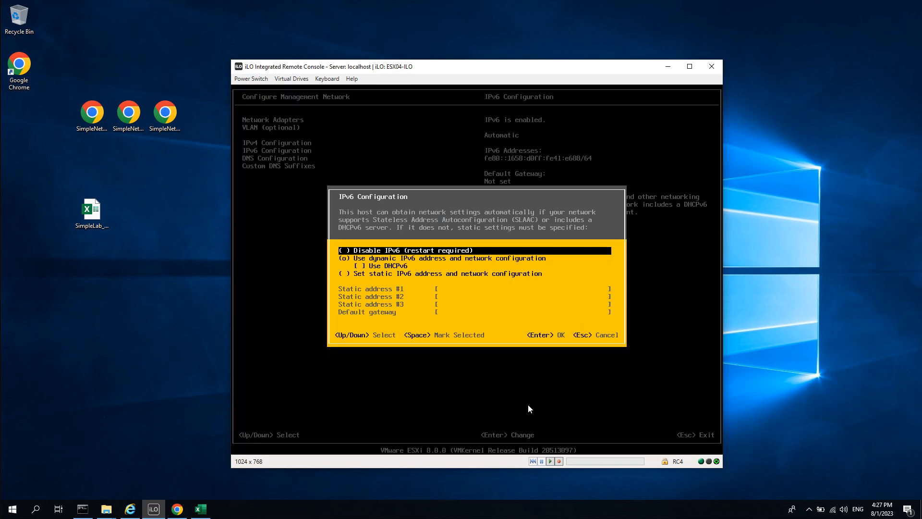
{"action": "key", "text": "Down"}
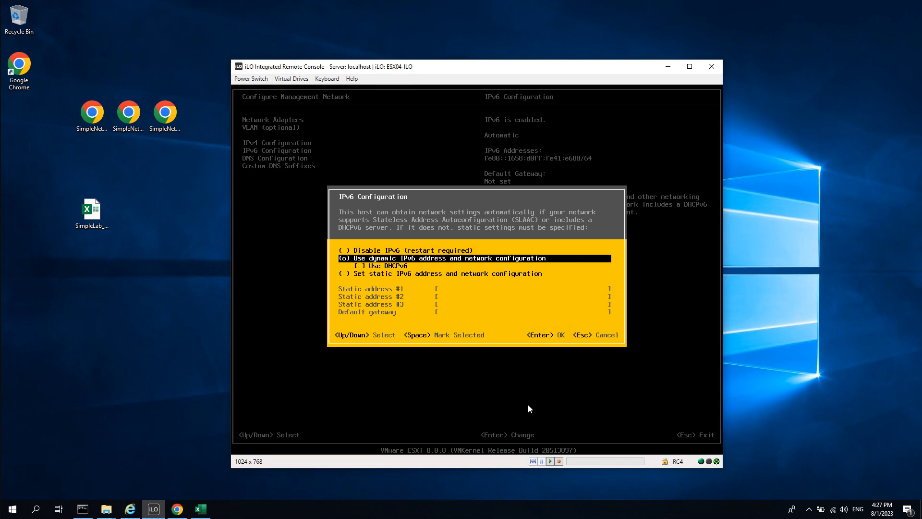
{"action": "key", "text": "Up"}
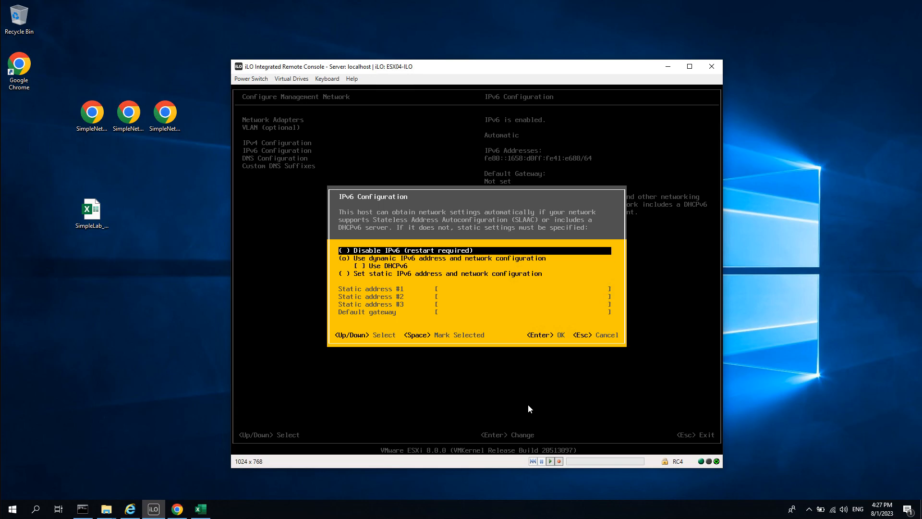
{"action": "key", "text": "space"}
{"action": "key", "text": "Down"}
{"action": "key", "text": "Up"}
{"action": "key", "text": "Down"}
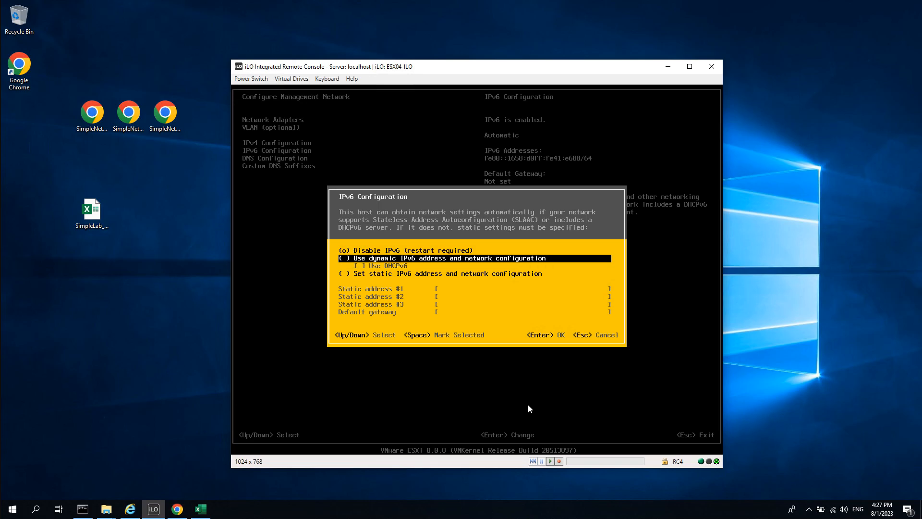
{"action": "key", "text": "Up"}
{"action": "key", "text": "Down"}
{"action": "key", "text": "space"}
{"action": "key", "text": "Up"}
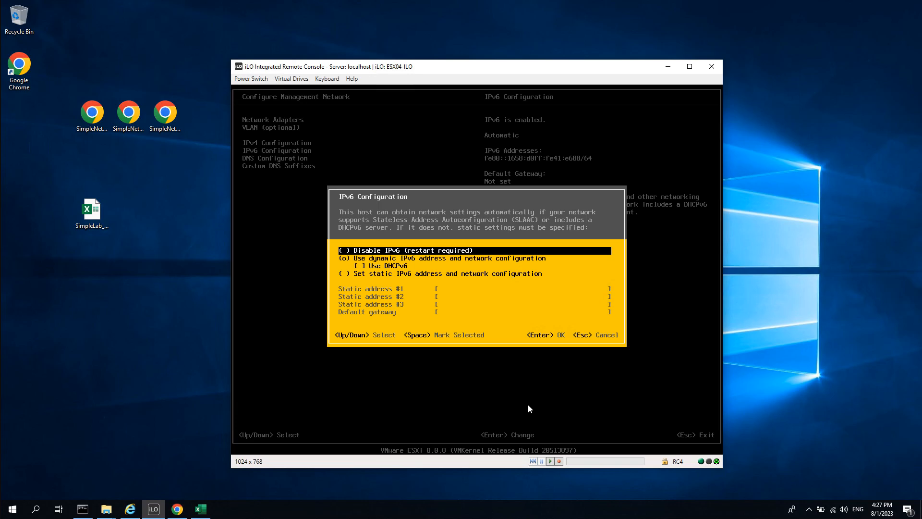
{"action": "key", "text": "space"}
{"action": "key", "text": "Return"}
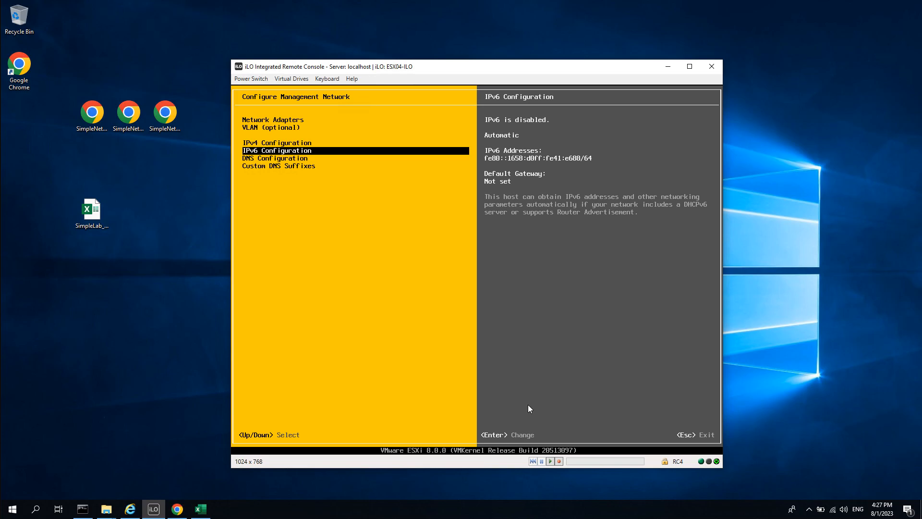
{"action": "key", "text": "Escape"}
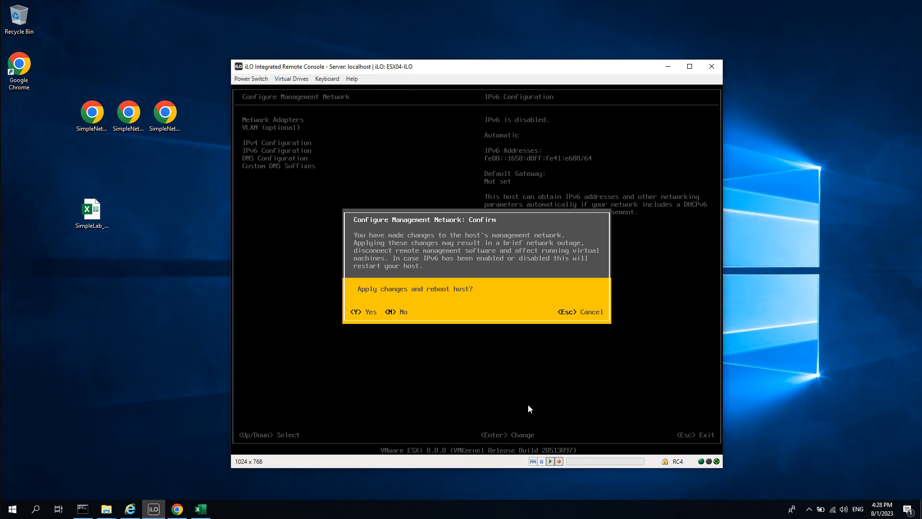
Confirm applying the management network changes so the ESXi host reboots.
{"action": "key", "text": "Escape"}
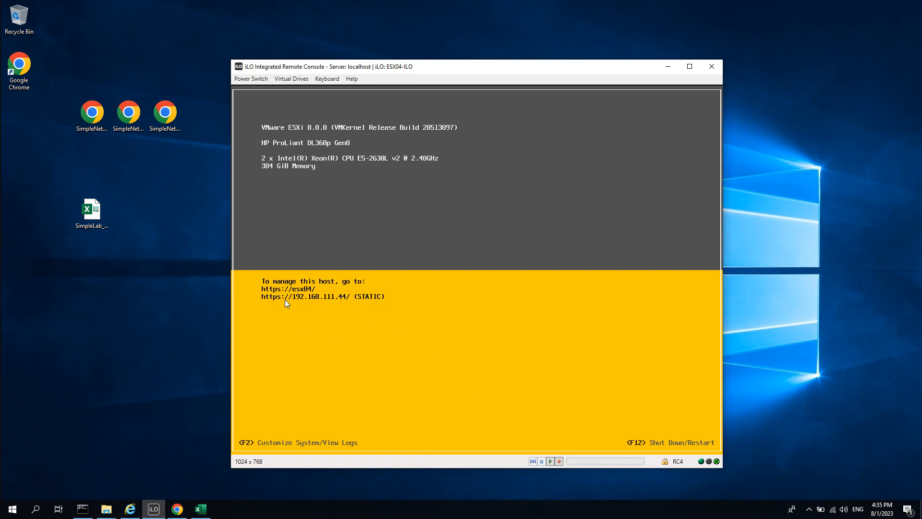
Close the old Customer Connect Chrome window and start a fresh Chrome window.
{"action": "left_click", "coordinate": [177, 281]}
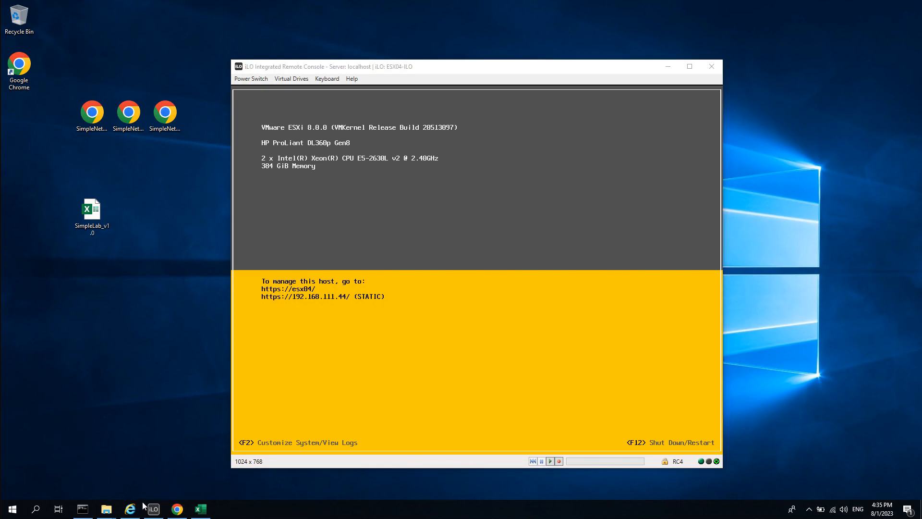
{"action": "mouse_move", "coordinate": [180, 510]}
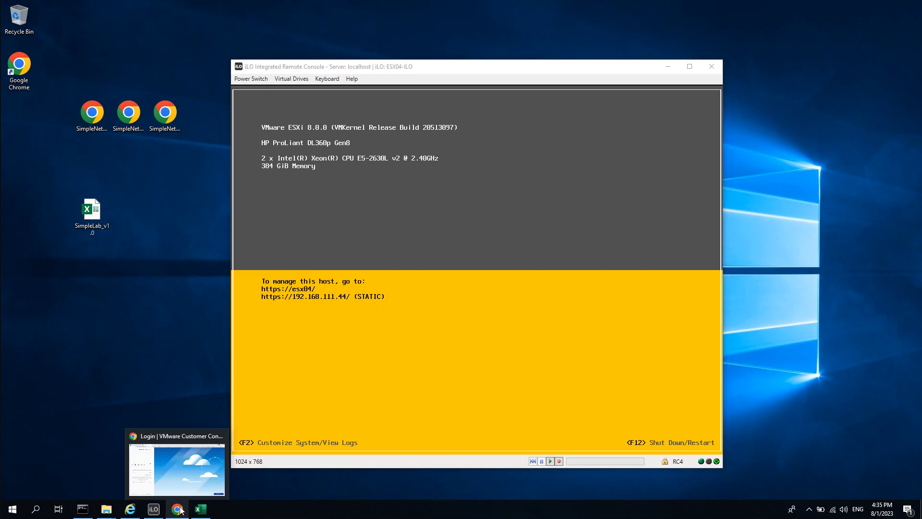
{"action": "left_click", "coordinate": [170, 460]}
{"action": "left_click", "coordinate": [220, 437]}
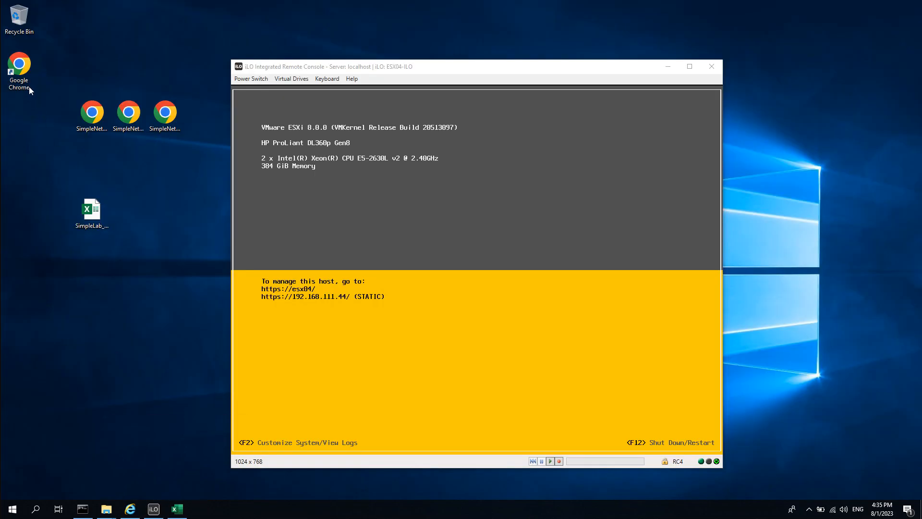
{"action": "double_click", "coordinate": [27, 68]}
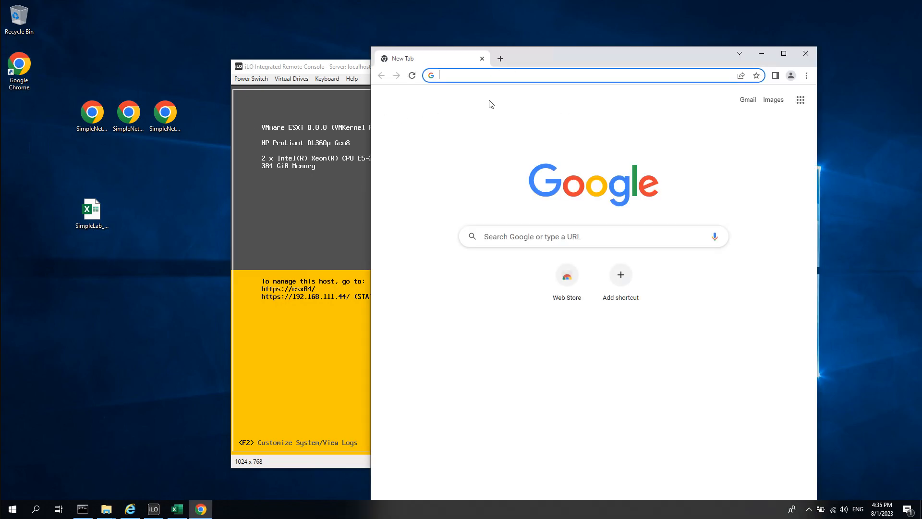
{"action": "type", "text": "https"}
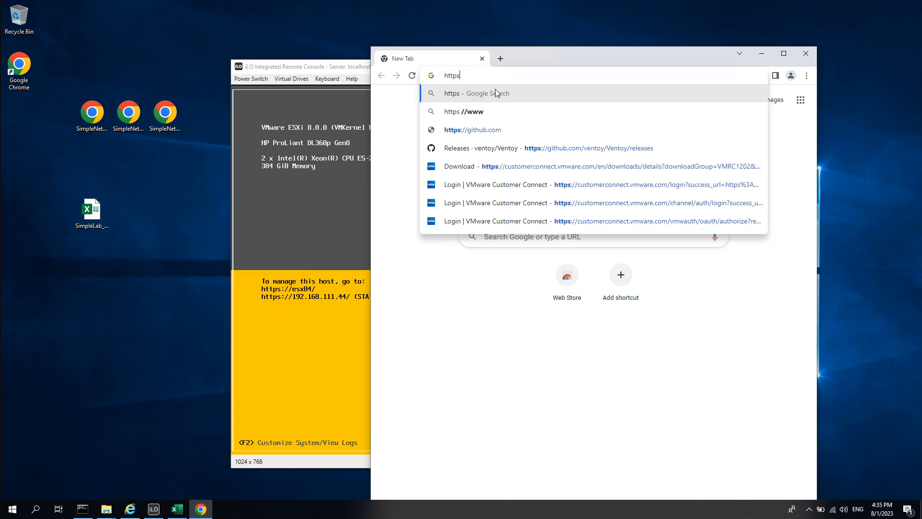
{"action": "type", "text": "://"}
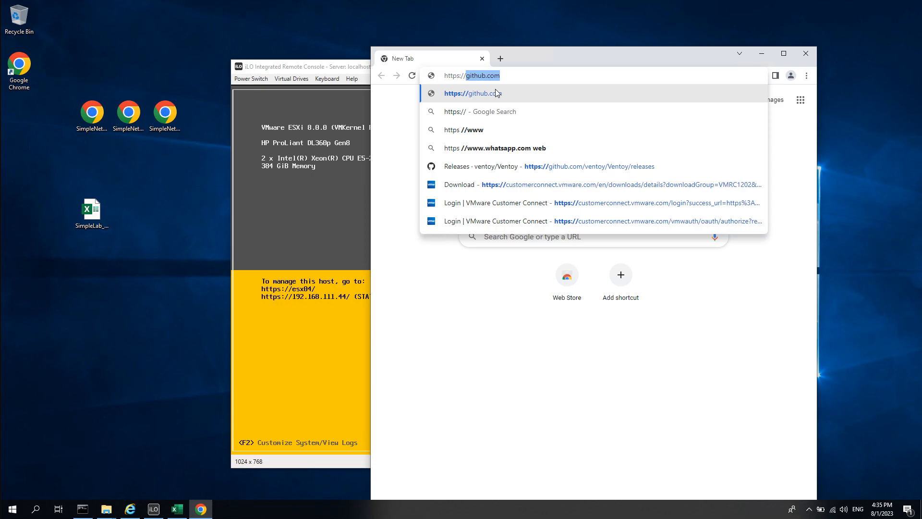
{"action": "type", "text": "192"}
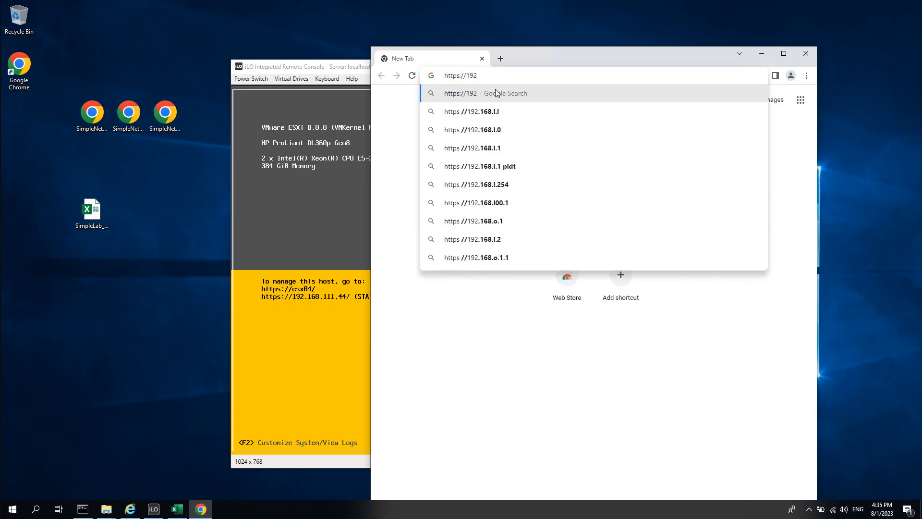
{"action": "type", "text": ".168.111."}
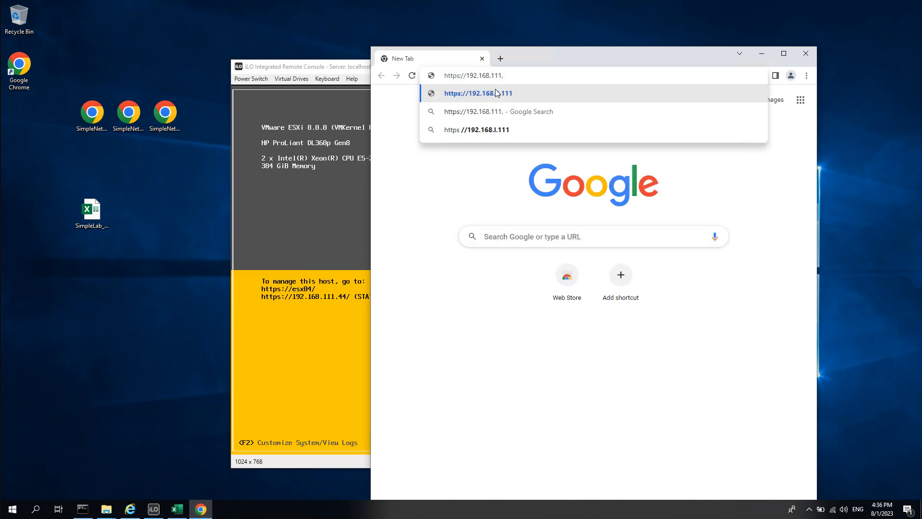
{"action": "type", "text": "44"}
{"action": "key", "text": "Return"}
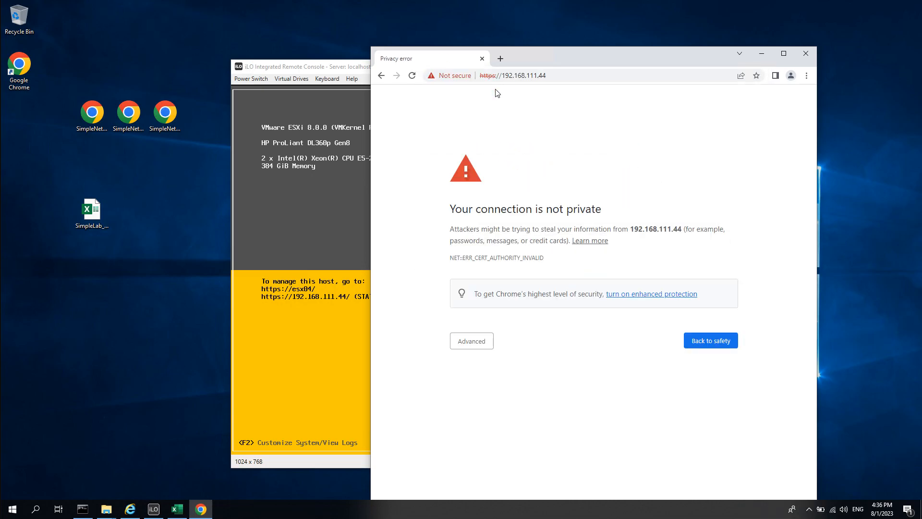
{"action": "left_click", "coordinate": [481, 346]}
{"action": "left_click", "coordinate": [511, 415]}
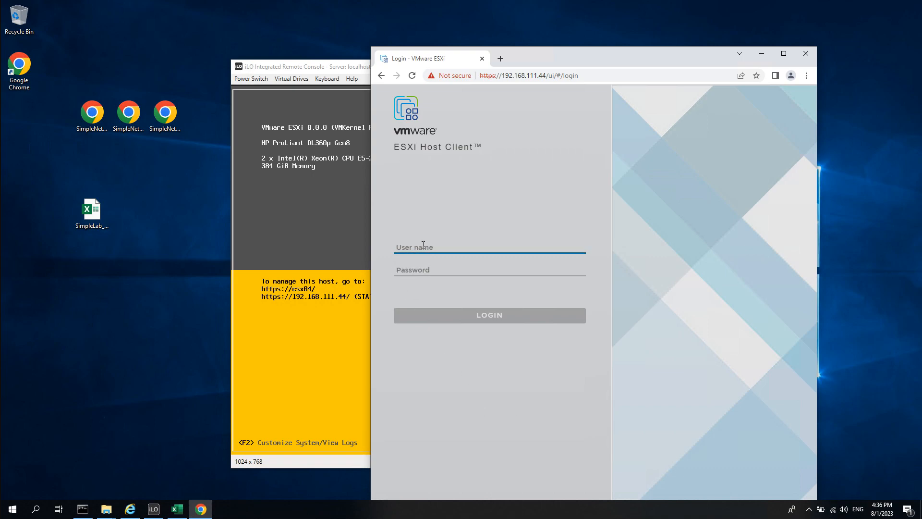
Log in to the ESXi host as root with the account password.
{"action": "type", "text": "root"}
{"action": "key", "text": "Tab"}
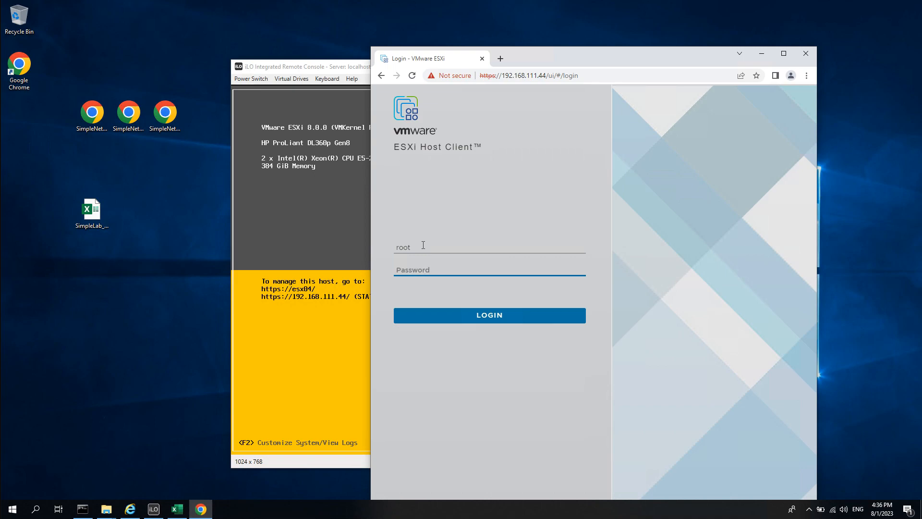
{"action": "type", "text": "•"}
{"action": "key", "text": "BackSpace"}
{"action": "key", "text": "Return"}
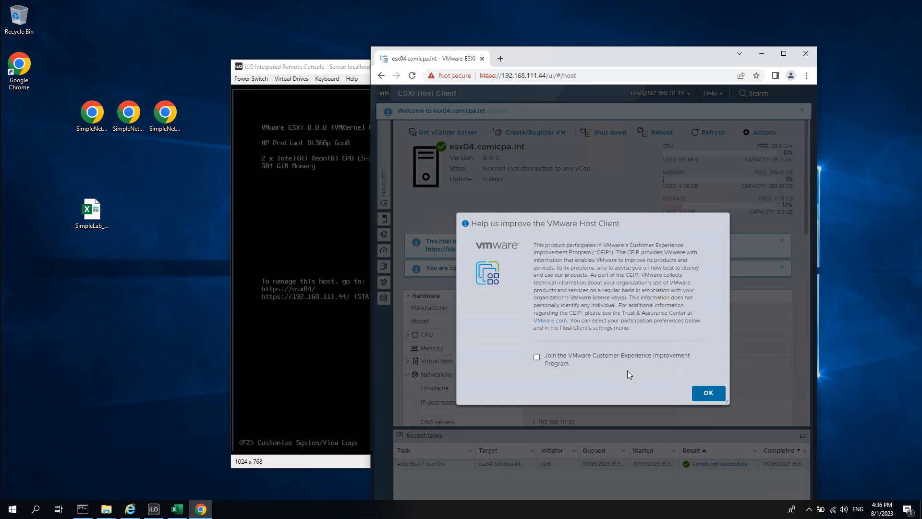
Dismiss the CEIP prompt, maximize Chrome, and show the Networking port groups VM Network and Management Network.
{"action": "left_click", "coordinate": [708, 392]}
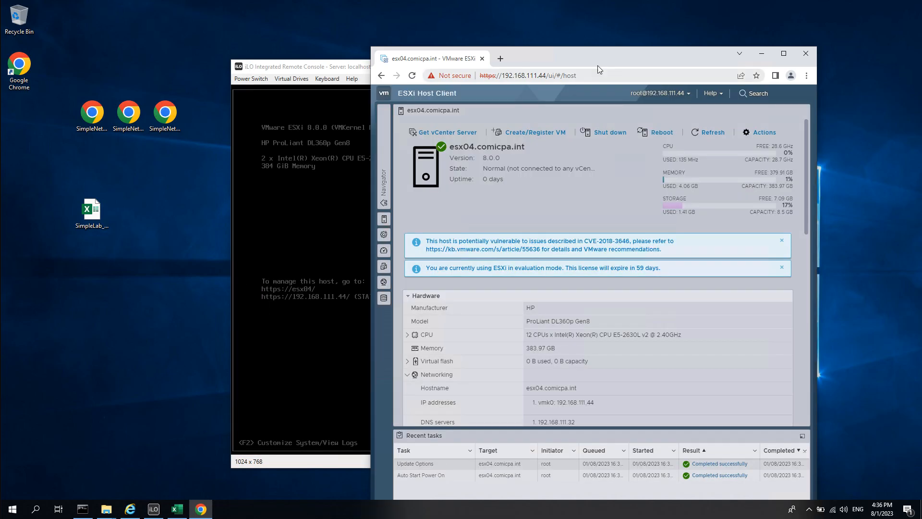
{"action": "double_click", "coordinate": [595, 56]}
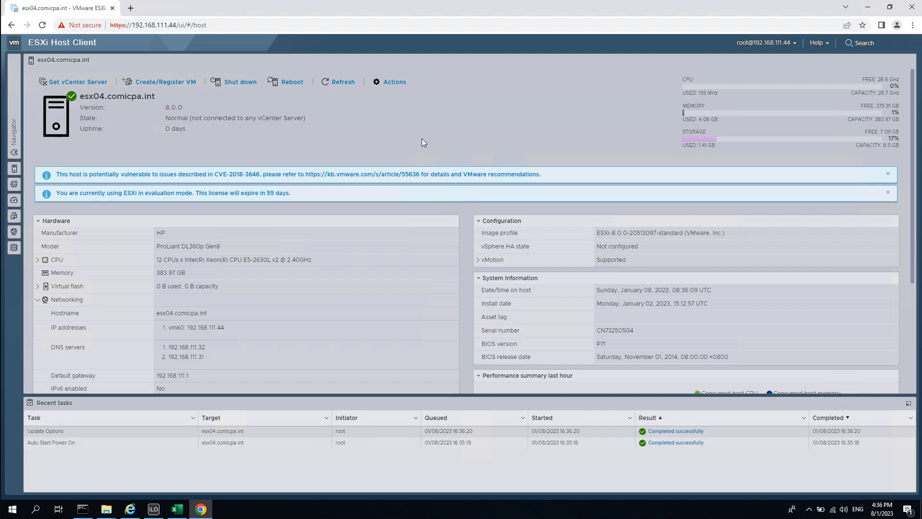
{"action": "left_click", "coordinate": [14, 112]}
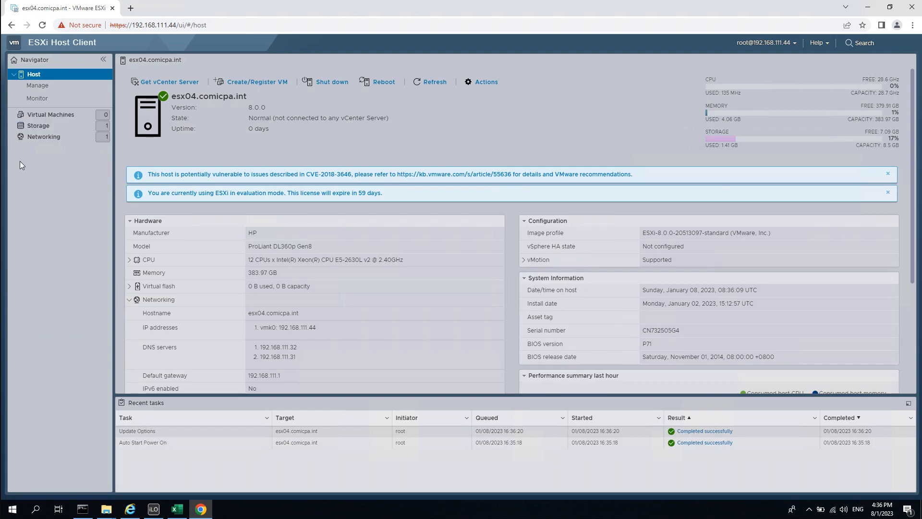
{"action": "left_click", "coordinate": [73, 139]}
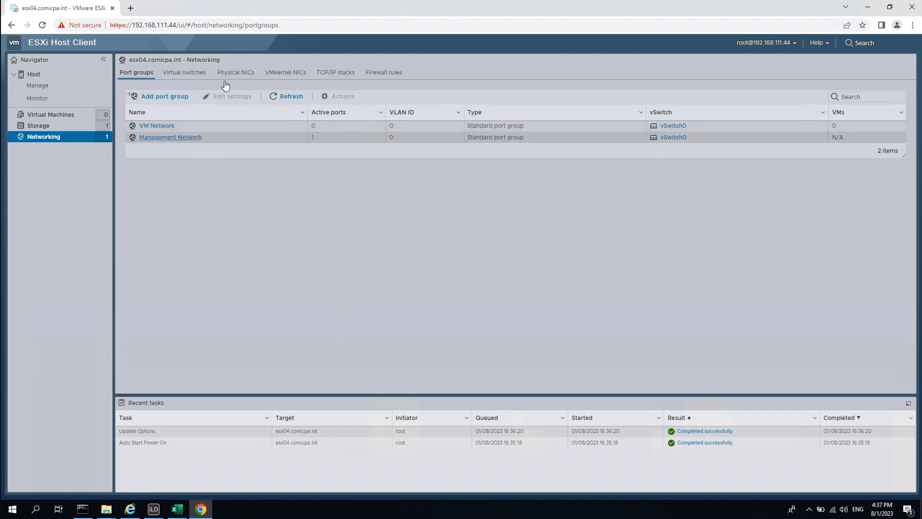
Review vSwitch0 under Virtual switches, then list datastore1 on the Storage page.
{"action": "left_click", "coordinate": [192, 79]}
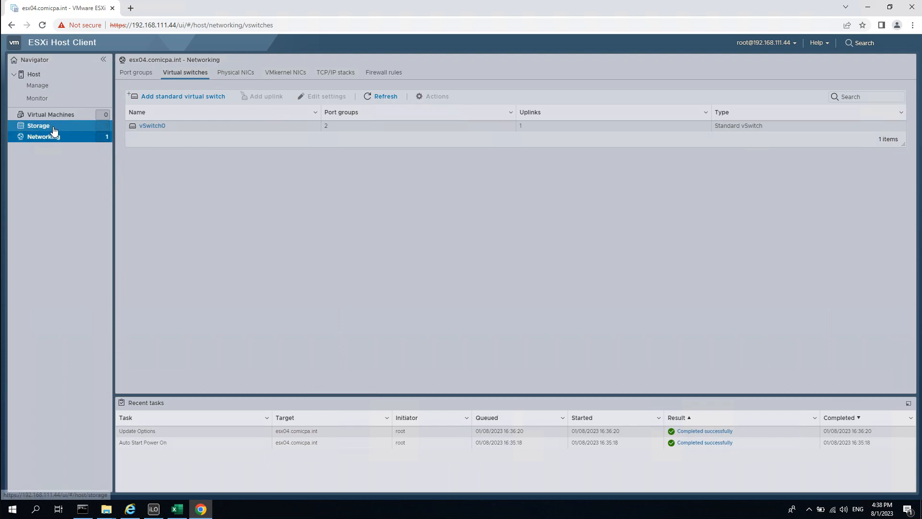
{"action": "left_click", "coordinate": [54, 129]}
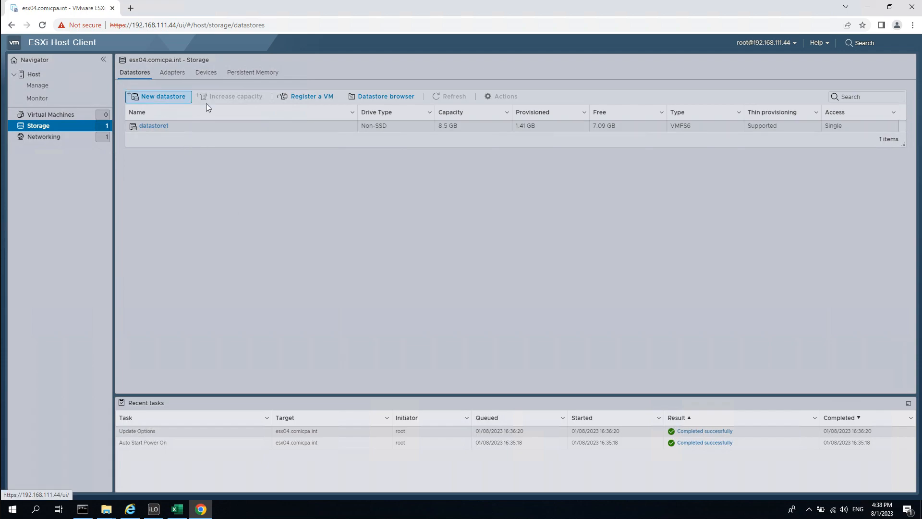
Cancel the earlier wizard and start a new VMFS datastore named ds01_ssd.
{"action": "left_click", "coordinate": [161, 99]}
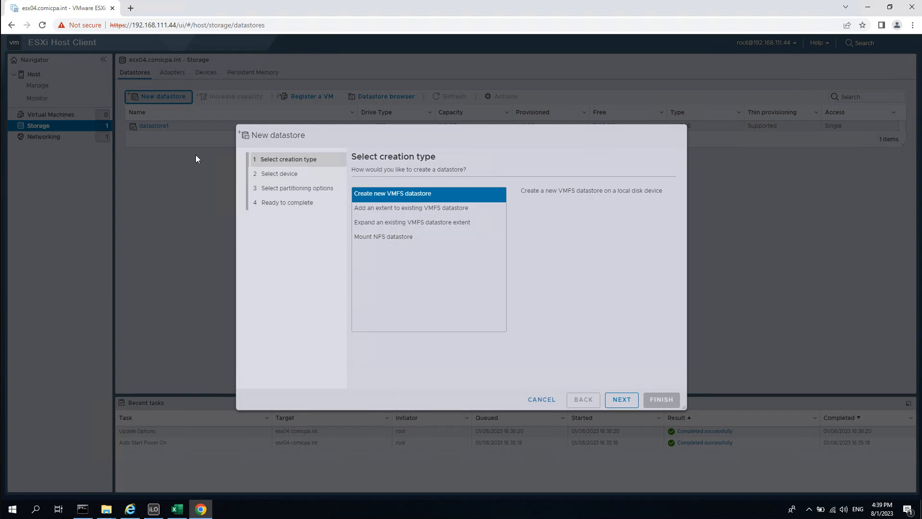
{"action": "left_click", "coordinate": [551, 402]}
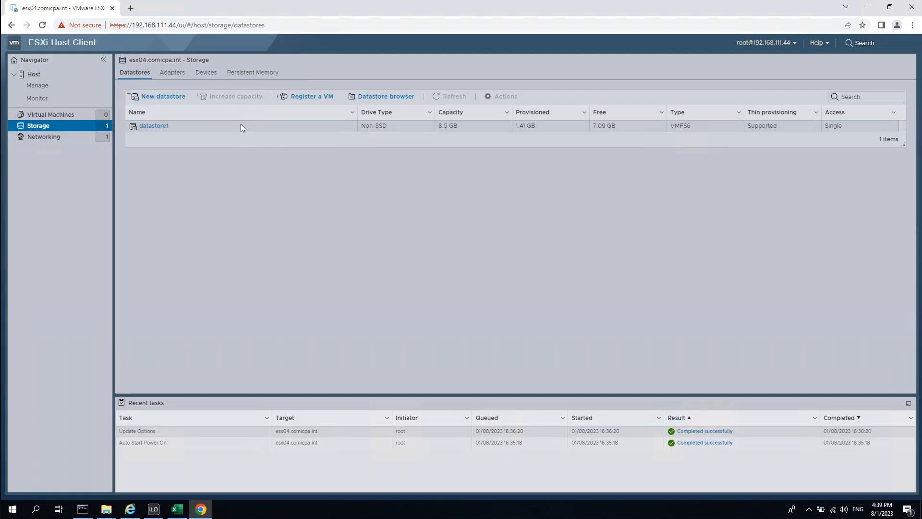
{"action": "left_click", "coordinate": [162, 97]}
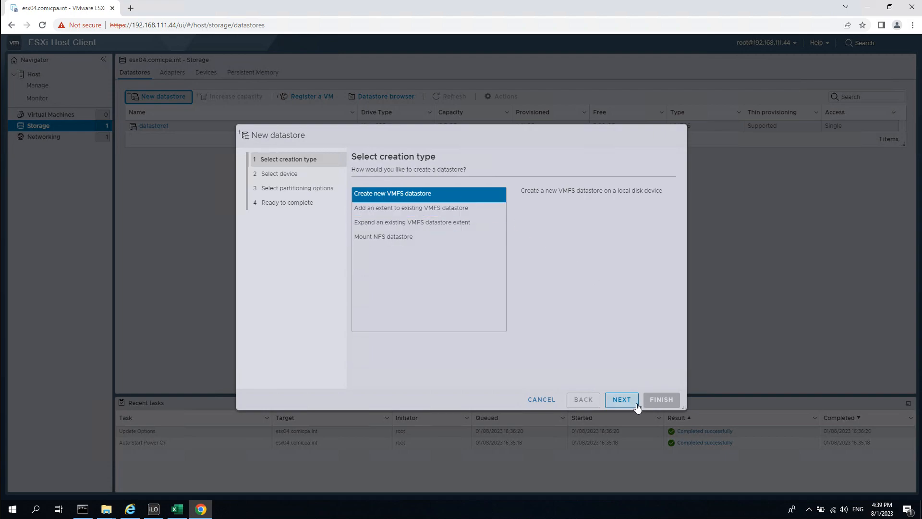
{"action": "left_click", "coordinate": [621, 401]}
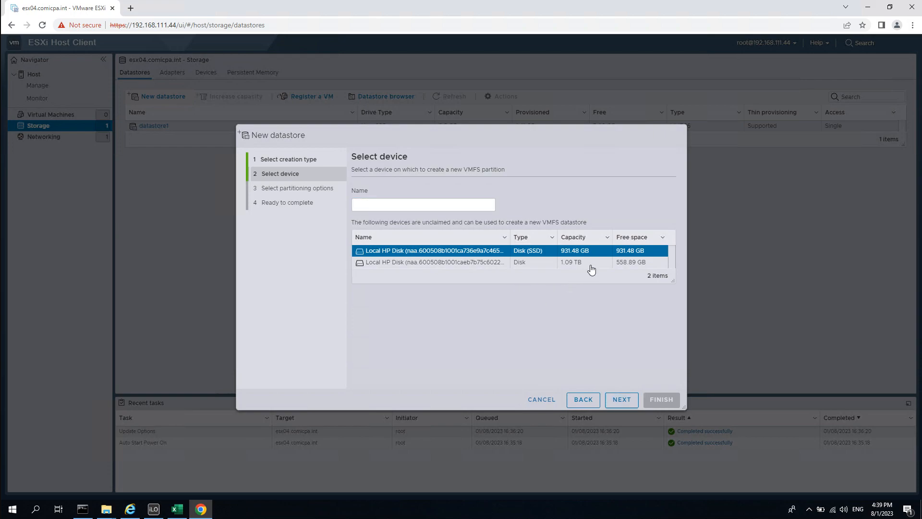
{"action": "left_click", "coordinate": [417, 205]}
{"action": "type", "text": "ds01_ssd"}
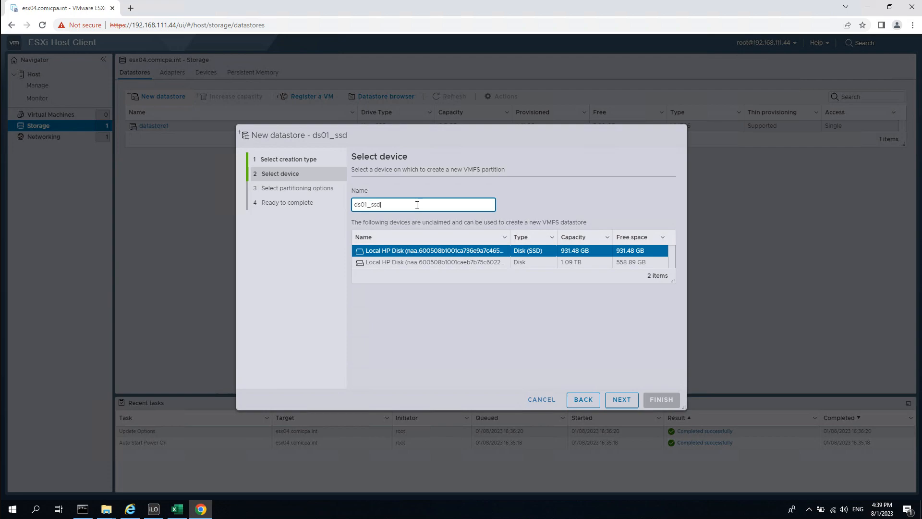
Keep full-disk VMFS 6 on the SSD, finish, and confirm erasing the disk.
{"action": "left_click", "coordinate": [630, 402]}
{"action": "left_click", "coordinate": [518, 193]}
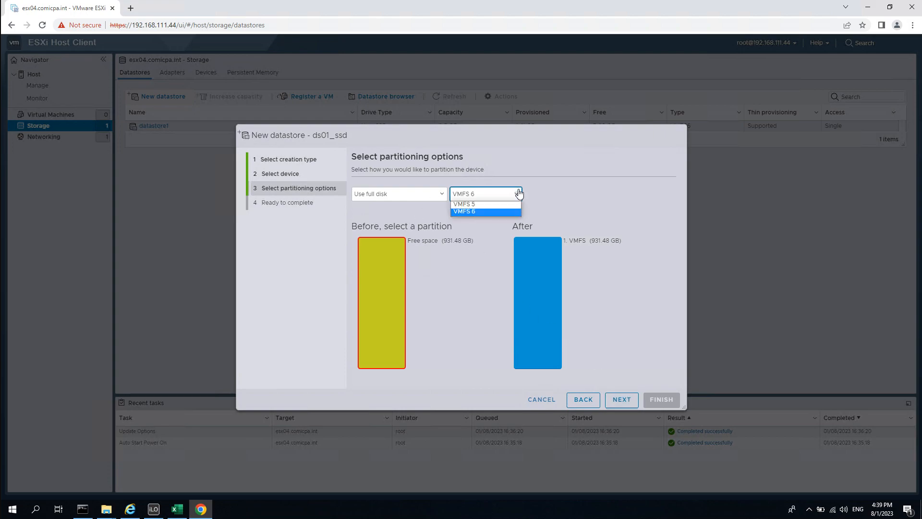
{"action": "left_click", "coordinate": [416, 195]}
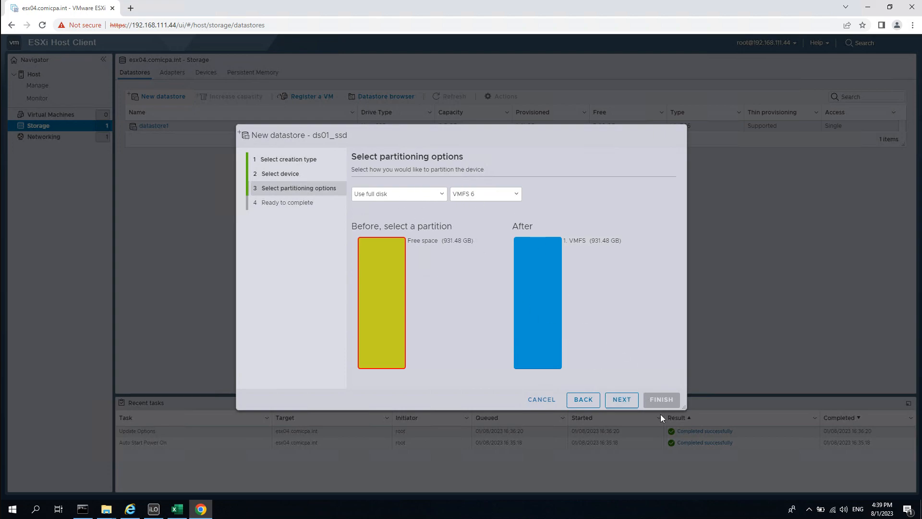
{"action": "left_click", "coordinate": [629, 400]}
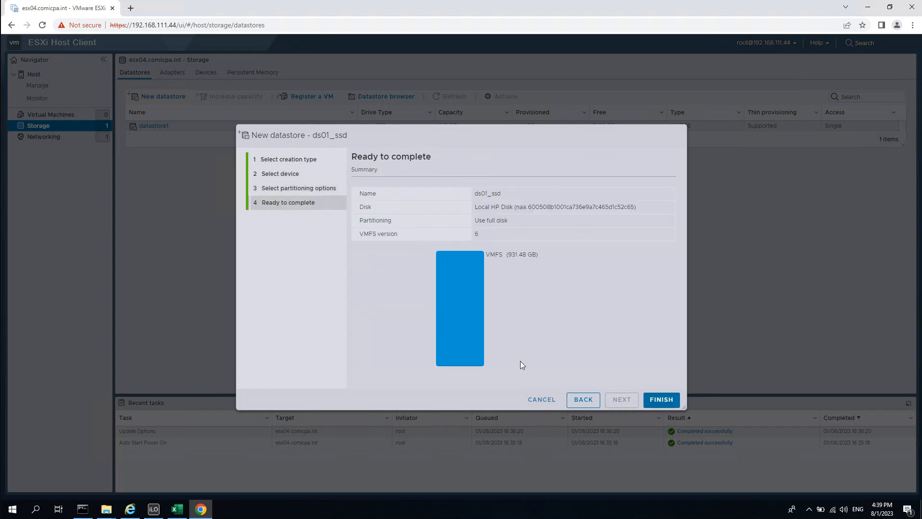
{"action": "left_click", "coordinate": [669, 407]}
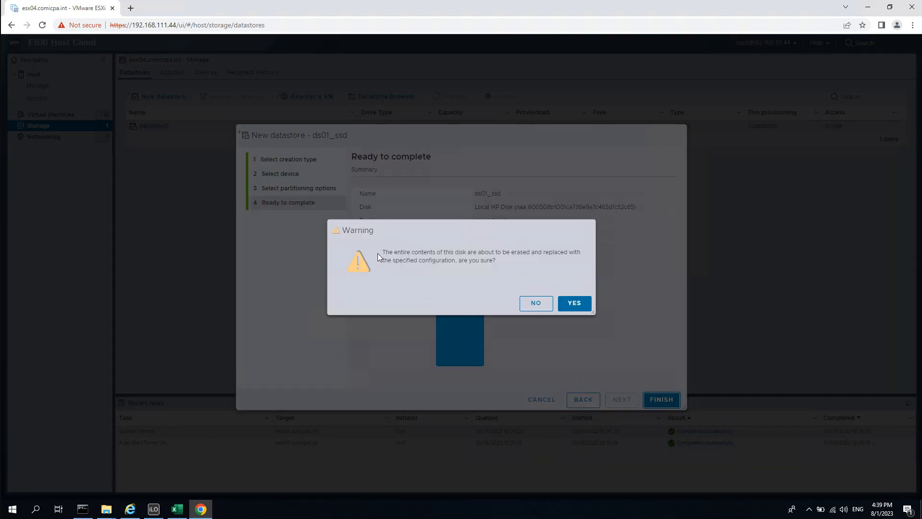
{"action": "left_click_drag", "start_coordinate": [398, 252], "coordinate": [458, 261]}
{"action": "left_click", "coordinate": [394, 251]}
{"action": "left_click", "coordinate": [575, 302]}
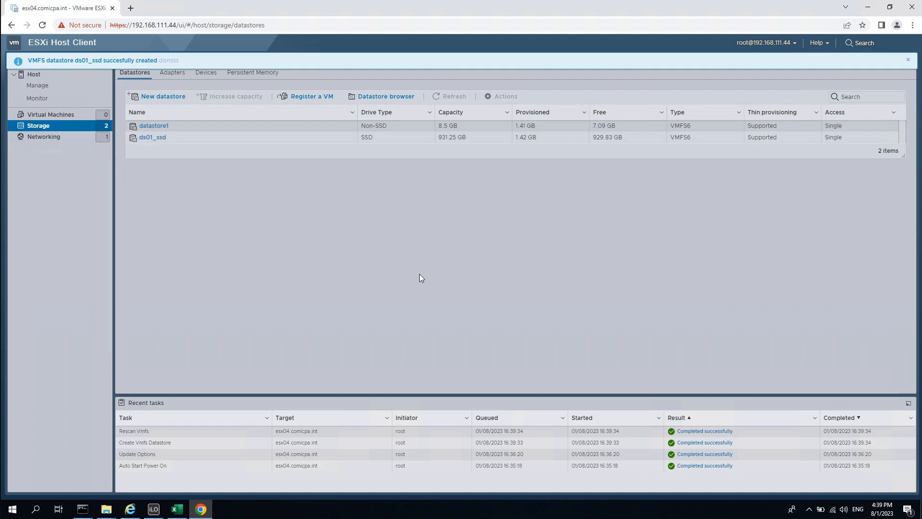
Start another new VMFS datastore named ds02_disk.
{"action": "left_click", "coordinate": [166, 97]}
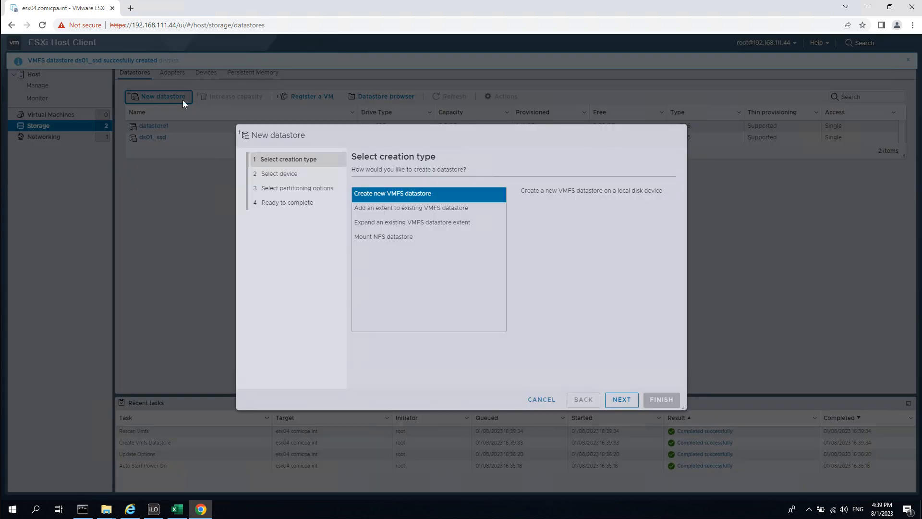
{"action": "left_click", "coordinate": [439, 194]}
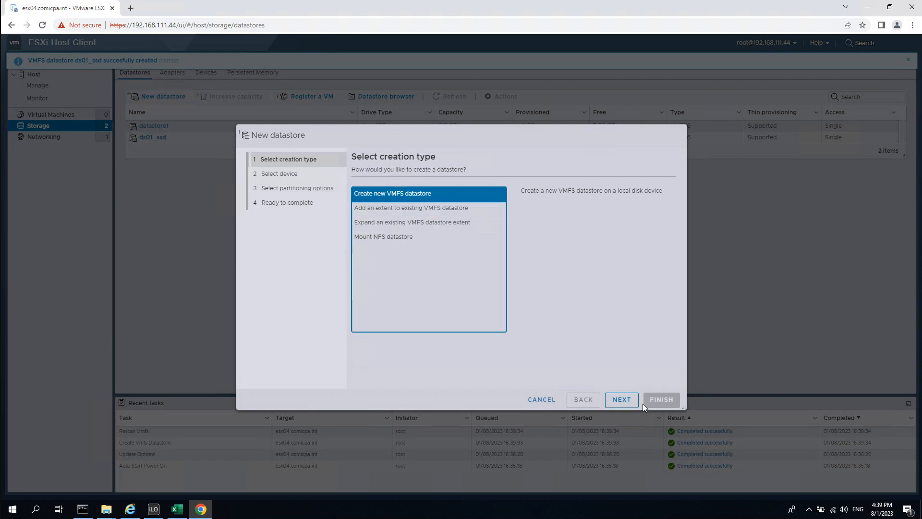
{"action": "left_click", "coordinate": [621, 400]}
{"action": "left_click", "coordinate": [385, 205]}
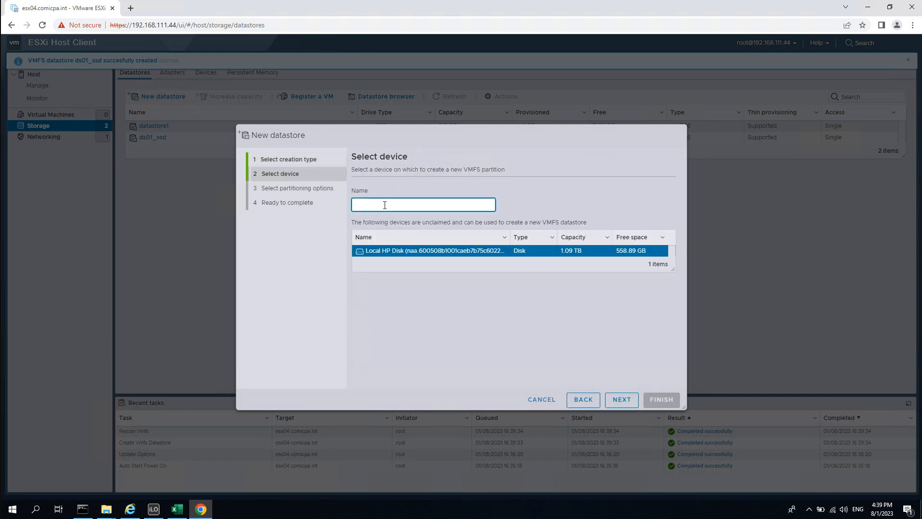
{"action": "type", "text": "ds02"}
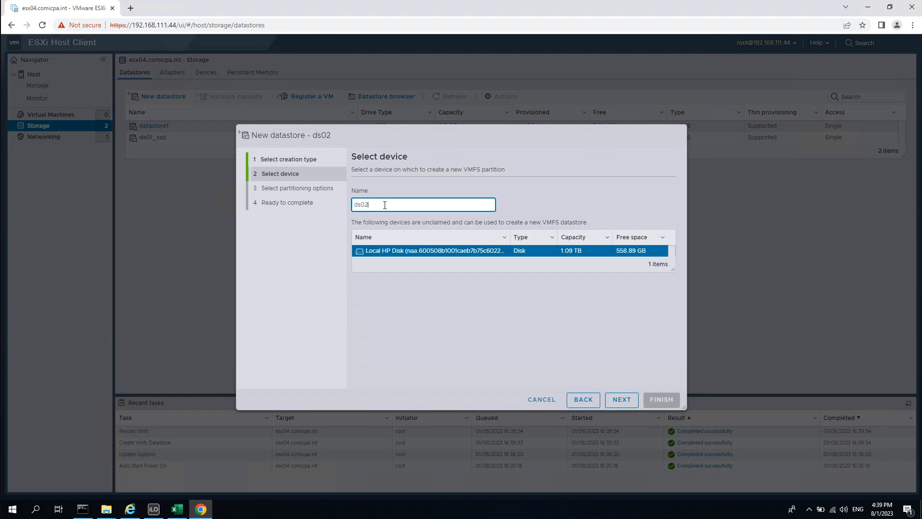
{"action": "type", "text": "_disk"}
Choose VMFS 6 and resize the custom partition in the free space to about 2 GB.
{"action": "left_click", "coordinate": [620, 401]}
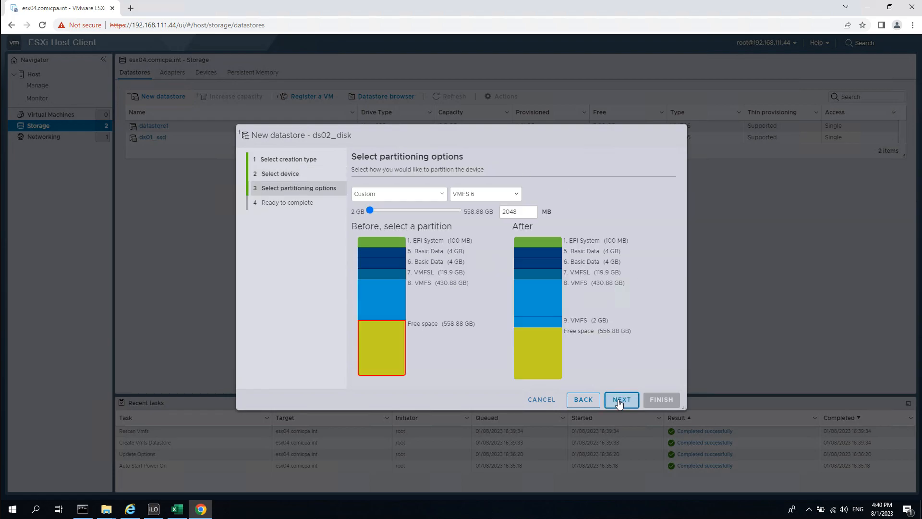
{"action": "left_click", "coordinate": [515, 194]}
{"action": "left_click", "coordinate": [590, 197]}
{"action": "left_click", "coordinate": [624, 402]}
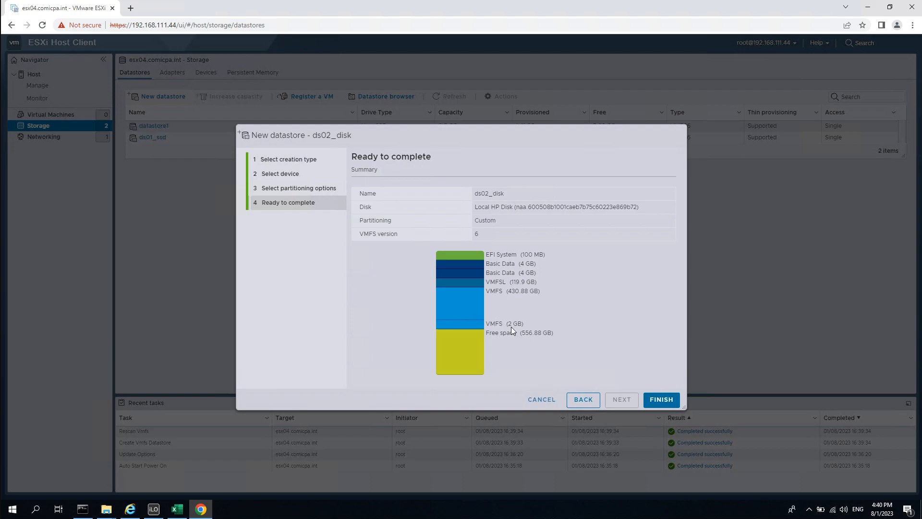
{"action": "left_click", "coordinate": [583, 400]}
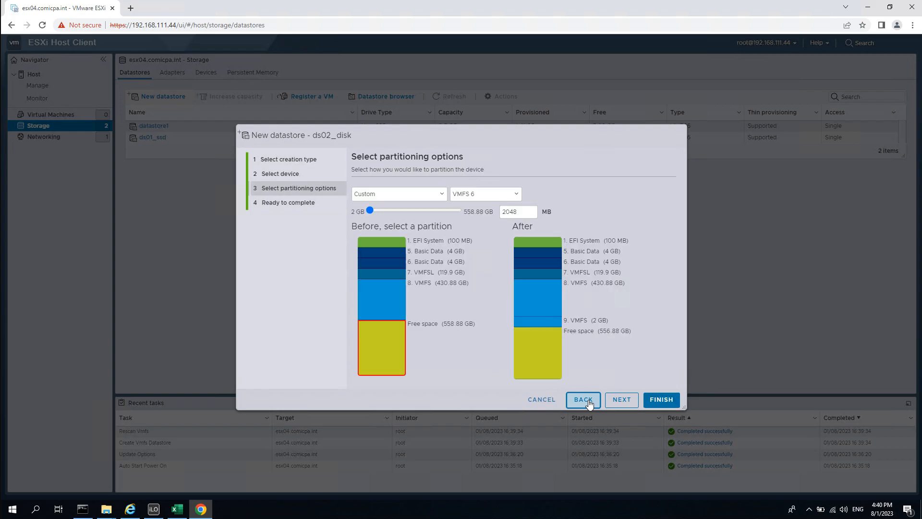
{"action": "left_click_drag", "start_coordinate": [497, 223], "coordinate": [534, 224]}
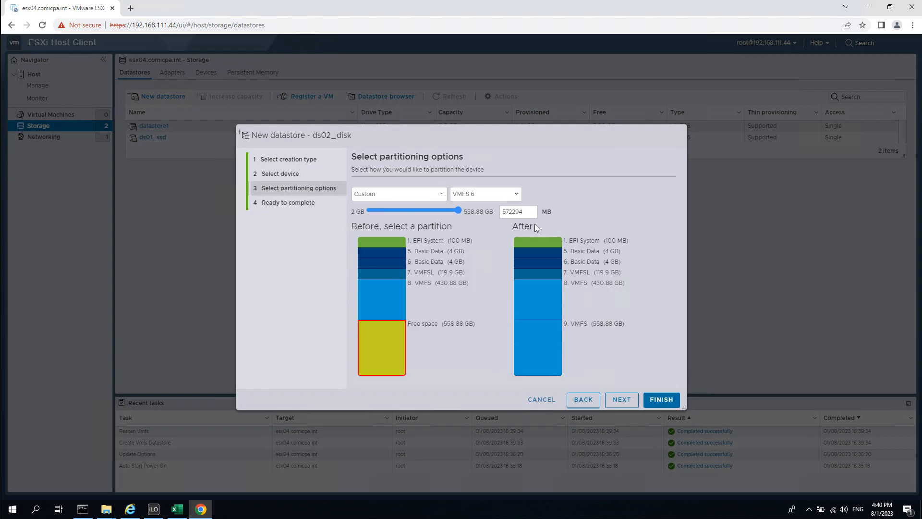
{"action": "left_click_drag", "start_coordinate": [534, 224], "coordinate": [238, 233]}
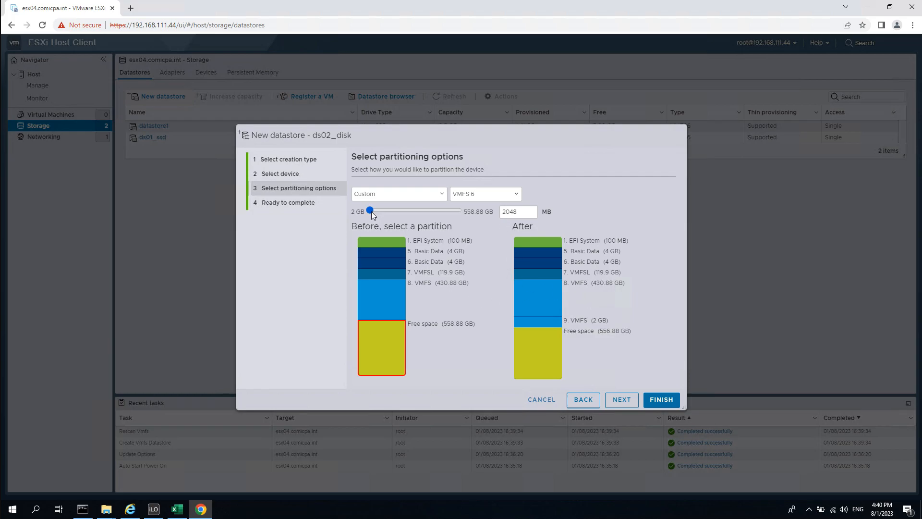
{"action": "left_click_drag", "start_coordinate": [370, 210], "coordinate": [328, 209]}
Close the datastore wizard without creating ds02_disk and dismiss the stray context menu.
{"action": "left_click", "coordinate": [671, 399]}
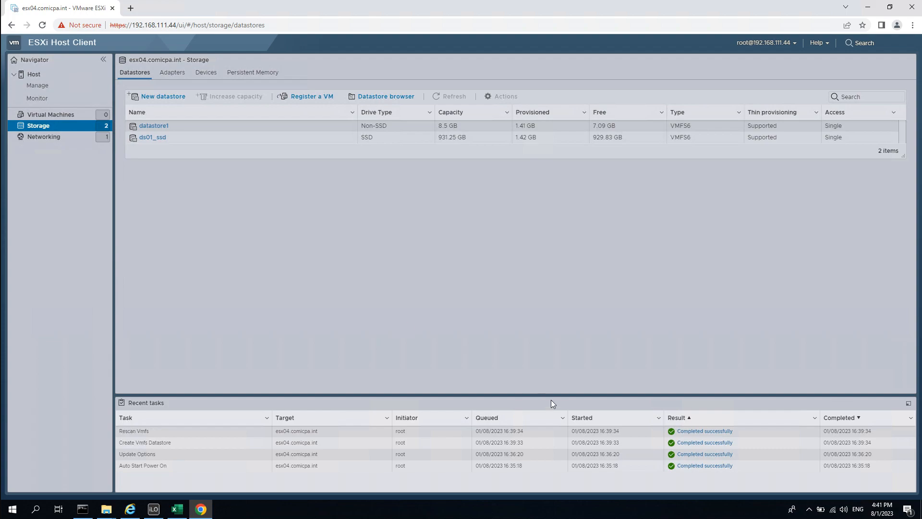
{"action": "right_click", "coordinate": [536, 239]}
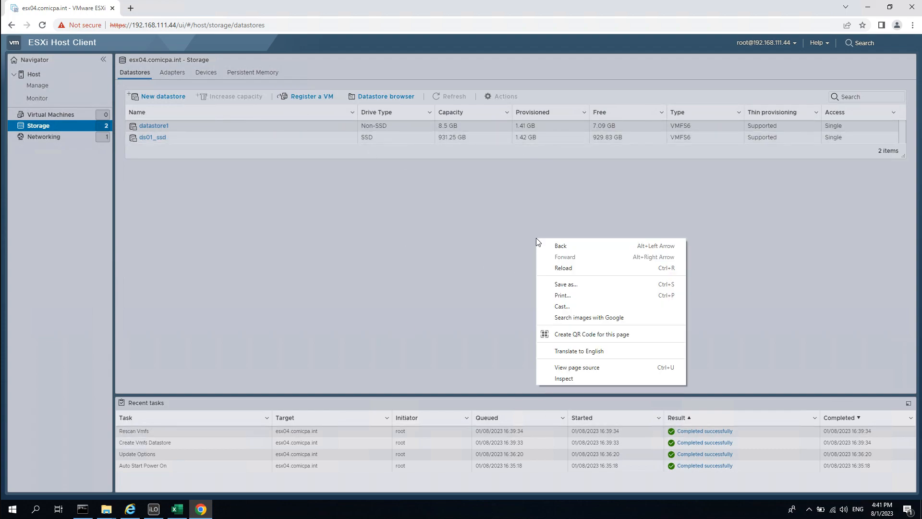
{"action": "left_click", "coordinate": [422, 217]}
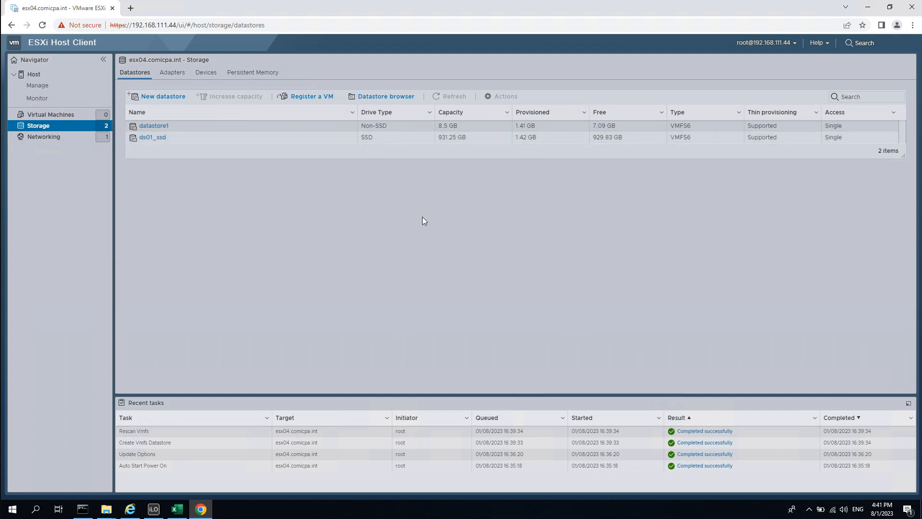
{"action": "left_click", "coordinate": [793, 45]}
Open ds01_ssd's details, then return to Storage and view the host's devices.
{"action": "left_click", "coordinate": [163, 137]}
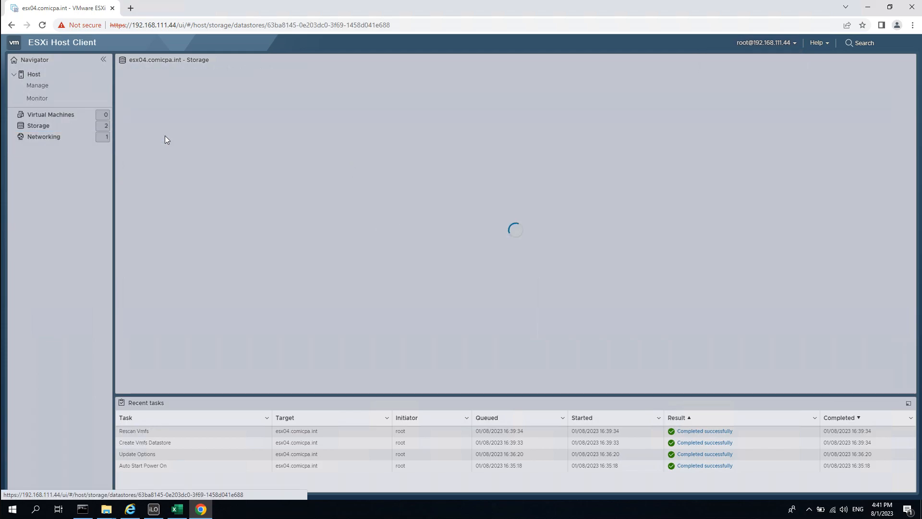
{"action": "left_click", "coordinate": [54, 129]}
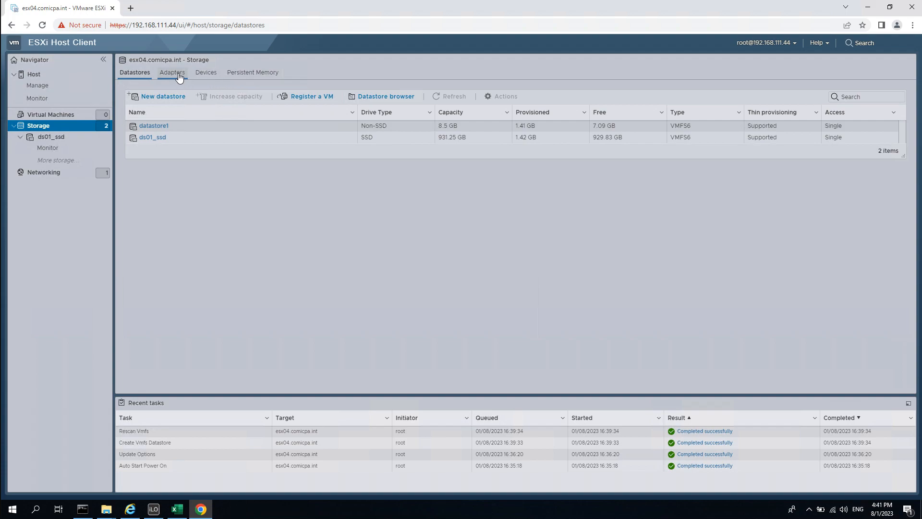
{"action": "left_click", "coordinate": [205, 74]}
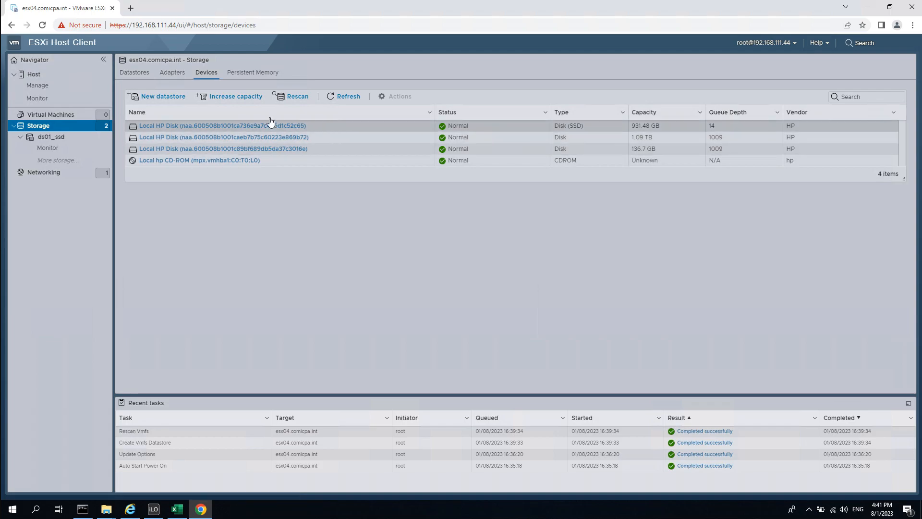
Abandon a wizard from Devices, go back to the Datastores list, and start a new datastore.
{"action": "left_click", "coordinate": [159, 96]}
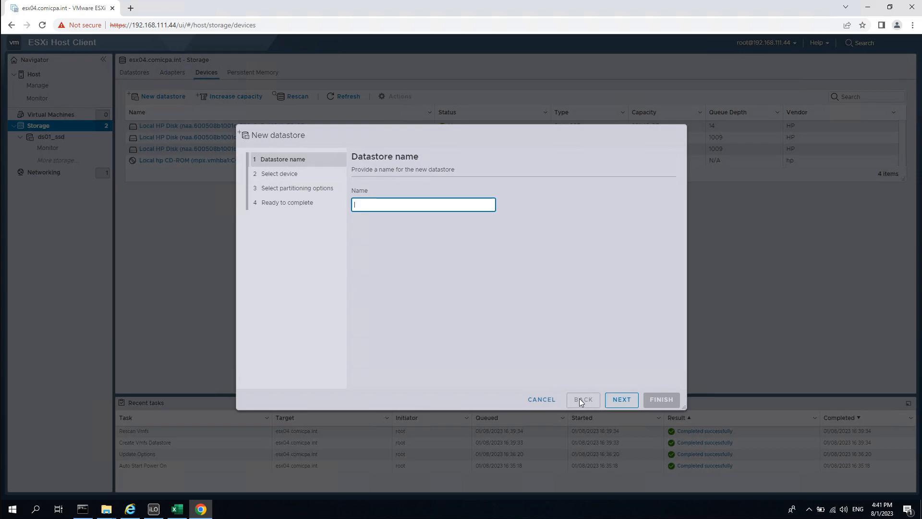
{"action": "left_click", "coordinate": [541, 399]}
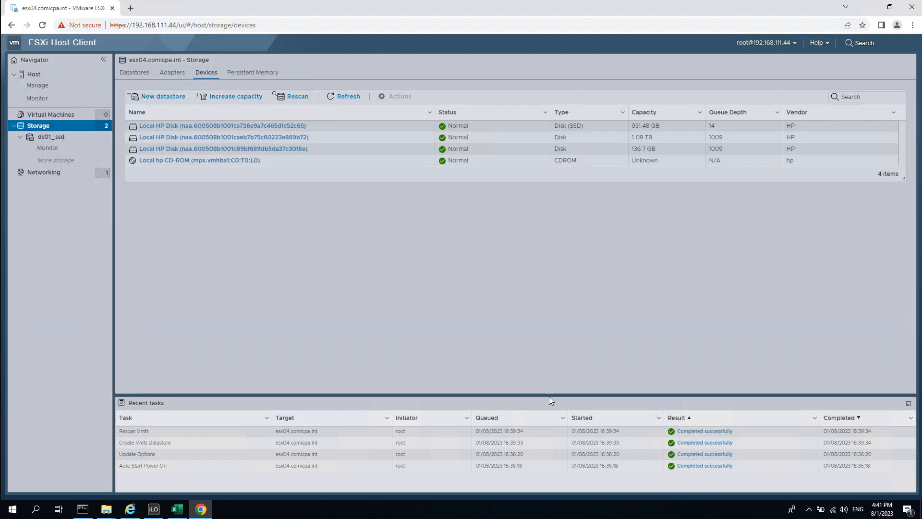
{"action": "left_click", "coordinate": [136, 72]}
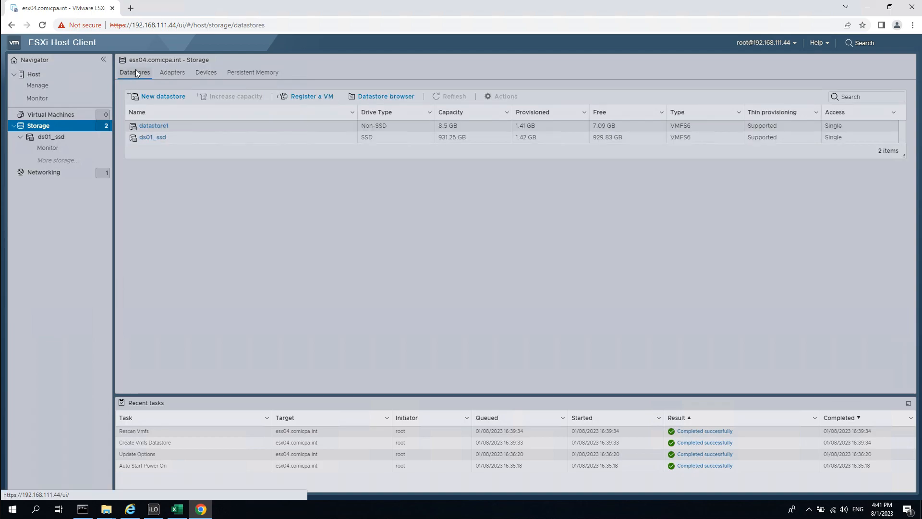
{"action": "left_click", "coordinate": [165, 93]}
Create VMFS datastore ds02_disk using the whole 1.09 TB HP disk and confirm the erase.
{"action": "left_click", "coordinate": [621, 399]}
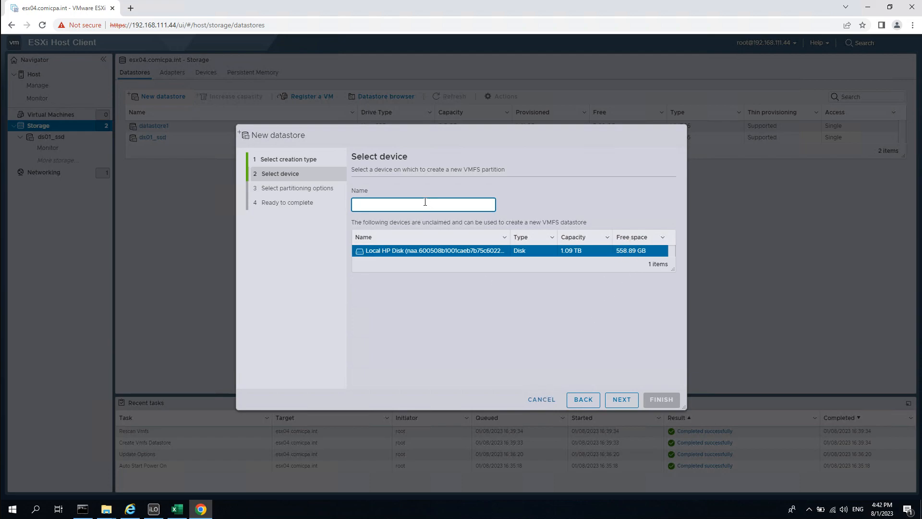
{"action": "type", "text": "ds02_disk"}
{"action": "left_click", "coordinate": [620, 399]}
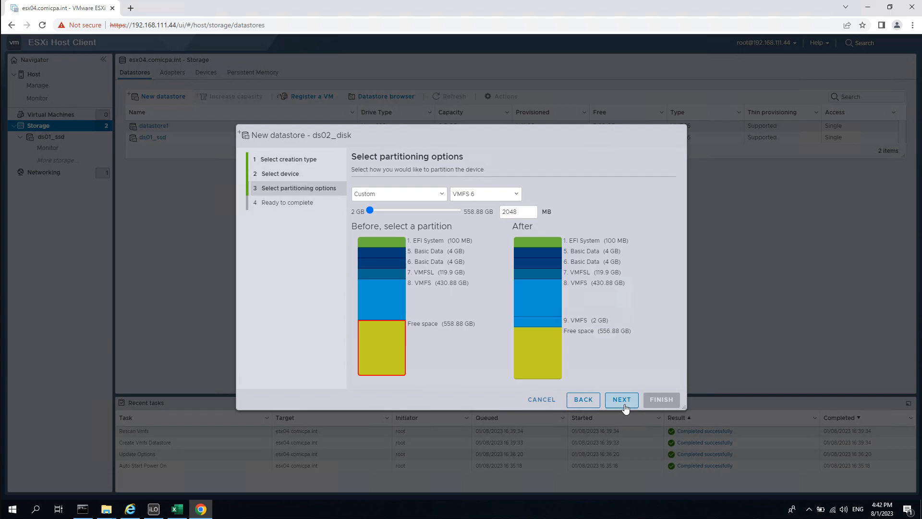
{"action": "left_click", "coordinate": [439, 195]}
{"action": "left_click", "coordinate": [436, 203]}
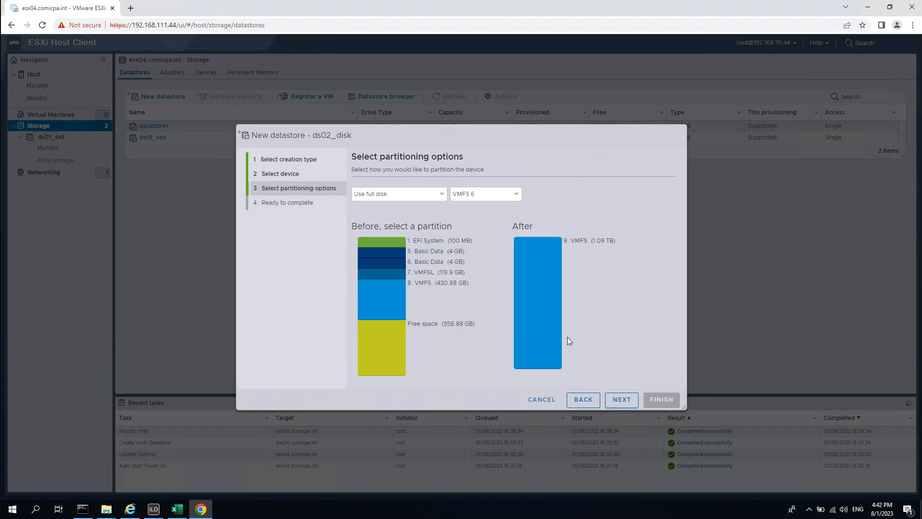
{"action": "left_click", "coordinate": [622, 399]}
{"action": "left_click", "coordinate": [663, 400]}
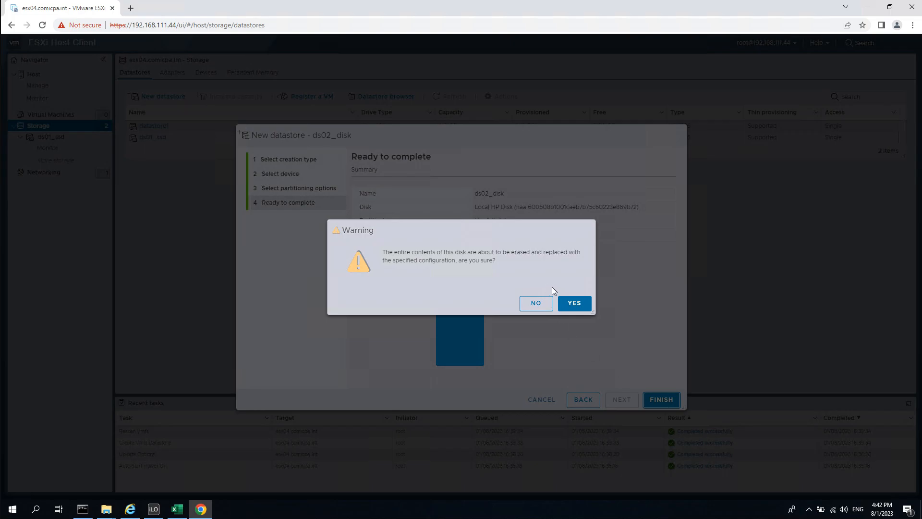
{"action": "left_click", "coordinate": [578, 304]}
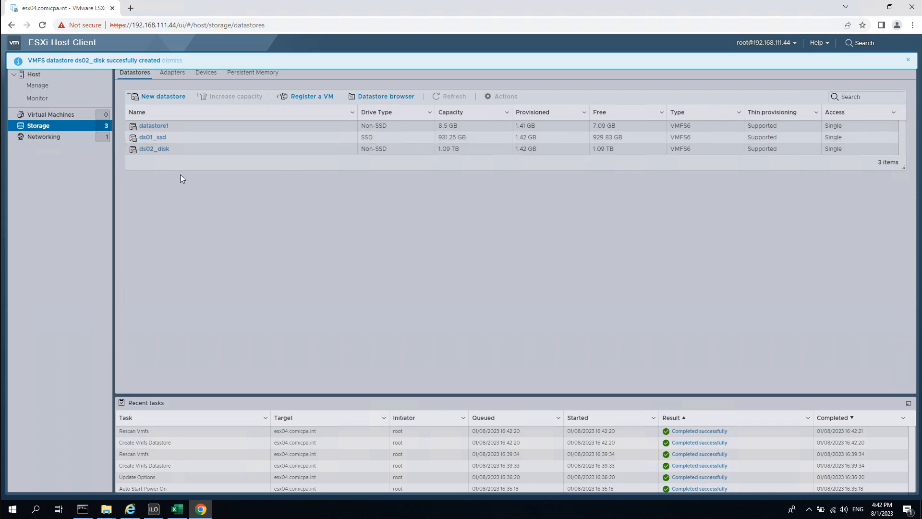
Dismiss the notification, open ds02_disk, and launch its Datastore browser.
{"action": "left_click", "coordinate": [907, 61]}
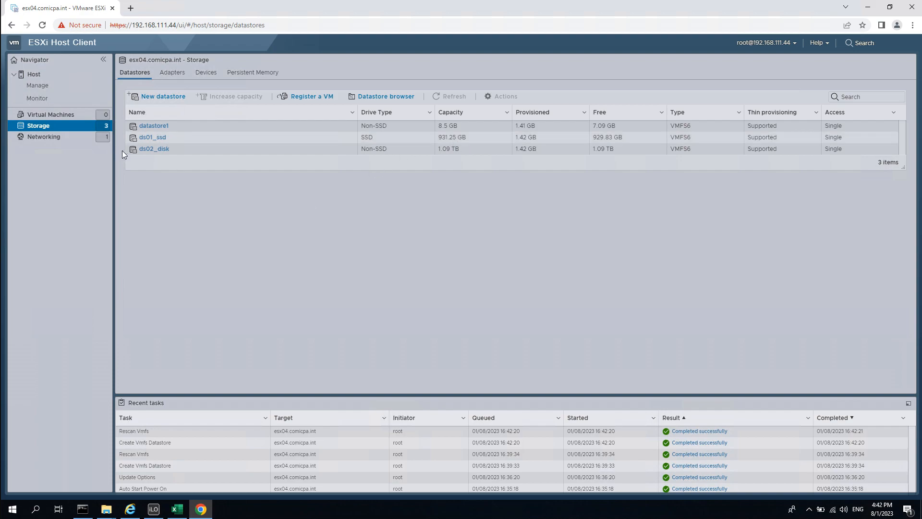
{"action": "left_click", "coordinate": [167, 149]}
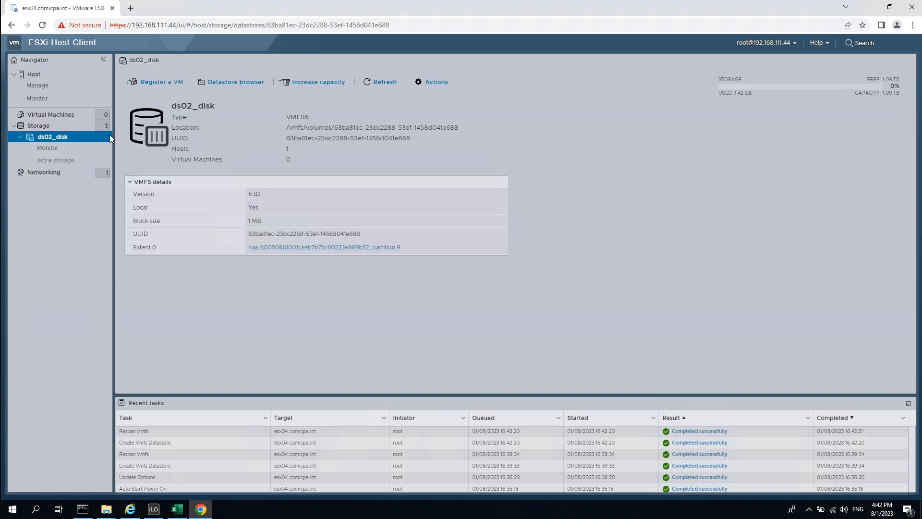
{"action": "left_click", "coordinate": [242, 81]}
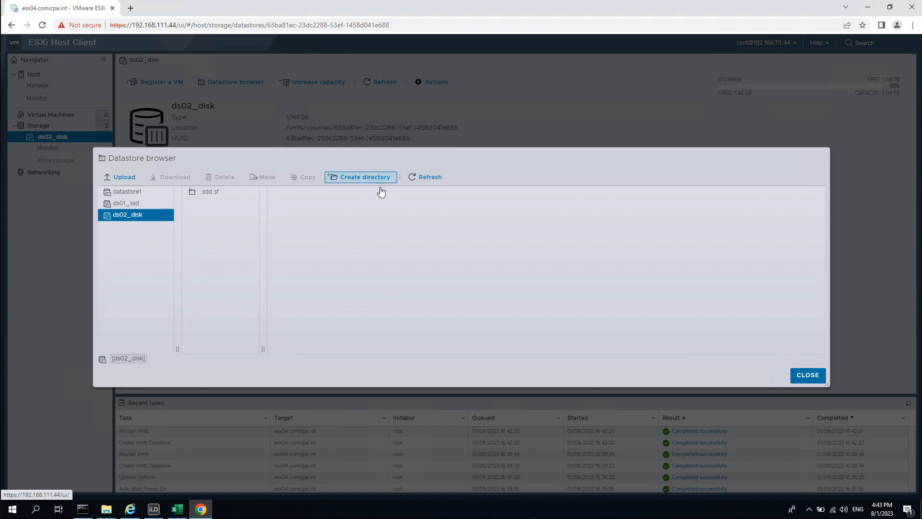
Create a folder named 'iso' on ds02_disk and select it.
{"action": "left_click", "coordinate": [368, 179]}
{"action": "left_click", "coordinate": [505, 256]}
{"action": "type", "text": "iso"}
{"action": "left_click", "coordinate": [540, 311]}
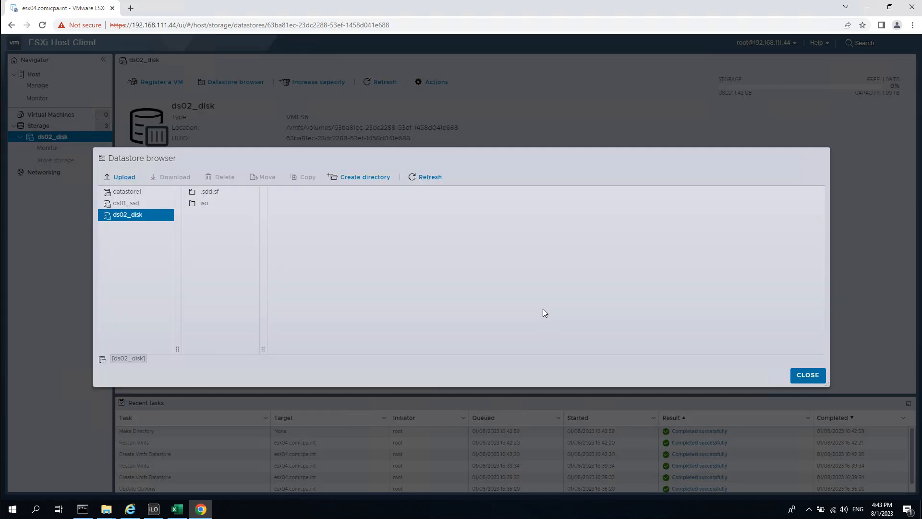
{"action": "left_click", "coordinate": [213, 207]}
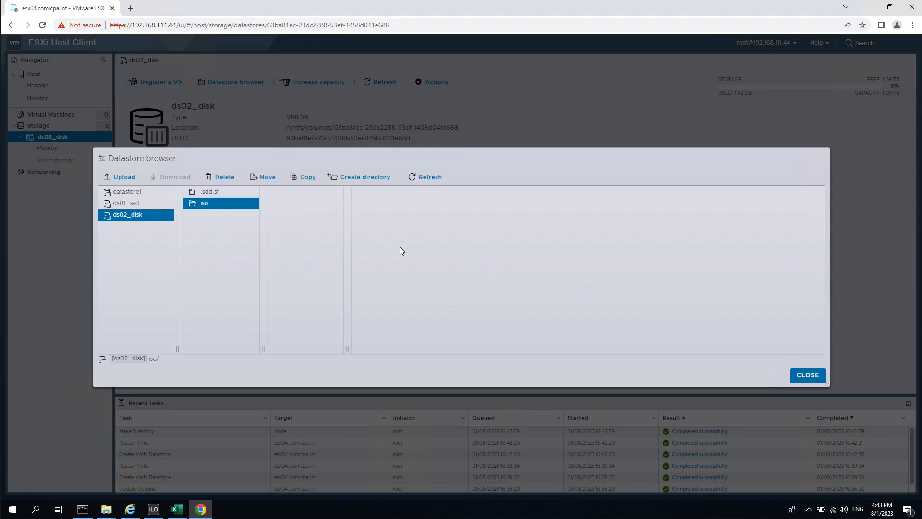
Upload the Windows Server 2022 ISO from Downloads\source into the iso folder.
{"action": "left_click", "coordinate": [125, 178]}
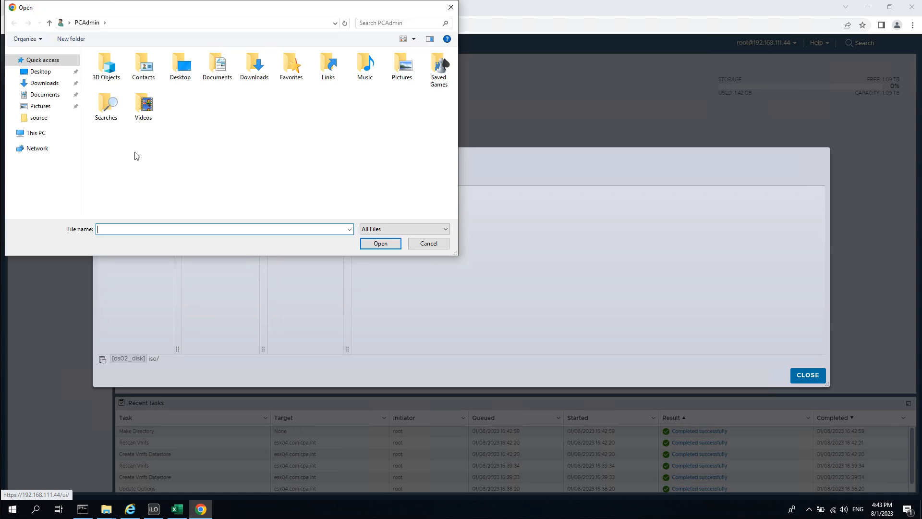
{"action": "left_click", "coordinate": [45, 83]}
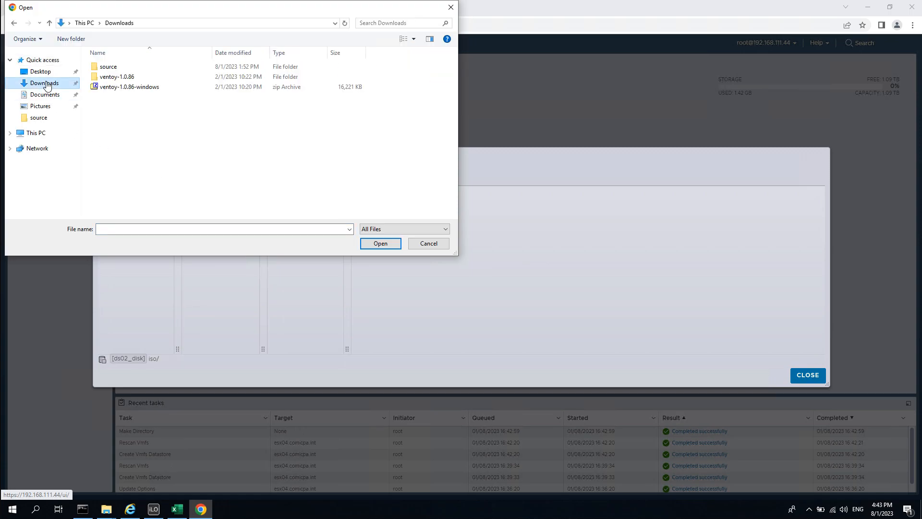
{"action": "double_click", "coordinate": [125, 70]}
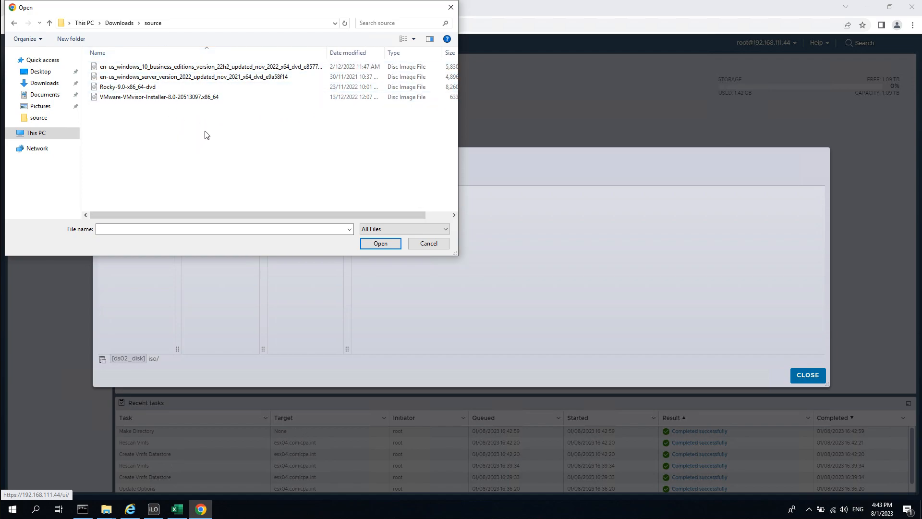
{"action": "left_click", "coordinate": [161, 71]}
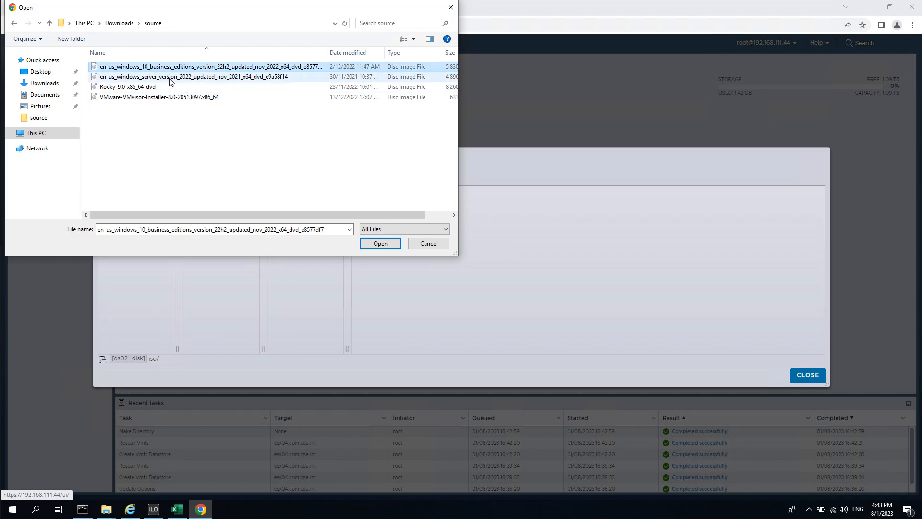
{"action": "left_click", "coordinate": [169, 78]}
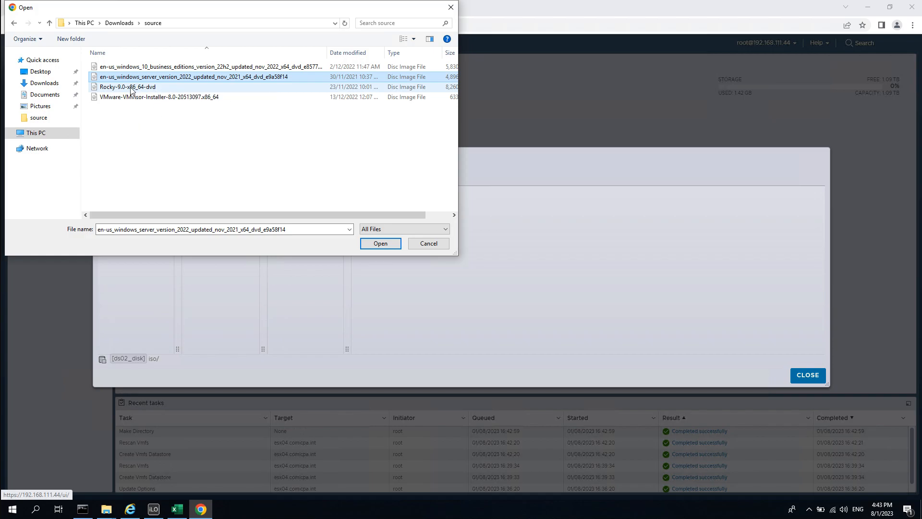
{"action": "left_click", "coordinate": [176, 89]}
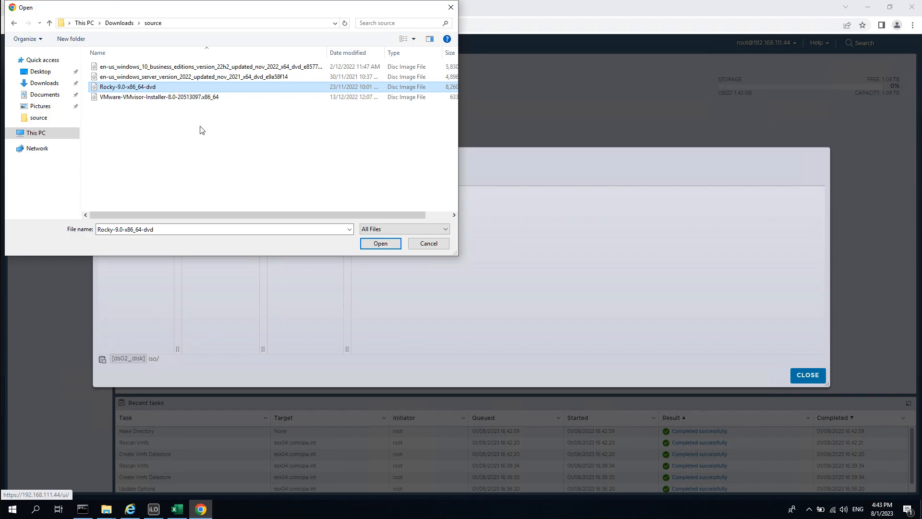
{"action": "left_click", "coordinate": [206, 79]}
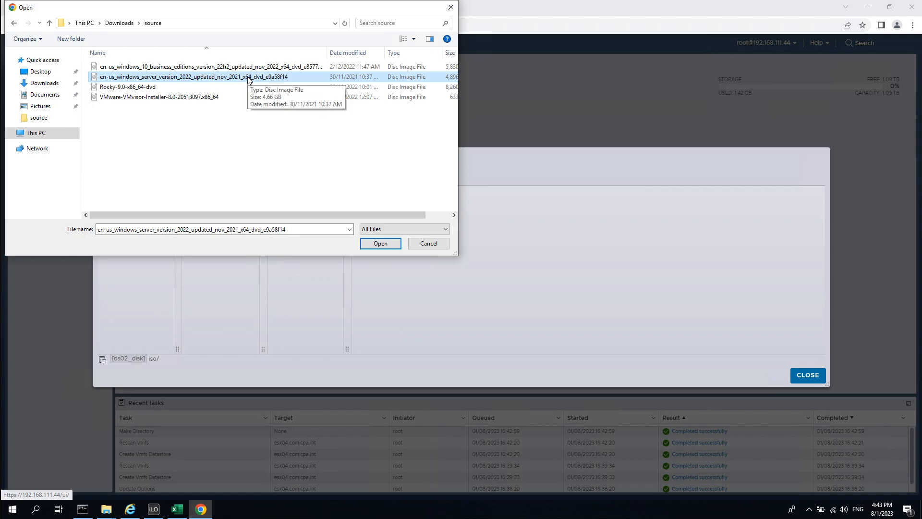
{"action": "double_click", "coordinate": [249, 80]}
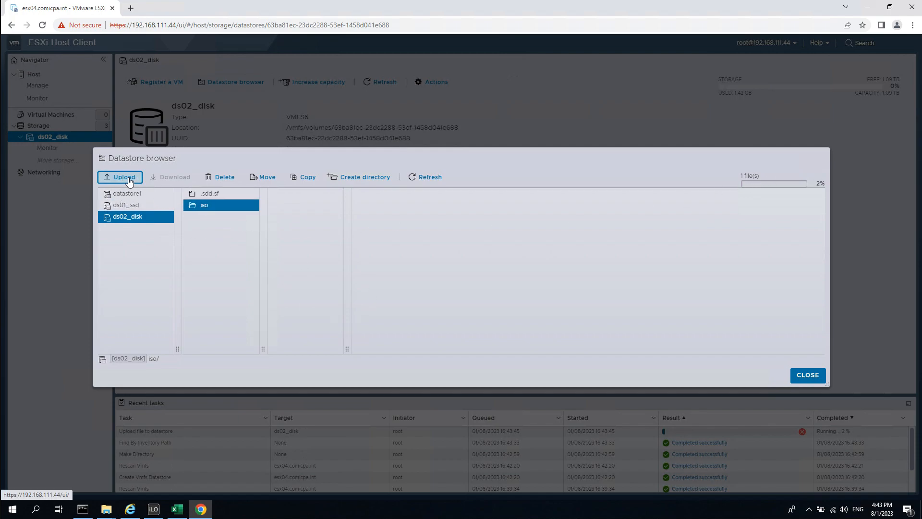
Upload the Windows 10 and Rocky-9.0 ISOs into the iso folder as well.
{"action": "left_click", "coordinate": [128, 181]}
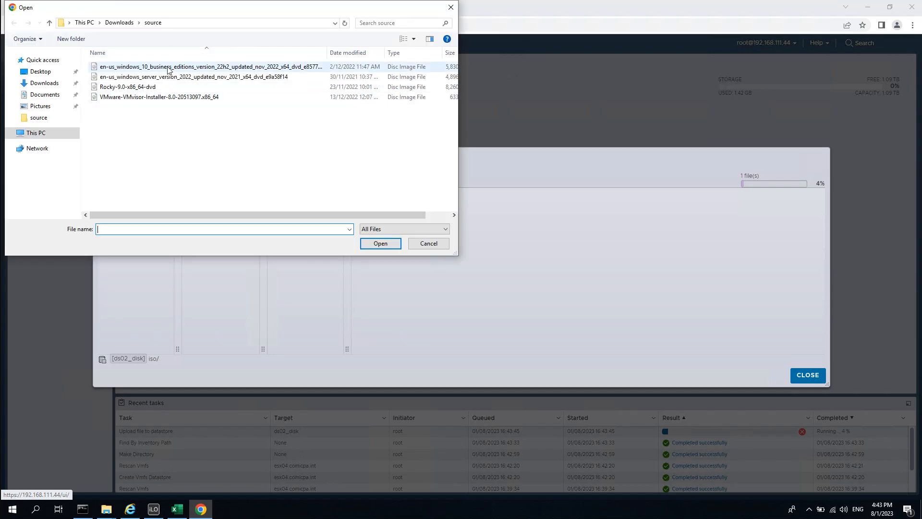
{"action": "left_click", "coordinate": [138, 67]}
{"action": "double_click", "coordinate": [137, 68]}
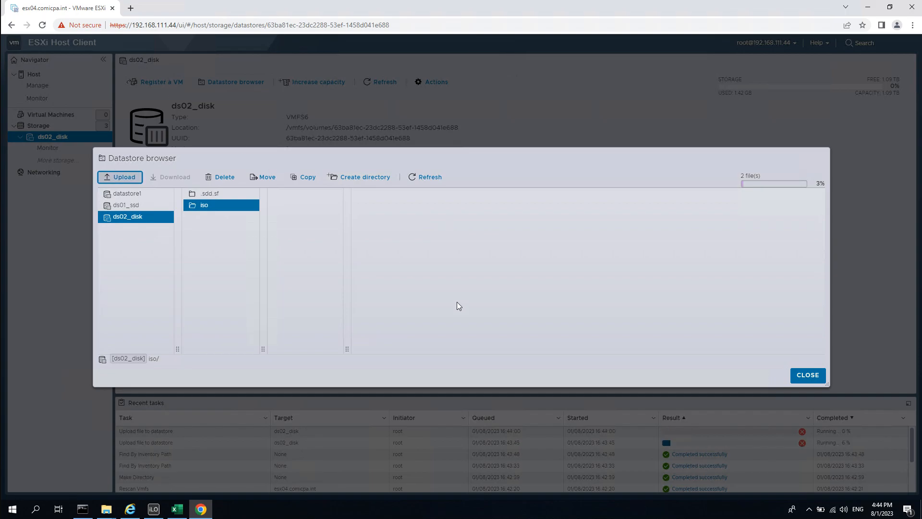
{"action": "left_click", "coordinate": [124, 175]}
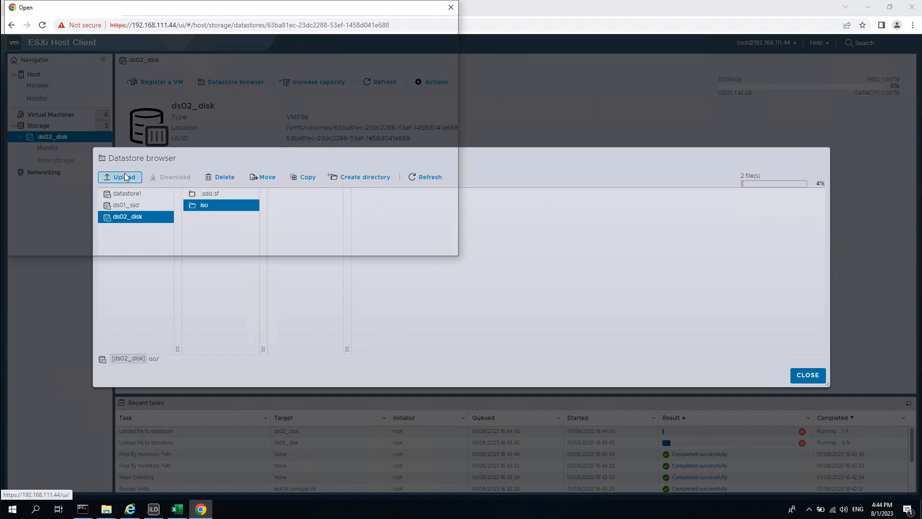
{"action": "left_click", "coordinate": [127, 87]}
{"action": "double_click", "coordinate": [128, 87]}
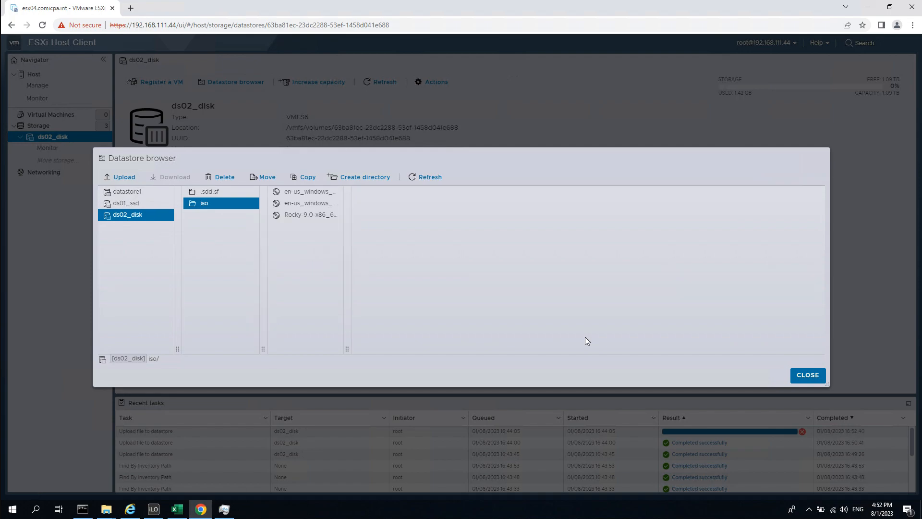
Close the datastore browser and review the three finished upload tasks in Recent tasks.
{"action": "left_click", "coordinate": [807, 378]}
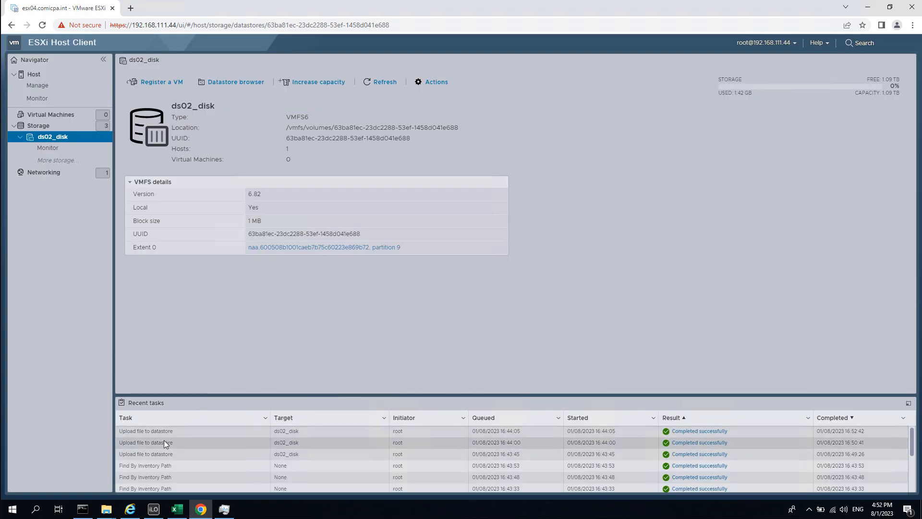
{"action": "left_click", "coordinate": [192, 431]}
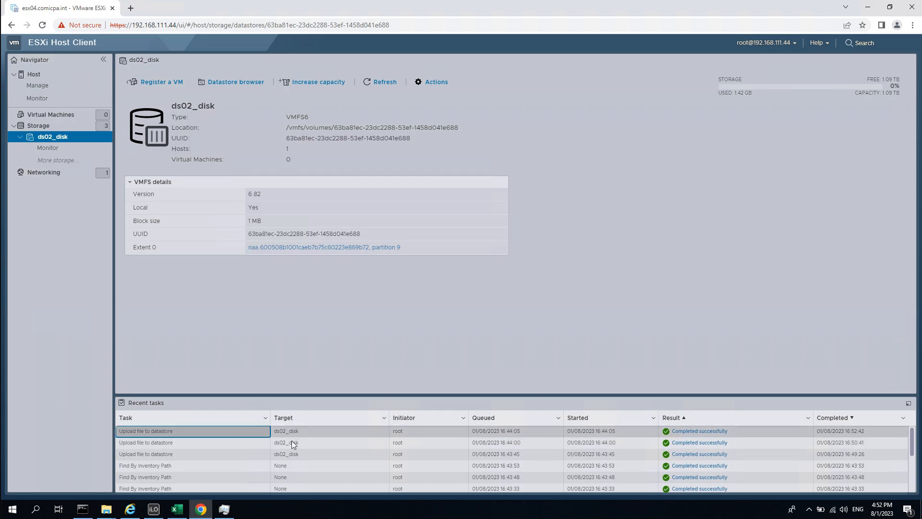
{"action": "left_click", "coordinate": [341, 441]}
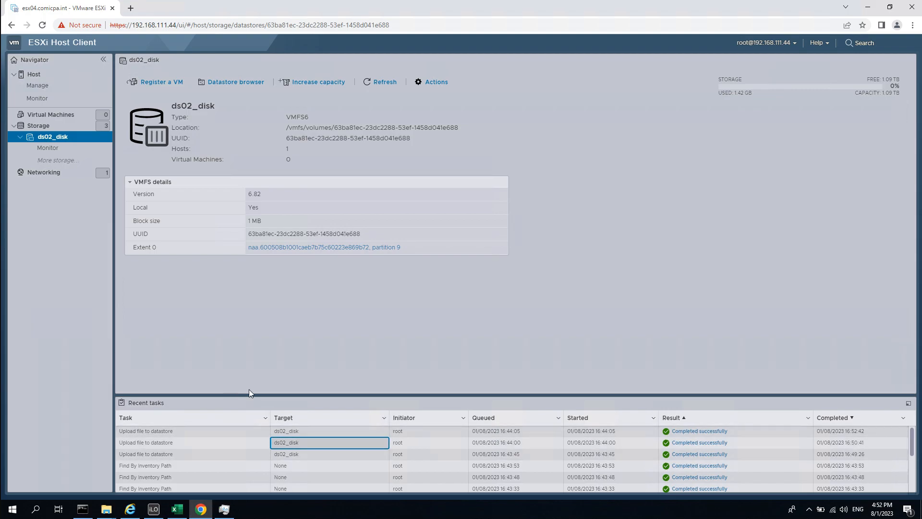
{"action": "left_click", "coordinate": [301, 456]}
{"action": "left_click", "coordinate": [288, 443]}
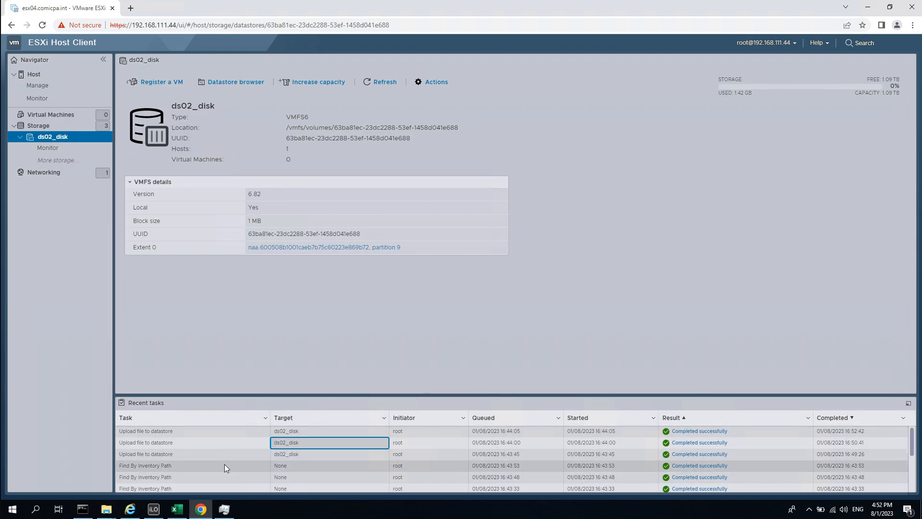
{"action": "scroll", "coordinate": [648, 451], "scroll_direction": "down", "scroll_amount": 3}
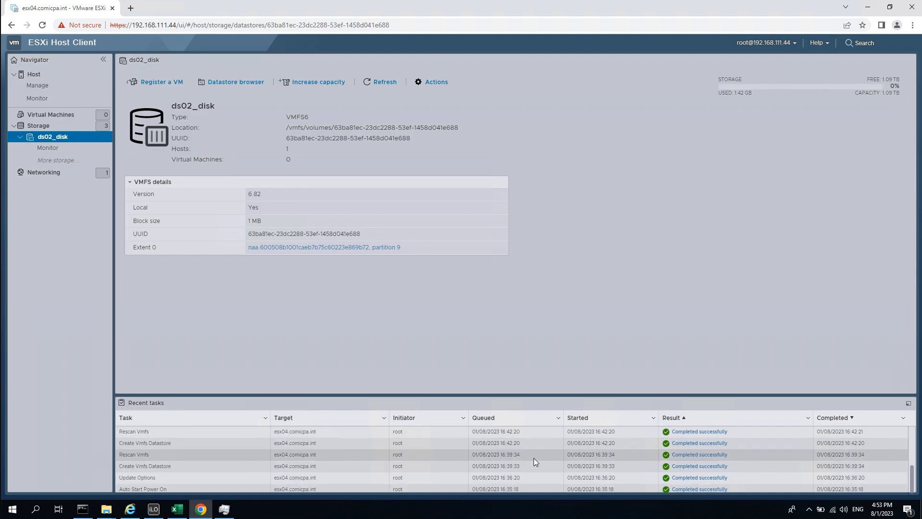
{"action": "scroll", "coordinate": [462, 474], "scroll_direction": "up", "scroll_amount": 3}
{"action": "scroll", "coordinate": [518, 461], "scroll_direction": "down", "scroll_amount": 3}
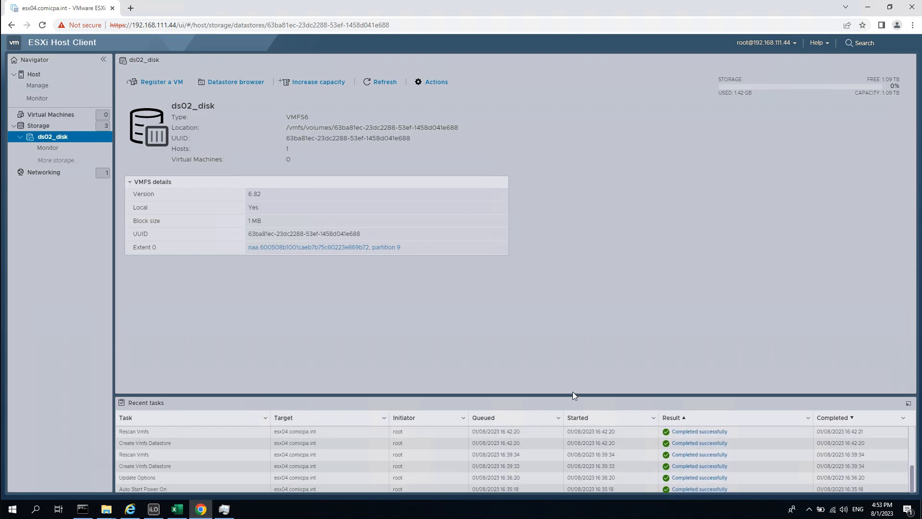
Check the Create Vmfs Datastore task, then show the empty Virtual Machines list.
{"action": "left_click", "coordinate": [164, 443]}
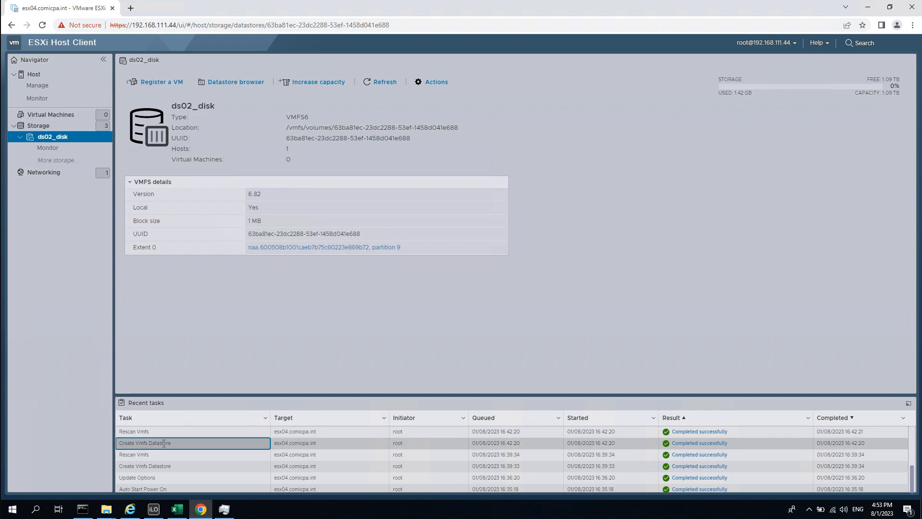
{"action": "left_click_drag", "start_coordinate": [136, 439], "coordinate": [118, 443]}
{"action": "left_click", "coordinate": [187, 445]}
{"action": "left_click", "coordinate": [269, 338]}
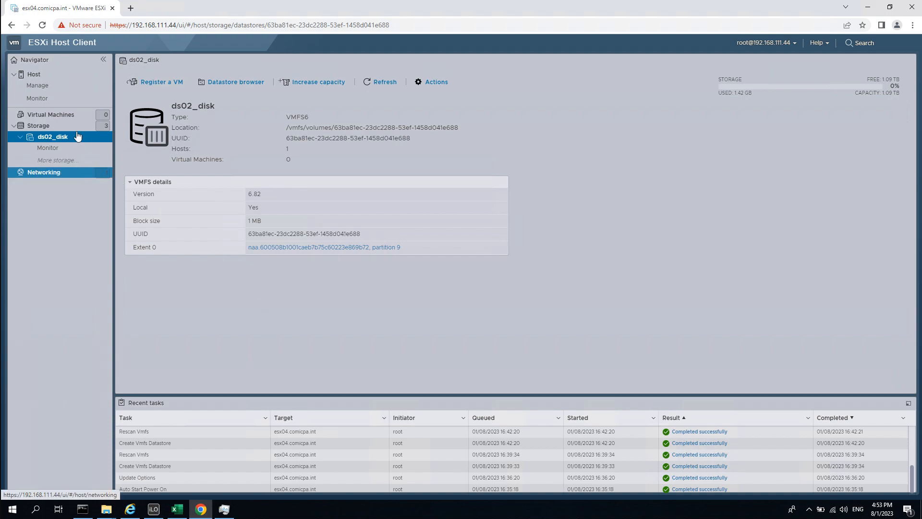
{"action": "left_click", "coordinate": [57, 115]}
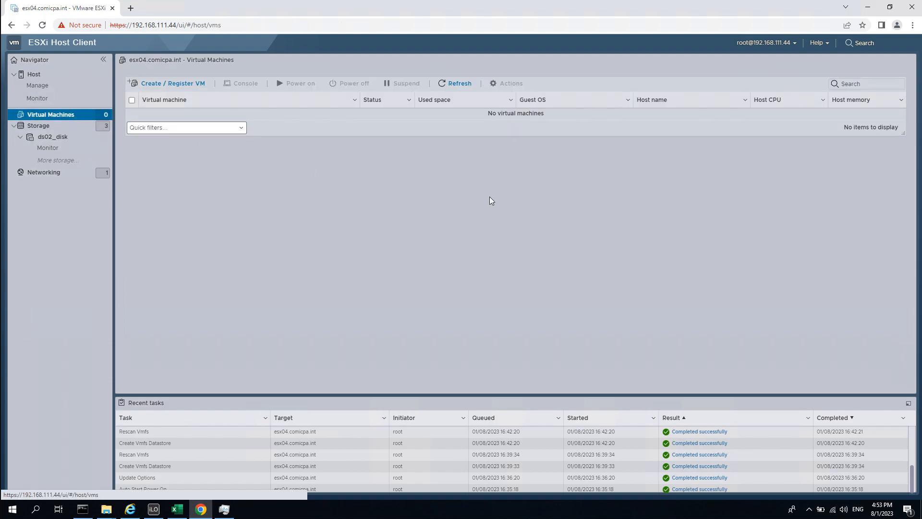
Start the new VM wizard with Create a new virtual machine, checking DC01 in the SimpleLab spreadsheet.
{"action": "left_click", "coordinate": [201, 85]}
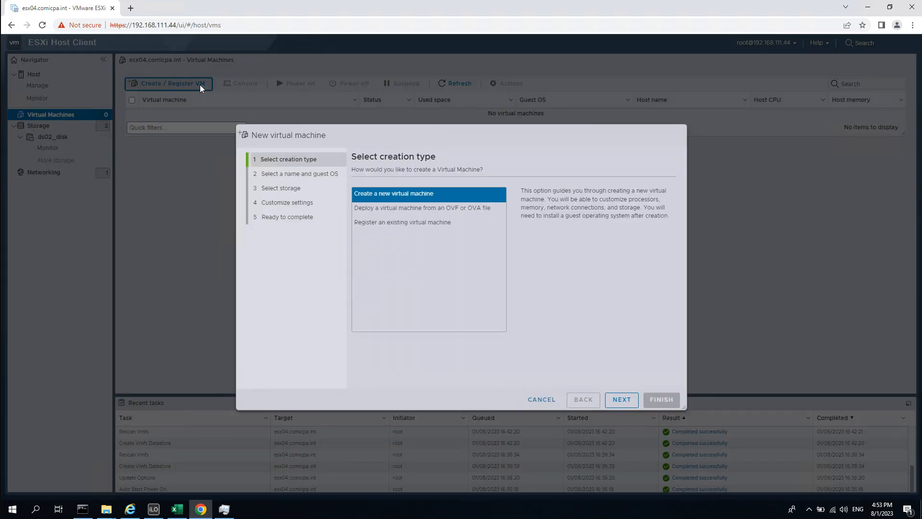
{"action": "left_click", "coordinate": [178, 510]}
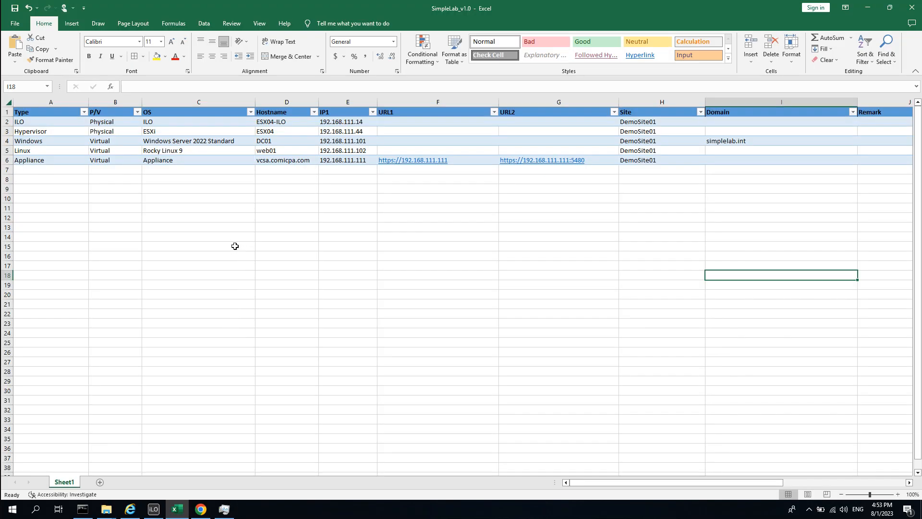
{"action": "left_click", "coordinate": [289, 140]}
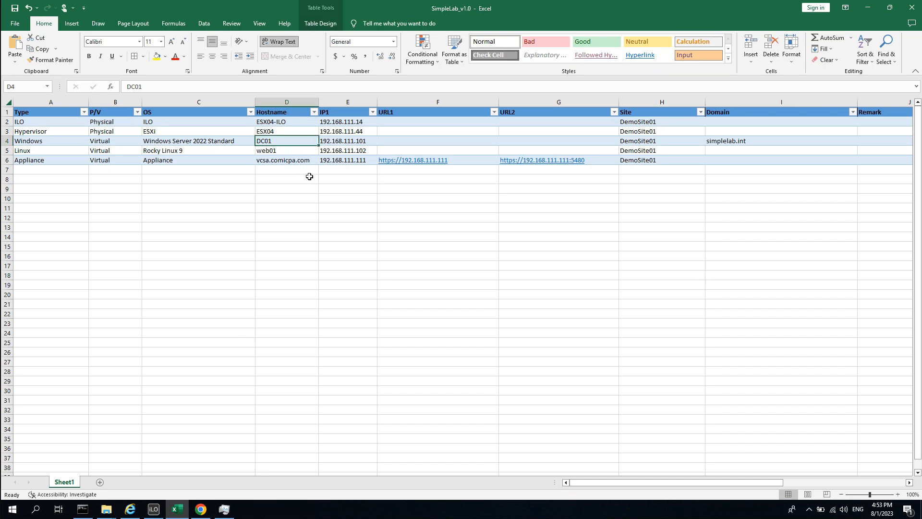
{"action": "left_click", "coordinate": [867, 7]}
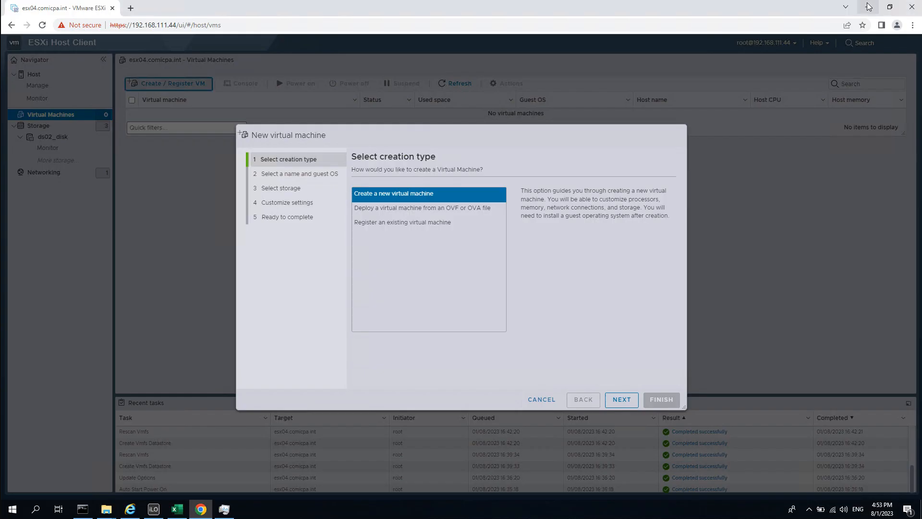
{"action": "left_click", "coordinate": [374, 194]}
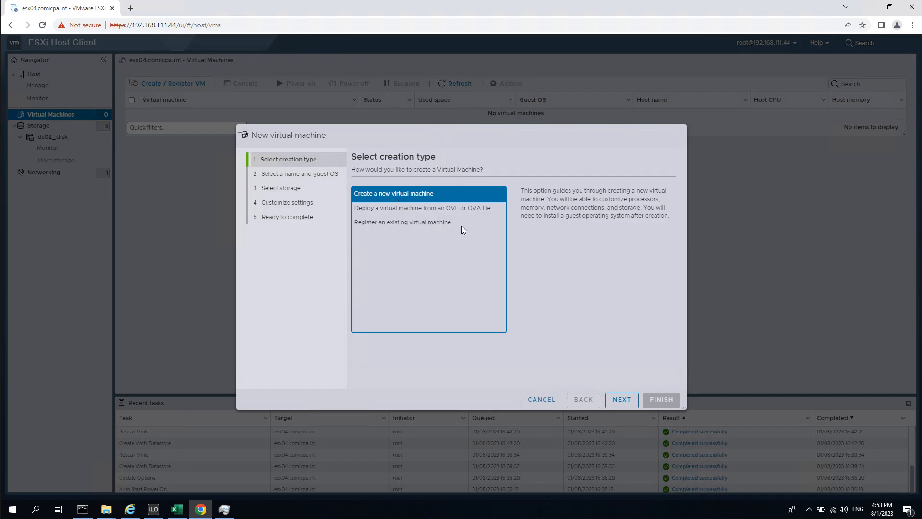
{"action": "left_click", "coordinate": [630, 400]}
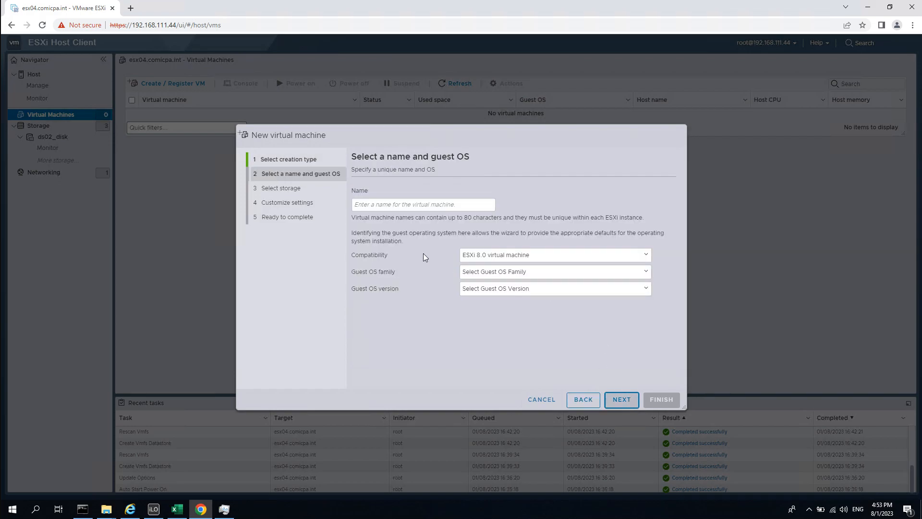
Name the virtual machine DC01 and keep ESXi 8.0 compatibility.
{"action": "left_click", "coordinate": [377, 205]}
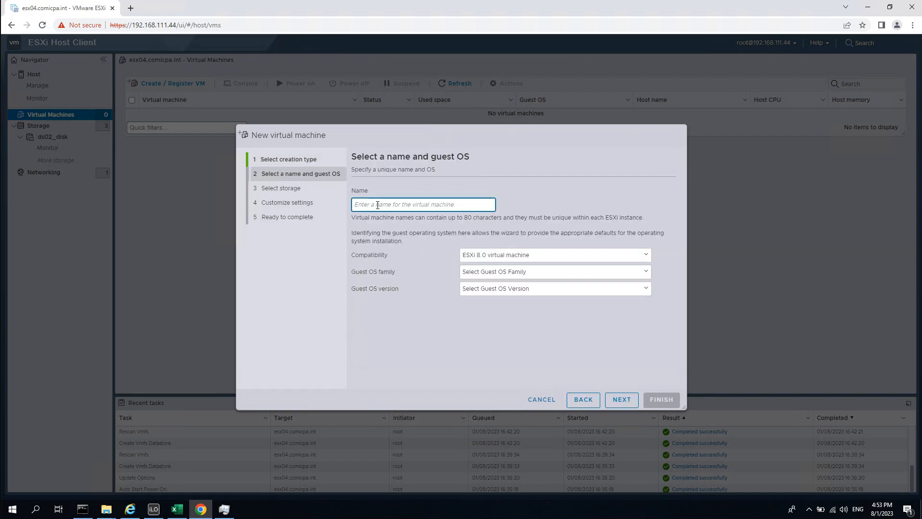
{"action": "type", "text": "D"}
{"action": "key", "text": "BackSpace"}
{"action": "type", "text": "DC01"}
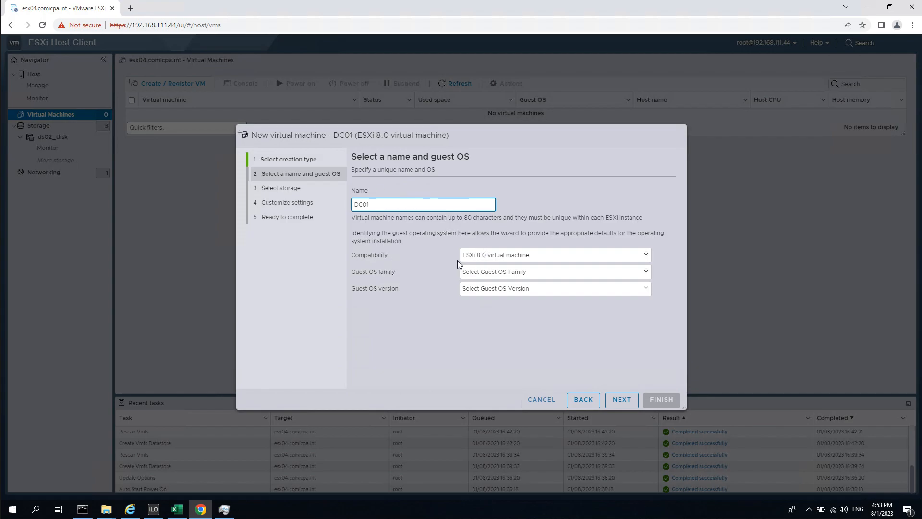
{"action": "left_click", "coordinate": [520, 260]}
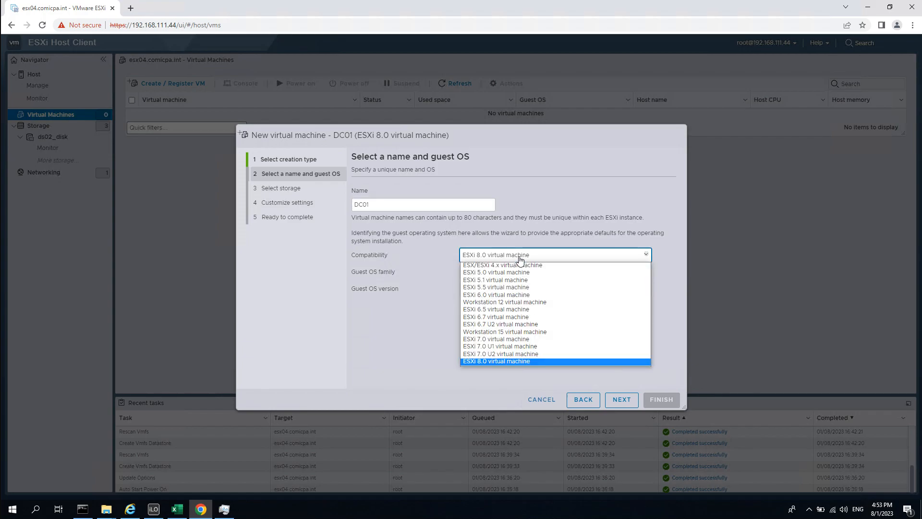
{"action": "left_click", "coordinate": [520, 259]}
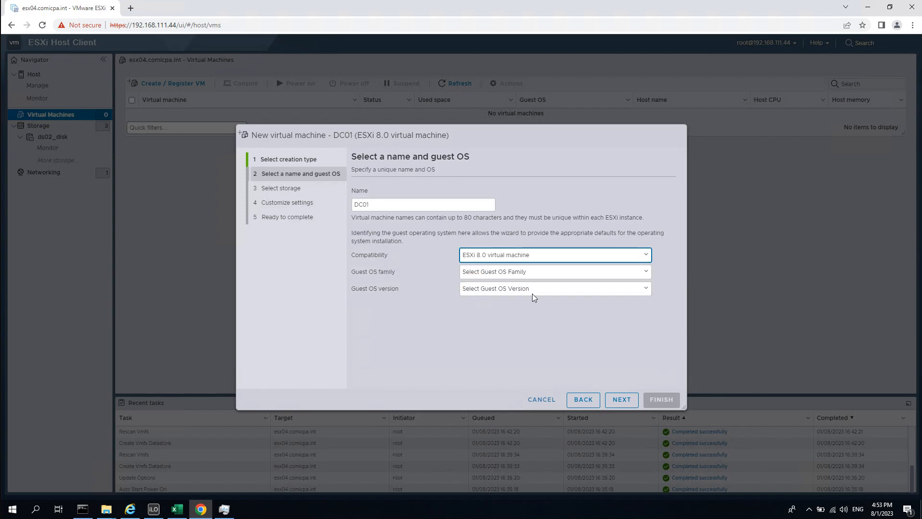
Set the guest OS to Windows / Windows Server 2022 (64-bit) and continue to storage.
{"action": "left_click", "coordinate": [514, 274]}
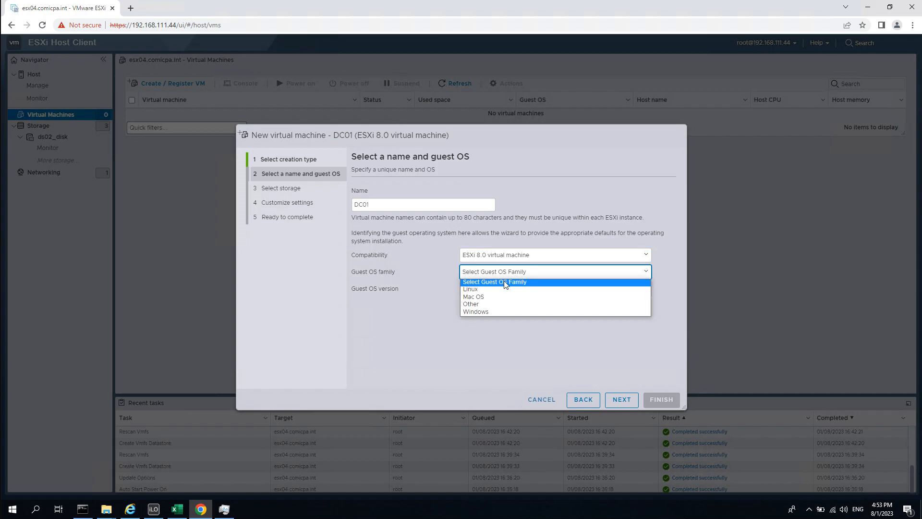
{"action": "left_click", "coordinate": [480, 311]}
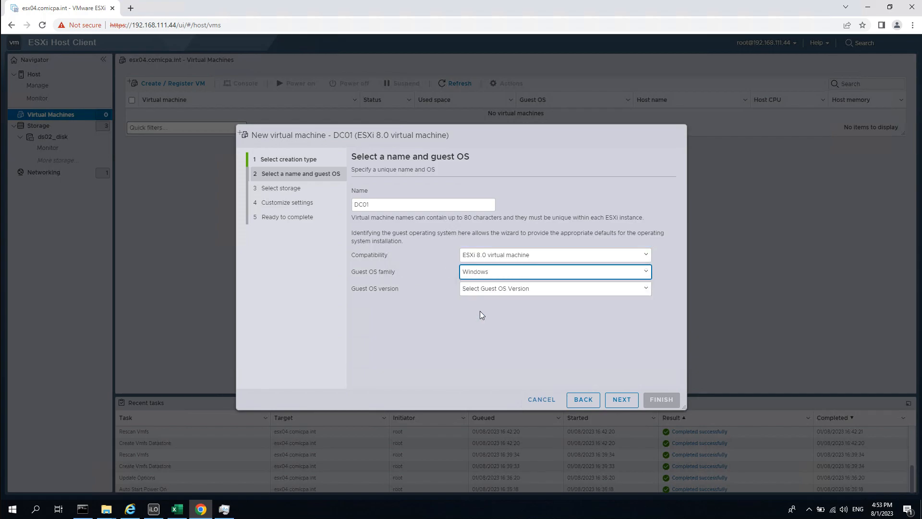
{"action": "left_click", "coordinate": [511, 292]}
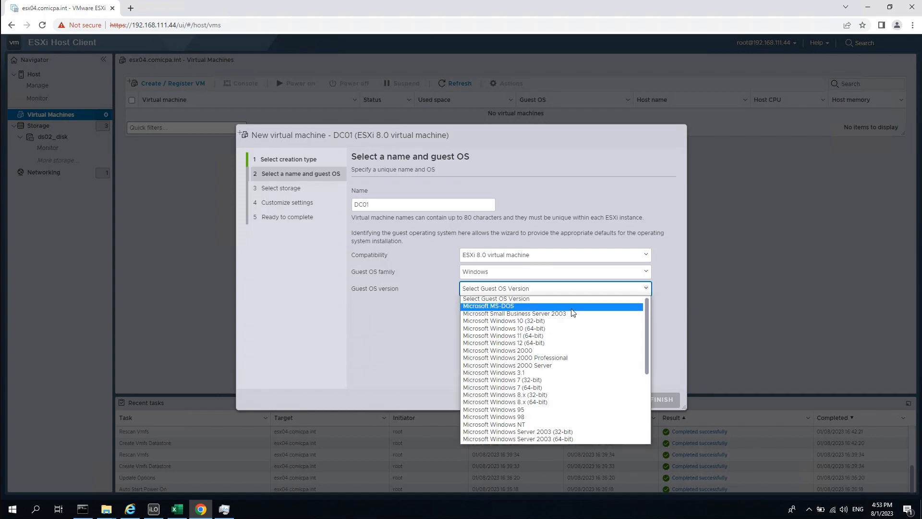
{"action": "scroll", "coordinate": [567, 365], "scroll_direction": "down", "scroll_amount": 5}
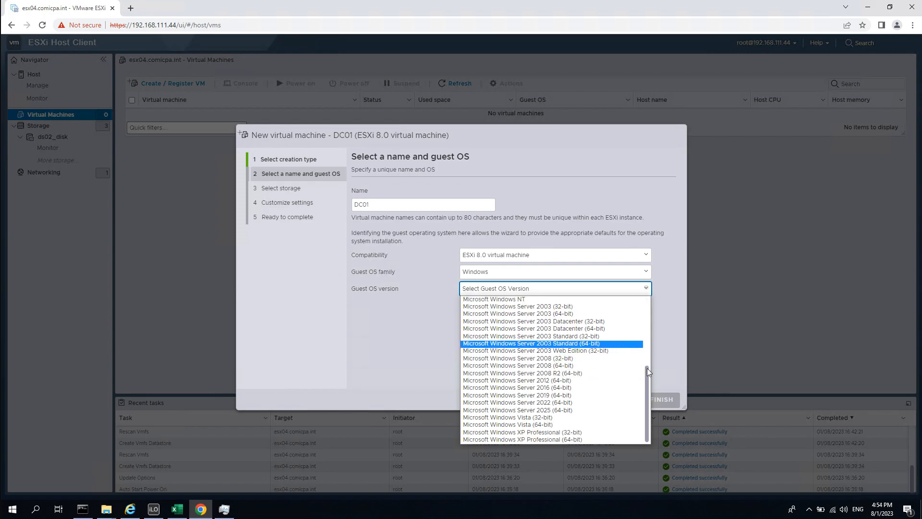
{"action": "left_click", "coordinate": [558, 401]}
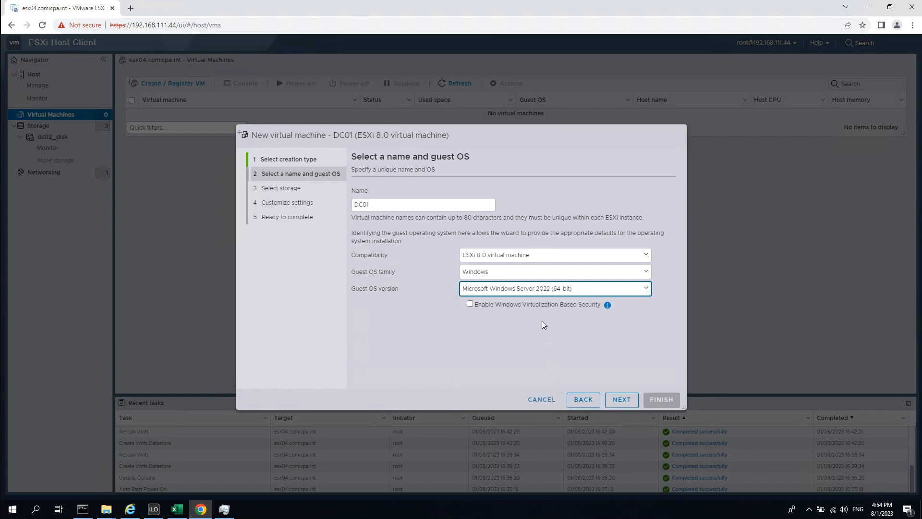
{"action": "left_click", "coordinate": [622, 401]}
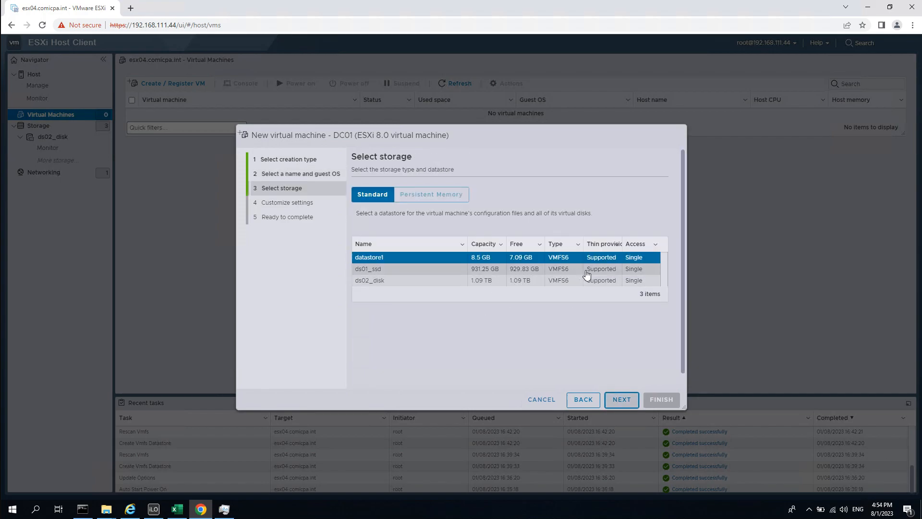
Put DC01 on the ds01_ssd datastore and continue to Customize settings.
{"action": "left_click", "coordinate": [407, 275]}
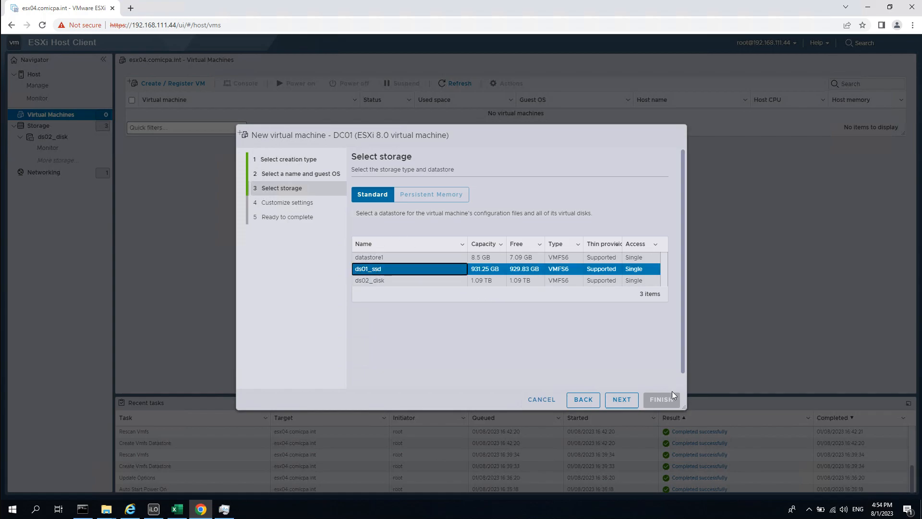
{"action": "left_click", "coordinate": [619, 400]}
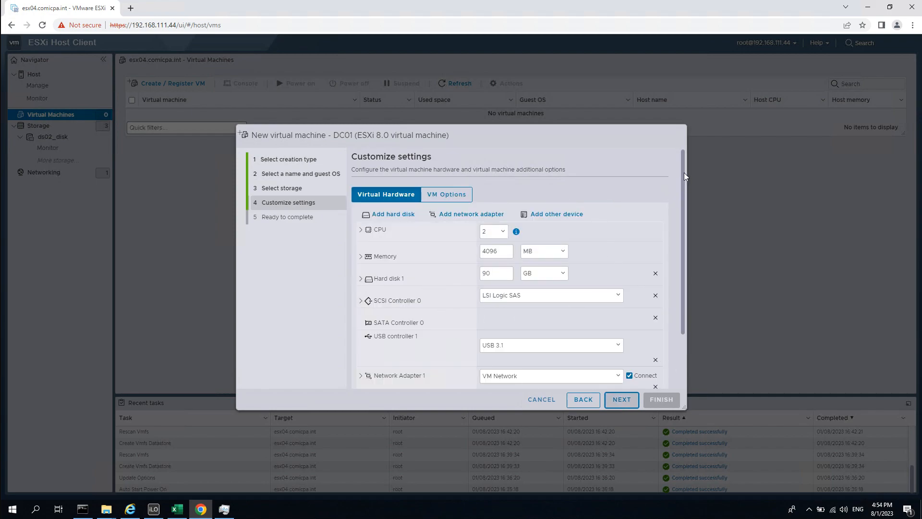
Change Network Adapter 1's adapter type from E1000e to VMXNET 3.
{"action": "scroll", "coordinate": [684, 172], "scroll_direction": "down", "scroll_amount": 2}
{"action": "scroll", "coordinate": [682, 178], "scroll_direction": "up", "scroll_amount": 1}
{"action": "left_click_drag", "start_coordinate": [683, 162], "coordinate": [684, 148]}
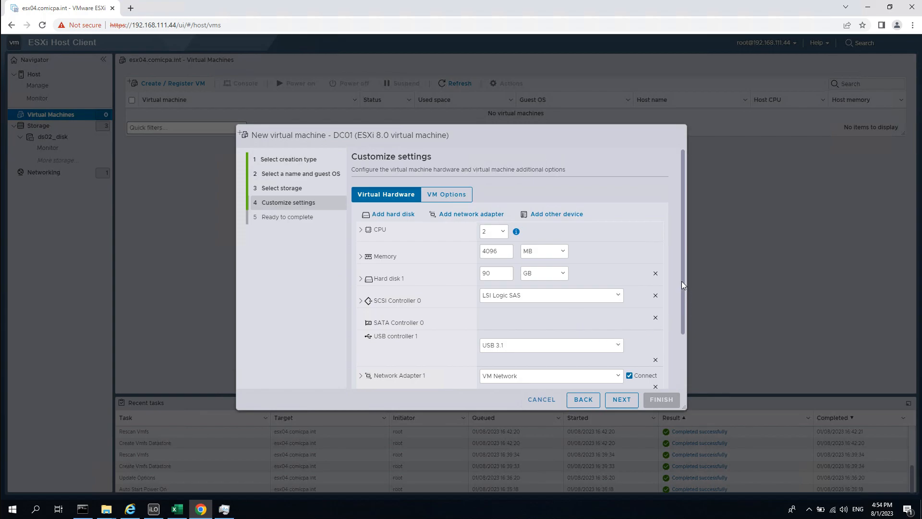
{"action": "left_click_drag", "start_coordinate": [683, 284], "coordinate": [673, 353]}
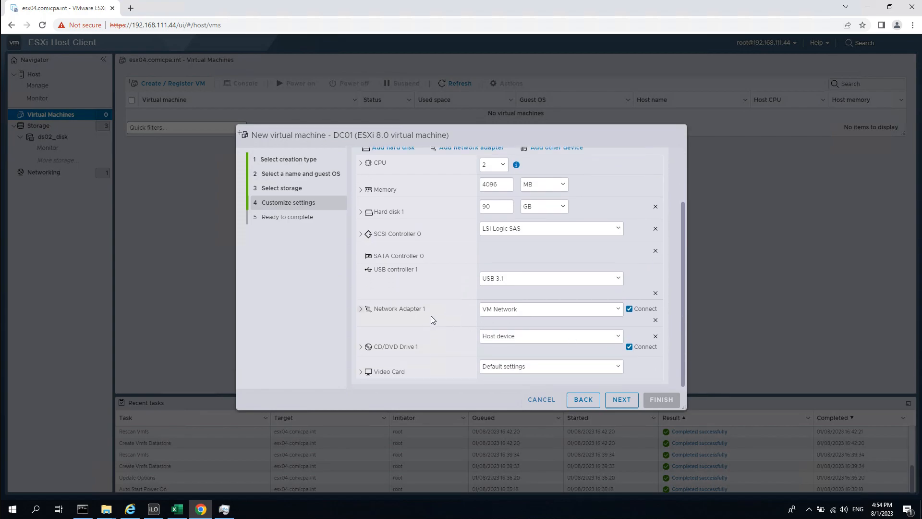
{"action": "left_click", "coordinate": [360, 310]}
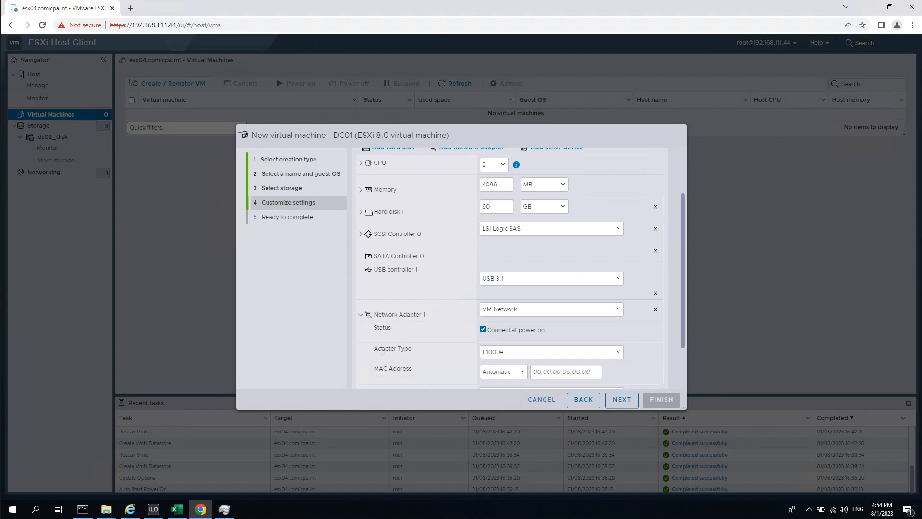
{"action": "left_click", "coordinate": [617, 352]}
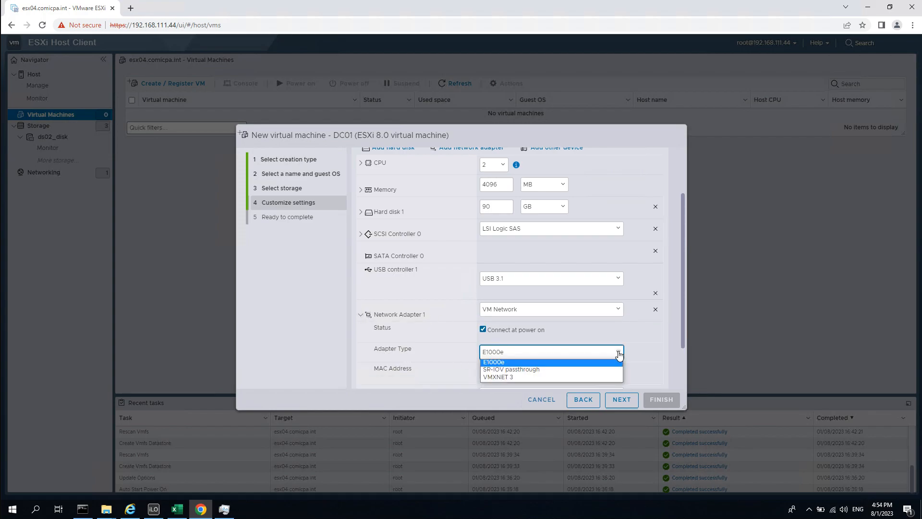
{"action": "left_click", "coordinate": [500, 378]}
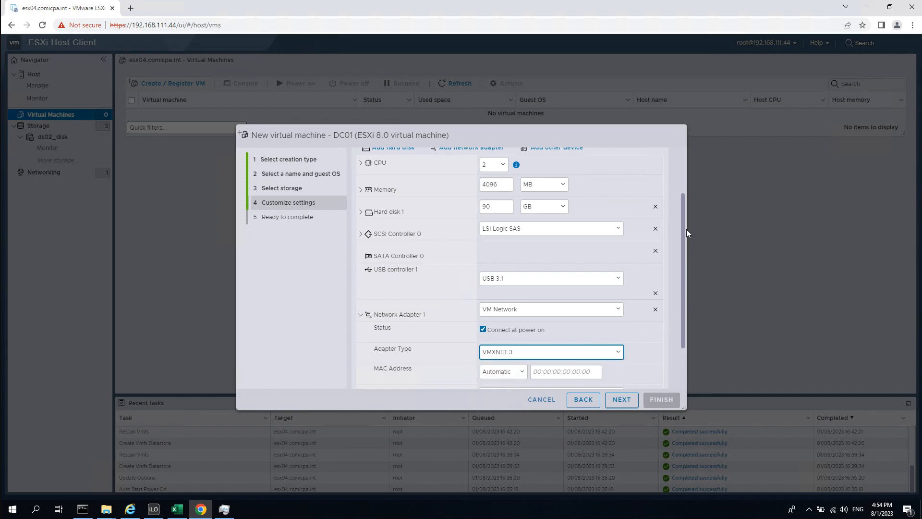
Expand CD/DVD Drive 1 and show its media source choices.
{"action": "left_click_drag", "start_coordinate": [683, 221], "coordinate": [667, 313]}
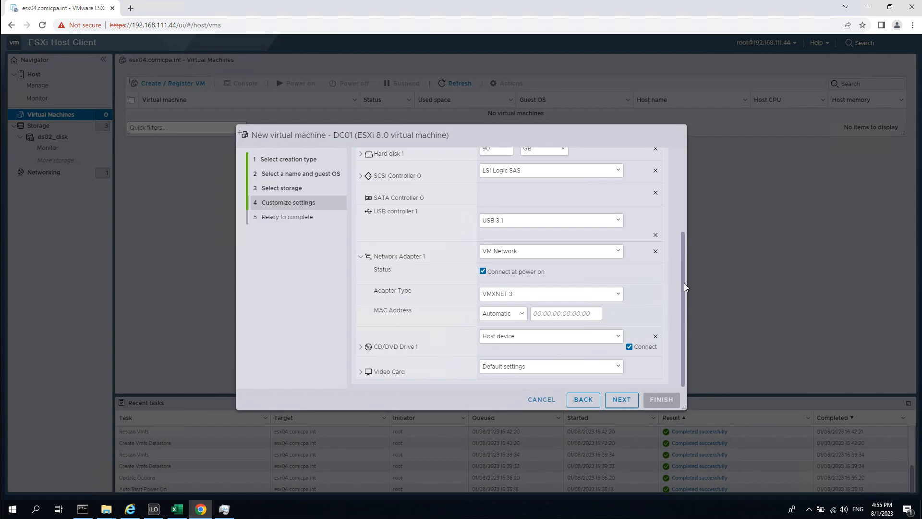
{"action": "left_click", "coordinate": [434, 347]}
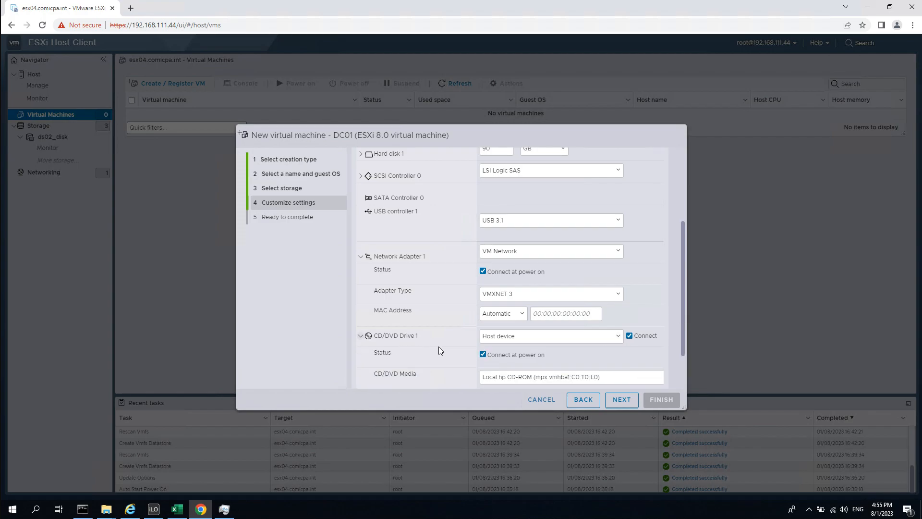
{"action": "left_click", "coordinate": [529, 341]}
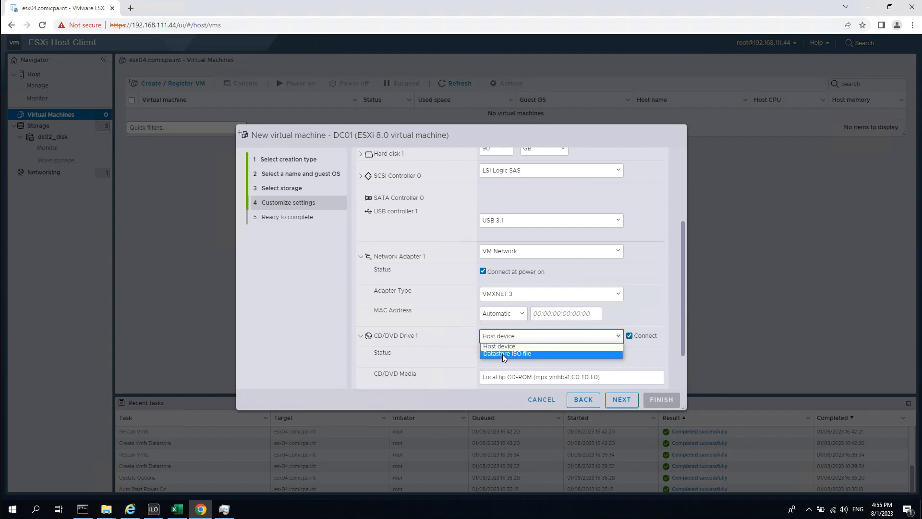
Set CD/DVD Drive 1 to the Windows Server 2022 ISO from ds02_disk/iso.
{"action": "left_click", "coordinate": [567, 355]}
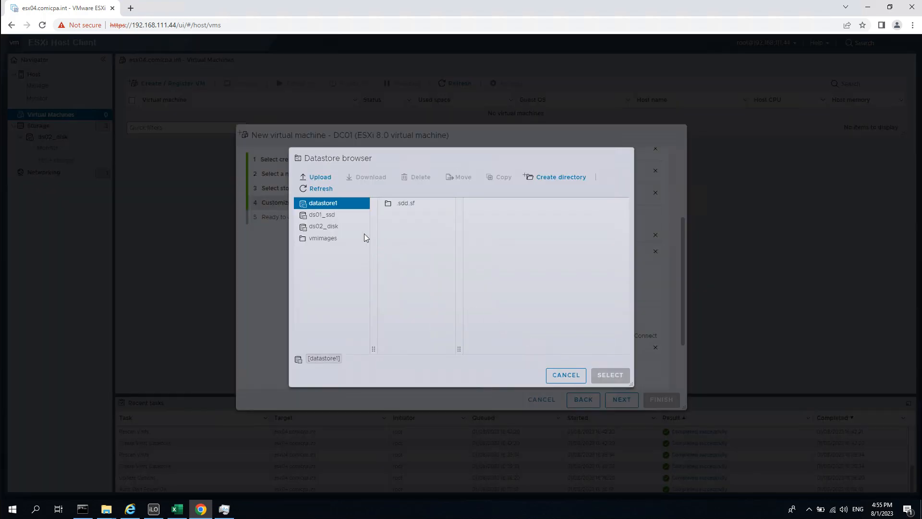
{"action": "left_click", "coordinate": [332, 228]}
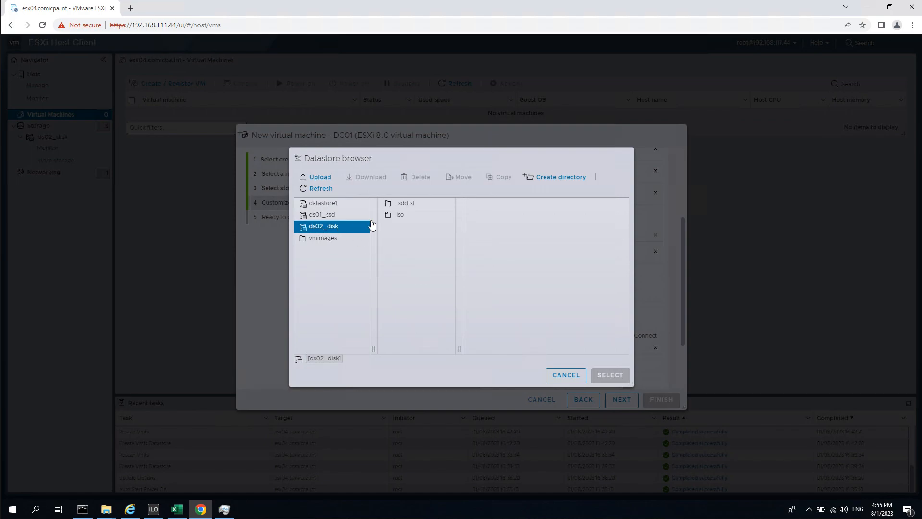
{"action": "left_click", "coordinate": [402, 215]}
{"action": "left_click_drag", "start_coordinate": [553, 349], "coordinate": [605, 351]}
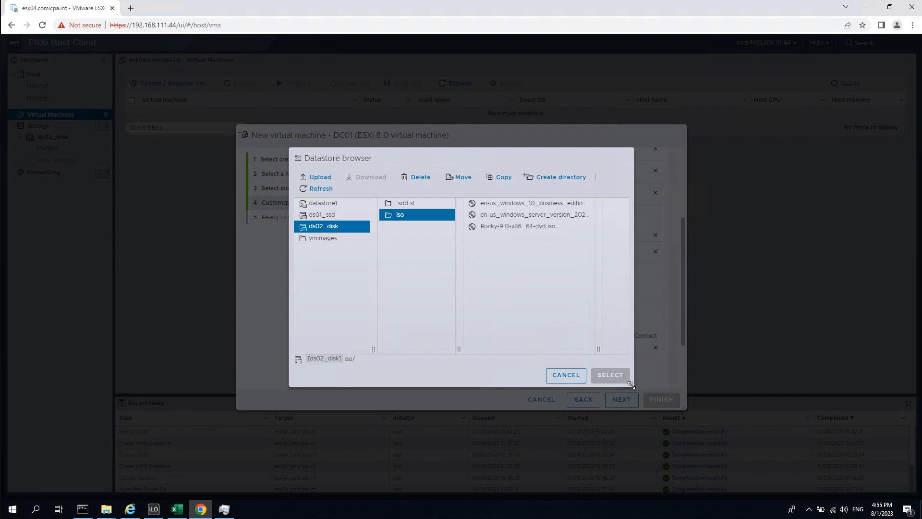
{"action": "left_click_drag", "start_coordinate": [630, 384], "coordinate": [808, 424]}
{"action": "left_click_drag", "start_coordinate": [510, 368], "coordinate": [650, 367]}
{"action": "left_click", "coordinate": [547, 184]}
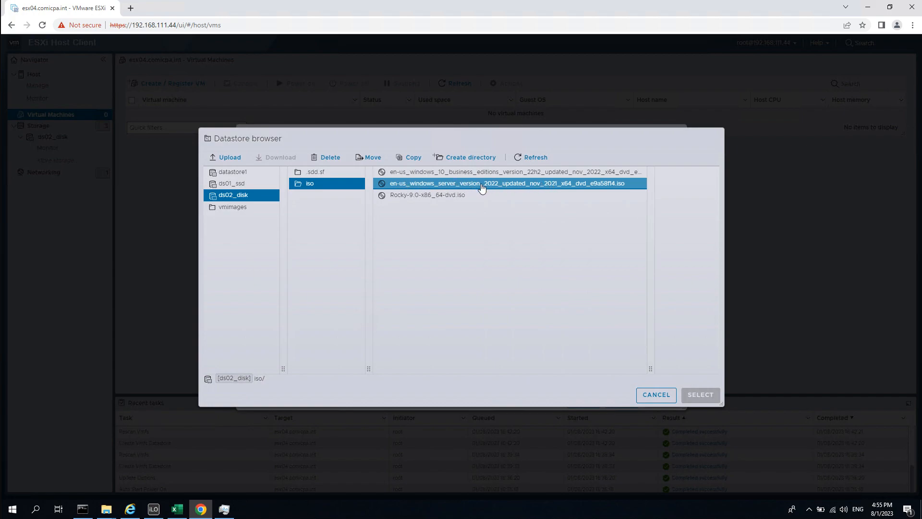
{"action": "left_click", "coordinate": [508, 189]}
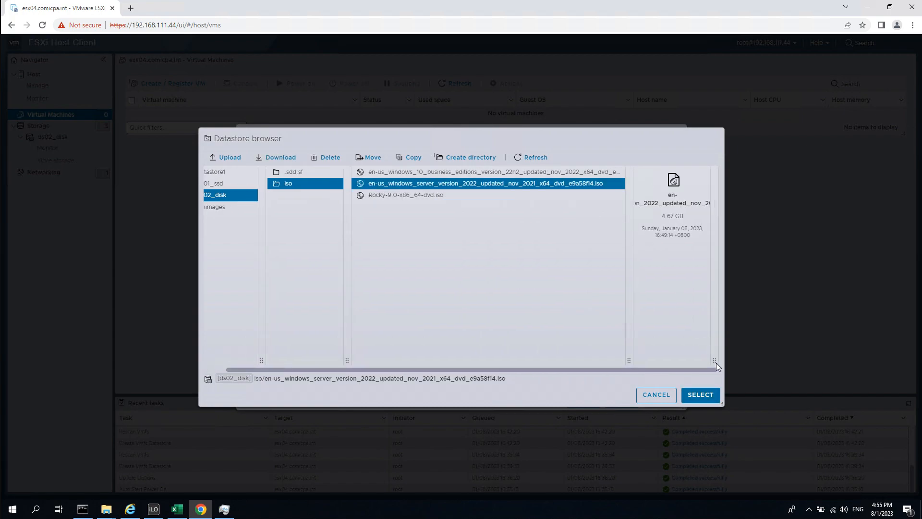
{"action": "left_click", "coordinate": [711, 400]}
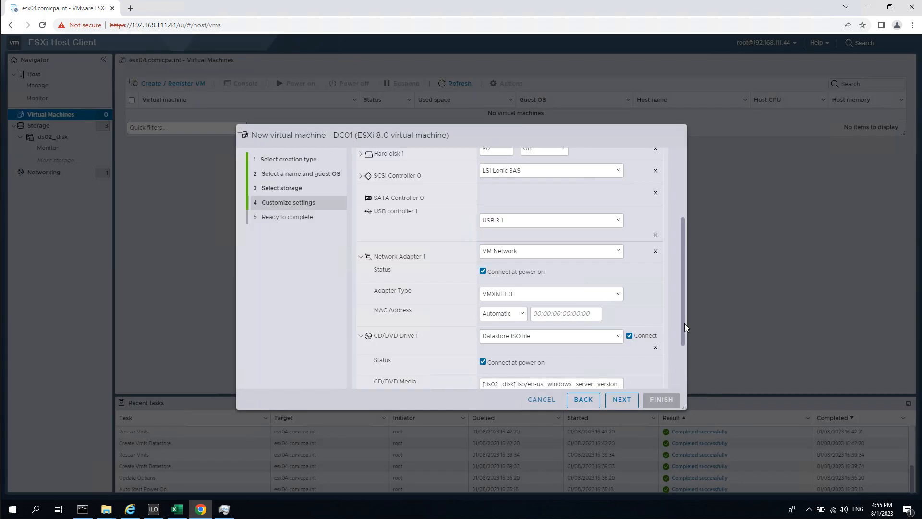
Set the 90 GB Hard disk 1 to Thin provisioned and go to Ready to complete.
{"action": "left_click_drag", "start_coordinate": [684, 321], "coordinate": [685, 368]}
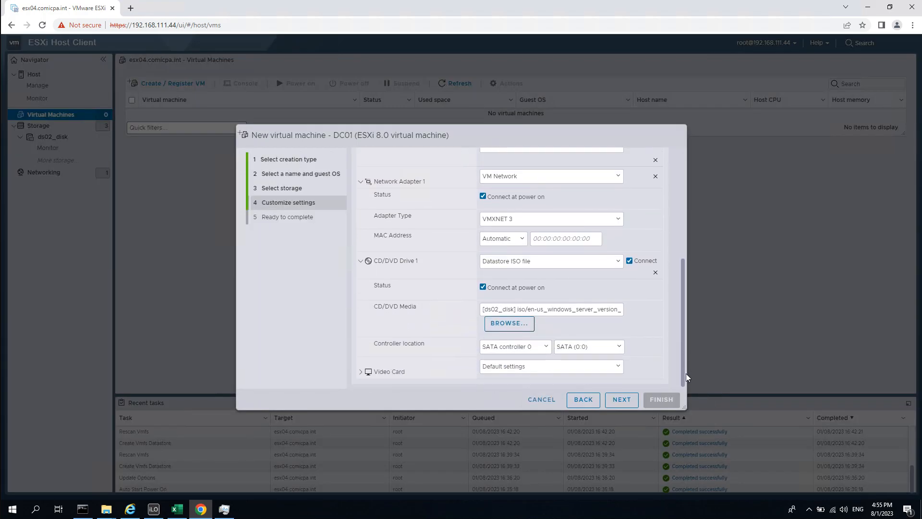
{"action": "scroll", "coordinate": [676, 303], "scroll_direction": "up", "scroll_amount": 5}
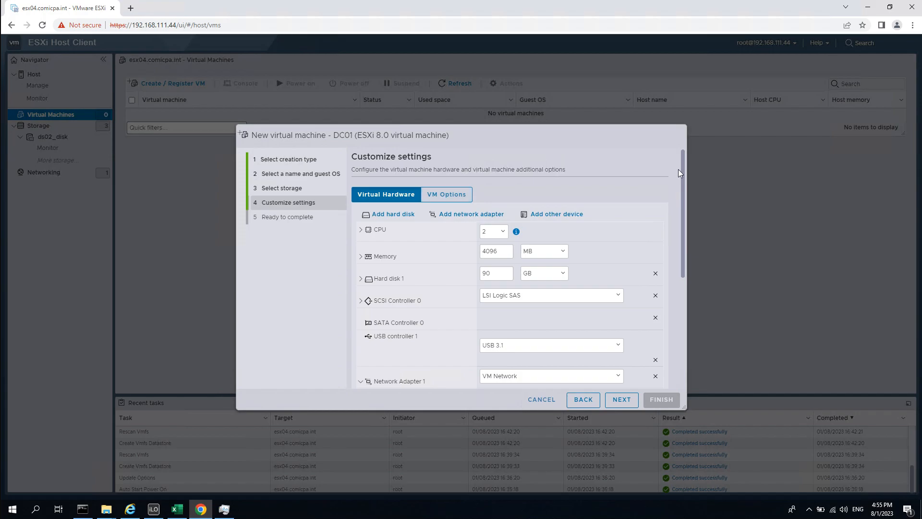
{"action": "left_click_drag", "start_coordinate": [681, 159], "coordinate": [681, 312]}
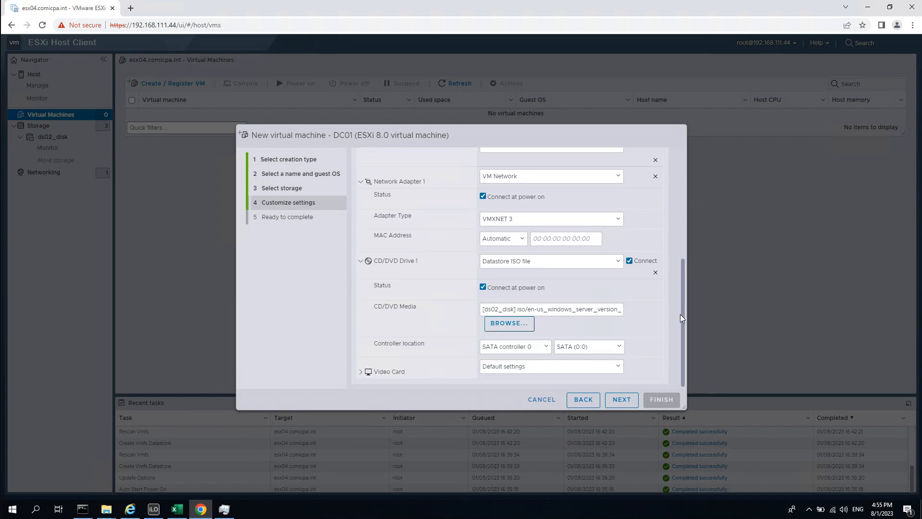
{"action": "scroll", "coordinate": [685, 189], "scroll_direction": "up", "scroll_amount": 5}
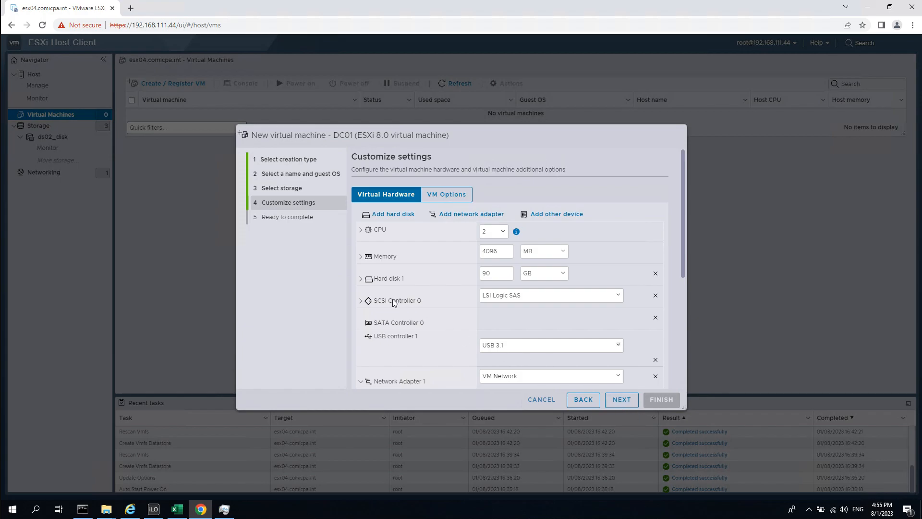
{"action": "left_click", "coordinate": [361, 280]}
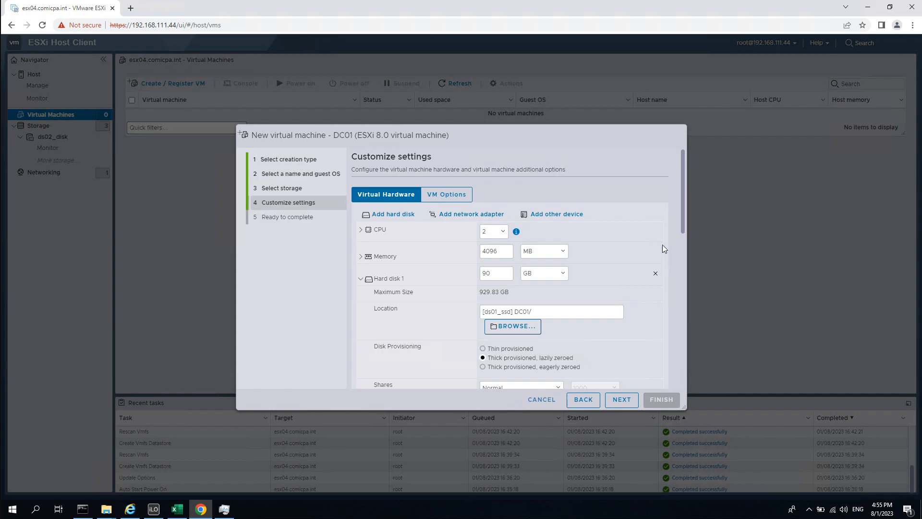
{"action": "scroll", "coordinate": [682, 223], "scroll_direction": "down", "scroll_amount": 2}
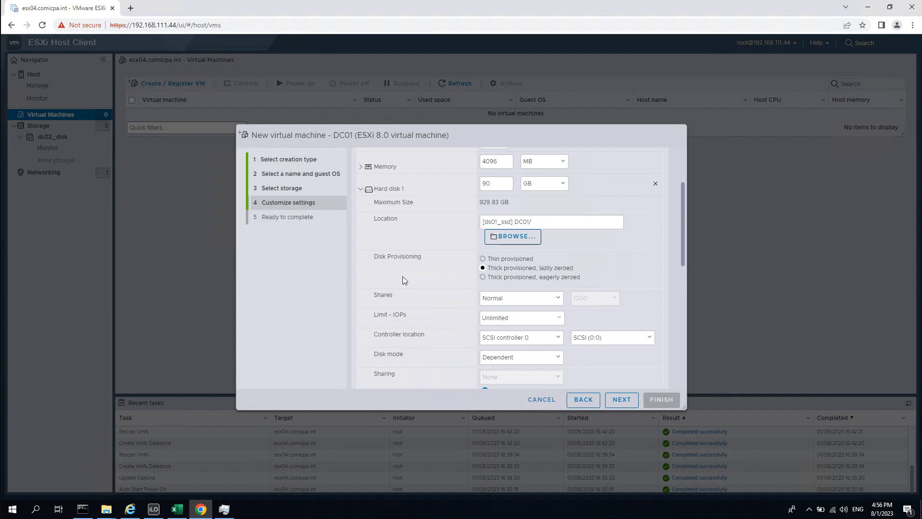
{"action": "left_click", "coordinate": [483, 258]}
{"action": "scroll", "coordinate": [683, 261], "scroll_direction": "down", "scroll_amount": 1}
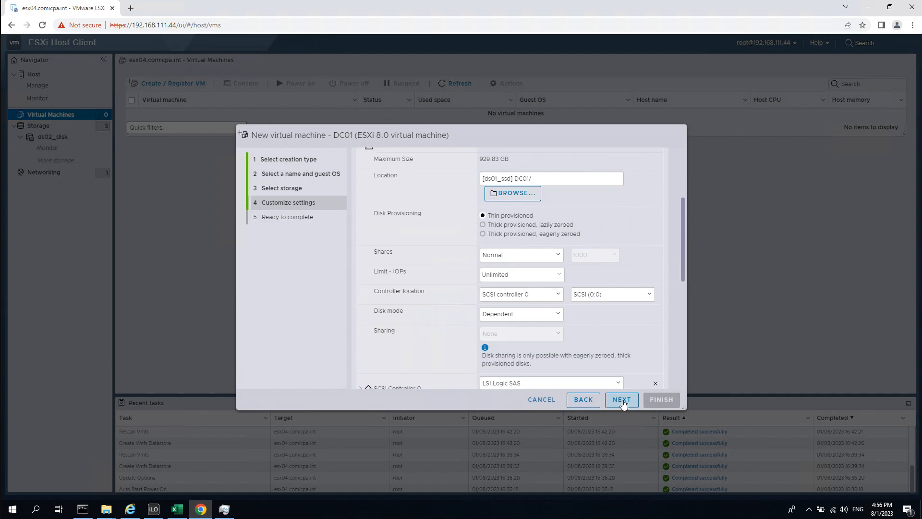
{"action": "left_click", "coordinate": [621, 399]}
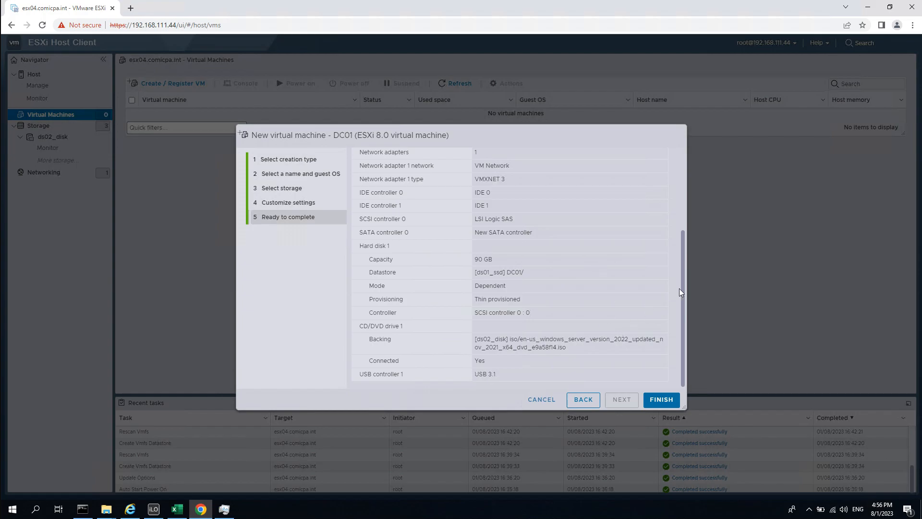
Review the Ready to complete summary and finish creating DC01.
{"action": "scroll", "coordinate": [680, 159], "scroll_direction": "up", "scroll_amount": 3}
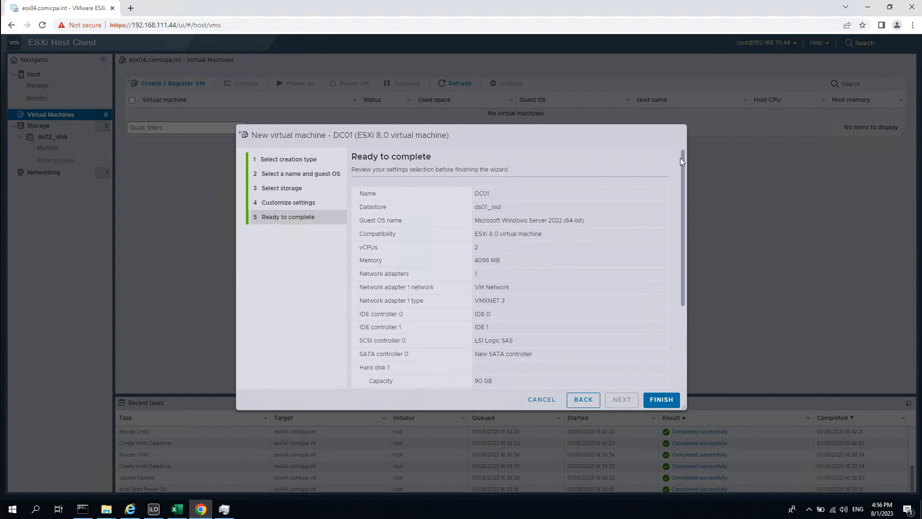
{"action": "scroll", "coordinate": [665, 288], "scroll_direction": "down", "scroll_amount": 3}
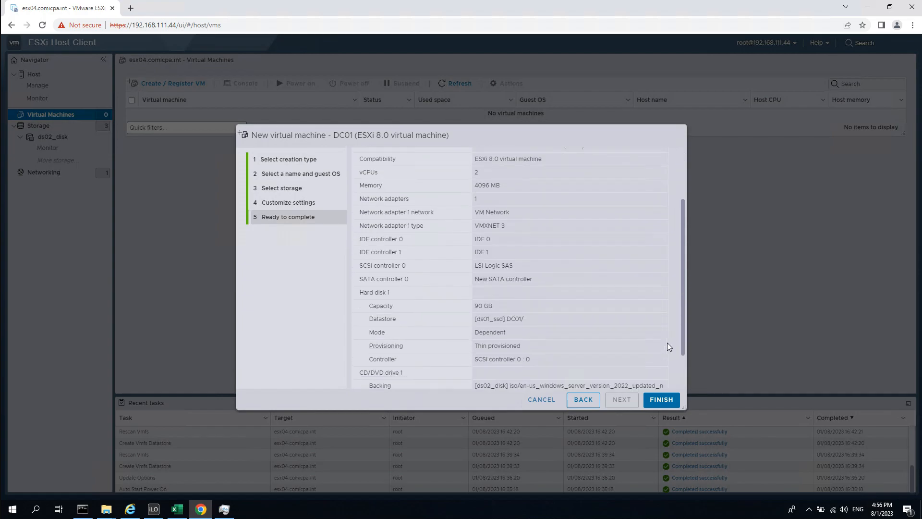
{"action": "left_click", "coordinate": [664, 402]}
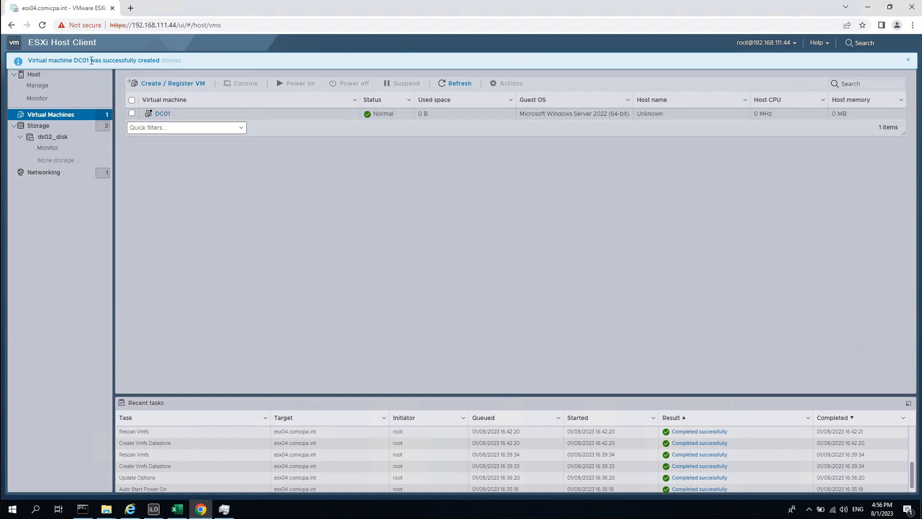
Open DC01, power it on, and bring up its Console menu.
{"action": "left_click", "coordinate": [907, 60]}
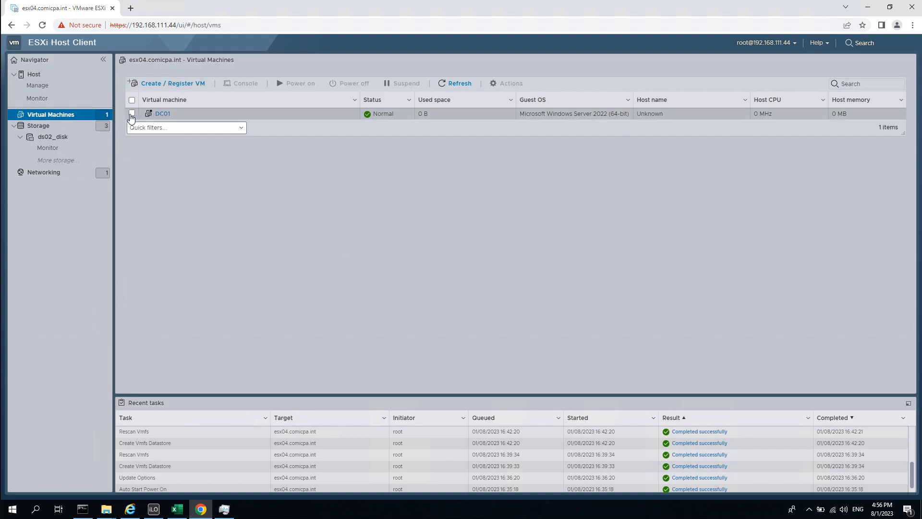
{"action": "left_click", "coordinate": [161, 114]}
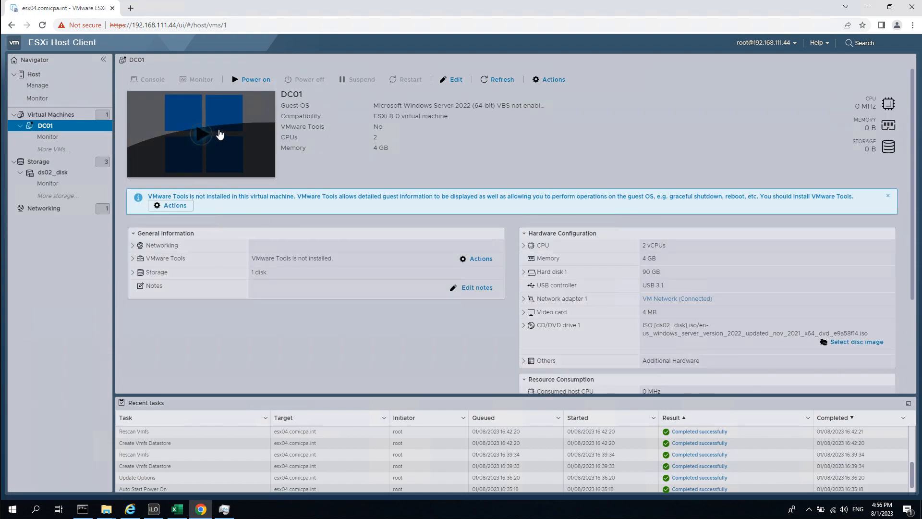
{"action": "left_click", "coordinate": [256, 80]}
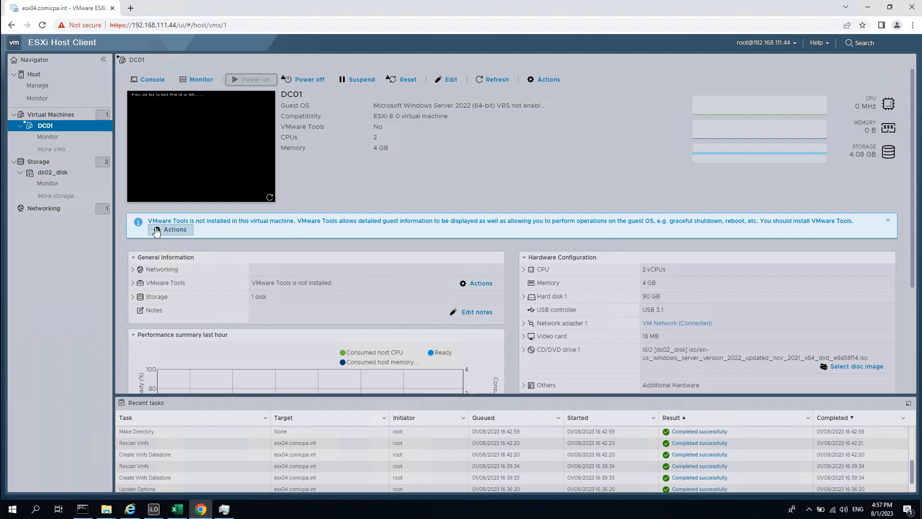
{"action": "left_click_drag", "start_coordinate": [161, 222], "coordinate": [206, 222]}
{"action": "left_click", "coordinate": [297, 224]}
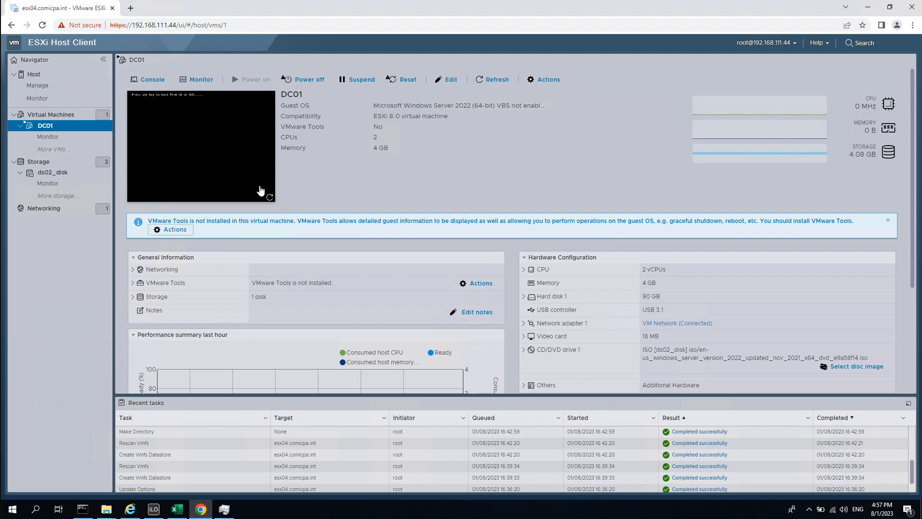
{"action": "left_click", "coordinate": [144, 80]}
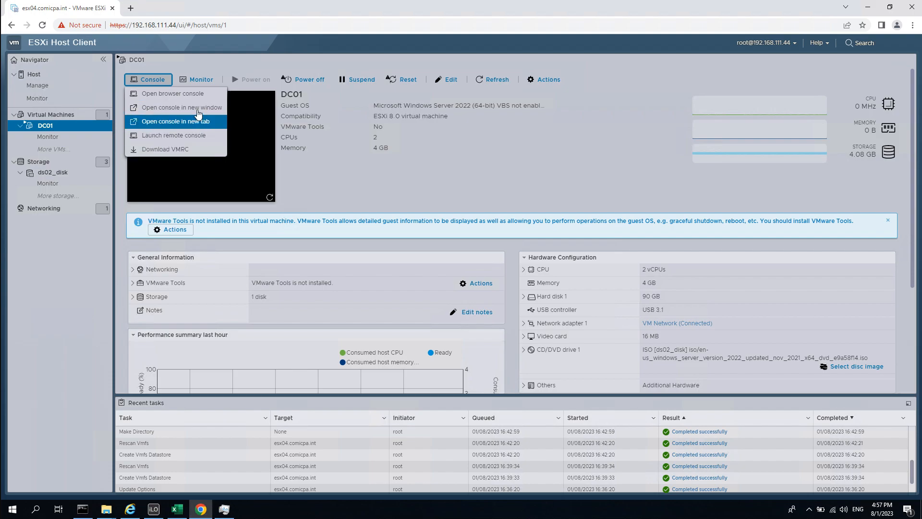
Open DC01's browser console, reset the system, and boot from the Windows Server disc.
{"action": "left_click", "coordinate": [190, 95]}
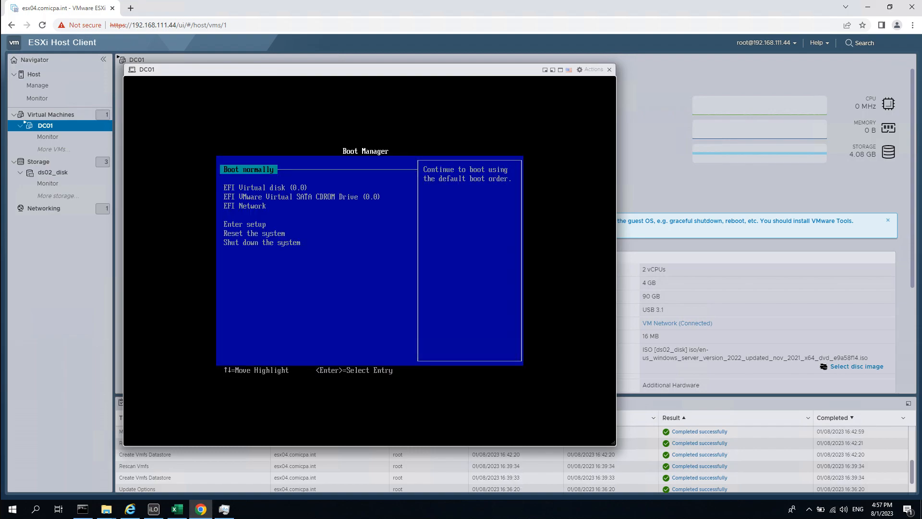
{"action": "key", "text": "Down"}
{"action": "key", "text": "Down"}
{"action": "key", "text": "Down"}
{"action": "key", "text": "Down"}
{"action": "key", "text": "Down"}
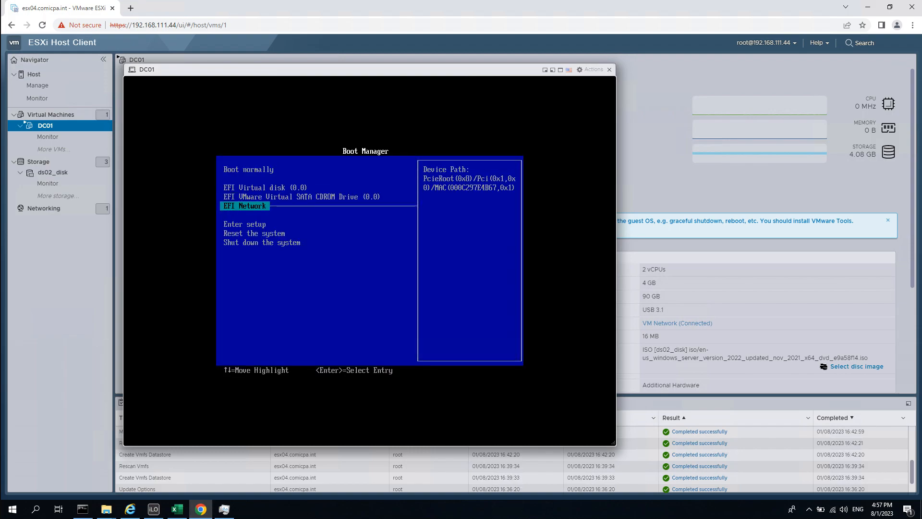
{"action": "key", "text": "Return"}
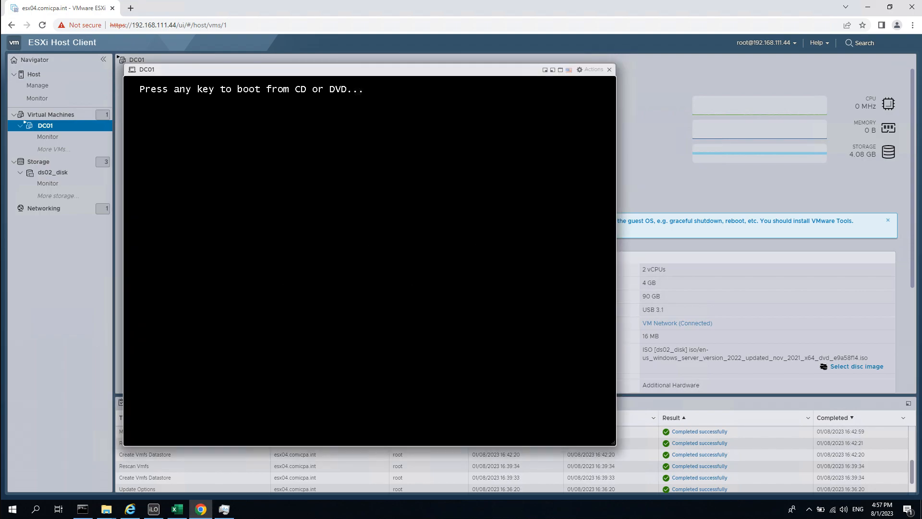
{"action": "key", "text": "Return"}
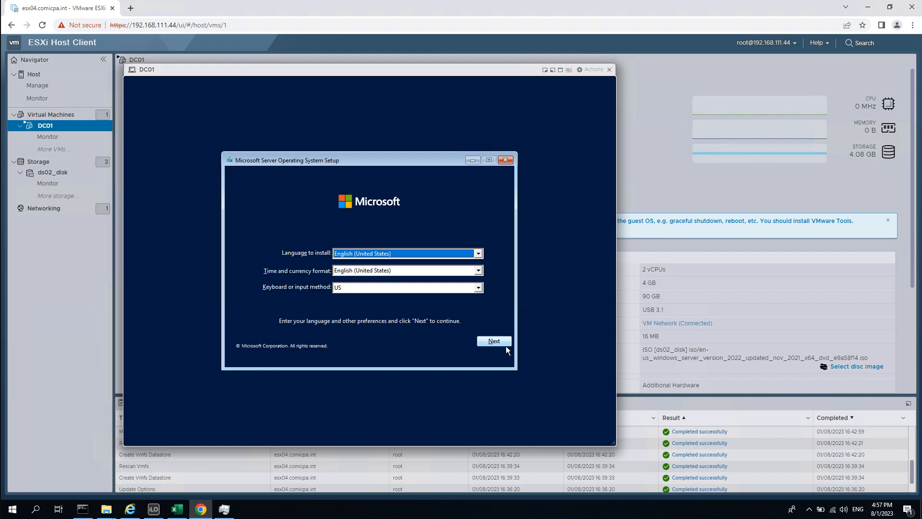
Install Windows Server 2022 Standard (Desktop Experience) without a product key, accepting the license.
{"action": "left_click", "coordinate": [491, 343]}
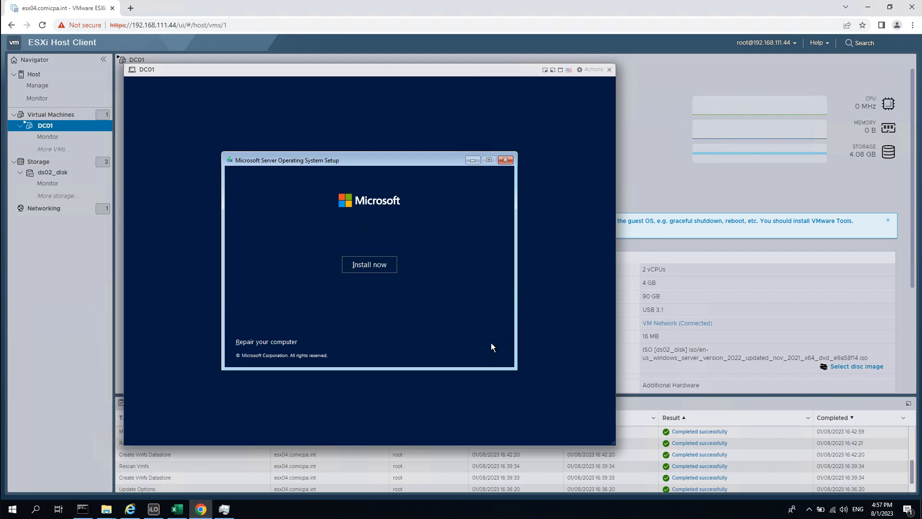
{"action": "left_click", "coordinate": [379, 265]}
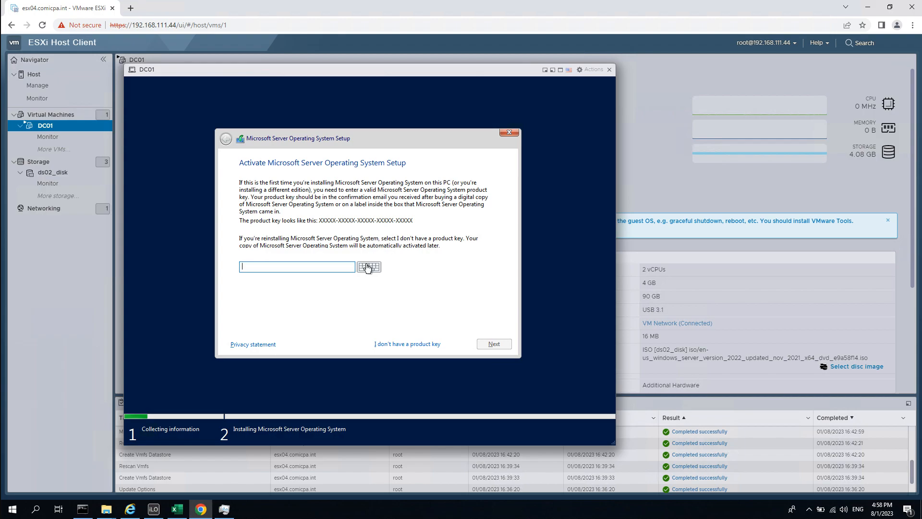
{"action": "left_click", "coordinate": [413, 343]}
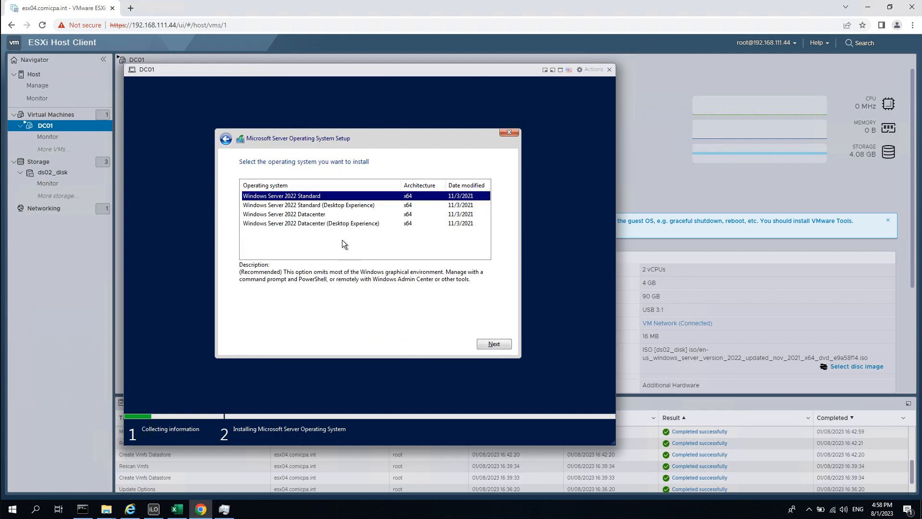
{"action": "left_click", "coordinate": [339, 206]}
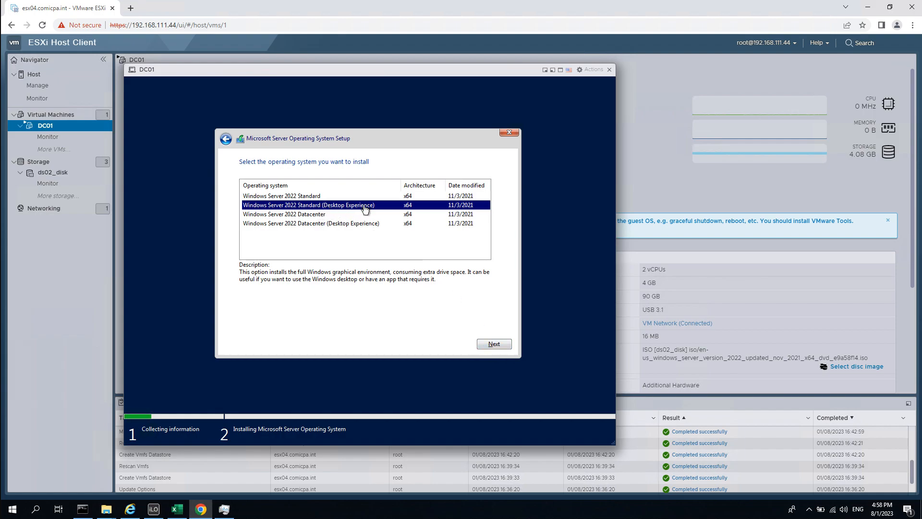
{"action": "left_click", "coordinate": [500, 346]}
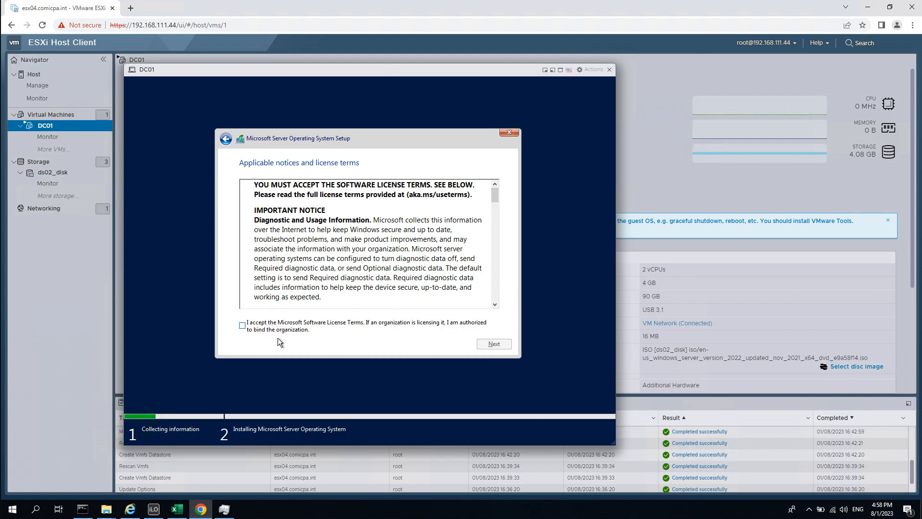
{"action": "left_click", "coordinate": [261, 327]}
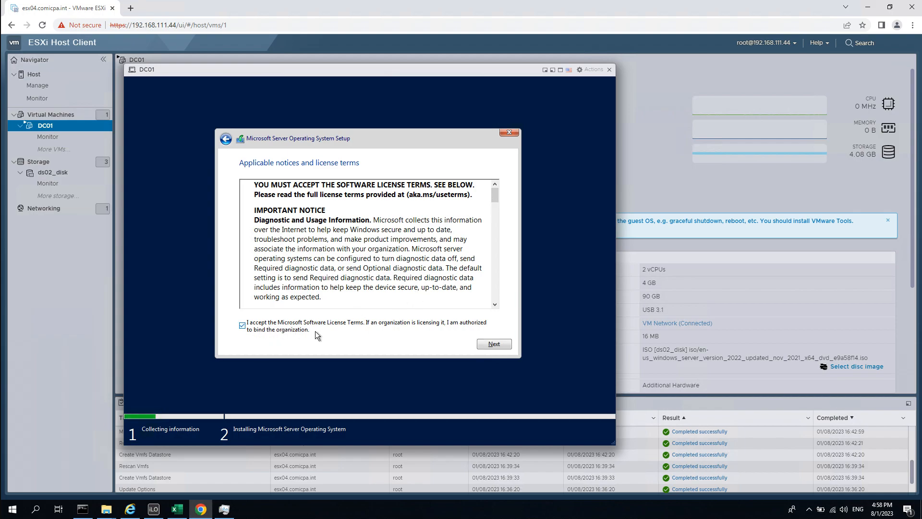
{"action": "left_click", "coordinate": [494, 345]}
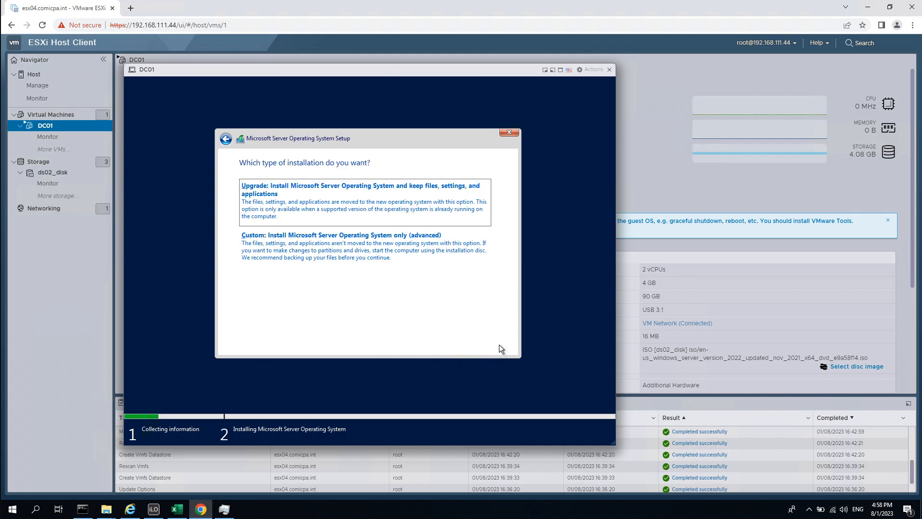
Choose a custom install, create a 92160 MB partition on Drive 0, and install Windows Server onto Partition 3.
{"action": "left_click", "coordinate": [396, 264]}
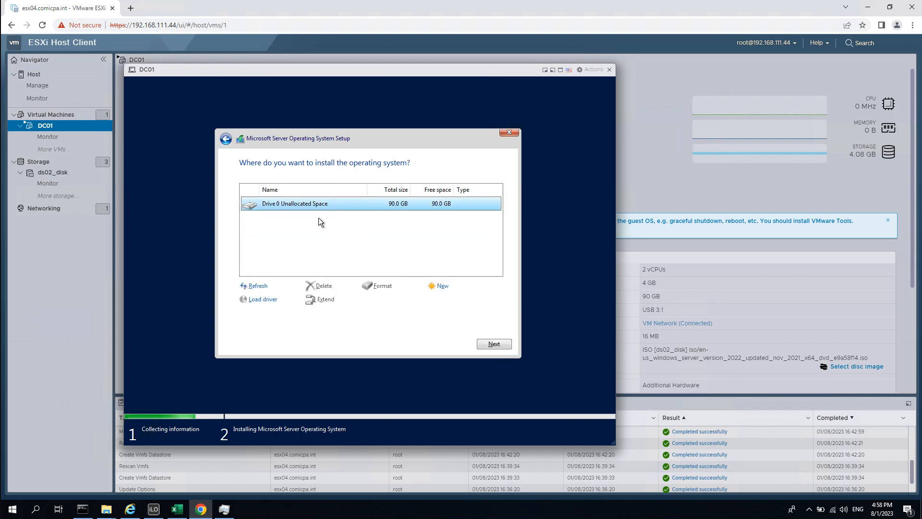
{"action": "left_click", "coordinate": [441, 286]}
{"action": "left_click", "coordinate": [455, 302]}
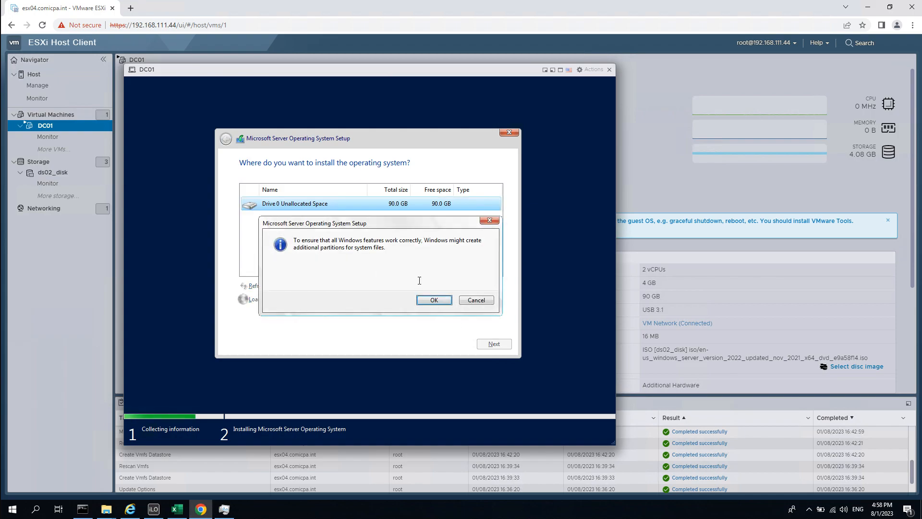
{"action": "left_click", "coordinate": [434, 300]}
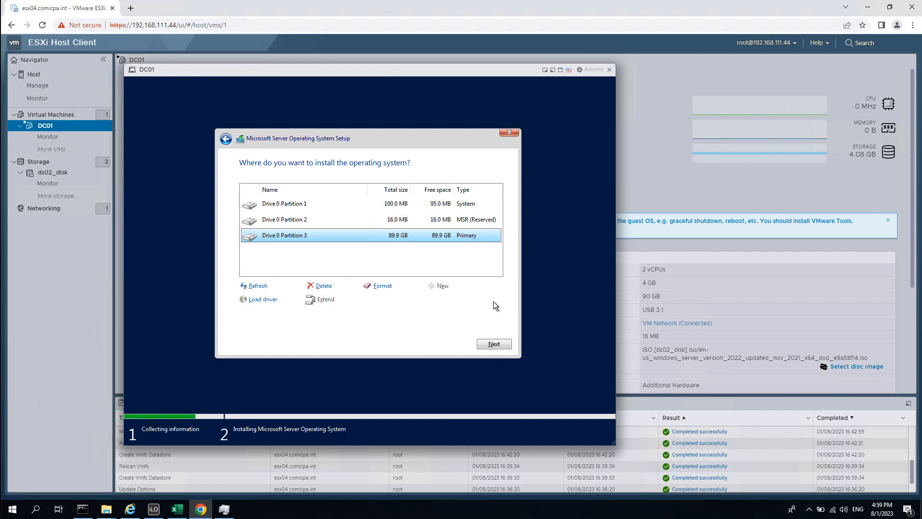
{"action": "left_click", "coordinate": [494, 343]}
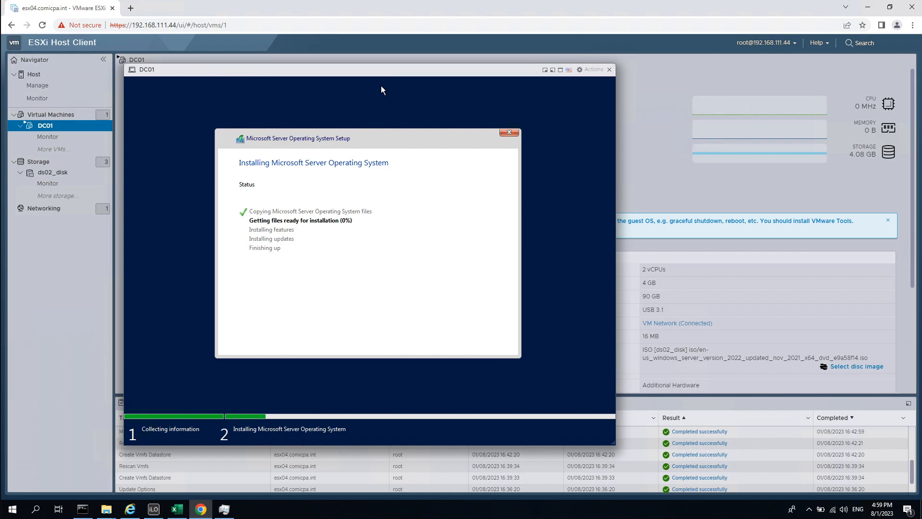
Close DC01's console window and open the VMRC download page from DC01's Console menu.
{"action": "left_click_drag", "start_coordinate": [303, 72], "coordinate": [422, 67]}
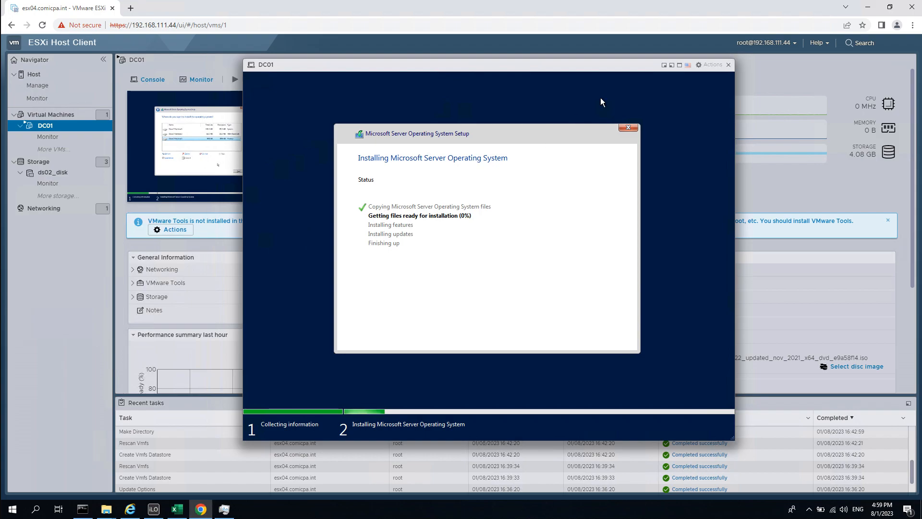
{"action": "left_click", "coordinate": [700, 66]}
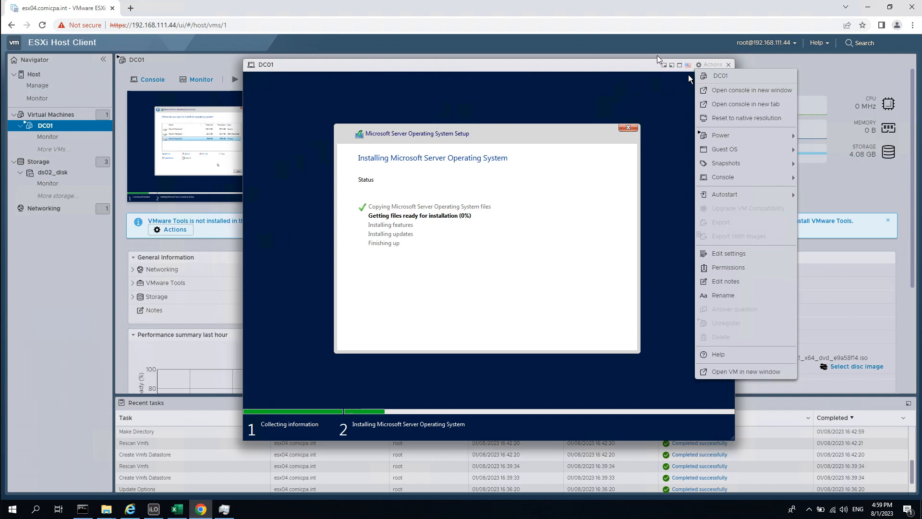
{"action": "left_click", "coordinate": [636, 64]}
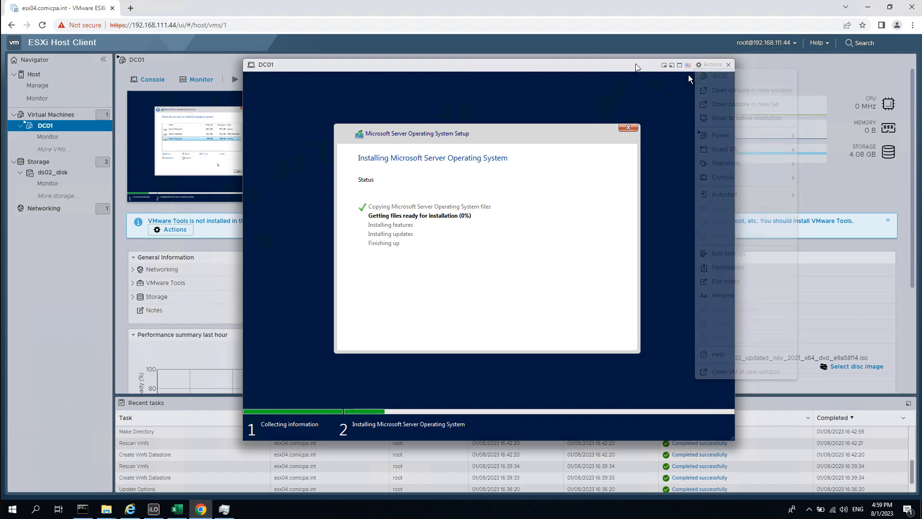
{"action": "left_click", "coordinate": [729, 65]}
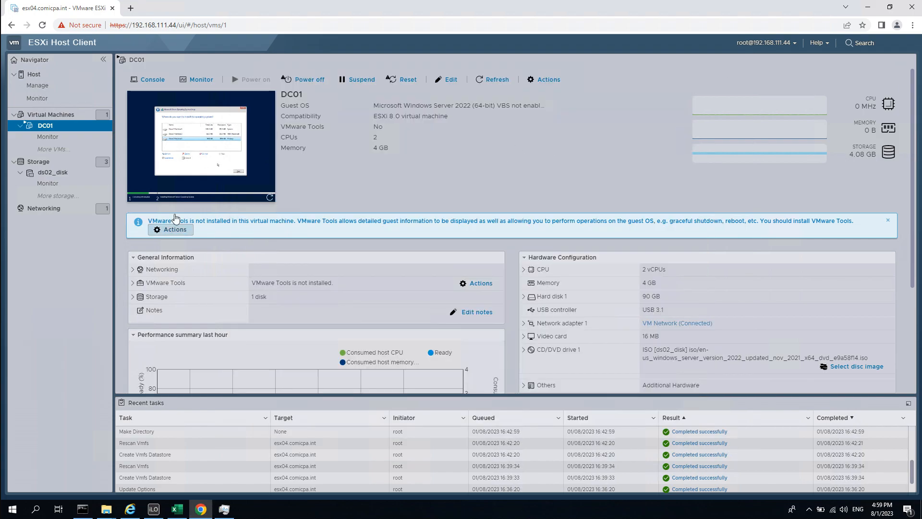
{"action": "left_click", "coordinate": [157, 81]}
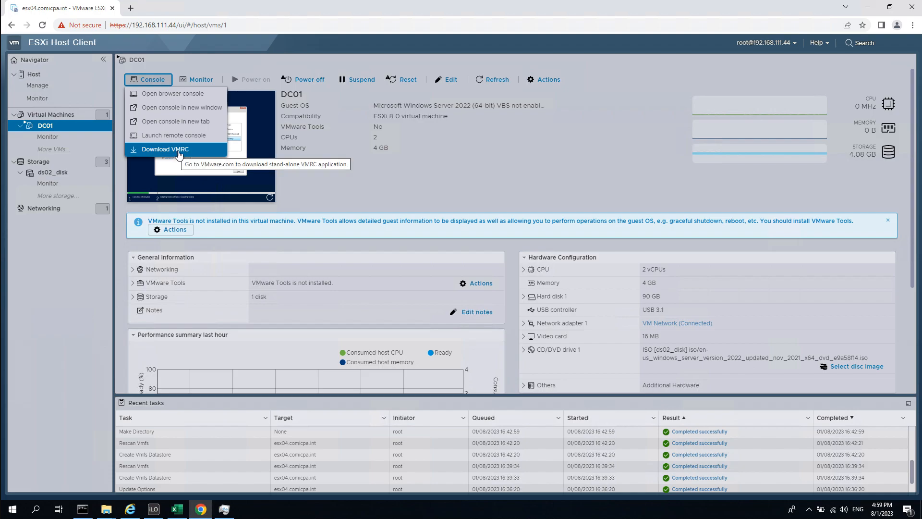
{"action": "left_click", "coordinate": [178, 151]}
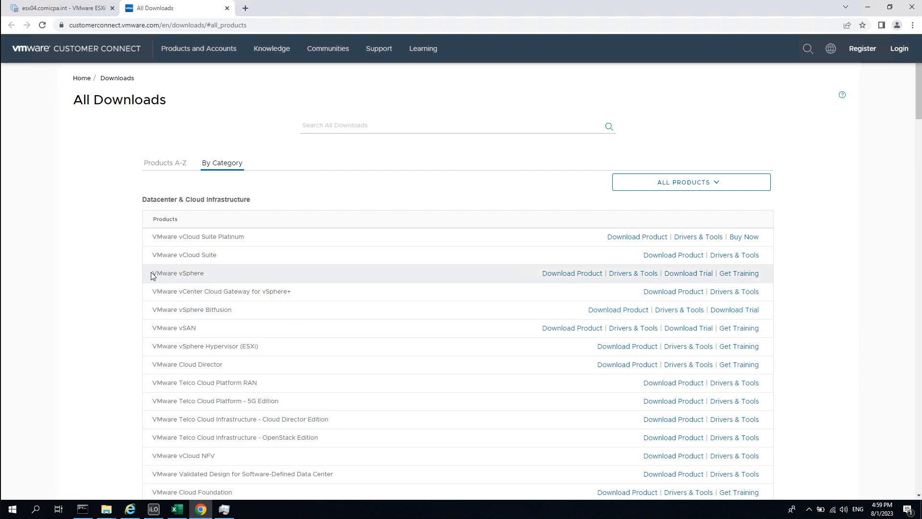
Open the Drivers & Tools downloads for VMware vSphere.
{"action": "left_click_drag", "start_coordinate": [157, 274], "coordinate": [208, 278]}
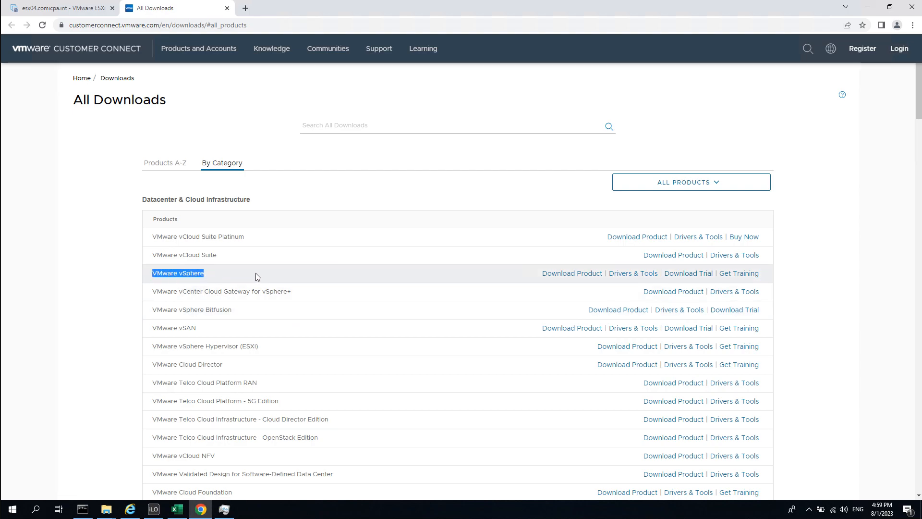
{"action": "left_click", "coordinate": [221, 273]}
{"action": "left_click_drag", "start_coordinate": [154, 274], "coordinate": [227, 273]}
{"action": "left_click", "coordinate": [183, 277]}
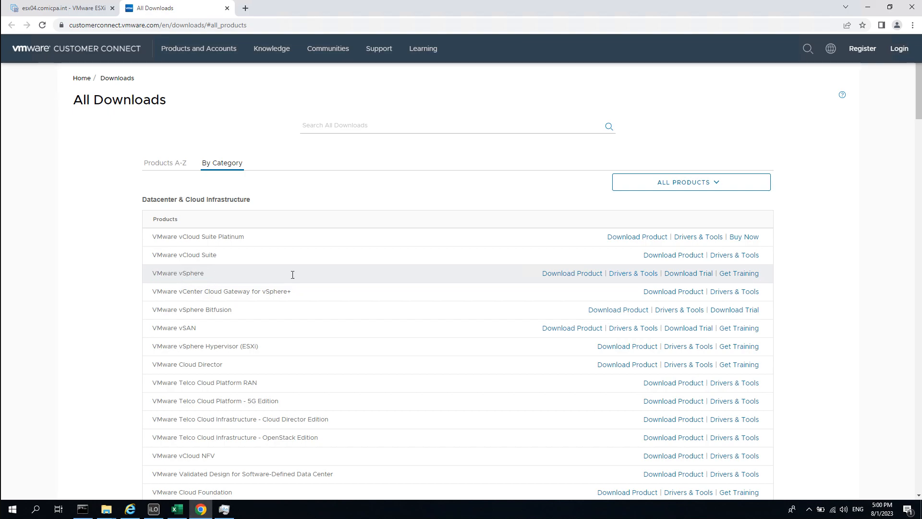
{"action": "left_click", "coordinate": [637, 274]}
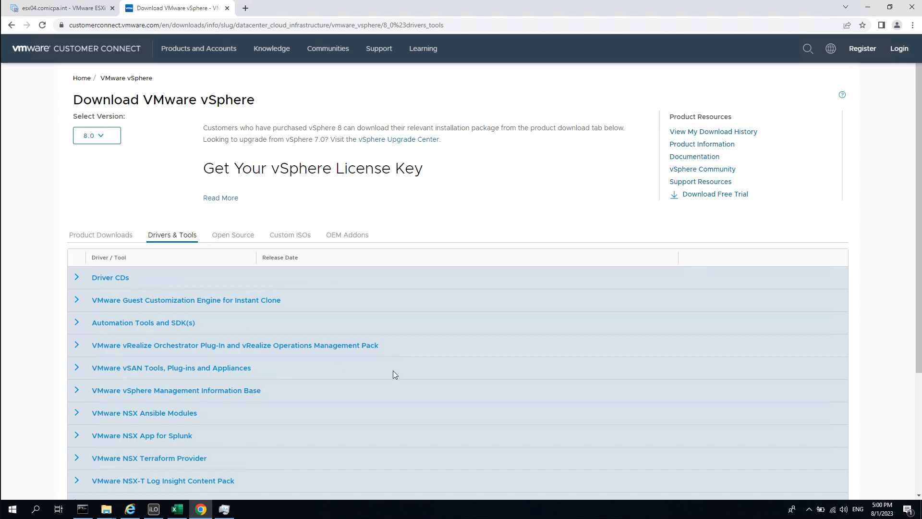
Go to the VMware Remote Console 12.0.1 downloads and request the Windows version.
{"action": "scroll", "coordinate": [394, 374], "scroll_direction": "down", "scroll_amount": 1}
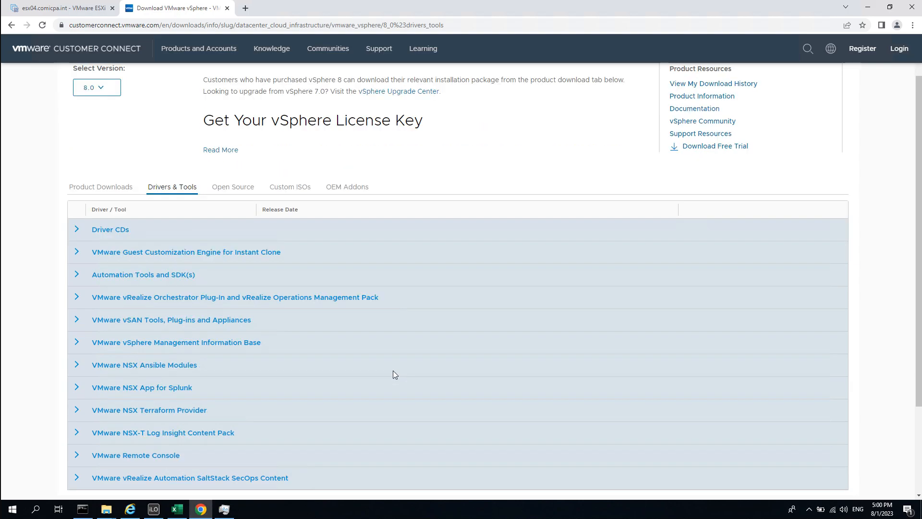
{"action": "left_click", "coordinate": [77, 460]}
{"action": "scroll", "coordinate": [255, 415], "scroll_direction": "down", "scroll_amount": 1}
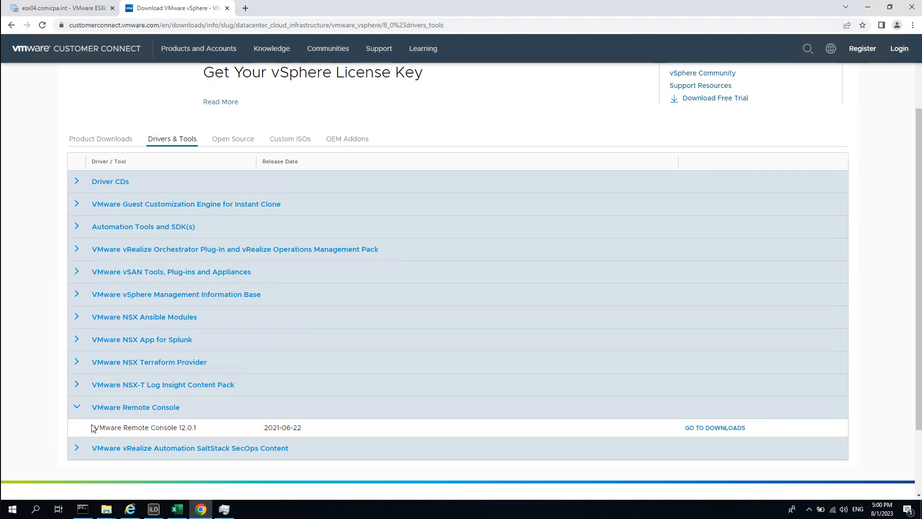
{"action": "left_click", "coordinate": [736, 427]}
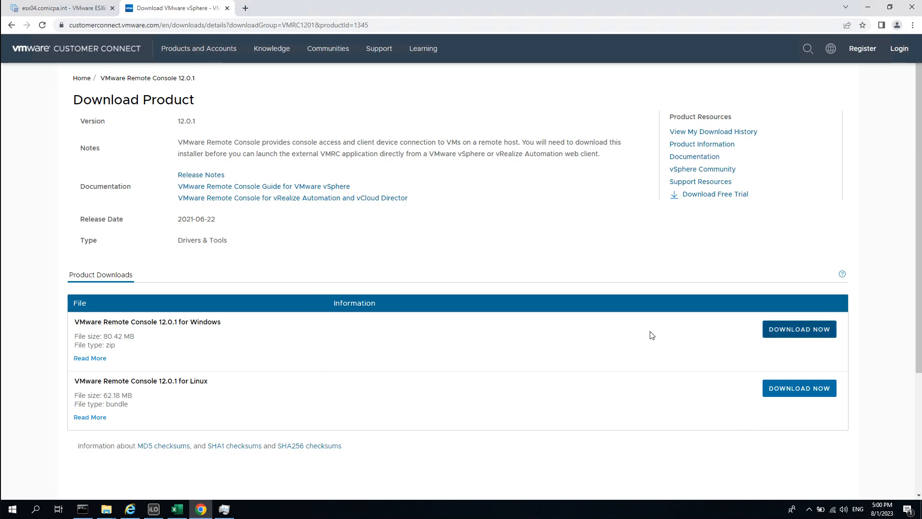
{"action": "left_click_drag", "start_coordinate": [95, 320], "coordinate": [203, 374]}
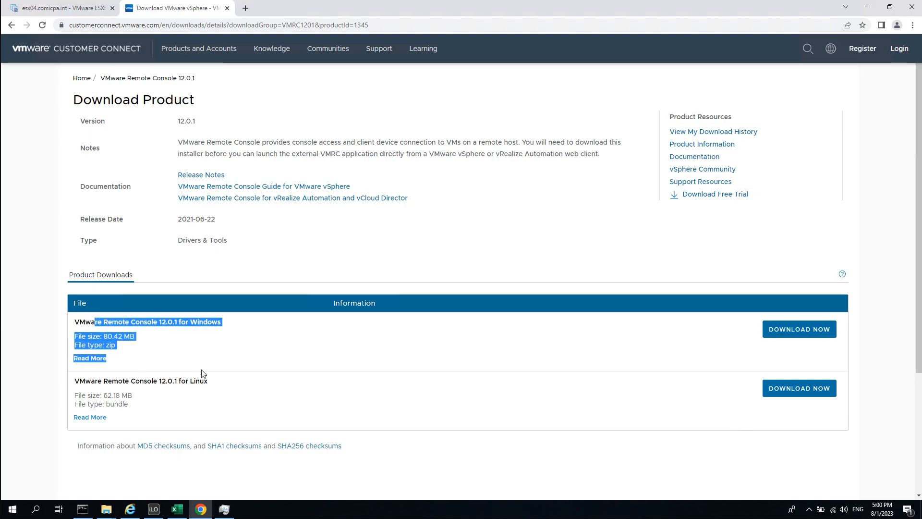
{"action": "left_click", "coordinate": [787, 332]}
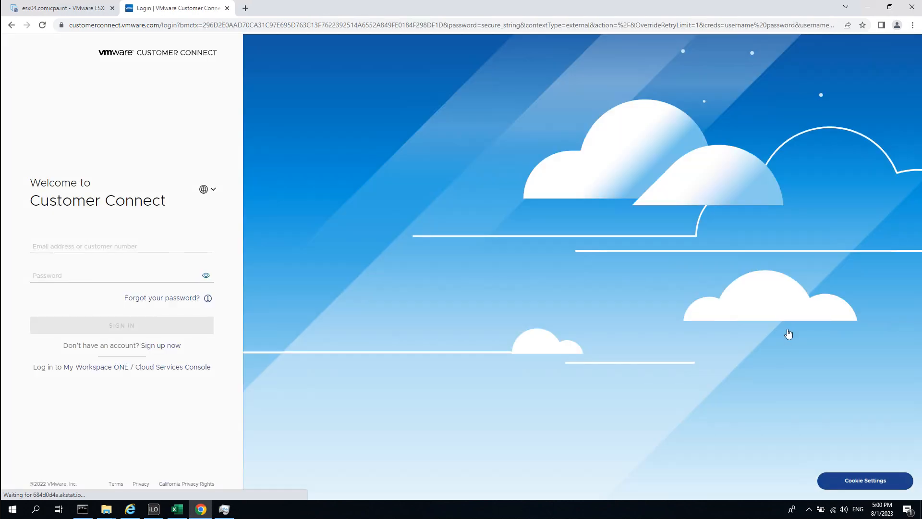
Start entering the Customer Connect account e-mail on the sign-in page.
{"action": "left_click", "coordinate": [164, 242]}
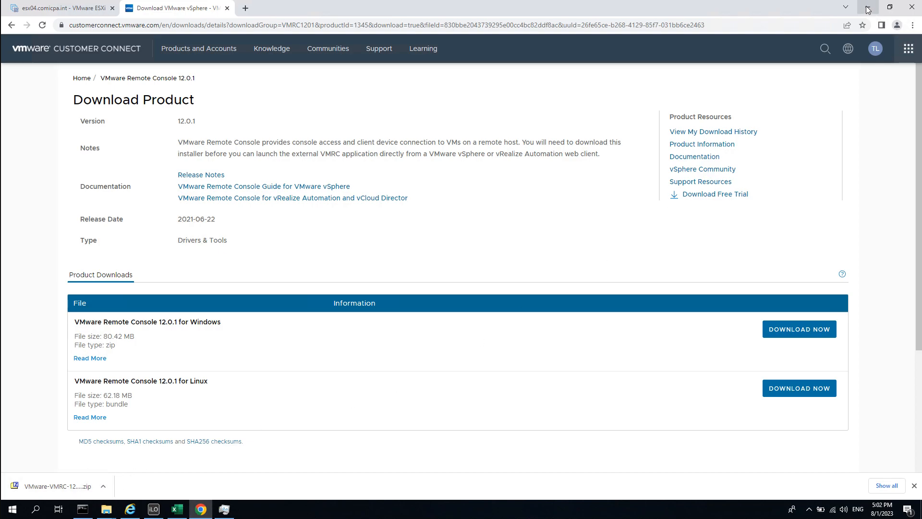
Show the downloaded VMRC zip in Downloads and unblock it in its Properties.
{"action": "left_click", "coordinate": [105, 483]}
{"action": "left_click", "coordinate": [139, 453]}
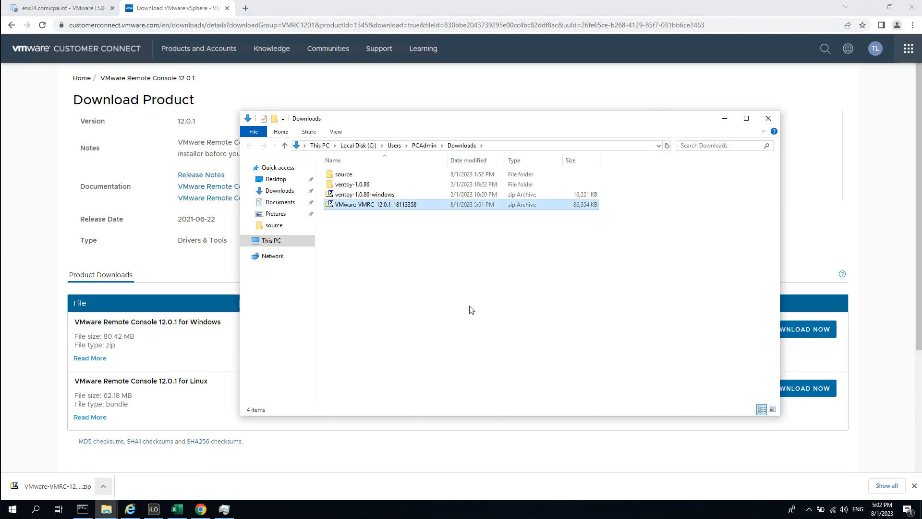
{"action": "right_click", "coordinate": [403, 208]}
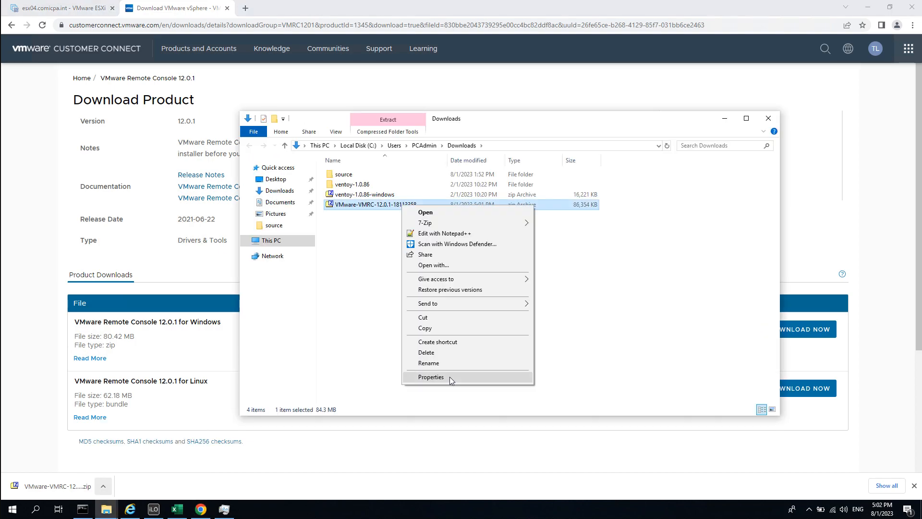
{"action": "left_click", "coordinate": [449, 376]}
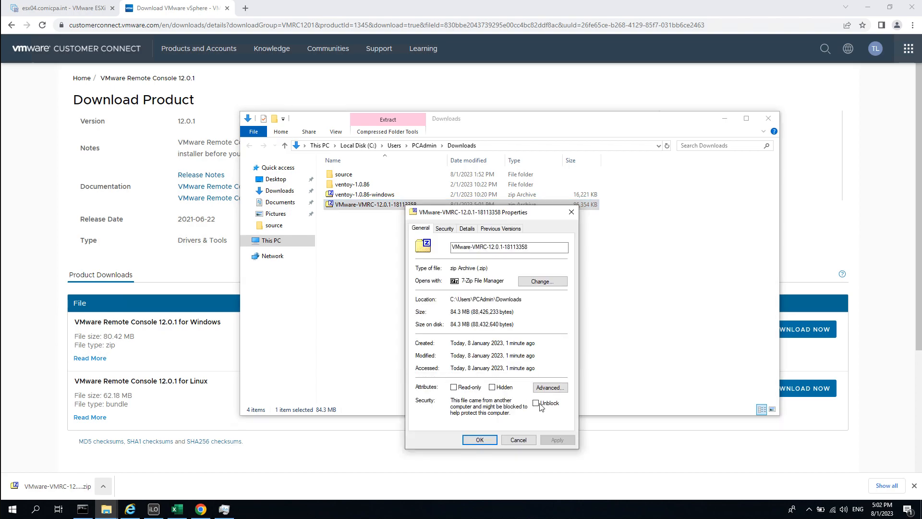
{"action": "left_click_drag", "start_coordinate": [476, 212], "coordinate": [546, 150]}
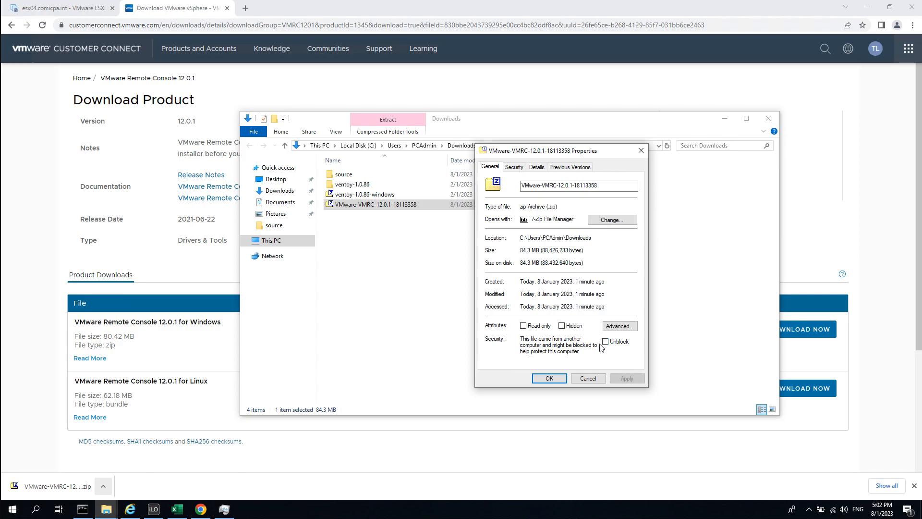
{"action": "left_click", "coordinate": [617, 342]}
{"action": "left_click", "coordinate": [626, 378]}
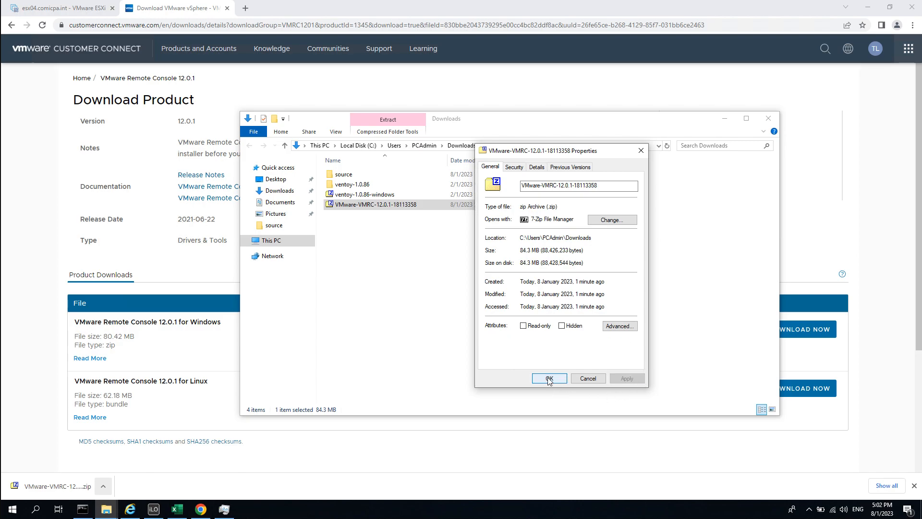
{"action": "left_click", "coordinate": [549, 378]}
Extract the zip with 7-Zip and launch the installer from the VMware-VMRC-12.0.1-18113358 folder.
{"action": "left_click", "coordinate": [426, 255]}
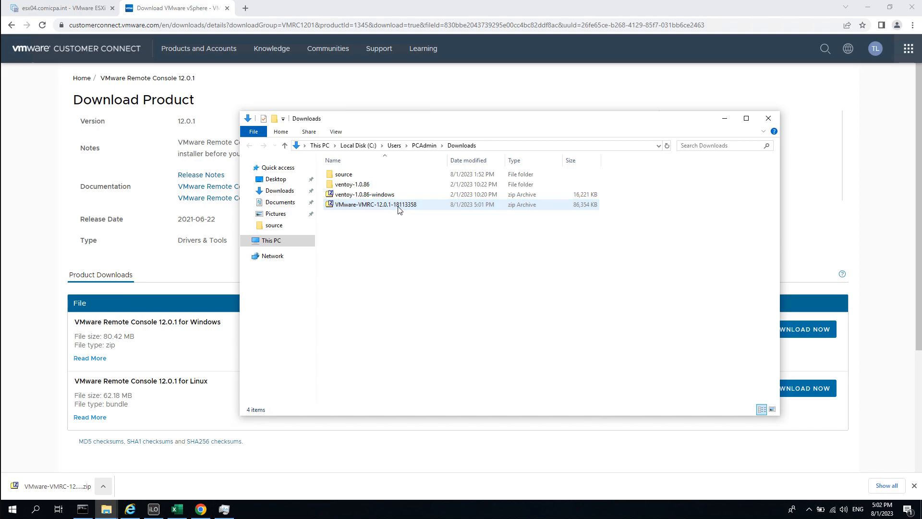
{"action": "right_click", "coordinate": [398, 209]}
{"action": "mouse_move", "coordinate": [452, 224]}
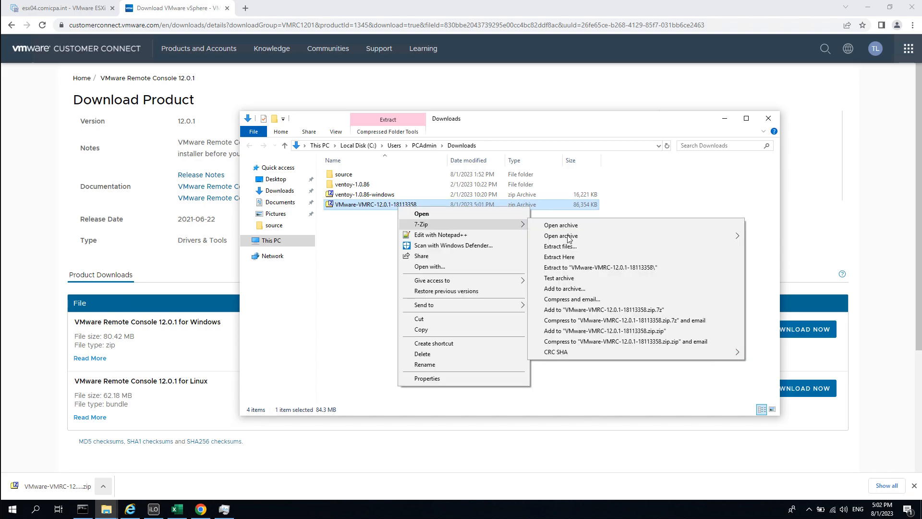
{"action": "left_click", "coordinate": [603, 246]}
{"action": "left_click", "coordinate": [455, 314]}
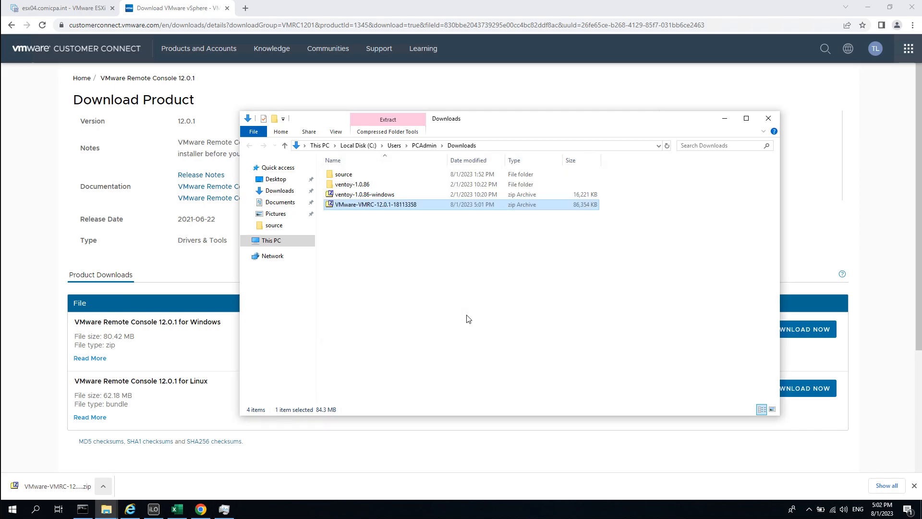
{"action": "left_click", "coordinate": [434, 244]}
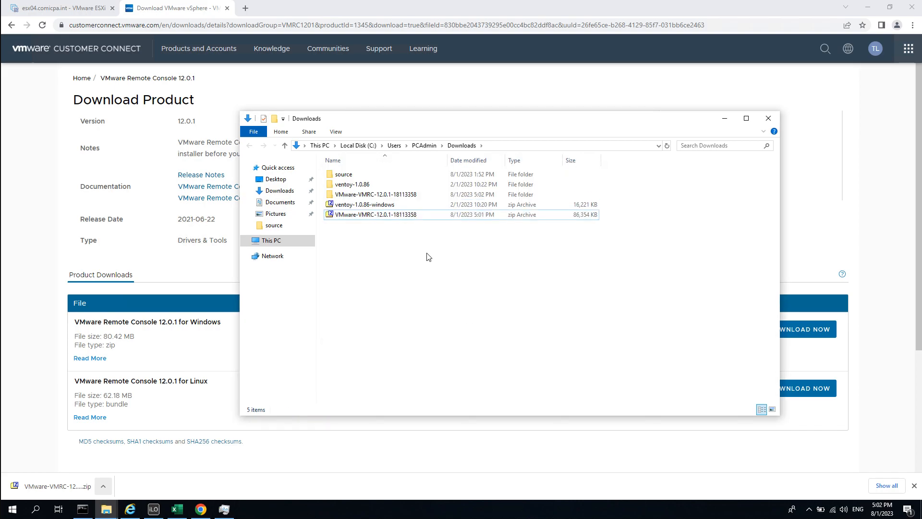
{"action": "double_click", "coordinate": [416, 194]}
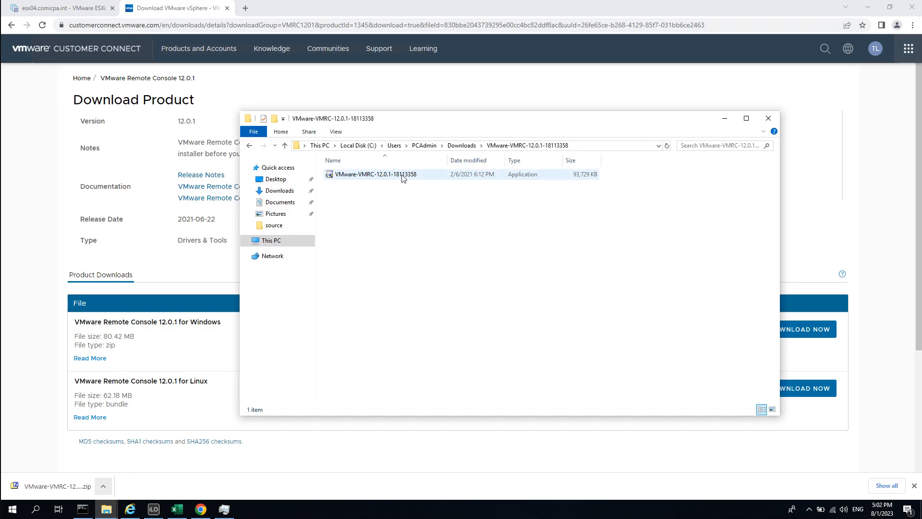
{"action": "double_click", "coordinate": [402, 175]}
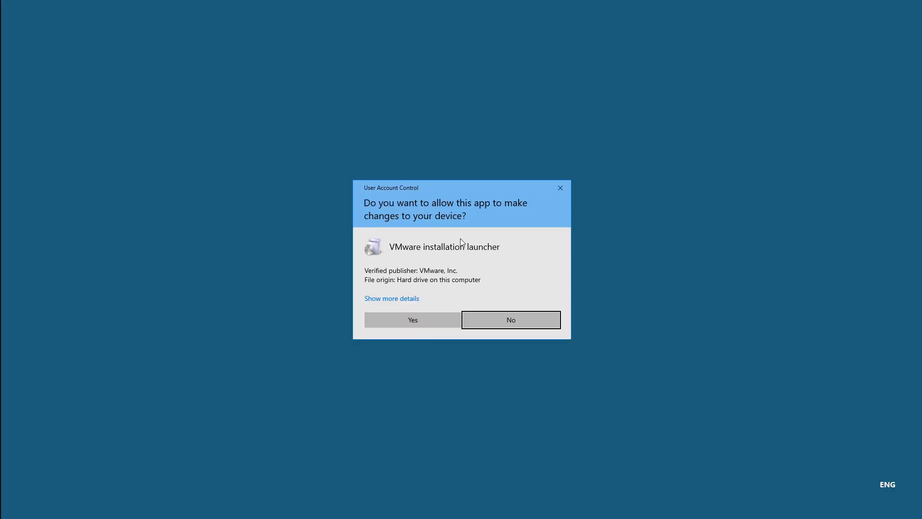
Allow the VMware installation launcher to make changes in User Account Control.
{"action": "left_click", "coordinate": [425, 321]}
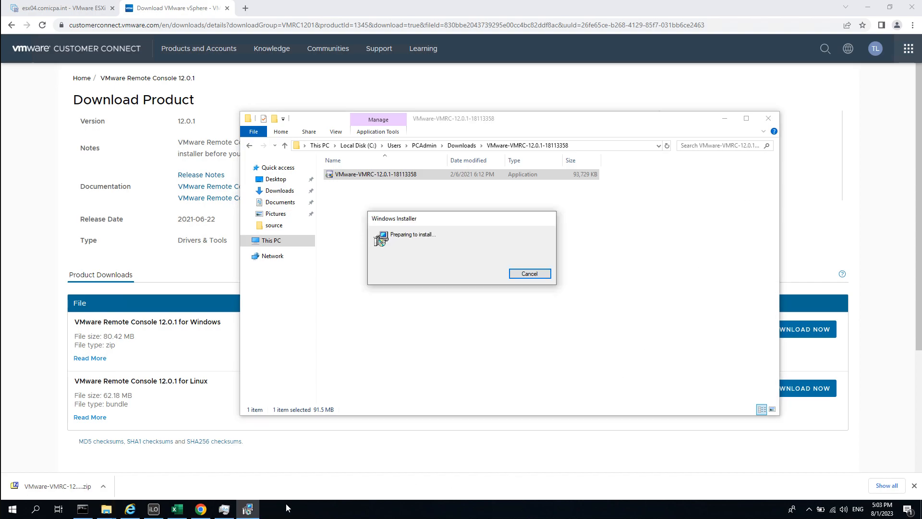
Install VMware Remote Console to the default folder, accepting the license and disabling update checks on startup.
{"action": "left_click", "coordinate": [511, 331]}
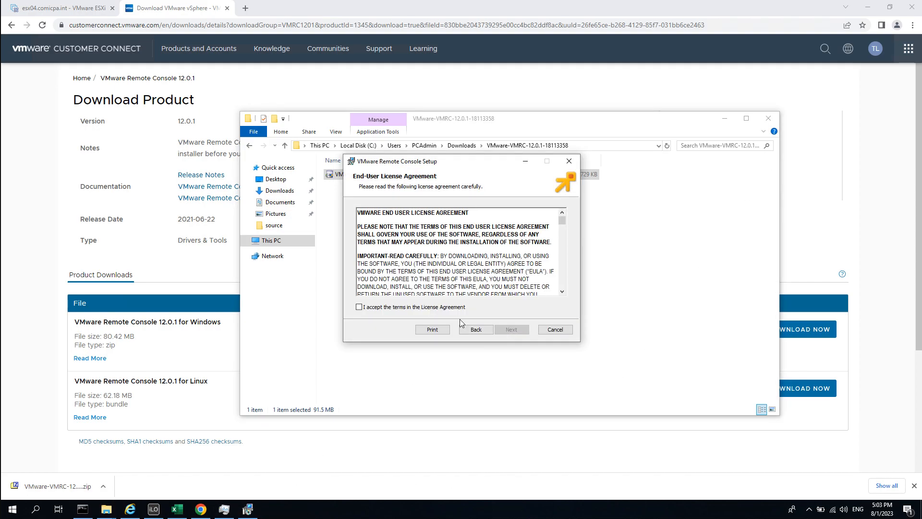
{"action": "left_click", "coordinate": [372, 307]}
{"action": "left_click", "coordinate": [519, 330]}
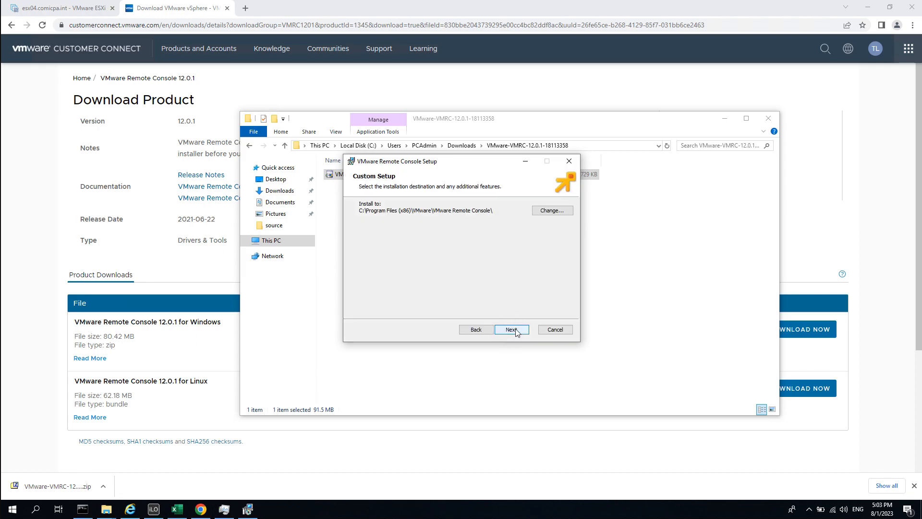
{"action": "left_click", "coordinate": [514, 330]}
{"action": "left_click", "coordinate": [403, 218]}
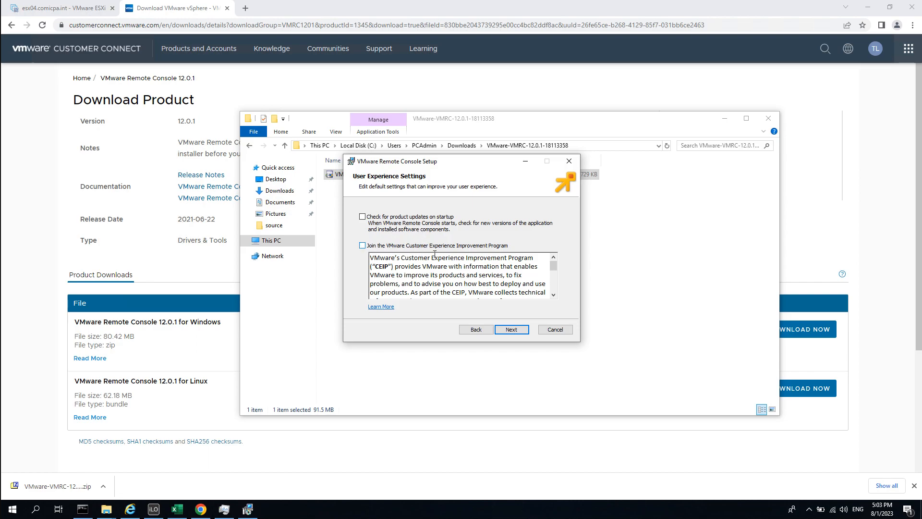
{"action": "left_click", "coordinate": [512, 329]}
{"action": "left_click", "coordinate": [519, 329]}
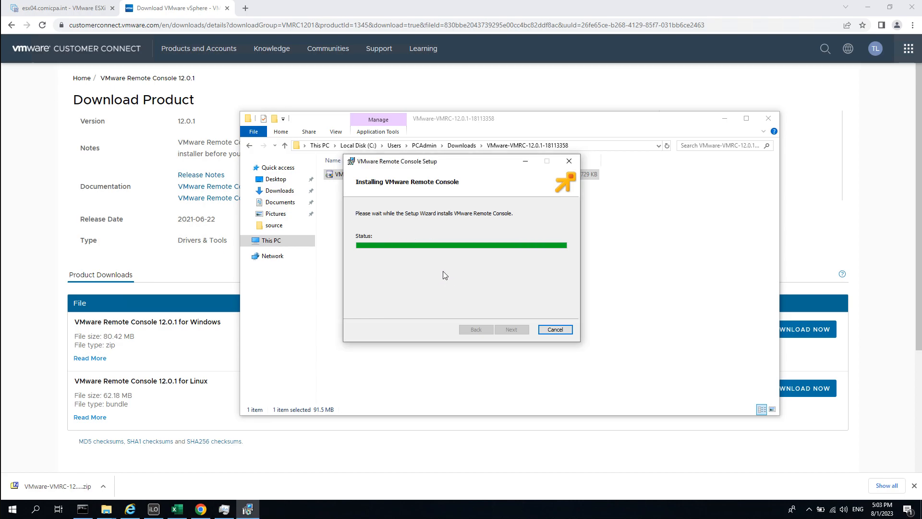
{"action": "left_click", "coordinate": [549, 330]}
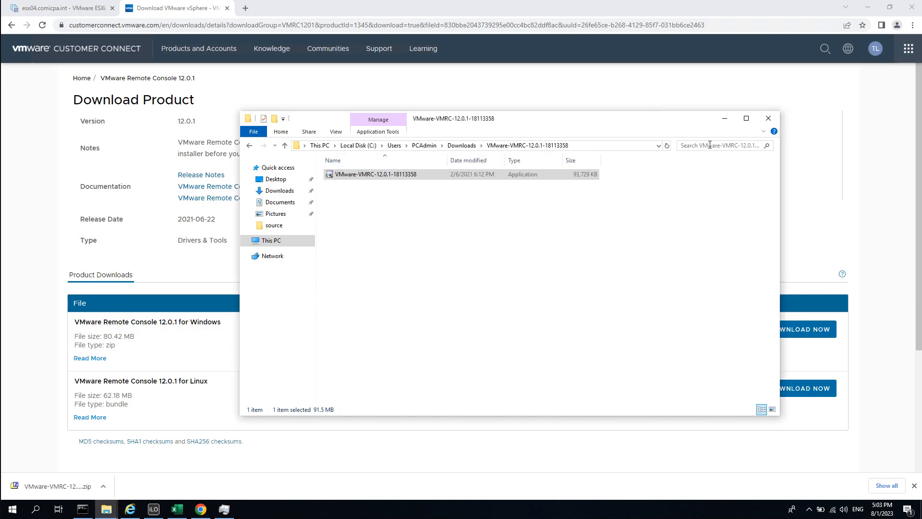
Launch DC01 in the remote console, always allowing 192.168.111.44 to open VMware Remote Console.
{"action": "left_click", "coordinate": [722, 123]}
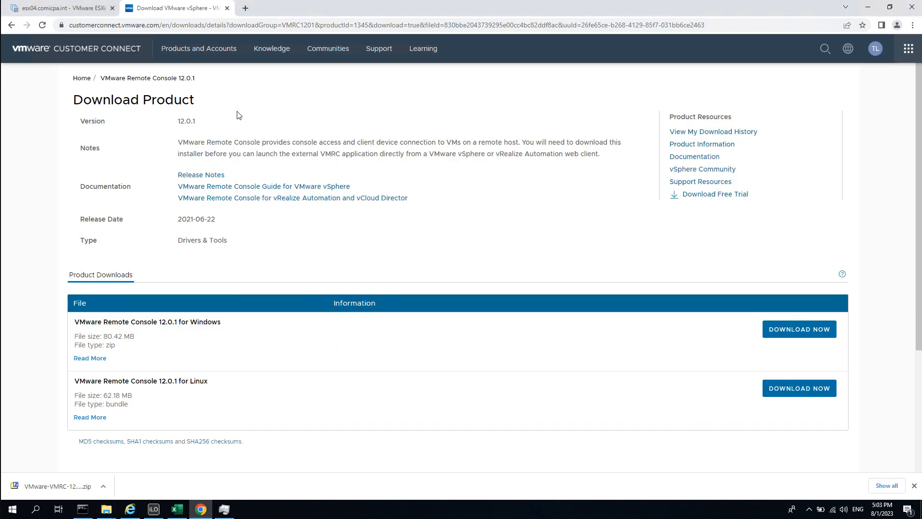
{"action": "left_click", "coordinate": [72, 13]}
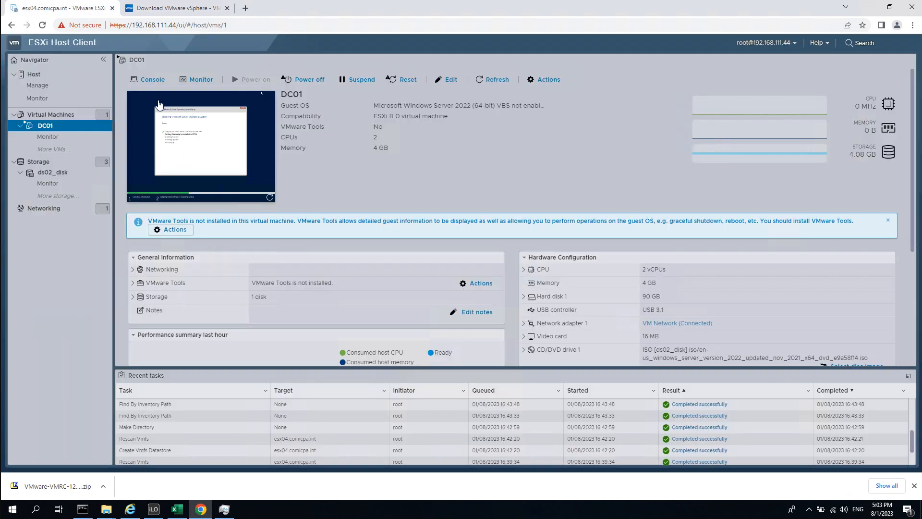
{"action": "left_click", "coordinate": [152, 82]}
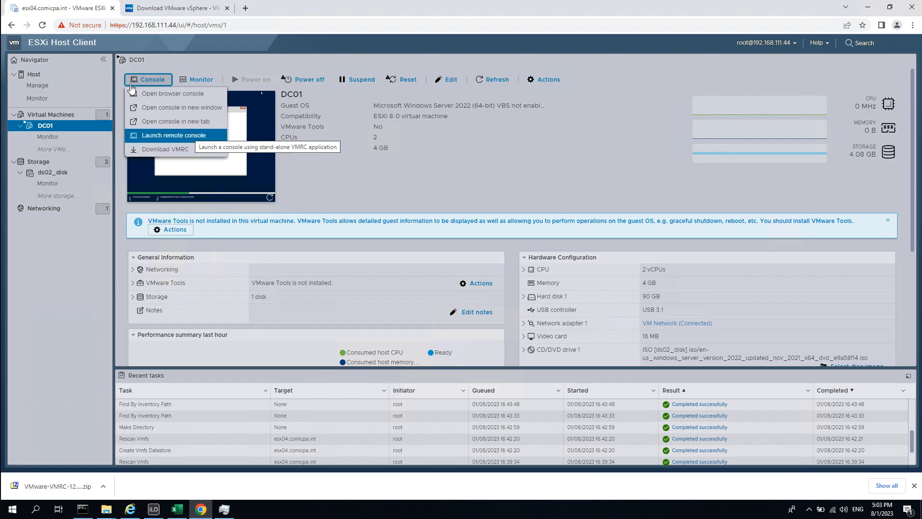
{"action": "left_click", "coordinate": [153, 79]}
{"action": "left_click", "coordinate": [154, 78]}
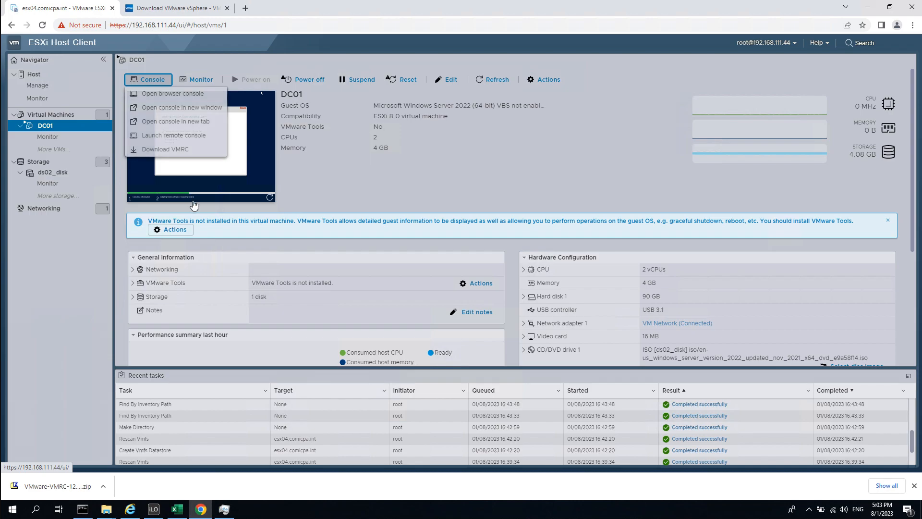
{"action": "left_click", "coordinate": [181, 137]}
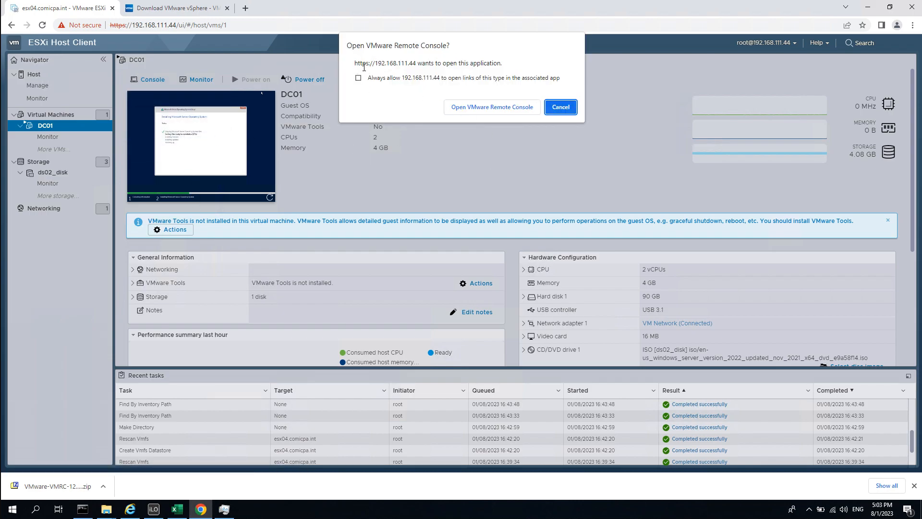
{"action": "left_click_drag", "start_coordinate": [359, 64], "coordinate": [509, 65]}
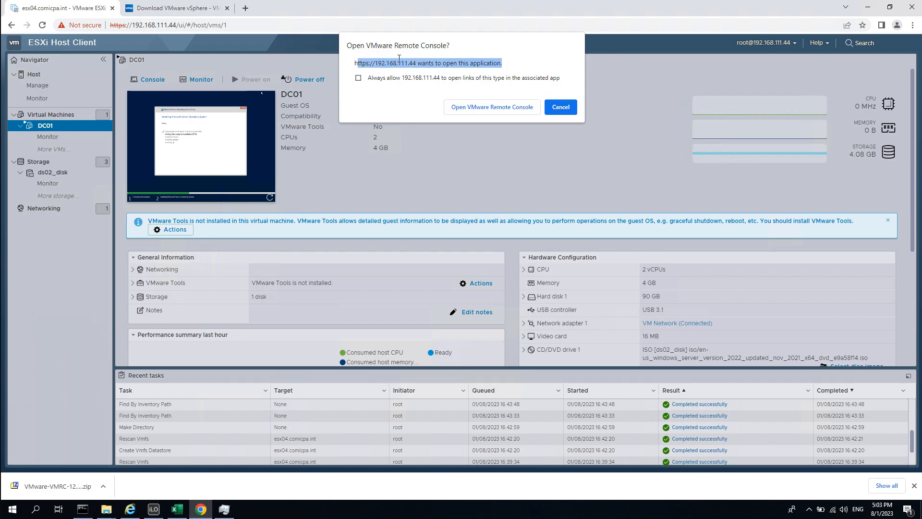
{"action": "left_click", "coordinate": [421, 94]}
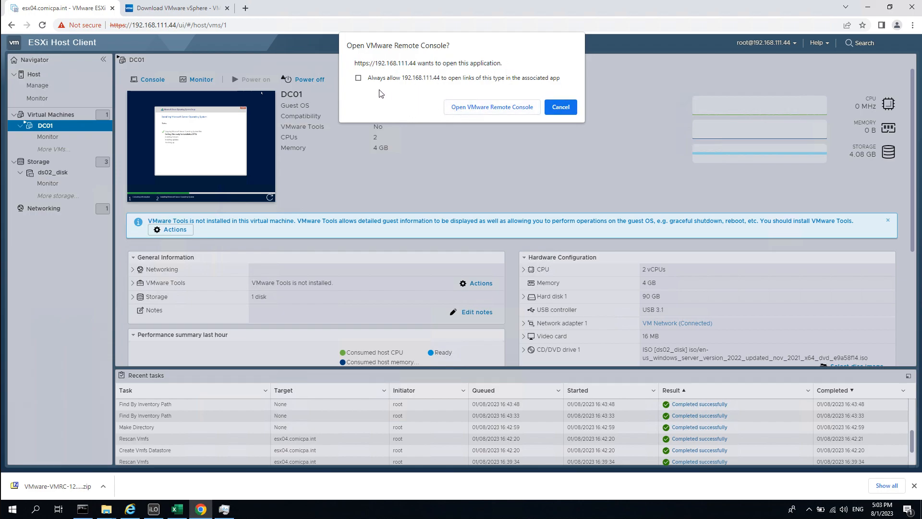
{"action": "left_click", "coordinate": [358, 78]}
{"action": "left_click", "coordinate": [503, 112]}
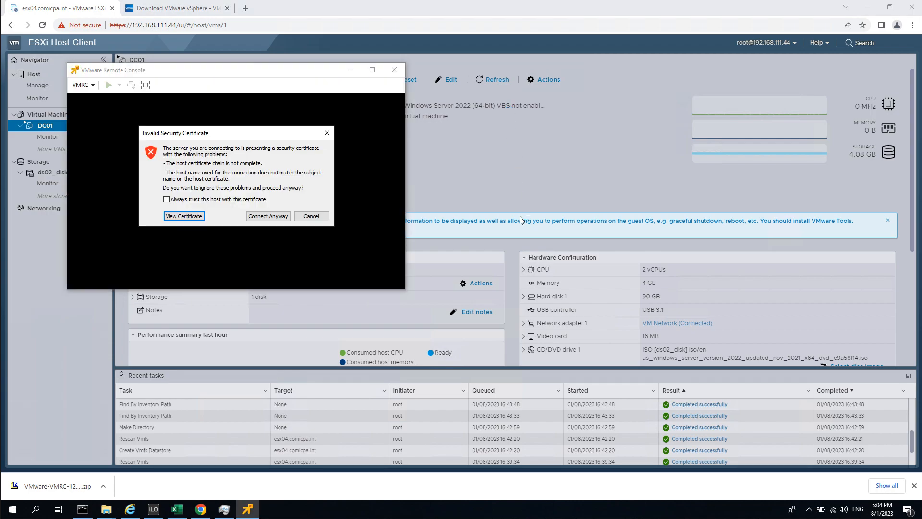
Connect to DC01 despite the certificate warning, then release input with Ctrl+Alt.
{"action": "left_click", "coordinate": [270, 217]}
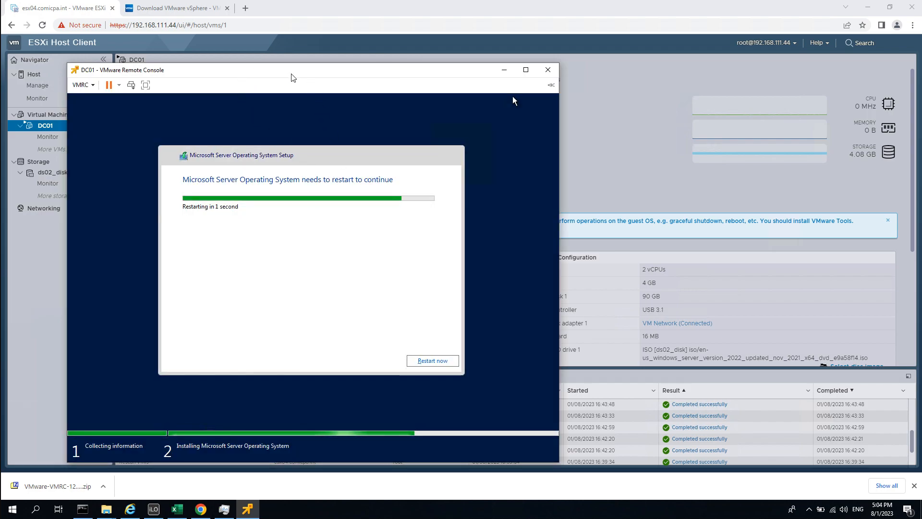
{"action": "left_click_drag", "start_coordinate": [314, 68], "coordinate": [419, 53]}
{"action": "left_click", "coordinate": [370, 206]}
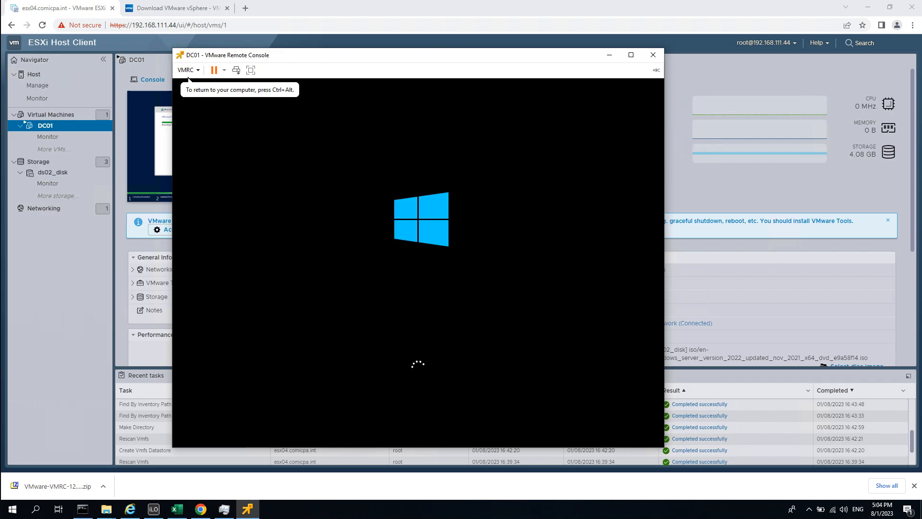
{"action": "key", "text": "ctrl+alt"}
Start a new virtual machine via Create/Register VM, reach its name field, then switch to Excel's SimpleLab sheet.
{"action": "left_click", "coordinate": [794, 202]}
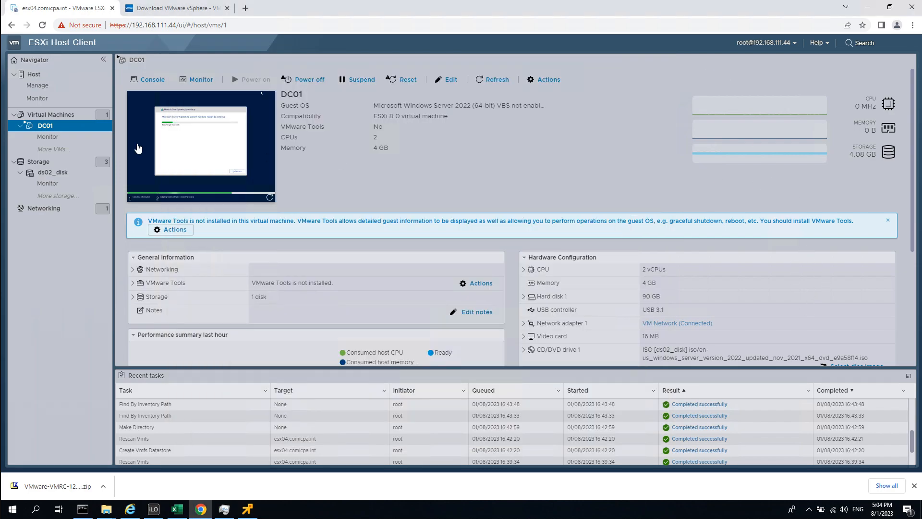
{"action": "right_click", "coordinate": [64, 117]}
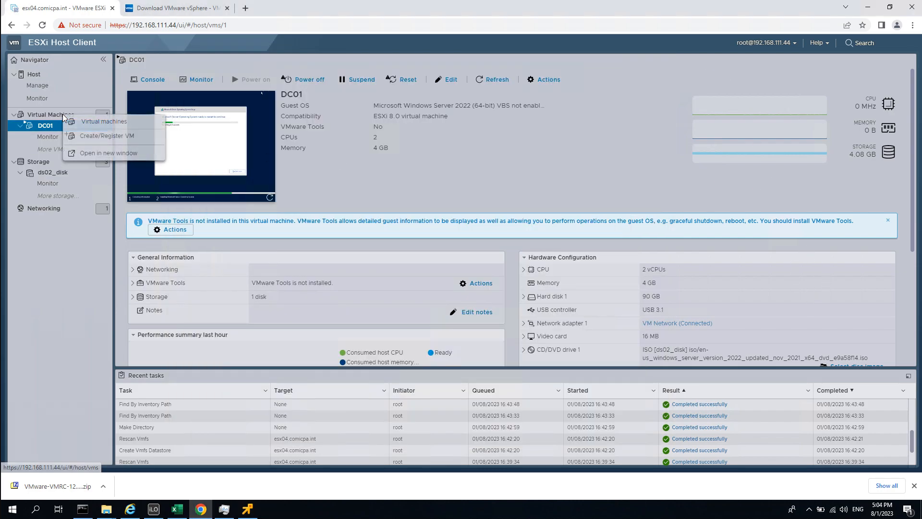
{"action": "left_click", "coordinate": [136, 137]}
{"action": "left_click", "coordinate": [379, 180]}
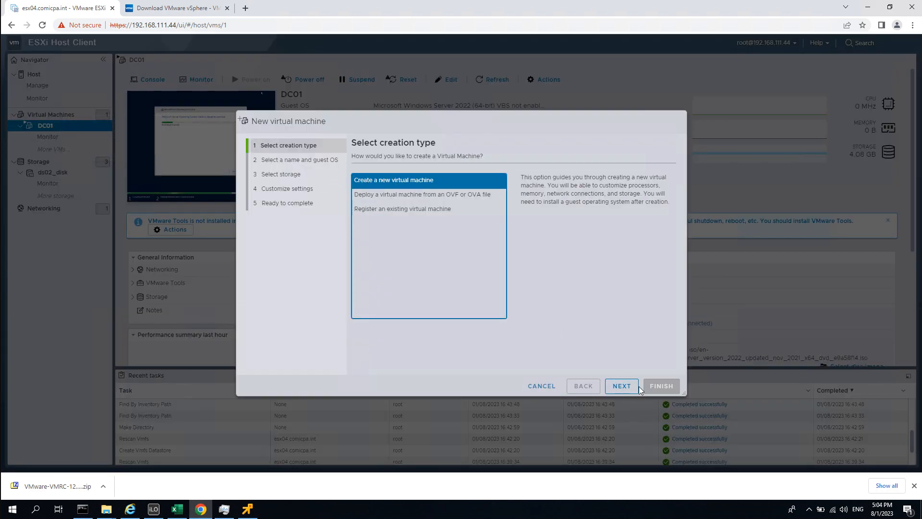
{"action": "left_click", "coordinate": [625, 387]}
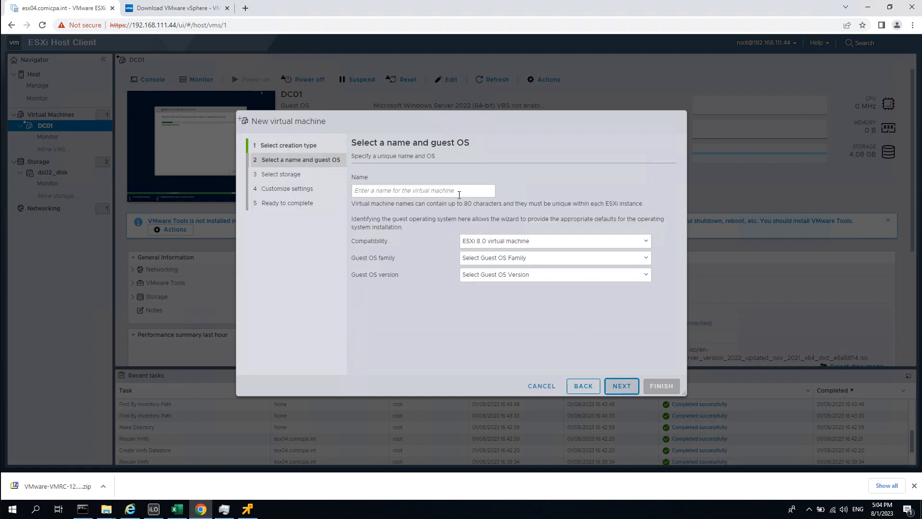
{"action": "left_click", "coordinate": [454, 191]}
{"action": "left_click", "coordinate": [177, 509]}
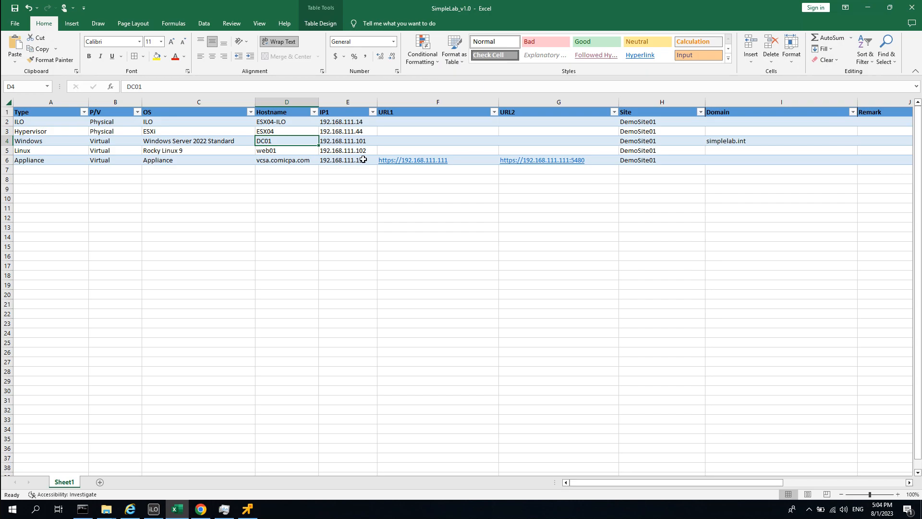
Confirm in cell D5 that the Rocky Linux 9 server's hostname is web01, then minimize Excel.
{"action": "left_click", "coordinate": [272, 151]}
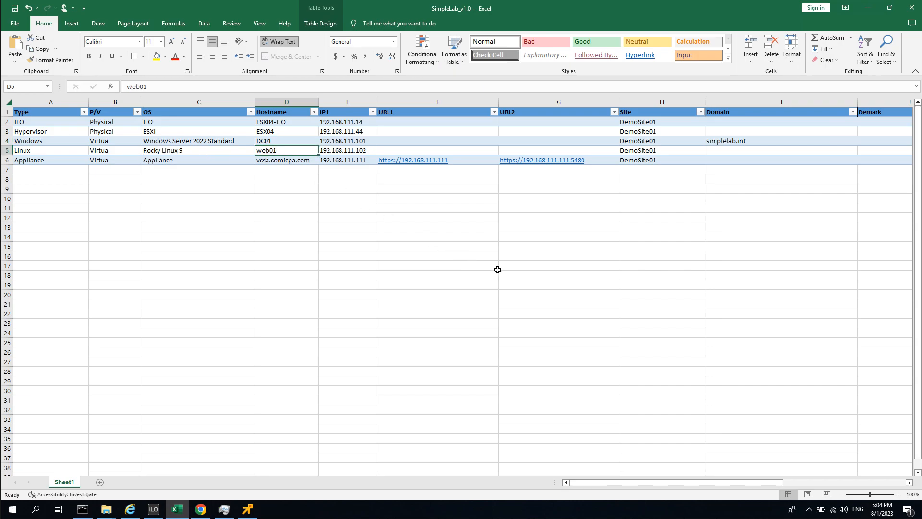
{"action": "left_click", "coordinate": [502, 274]}
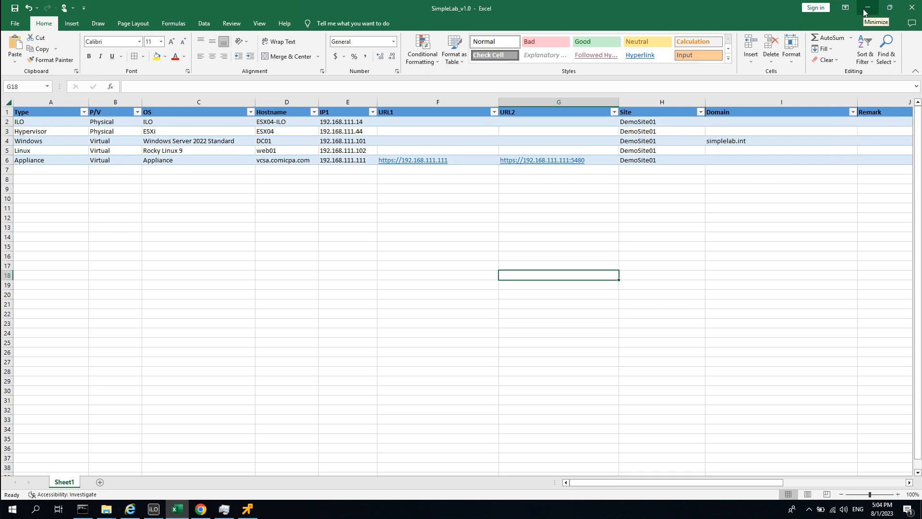
{"action": "left_click", "coordinate": [866, 10]}
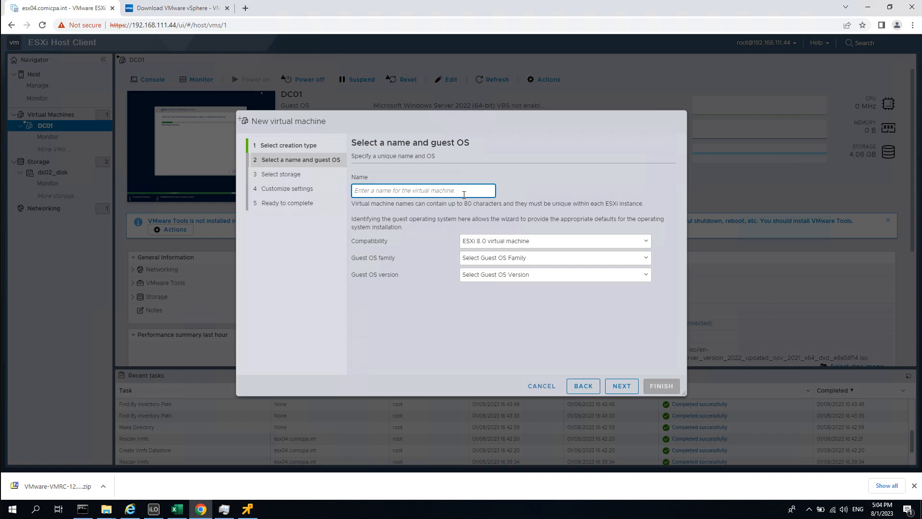
Name the new VM web01 with guest OS family Linux and version Rocky Linux (64-bit).
{"action": "type", "text": "web01"}
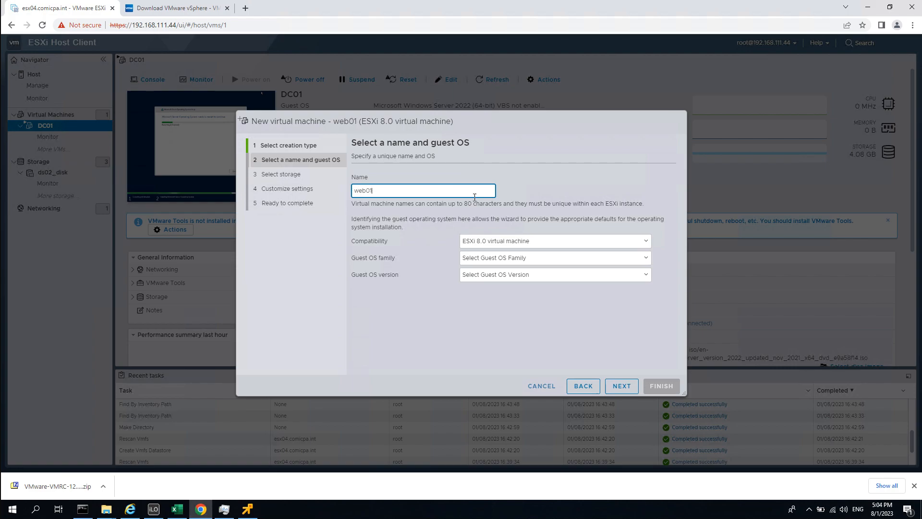
{"action": "left_click", "coordinate": [534, 259]}
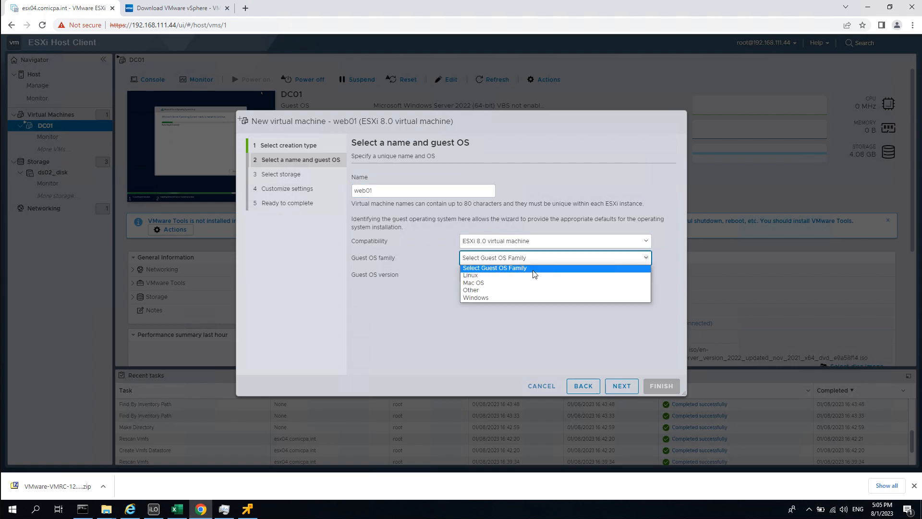
{"action": "left_click", "coordinate": [493, 278]}
{"action": "left_click", "coordinate": [555, 278]}
{"action": "left_click_drag", "start_coordinate": [646, 304], "coordinate": [652, 402]}
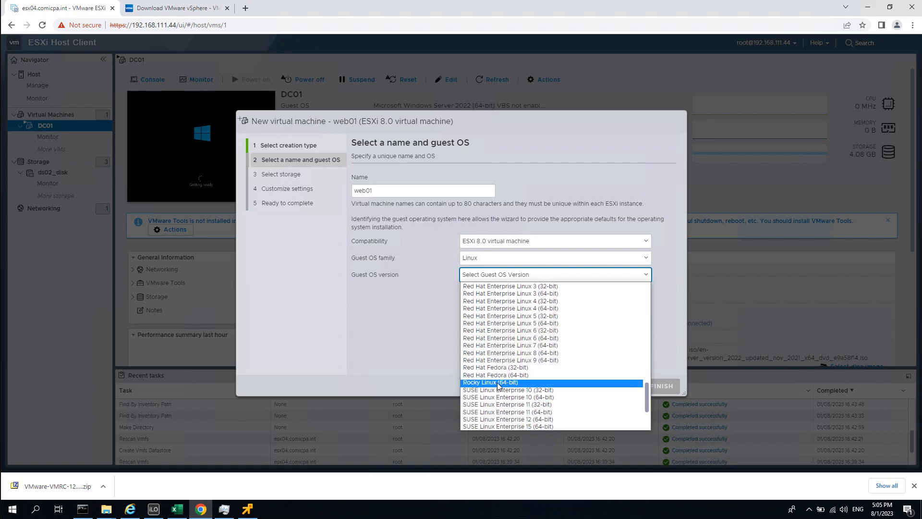
{"action": "left_click", "coordinate": [498, 383]}
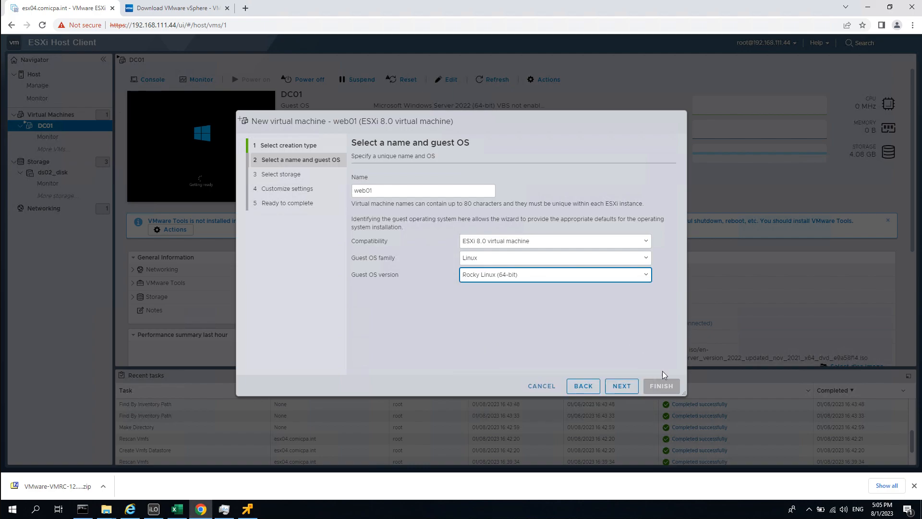
Place the VM on the ds01_ssd datastore and advance to Customize settings.
{"action": "left_click", "coordinate": [621, 386]}
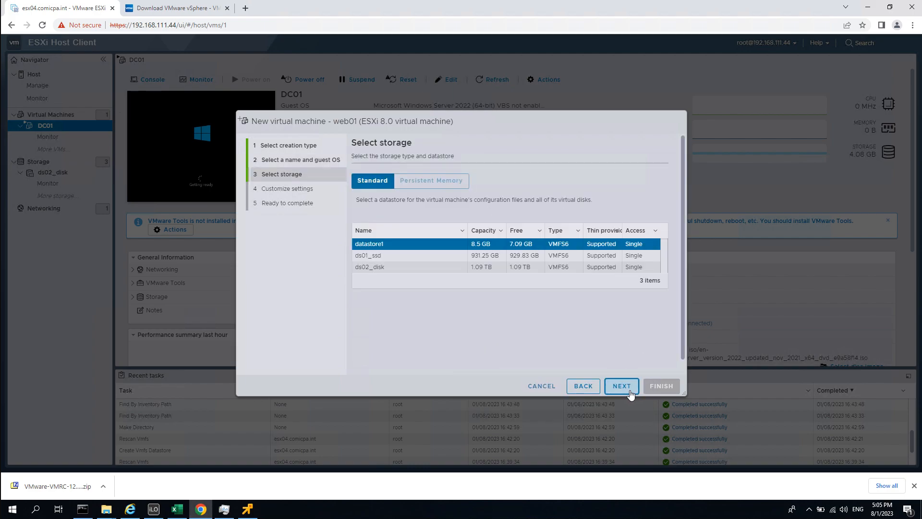
{"action": "left_click", "coordinate": [387, 260]}
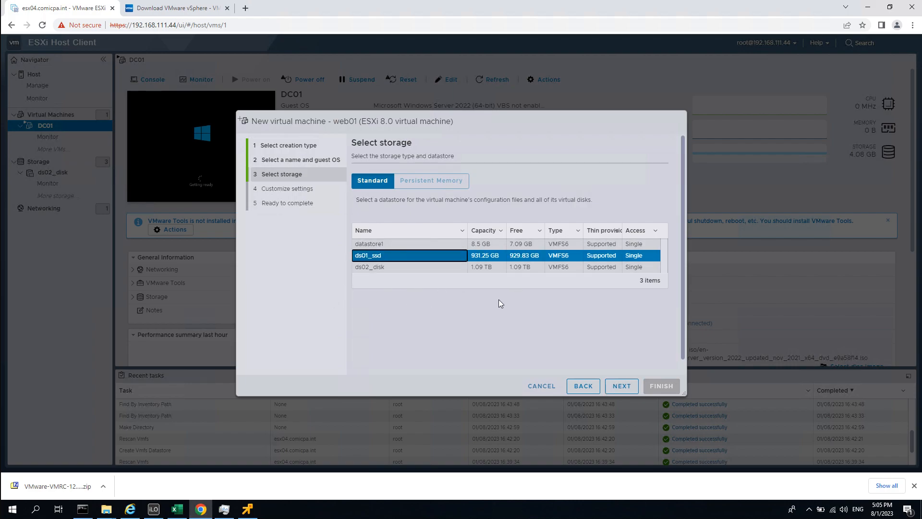
{"action": "left_click", "coordinate": [621, 386]}
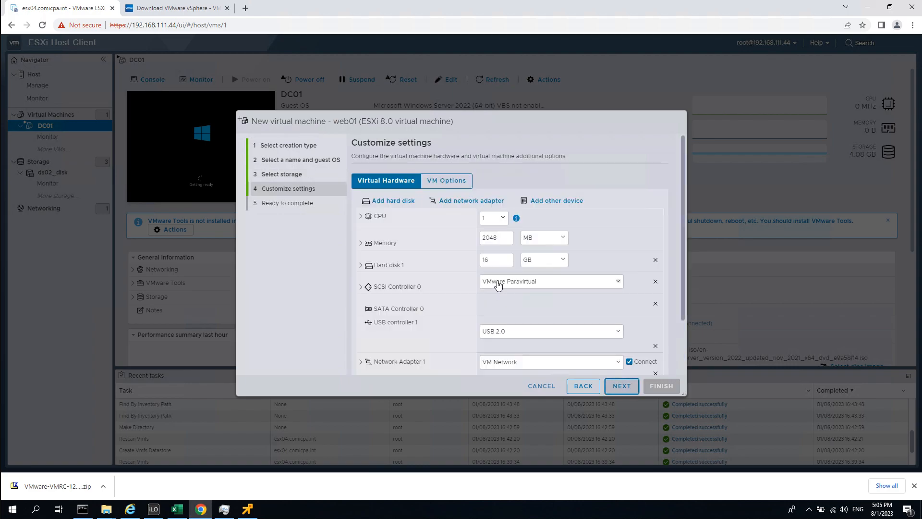
Give web01 2 CPUs and 4 GB of memory.
{"action": "left_click", "coordinate": [501, 223]}
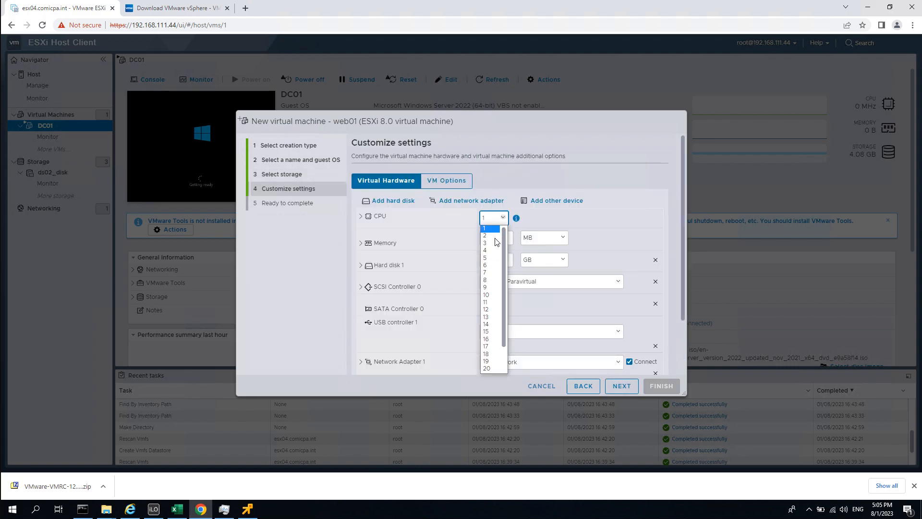
{"action": "left_click", "coordinate": [489, 237]}
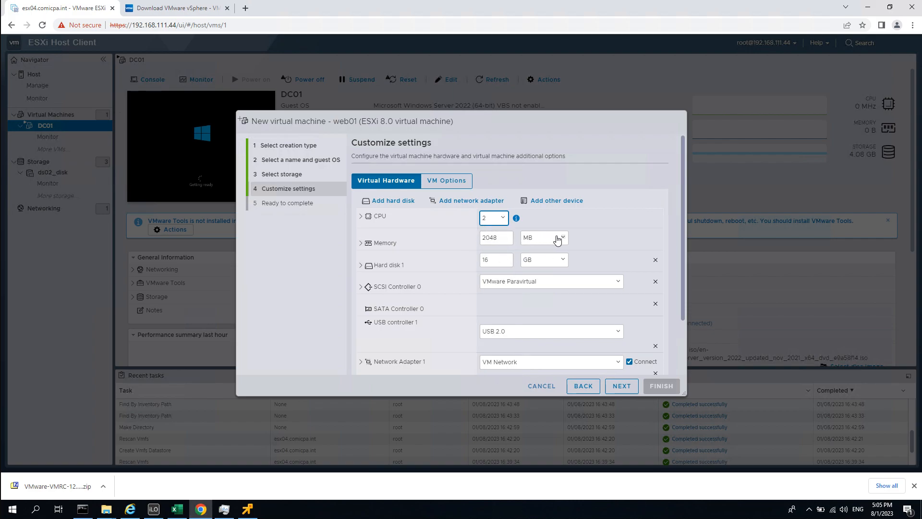
{"action": "left_click", "coordinate": [555, 238]}
{"action": "left_click", "coordinate": [540, 255]}
{"action": "double_click", "coordinate": [502, 236]}
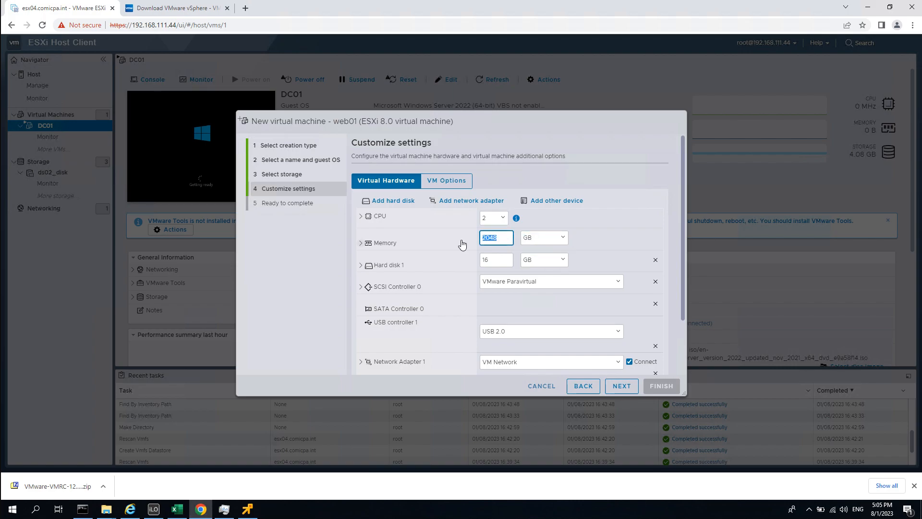
{"action": "type", "text": "4"}
Set Hard disk 1 to 64 GB and make it thin provisioned.
{"action": "left_click_drag", "start_coordinate": [499, 260], "coordinate": [477, 265]}
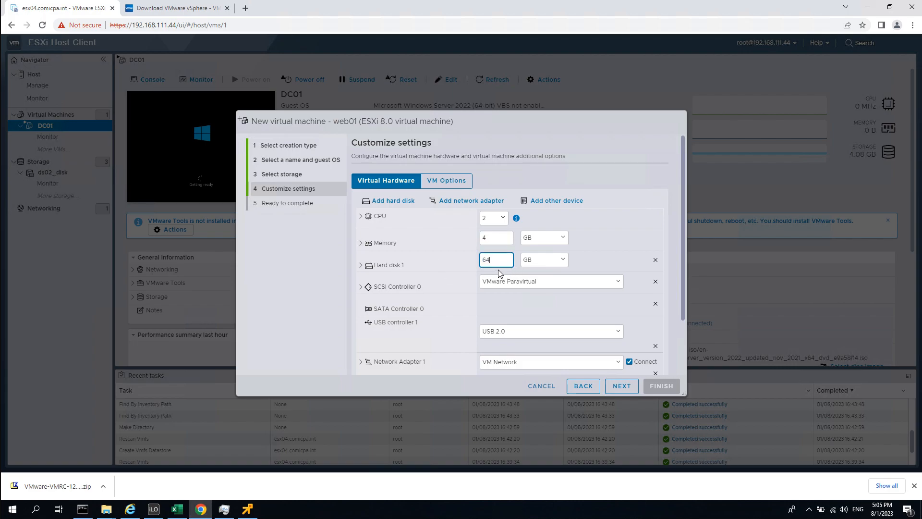
{"action": "type", "text": "64"}
{"action": "left_click", "coordinate": [361, 265]}
{"action": "left_click", "coordinate": [483, 335]}
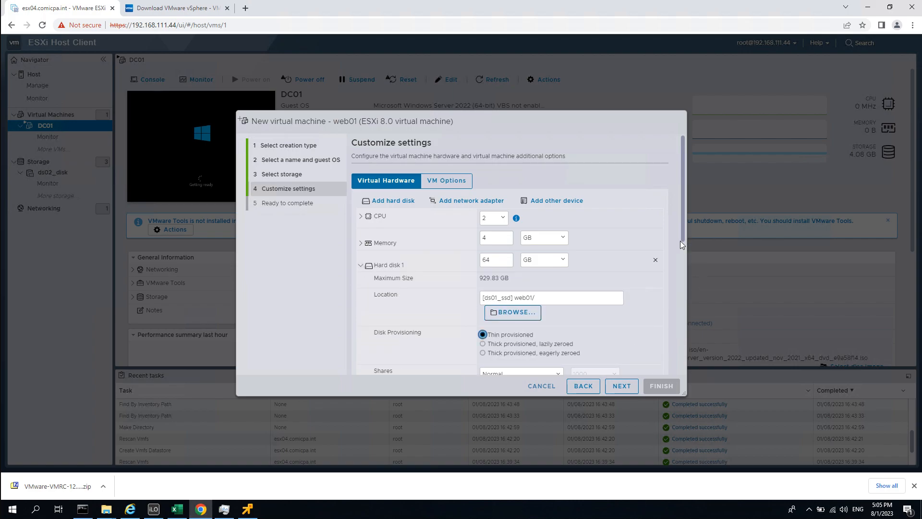
{"action": "left_click_drag", "start_coordinate": [682, 229], "coordinate": [687, 338]}
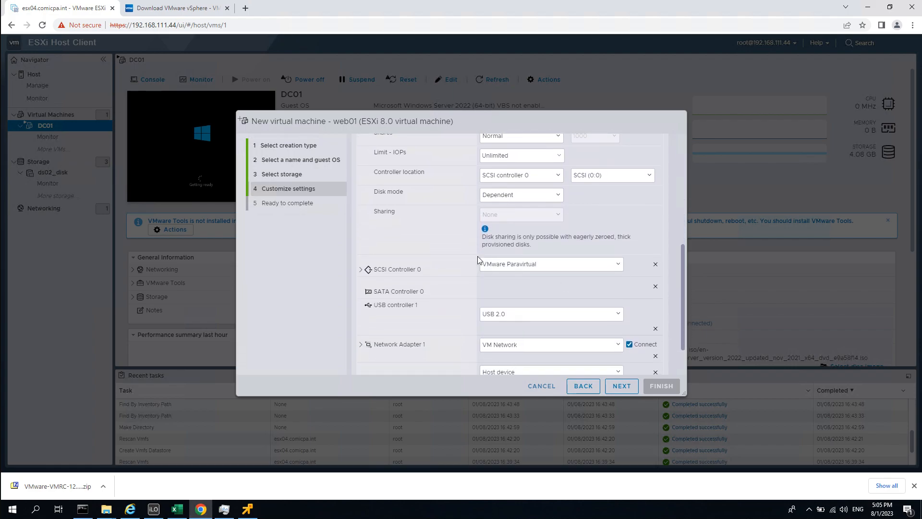
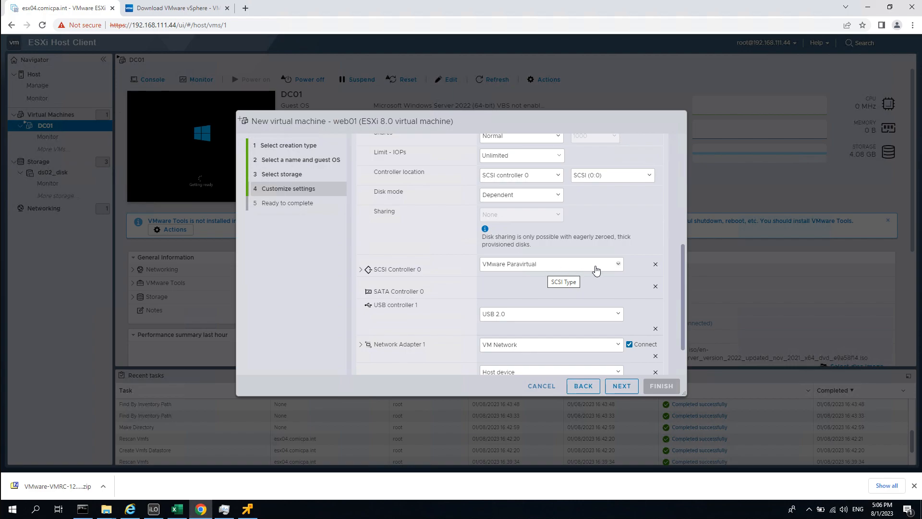
Keep VMware Paravirtual as the SCSI controller and Host device for the CD/DVD drive.
{"action": "left_click", "coordinate": [539, 269]}
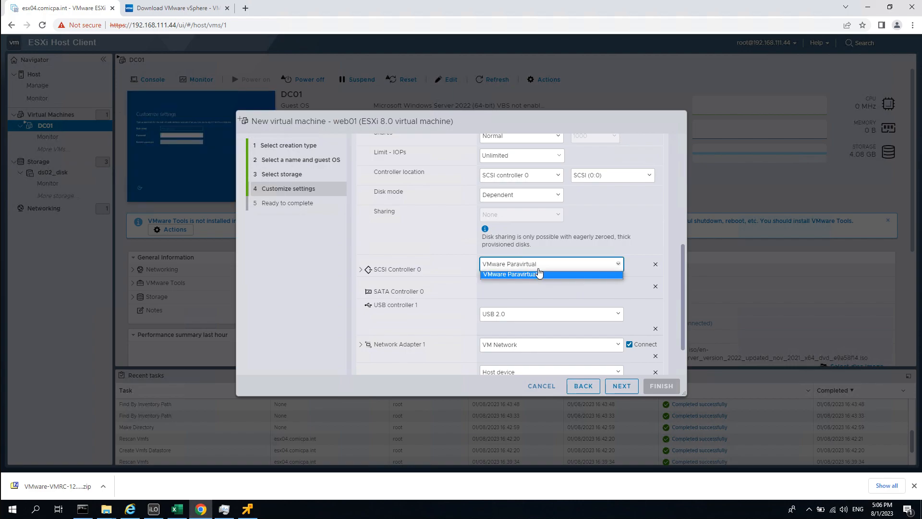
{"action": "left_click", "coordinate": [594, 273]}
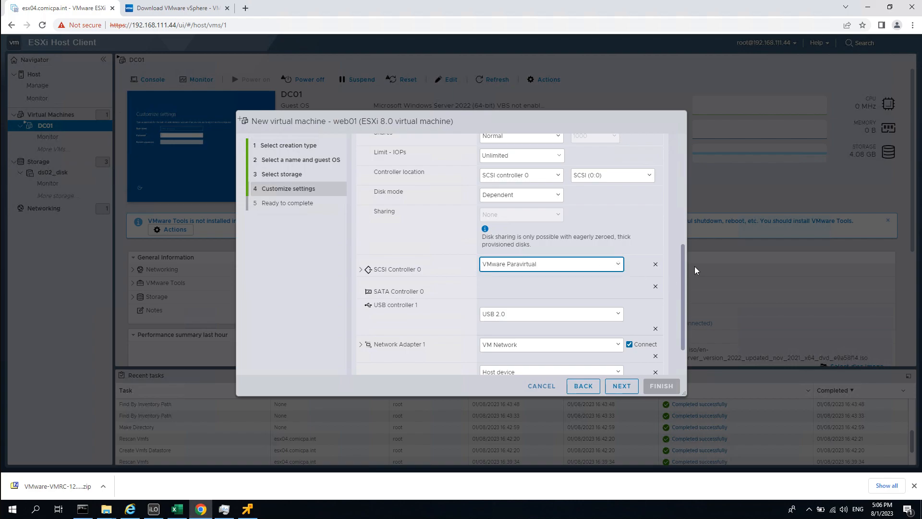
{"action": "left_click_drag", "start_coordinate": [682, 249], "coordinate": [683, 301]}
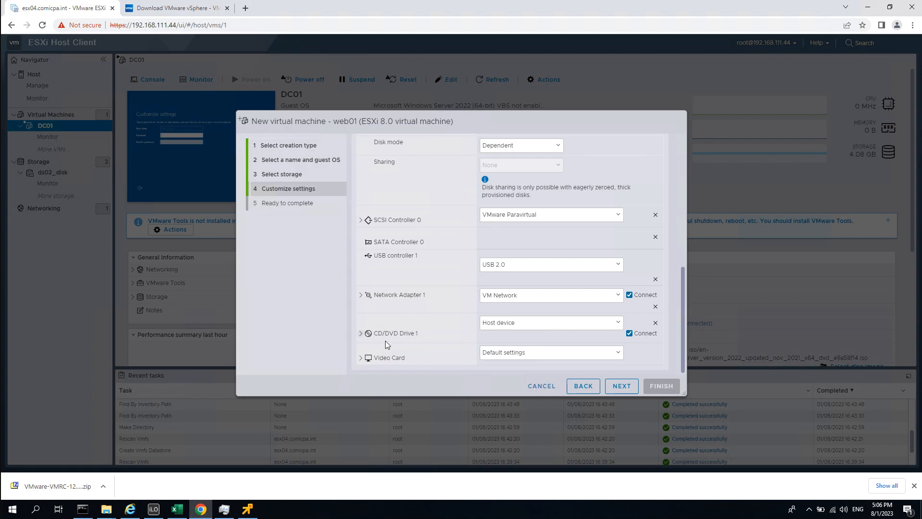
{"action": "left_click", "coordinate": [532, 326]}
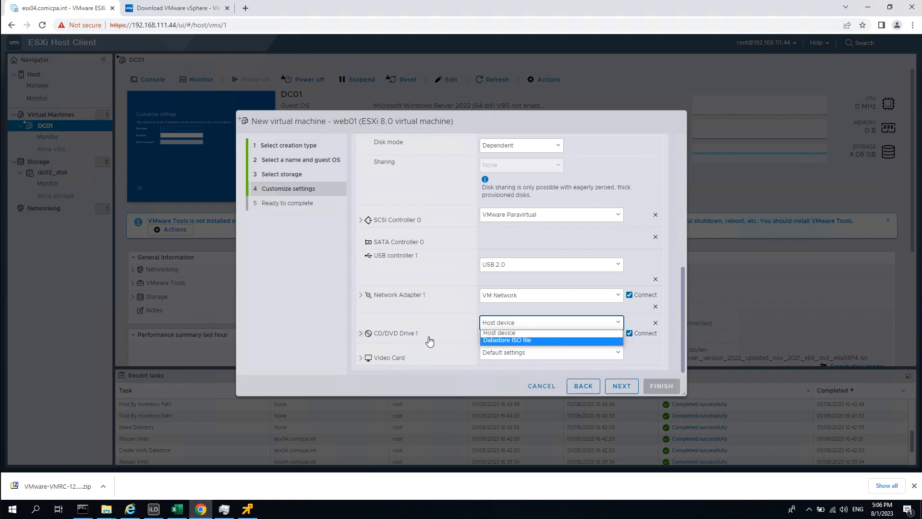
{"action": "left_click", "coordinate": [456, 339]}
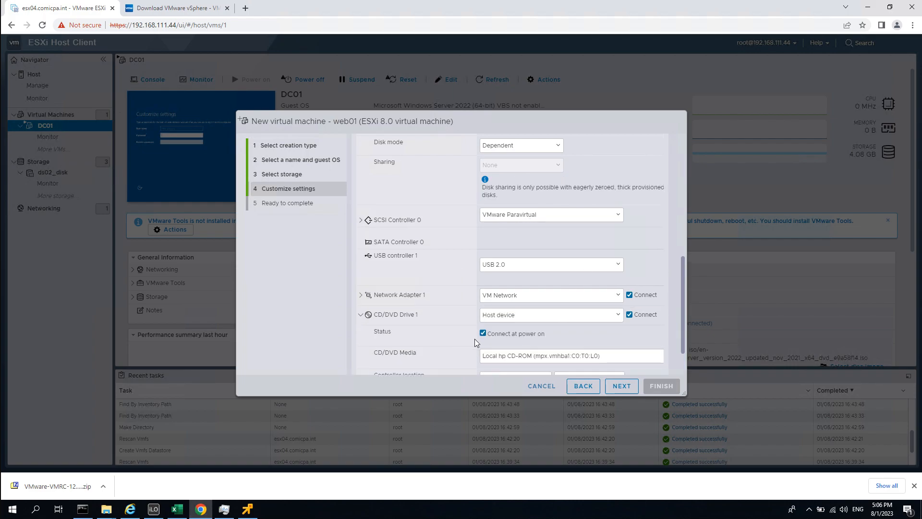
{"action": "scroll", "coordinate": [568, 301], "scroll_direction": "down", "scroll_amount": 1}
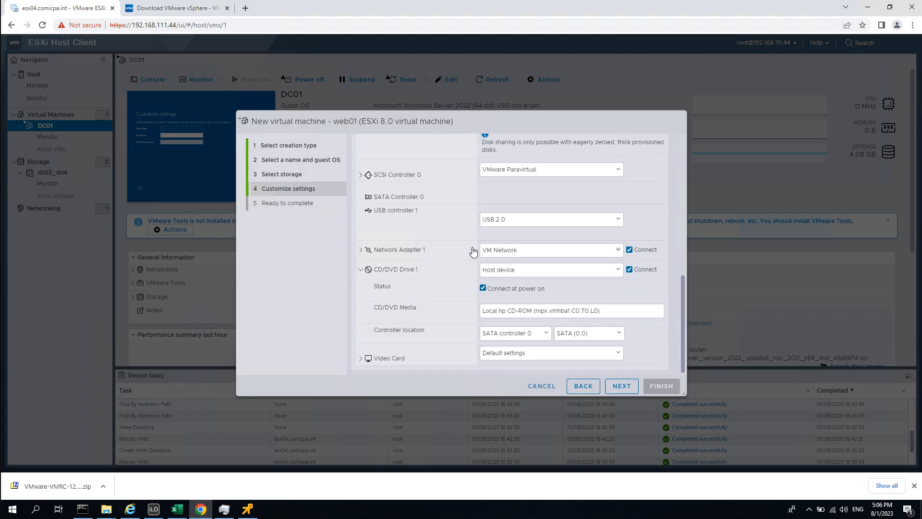
Review Network Adapter 1 and finish creating the web01 virtual machine.
{"action": "left_click", "coordinate": [407, 250]}
{"action": "scroll", "coordinate": [578, 303], "scroll_direction": "down", "scroll_amount": 2}
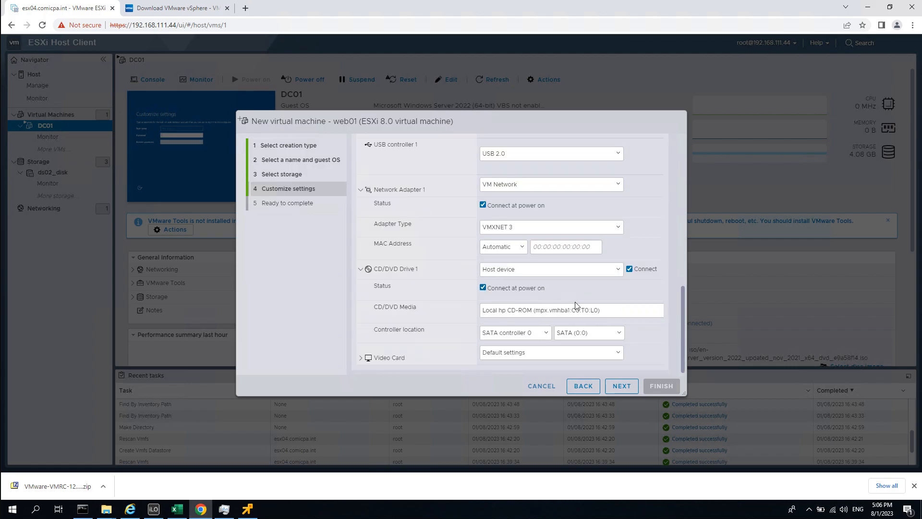
{"action": "left_click", "coordinate": [624, 387]}
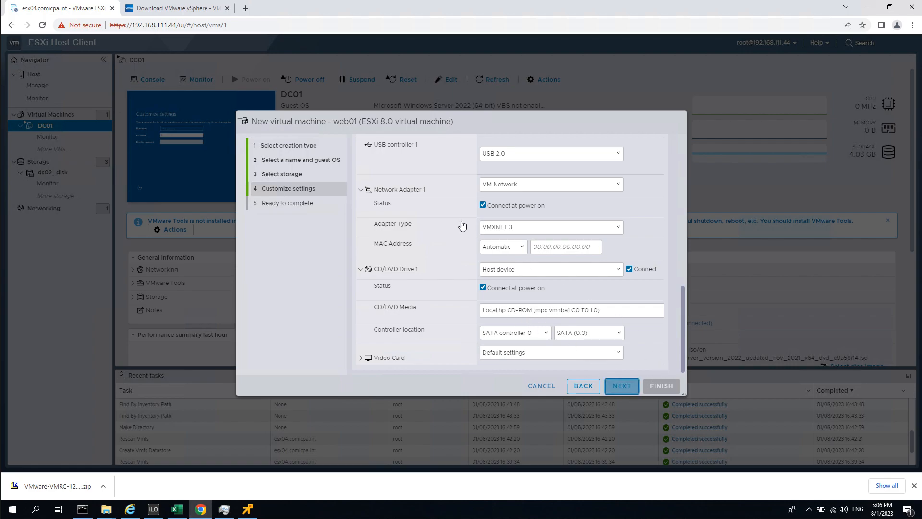
{"action": "left_click", "coordinate": [661, 385]}
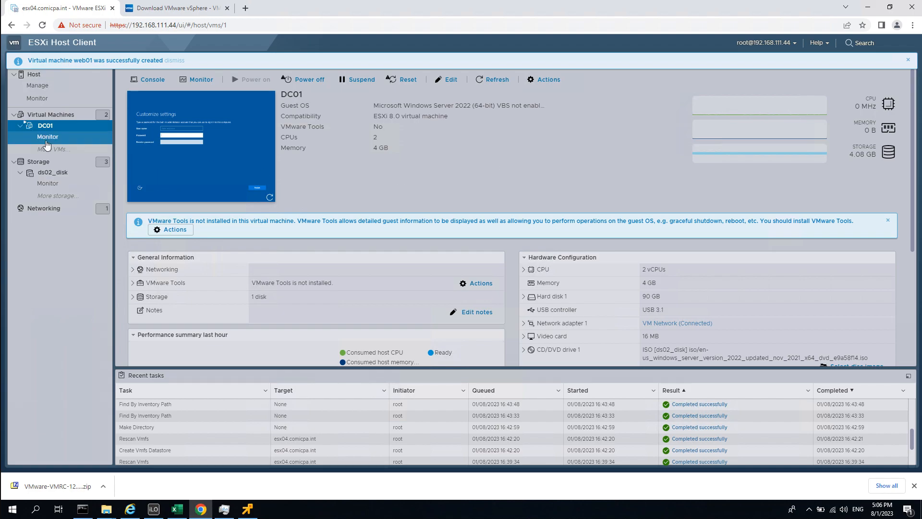
Launch a remote console for web01 from the Virtual Machines list, accepting the certificate warning.
{"action": "left_click", "coordinate": [50, 114]}
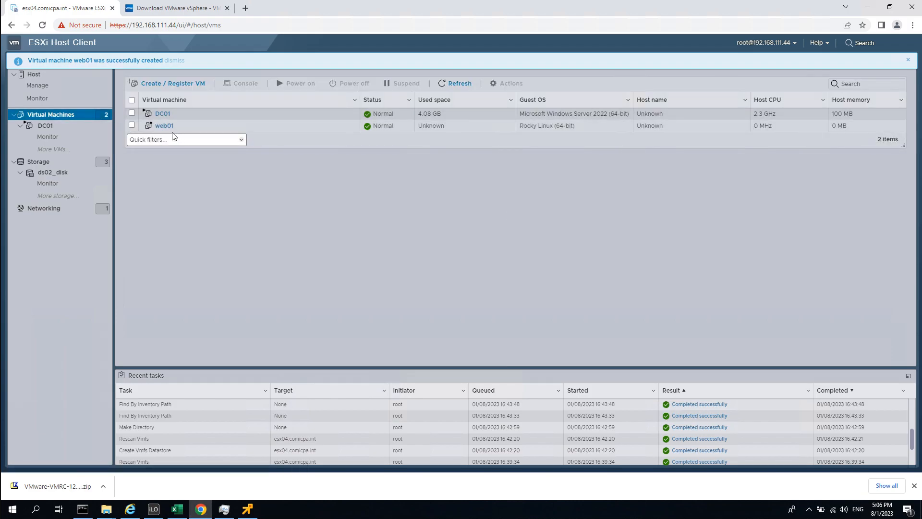
{"action": "left_click", "coordinate": [167, 127]}
{"action": "right_click", "coordinate": [166, 126]}
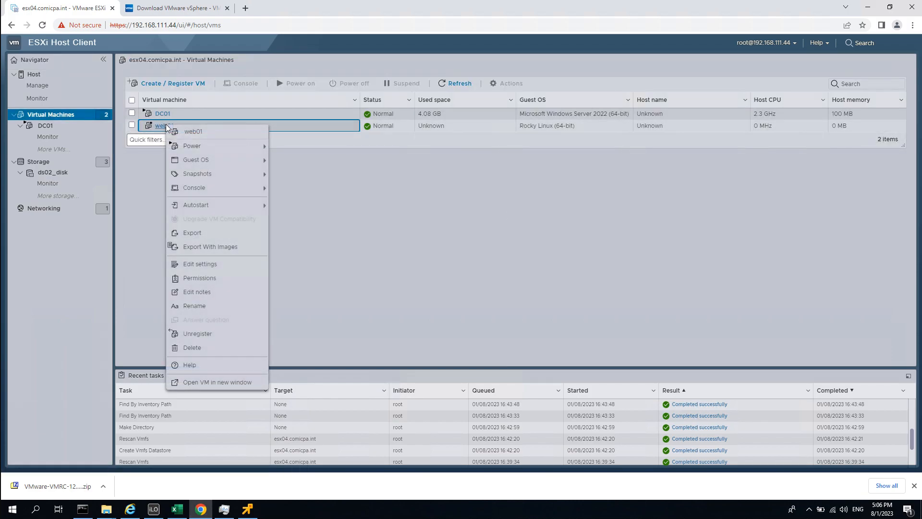
{"action": "mouse_move", "coordinate": [213, 188]}
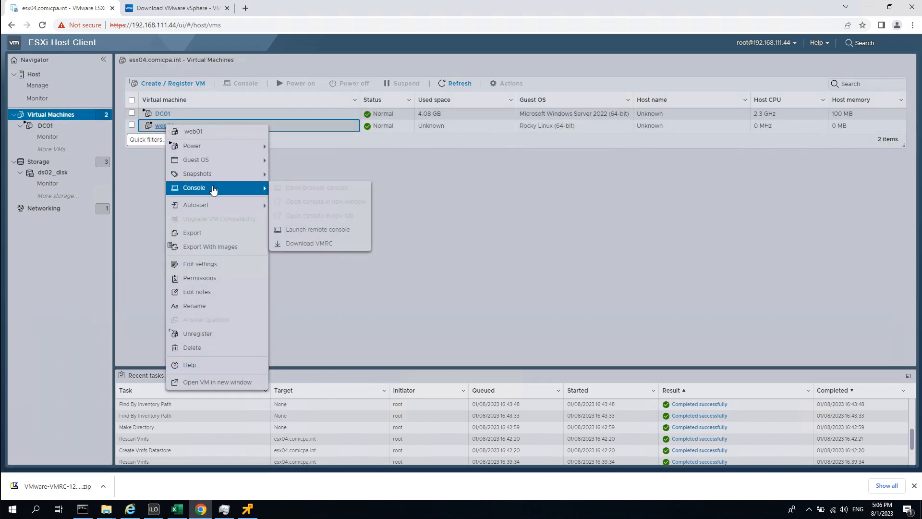
{"action": "left_click", "coordinate": [351, 231]}
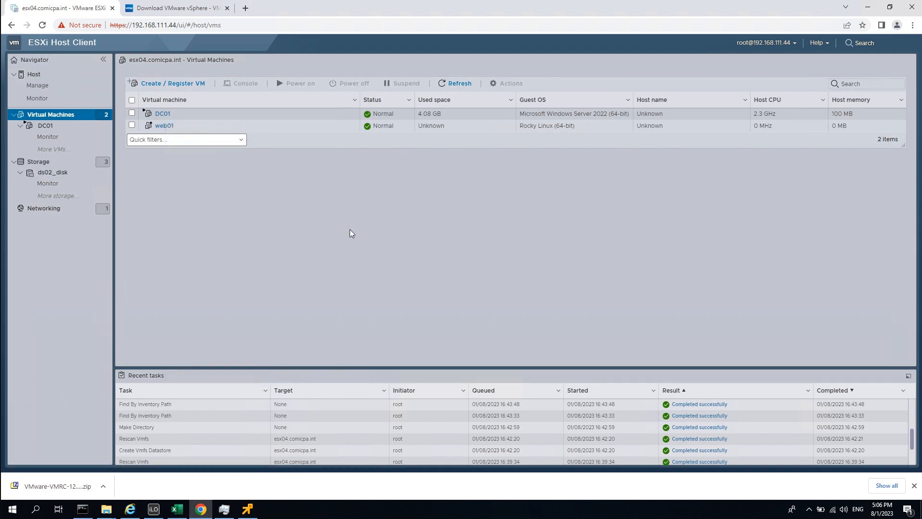
{"action": "left_click", "coordinate": [331, 267]}
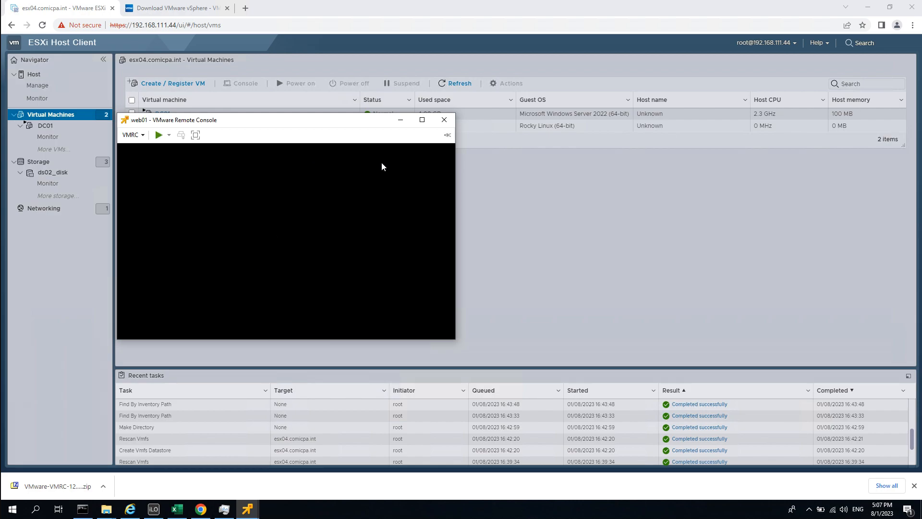
Power on the web01 virtual machine from the remote console.
{"action": "left_click", "coordinate": [446, 135]}
{"action": "left_click", "coordinate": [395, 135]}
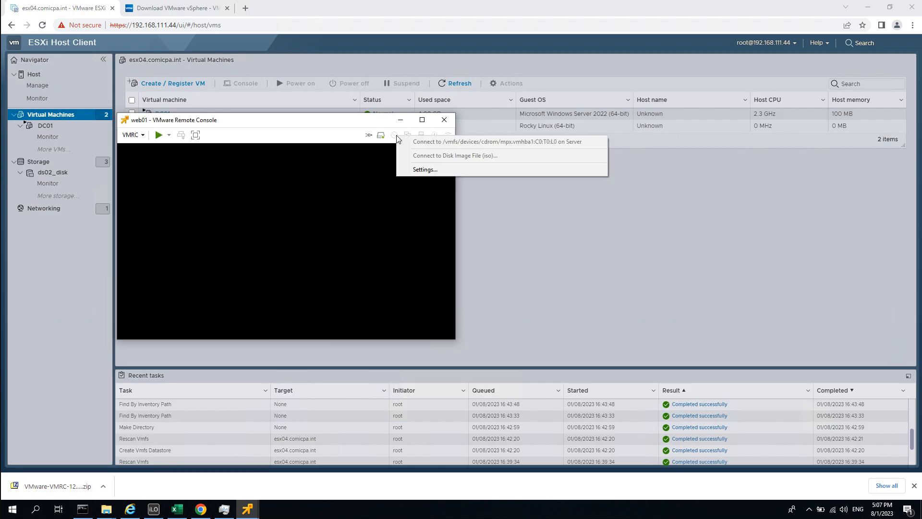
{"action": "left_click", "coordinate": [279, 129]}
{"action": "left_click_drag", "start_coordinate": [246, 123], "coordinate": [390, 117]}
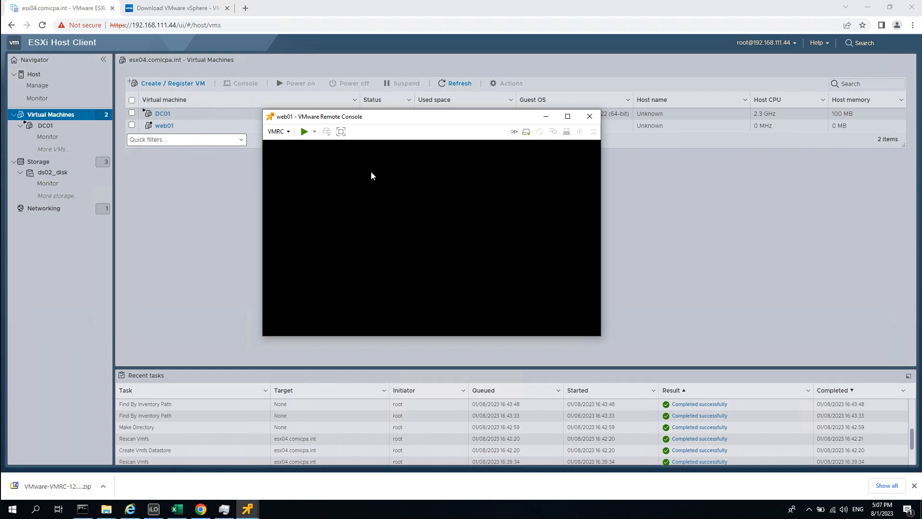
{"action": "left_click", "coordinate": [288, 132]}
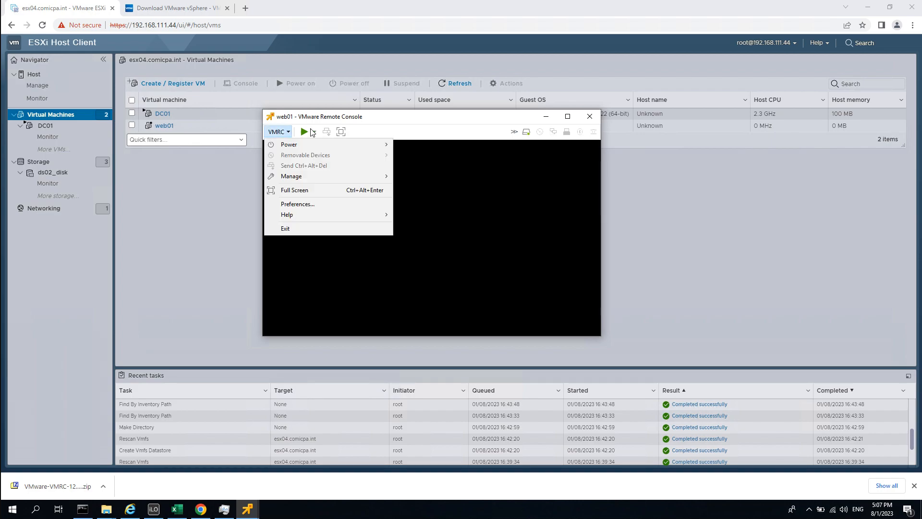
{"action": "left_click", "coordinate": [428, 129]}
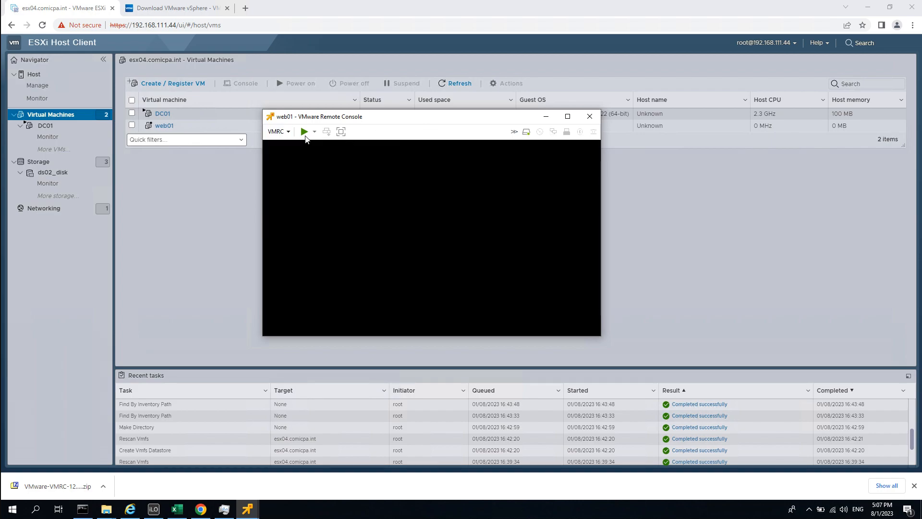
{"action": "left_click", "coordinate": [305, 132]}
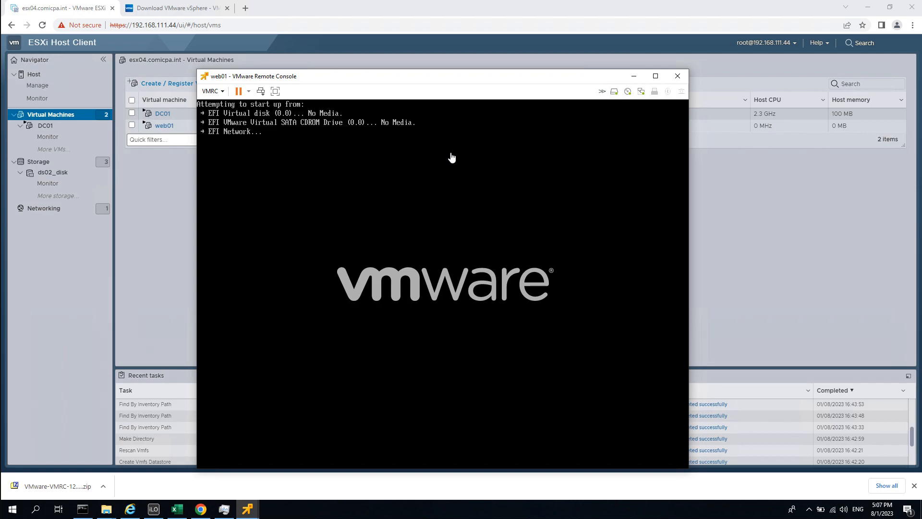
Bring the web01 console back to front and open its Virtual Machine Settings from the CD/DVD menu.
{"action": "left_click", "coordinate": [634, 76]}
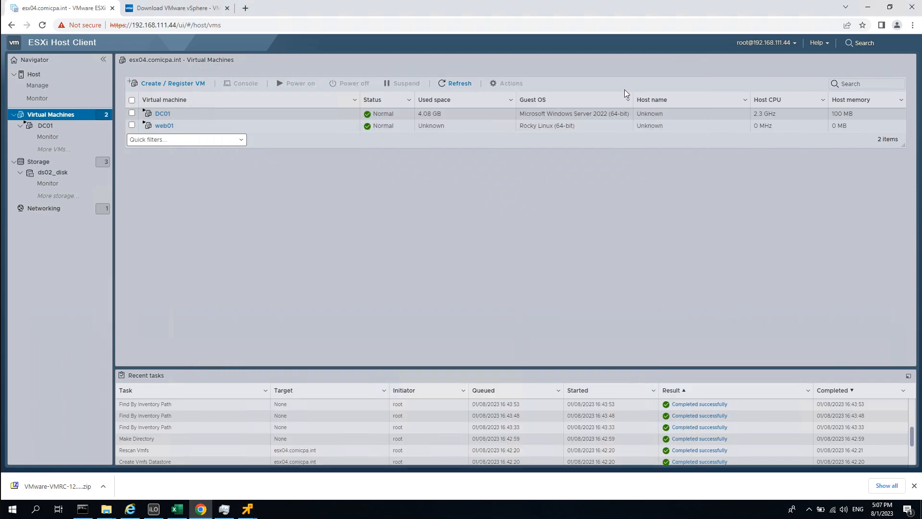
{"action": "mouse_move", "coordinate": [247, 509]}
{"action": "left_click", "coordinate": [300, 479]}
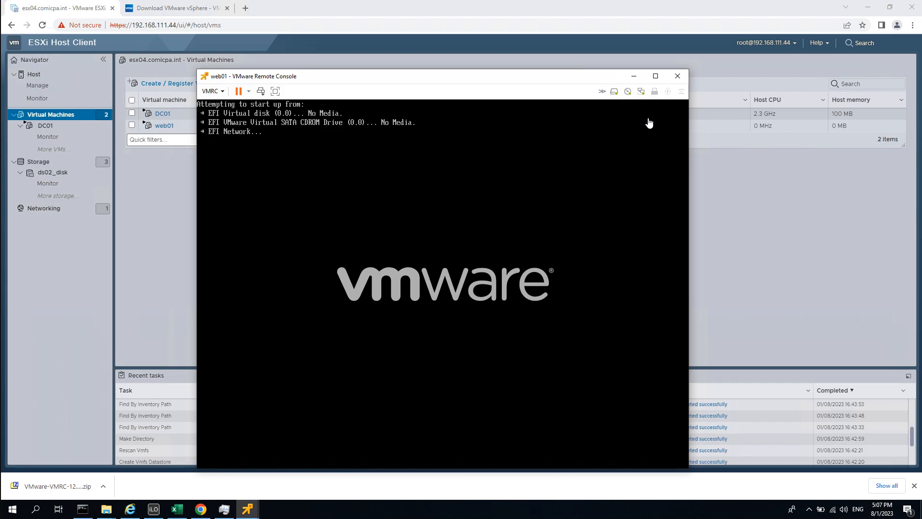
{"action": "left_click_drag", "start_coordinate": [565, 76], "coordinate": [565, 58]}
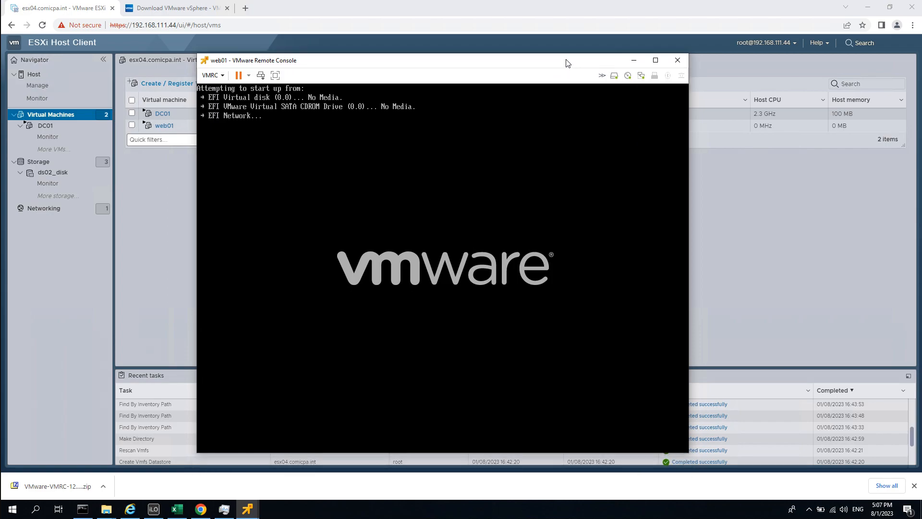
{"action": "left_click", "coordinate": [627, 73]}
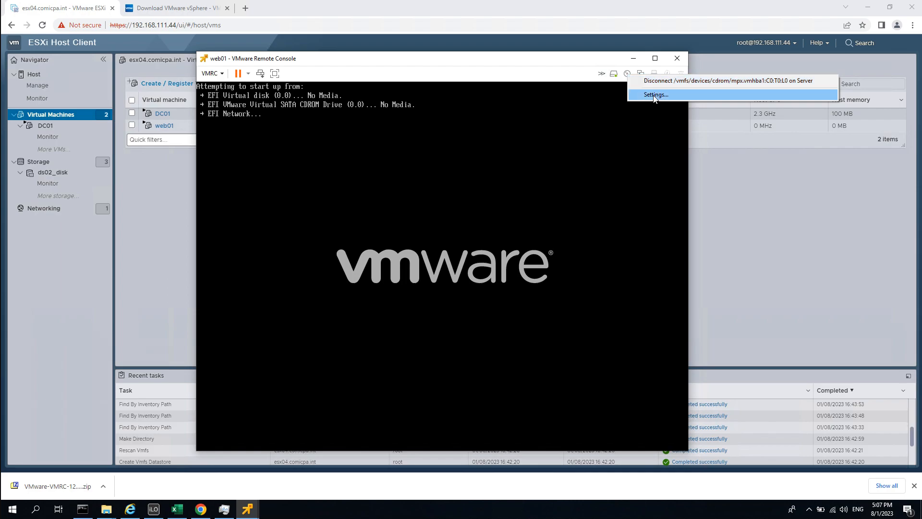
{"action": "left_click", "coordinate": [627, 74]}
{"action": "left_click", "coordinate": [627, 74]}
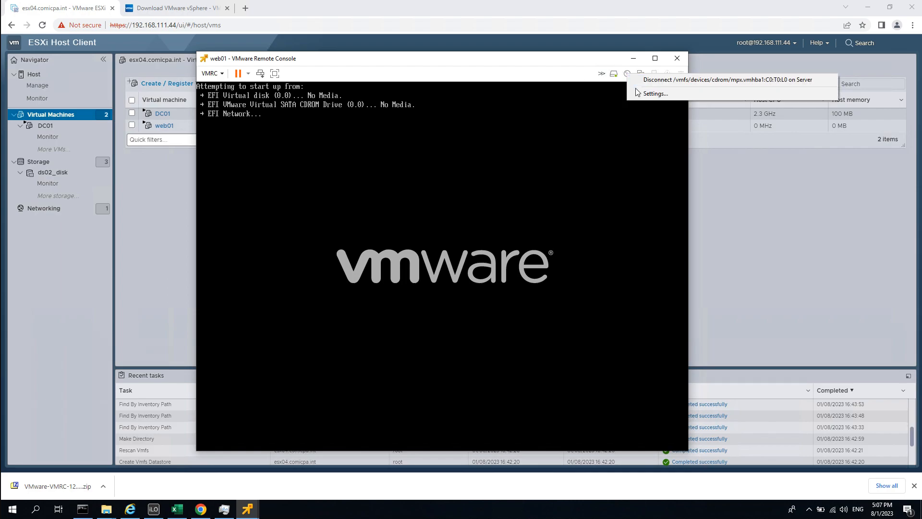
{"action": "left_click", "coordinate": [646, 94]}
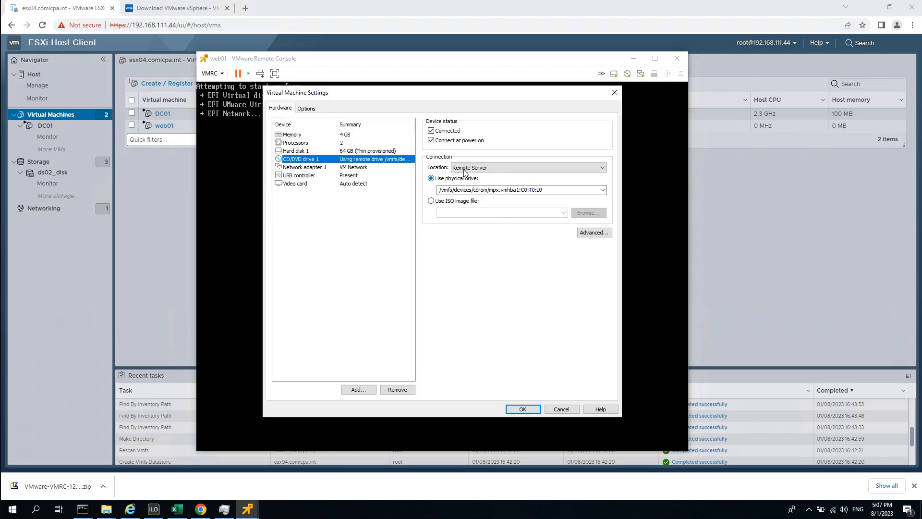
Set web01's CD/DVD drive to the local Rocky 9.0 ISO from Downloads\source and apply it.
{"action": "left_click", "coordinate": [527, 168]}
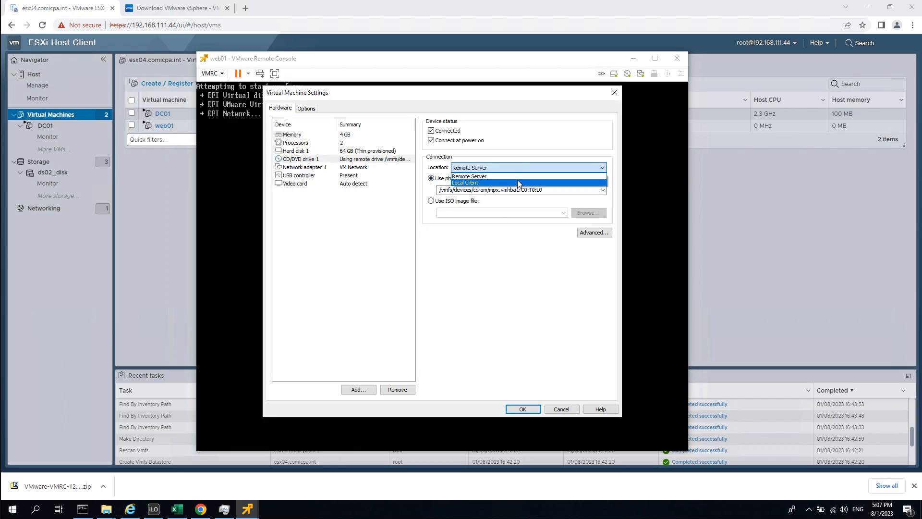
{"action": "left_click", "coordinate": [515, 182]}
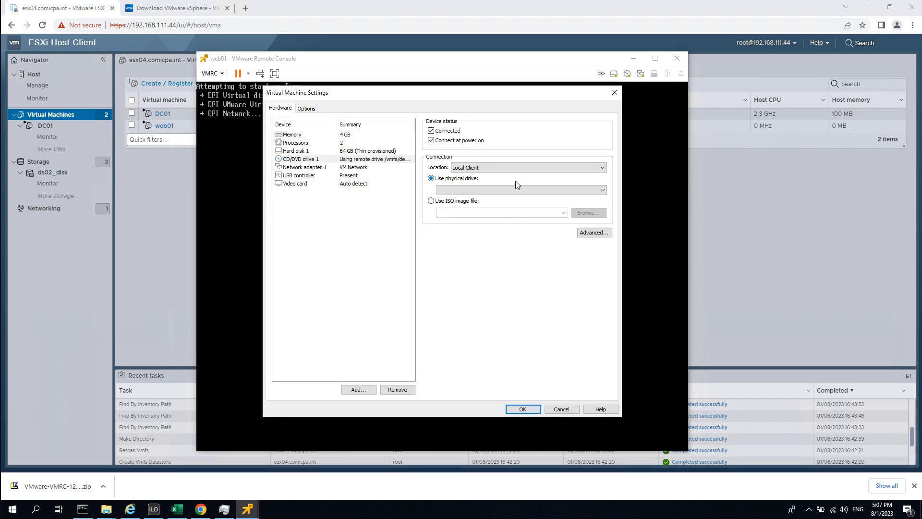
{"action": "left_click", "coordinate": [460, 205]}
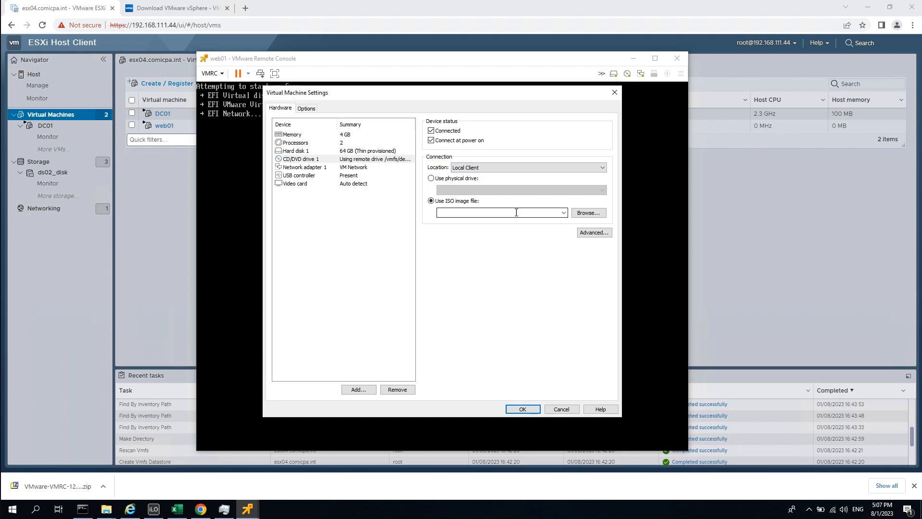
{"action": "left_click", "coordinate": [582, 214]}
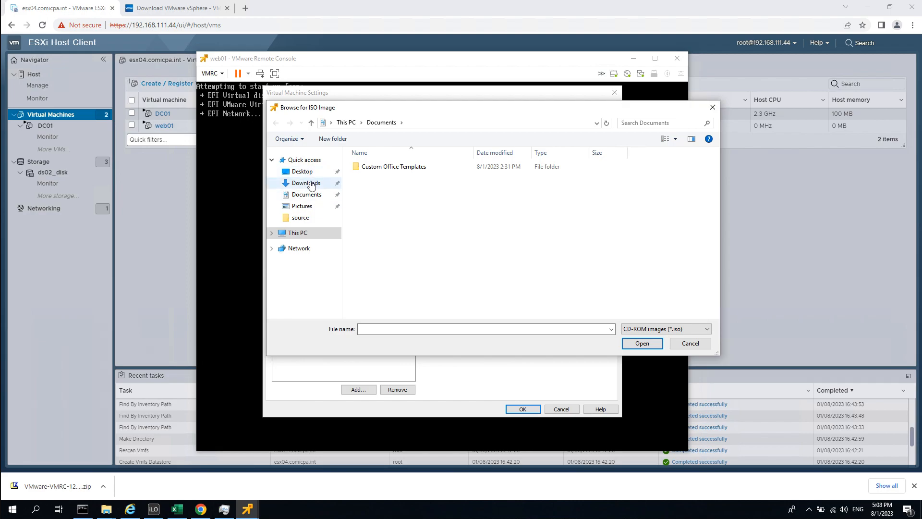
{"action": "left_click", "coordinate": [312, 185]}
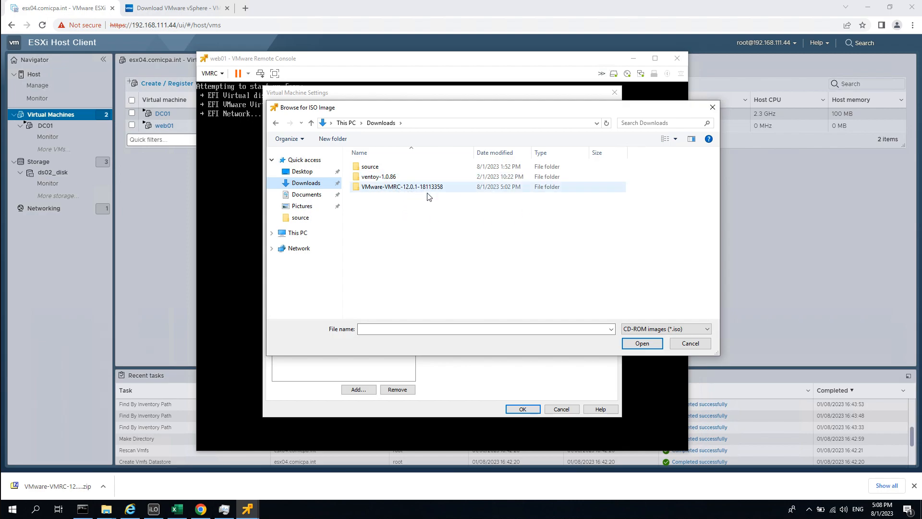
{"action": "double_click", "coordinate": [377, 166]}
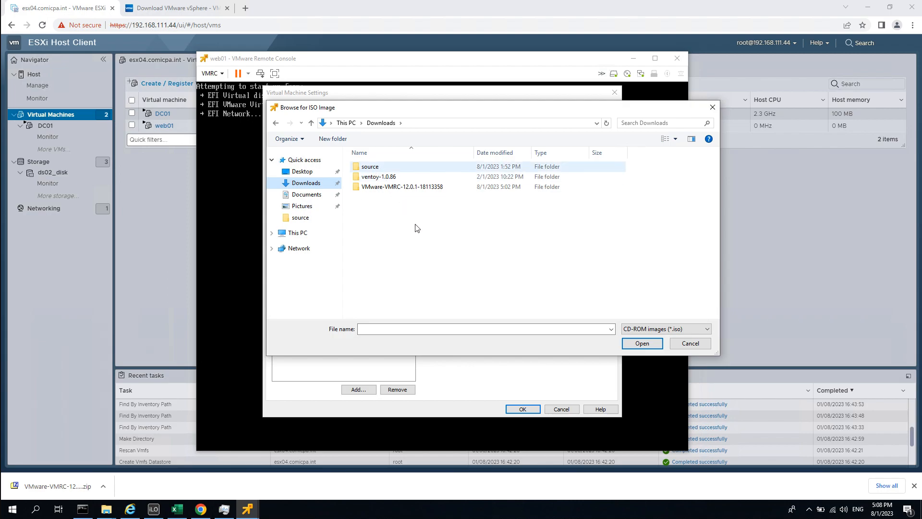
{"action": "double_click", "coordinate": [379, 187]}
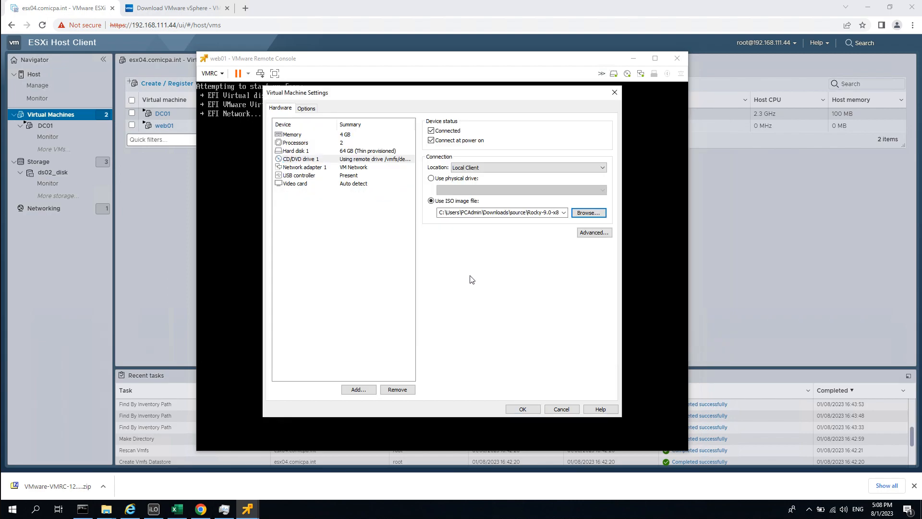
{"action": "left_click", "coordinate": [523, 407]}
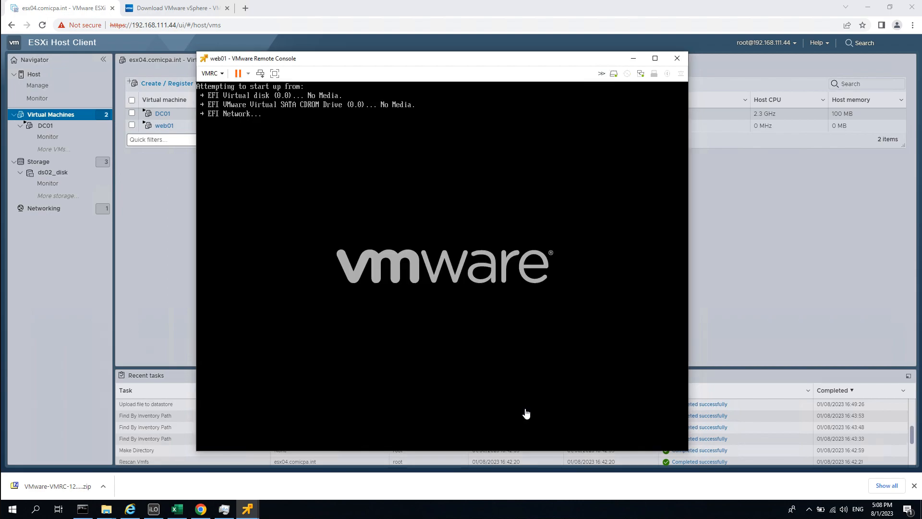
Skip the installation media check with Esc so web01 boots the Rocky Linux installer.
{"action": "left_click", "coordinate": [365, 165]}
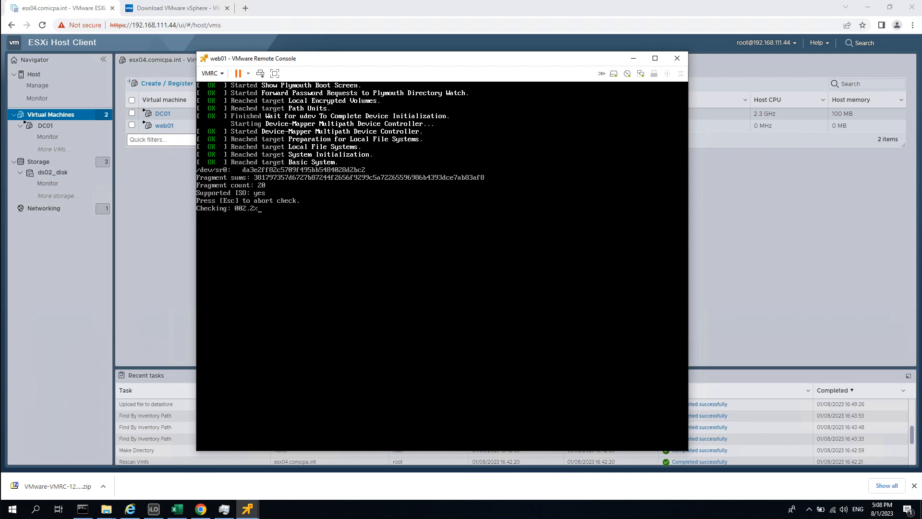
{"action": "key", "text": "Escape"}
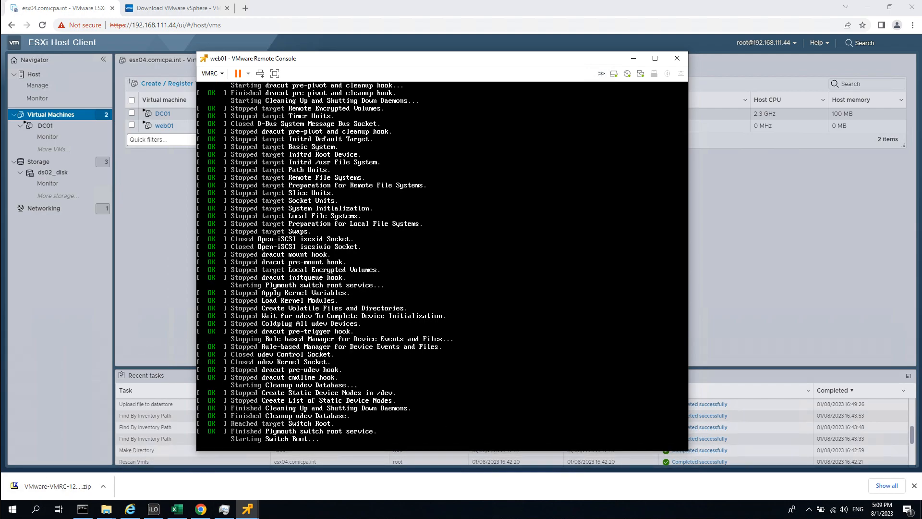
{"action": "left_click_drag", "start_coordinate": [395, 56], "coordinate": [408, 48]}
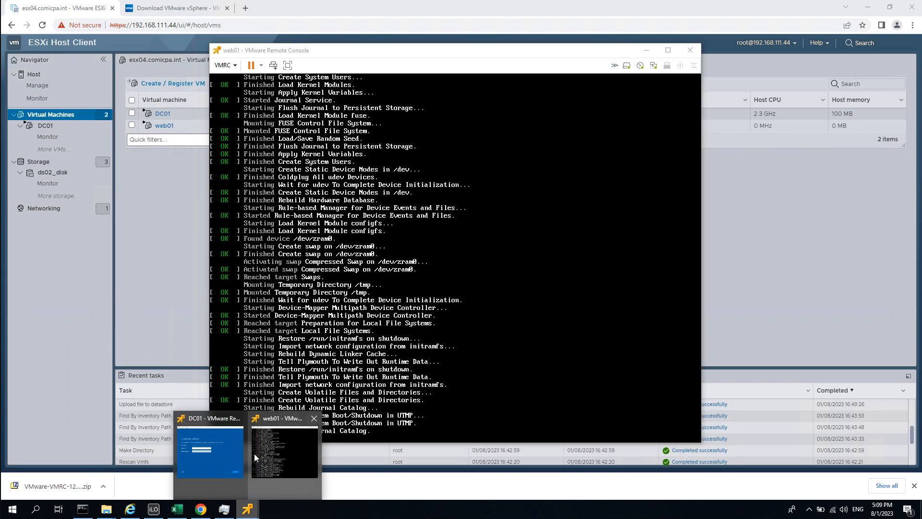
Set and confirm DC01's administrator password to finish Windows setup.
{"action": "left_click", "coordinate": [212, 449]}
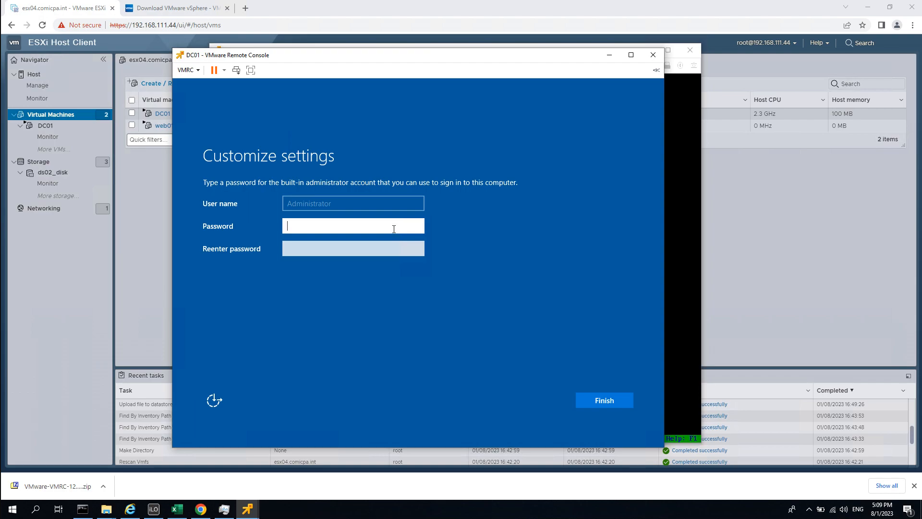
{"action": "type", "text": "P@ssw0rd"}
{"action": "key", "text": "Tab"}
{"action": "type", "text": "P@ssw0rd"}
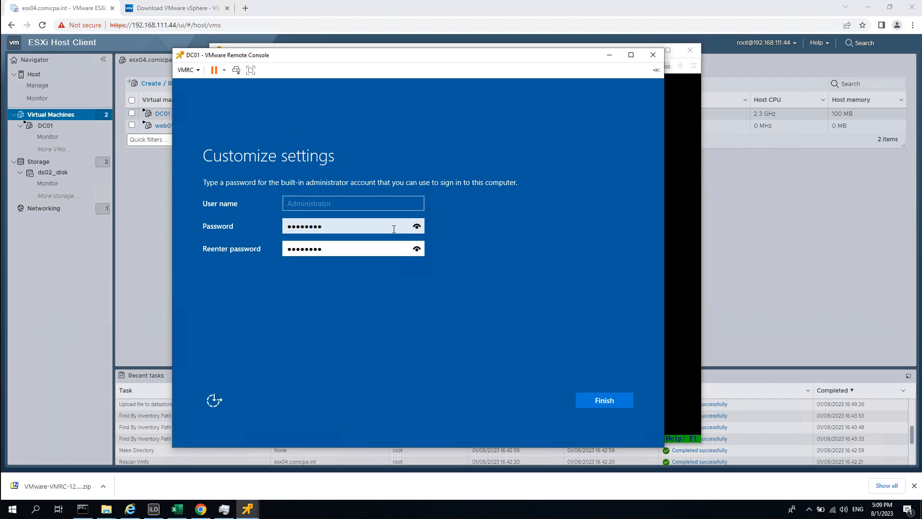
{"action": "key", "text": "Return"}
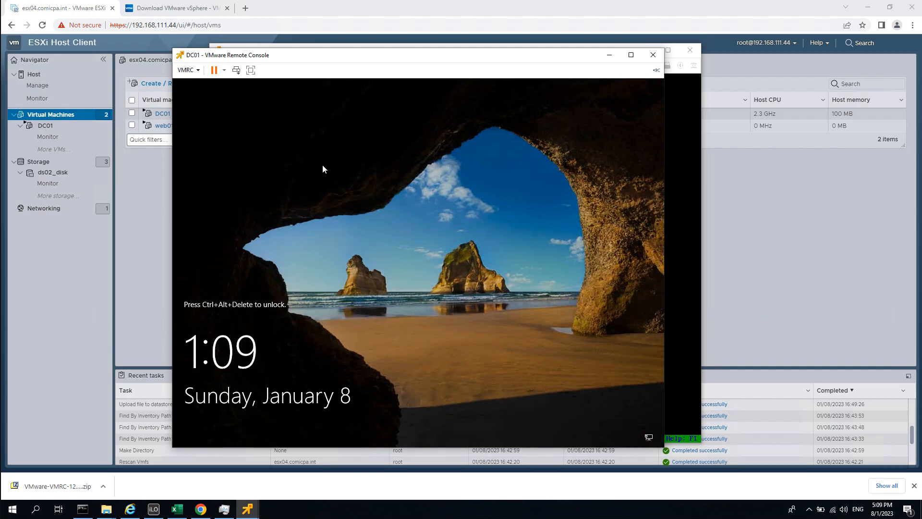
Send Ctrl+Alt+Del, sign in as Administrator, and allow network discovery.
{"action": "left_click", "coordinate": [196, 73]}
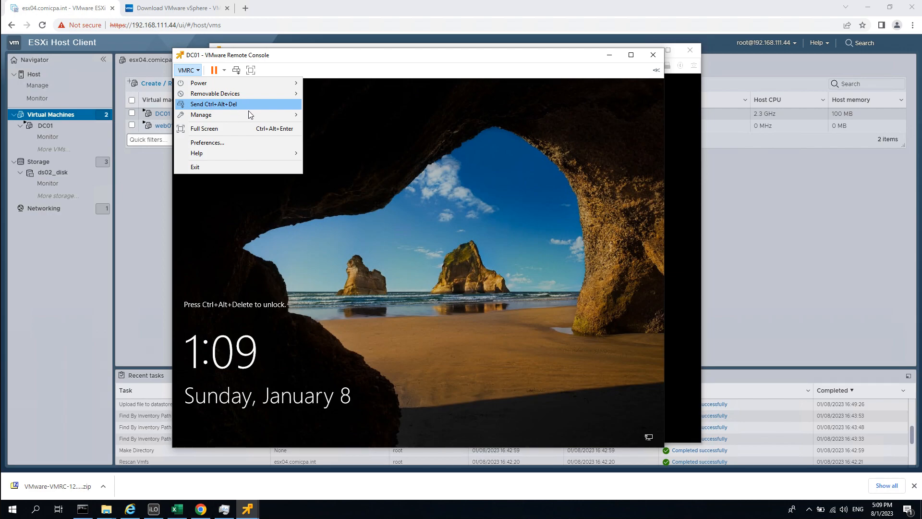
{"action": "left_click", "coordinate": [226, 105]}
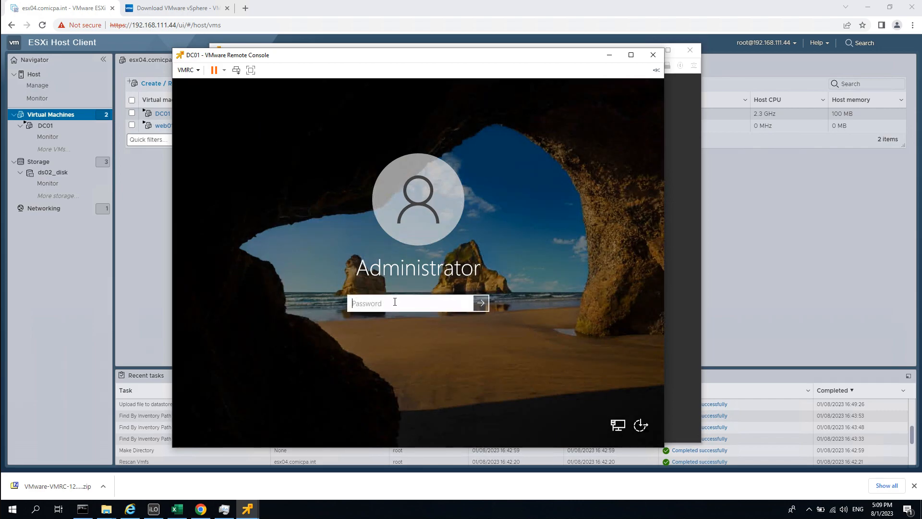
{"action": "type", "text": "********"}
{"action": "key", "text": "Return"}
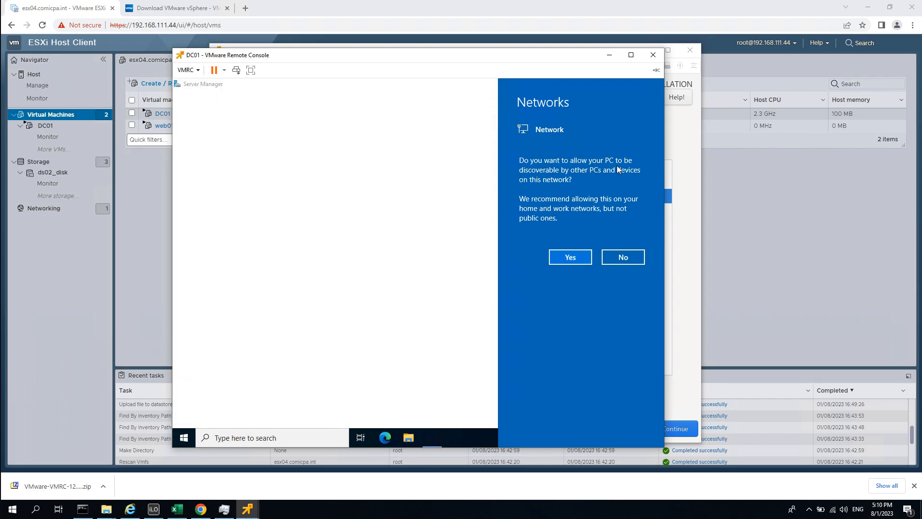
{"action": "left_click", "coordinate": [565, 257]}
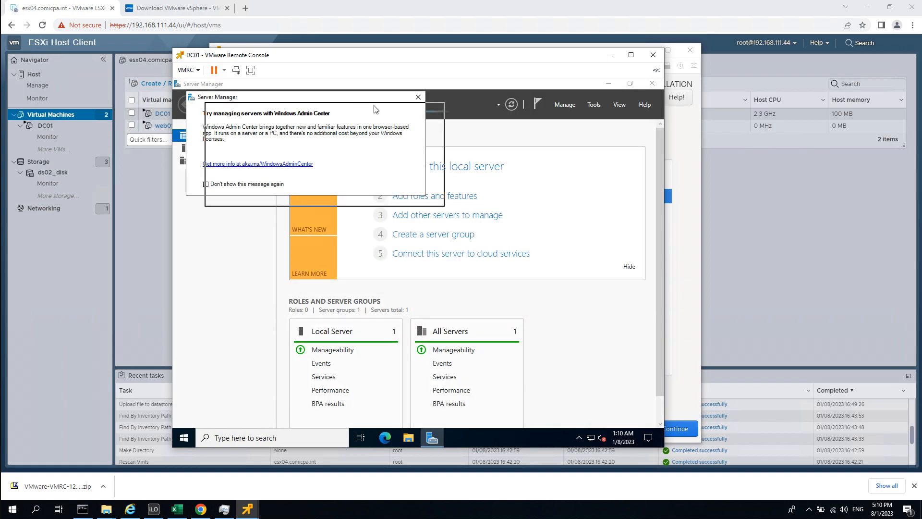
Close the DC01 remote console window and choose English in the Rocky installer.
{"action": "left_click", "coordinate": [198, 71]}
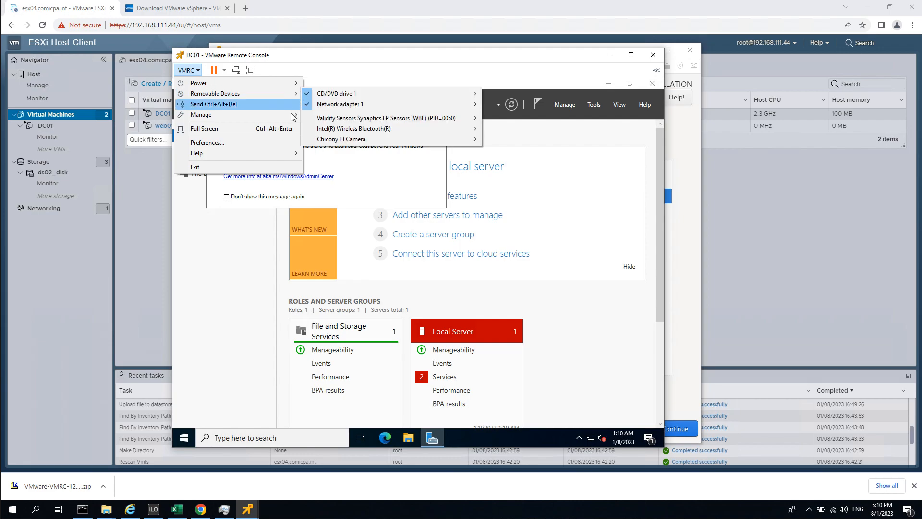
{"action": "mouse_move", "coordinate": [293, 118]}
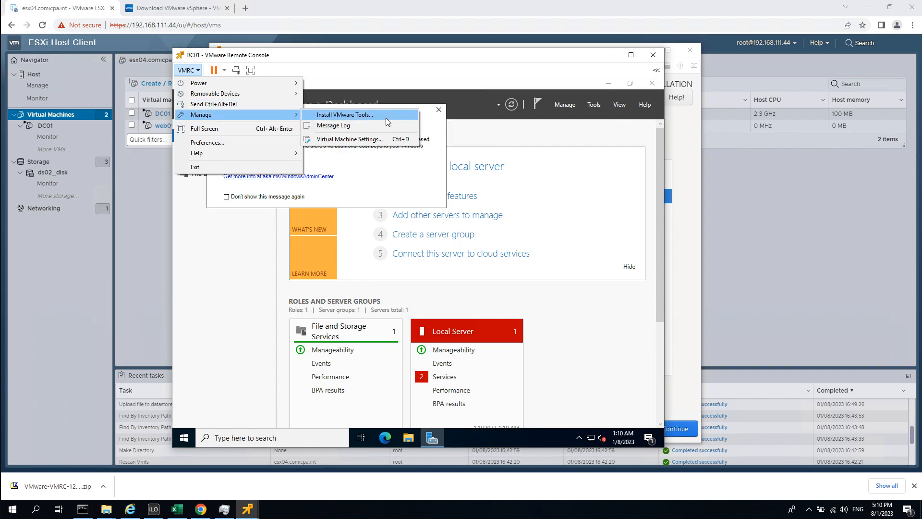
{"action": "left_click", "coordinate": [653, 56]}
{"action": "left_click", "coordinate": [653, 56]}
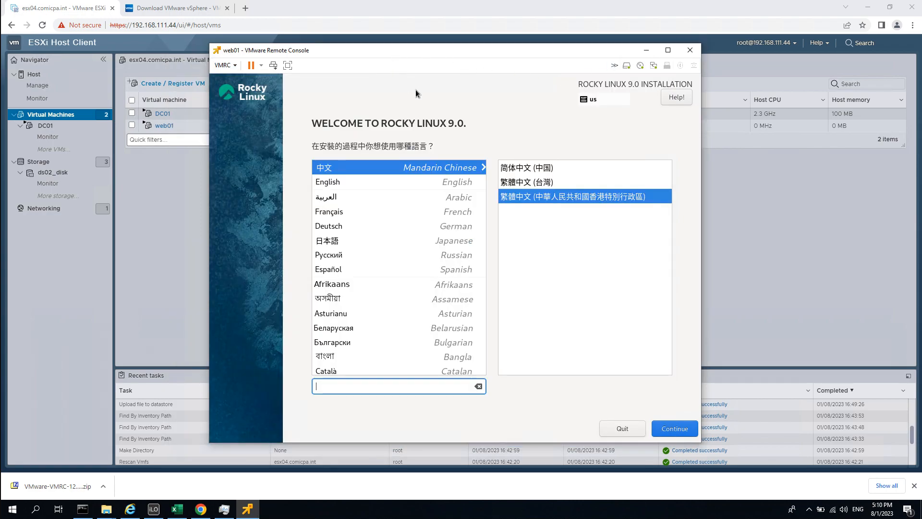
{"action": "left_click", "coordinate": [339, 181]}
Open DC01's summary page in the ESXi Host Client.
{"action": "left_click", "coordinate": [203, 221]}
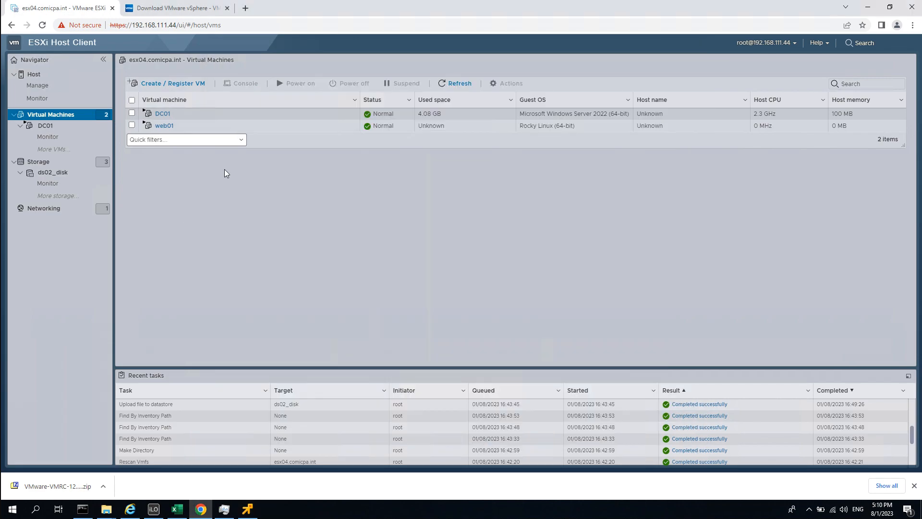
{"action": "right_click", "coordinate": [164, 113]}
{"action": "mouse_move", "coordinate": [214, 160]}
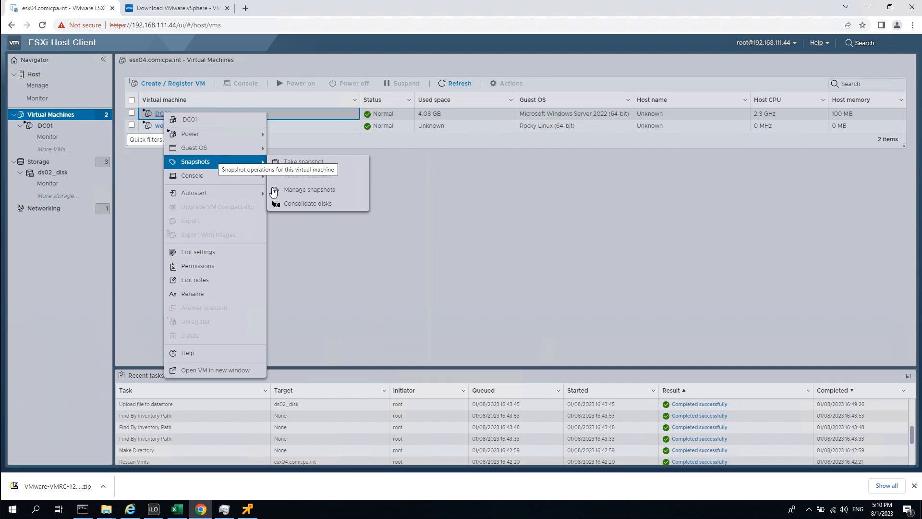
{"action": "left_click", "coordinate": [137, 107]}
{"action": "left_click", "coordinate": [87, 128]}
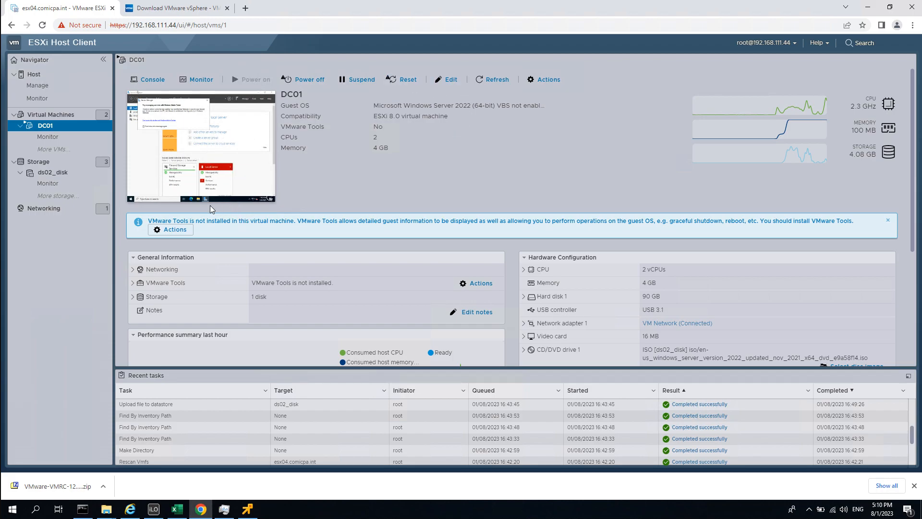
Open the Console menu on DC01's summary page.
{"action": "left_click", "coordinate": [173, 229]}
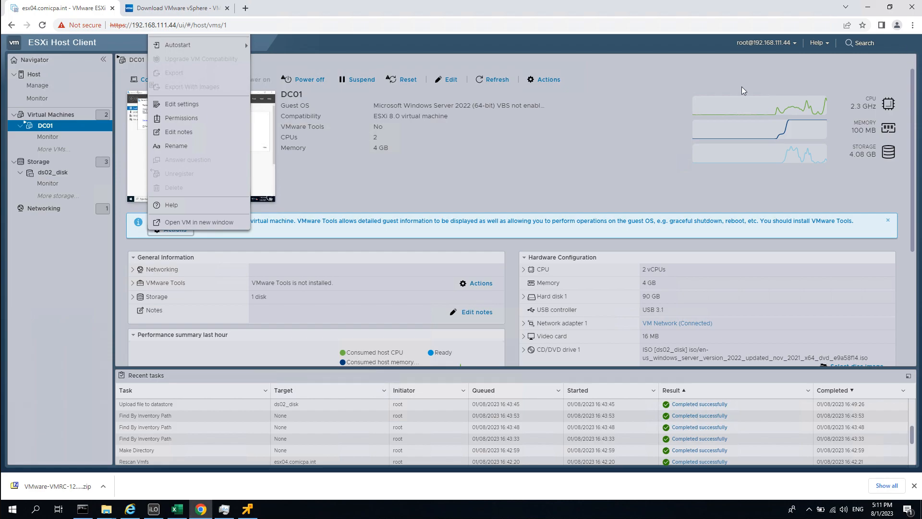
{"action": "left_click", "coordinate": [413, 224]}
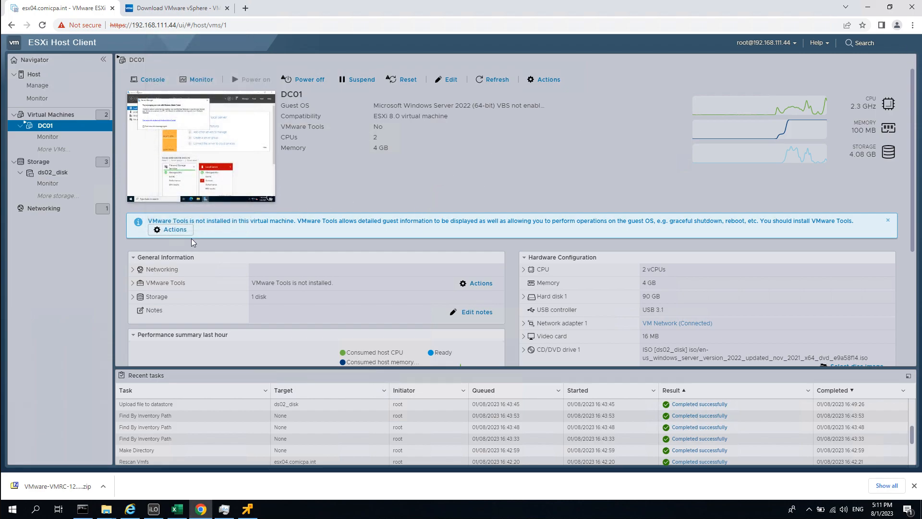
{"action": "left_click", "coordinate": [174, 230]}
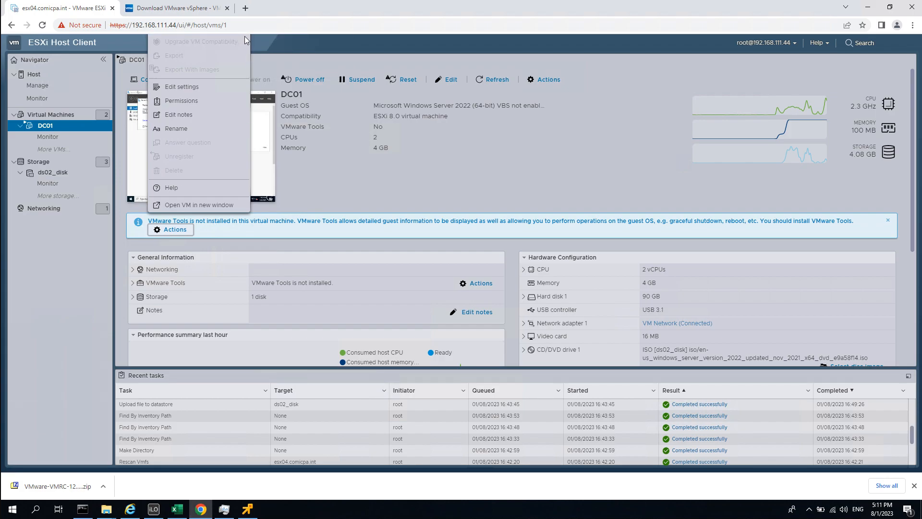
{"action": "mouse_move", "coordinate": [248, 39]}
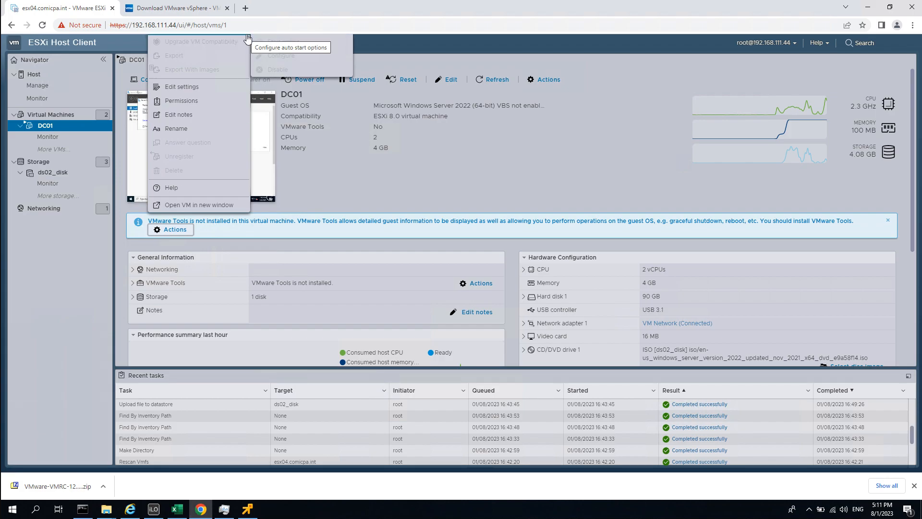
{"action": "left_click", "coordinate": [389, 193]}
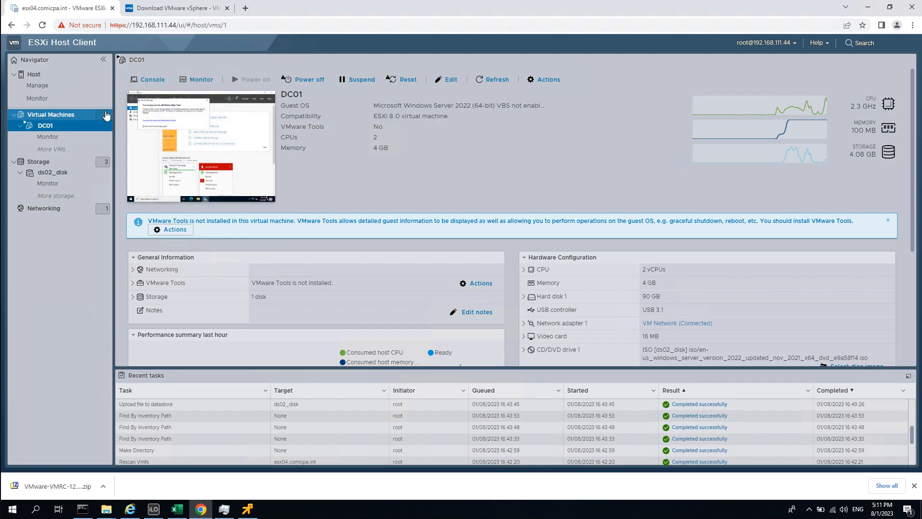
{"action": "left_click", "coordinate": [155, 81]}
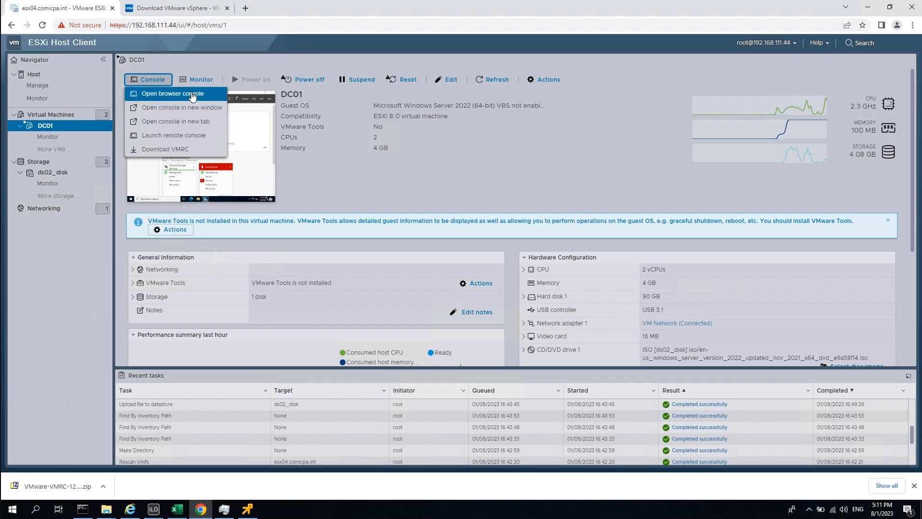
Open DC01's browser console, mount VMware Tools via Guest OS, and minimize Server Manager.
{"action": "left_click", "coordinate": [193, 96]}
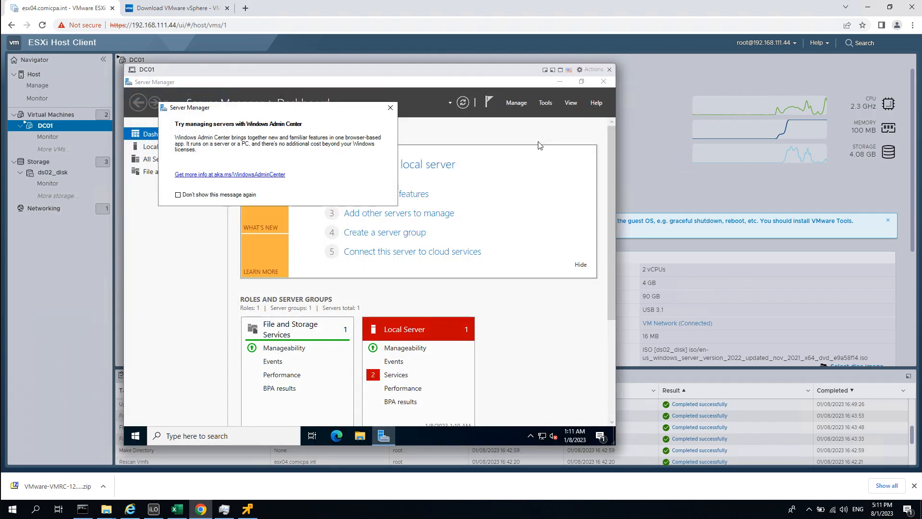
{"action": "left_click", "coordinate": [588, 70]}
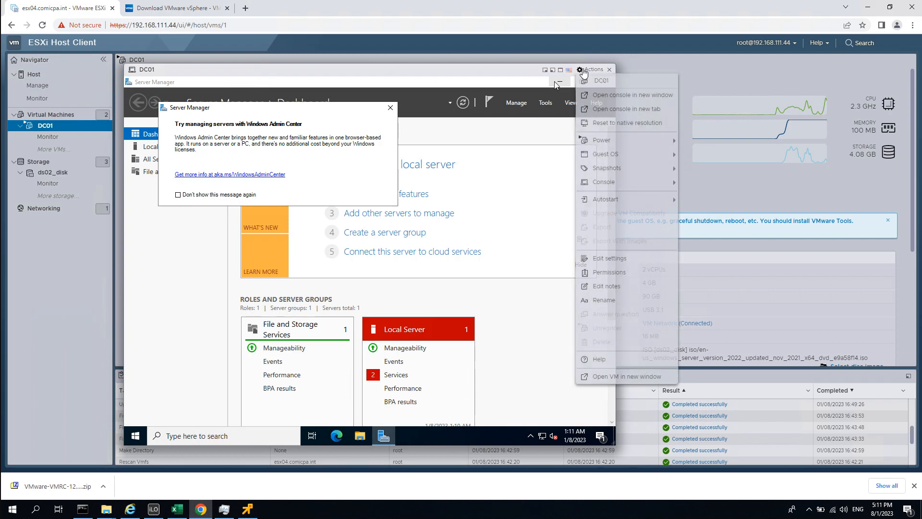
{"action": "mouse_move", "coordinate": [645, 169]}
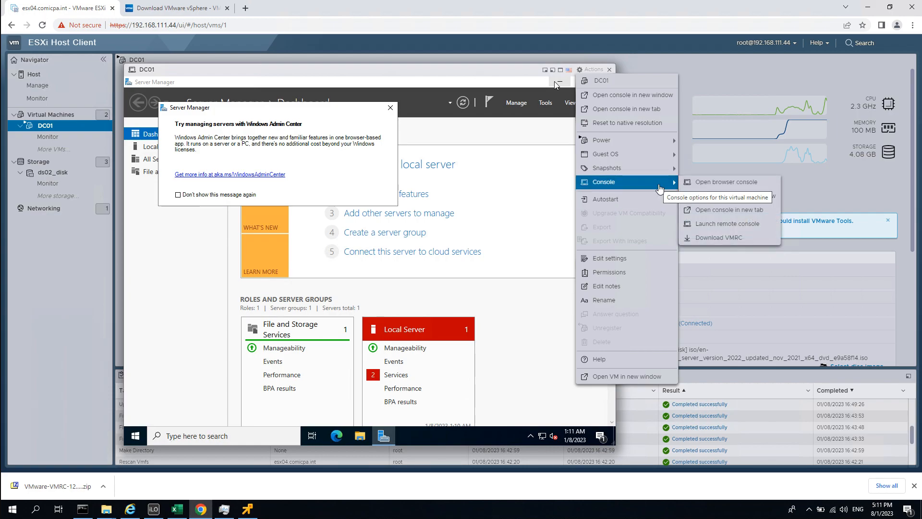
{"action": "mouse_move", "coordinate": [656, 154]}
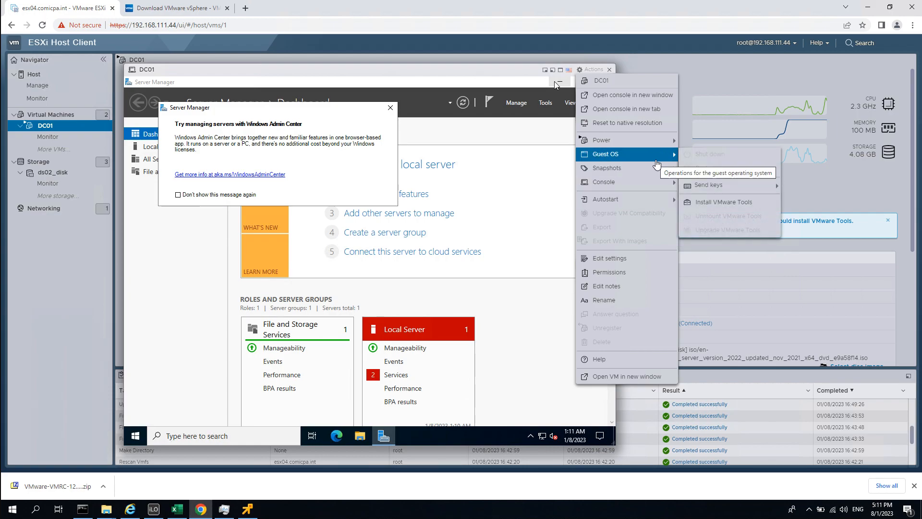
{"action": "left_click", "coordinate": [744, 204]}
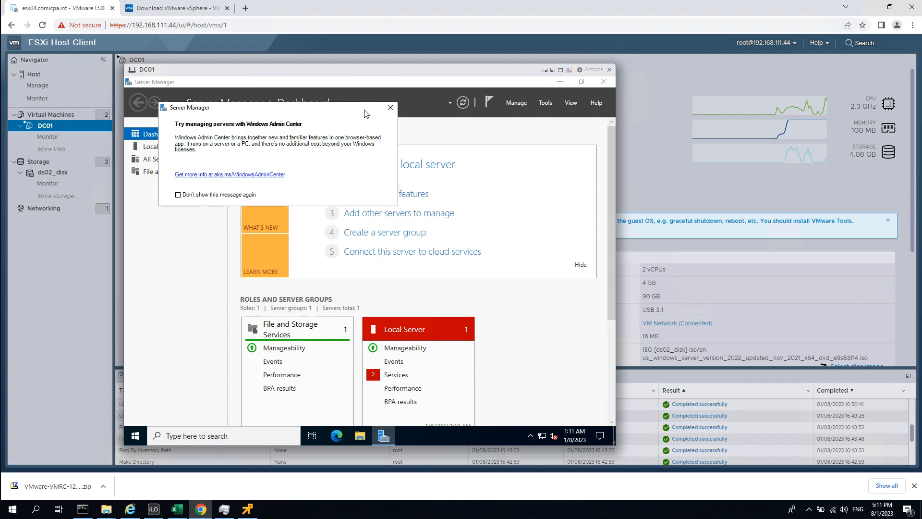
{"action": "left_click_drag", "start_coordinate": [364, 113], "coordinate": [469, 200]}
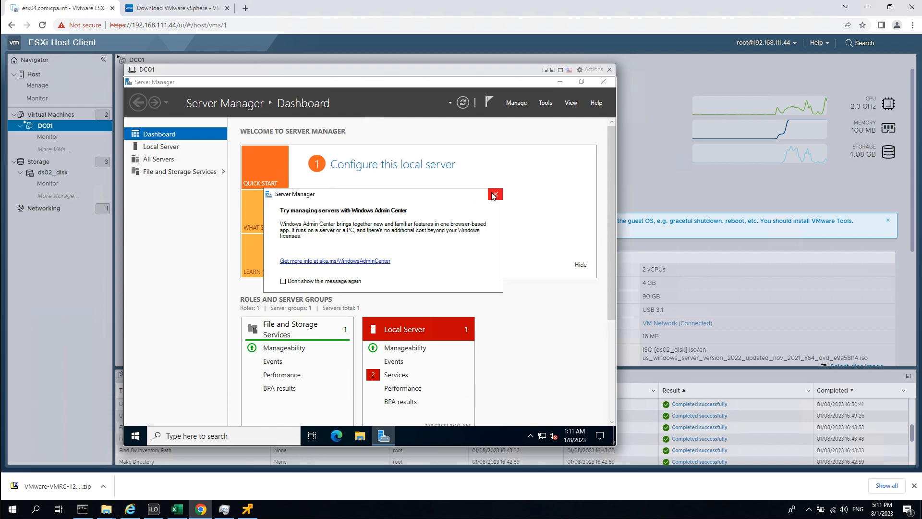
{"action": "left_click", "coordinate": [559, 82]}
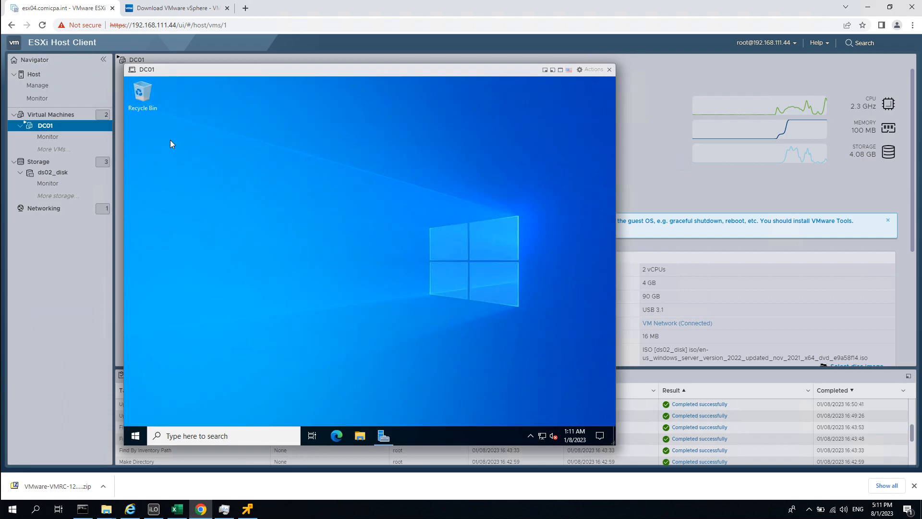
Run setup64.exe from the VMware Tools DVD drive (D:) on DC01.
{"action": "double_click", "coordinate": [145, 99]}
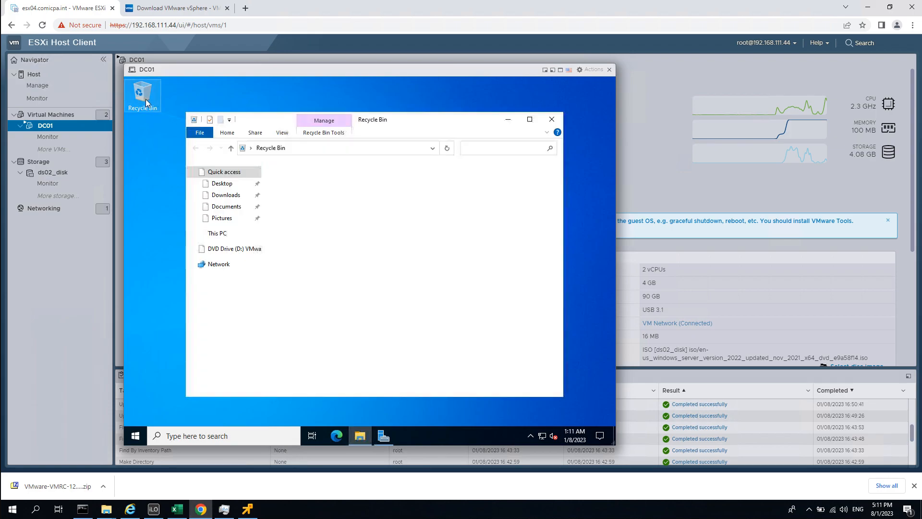
{"action": "left_click", "coordinate": [216, 236]}
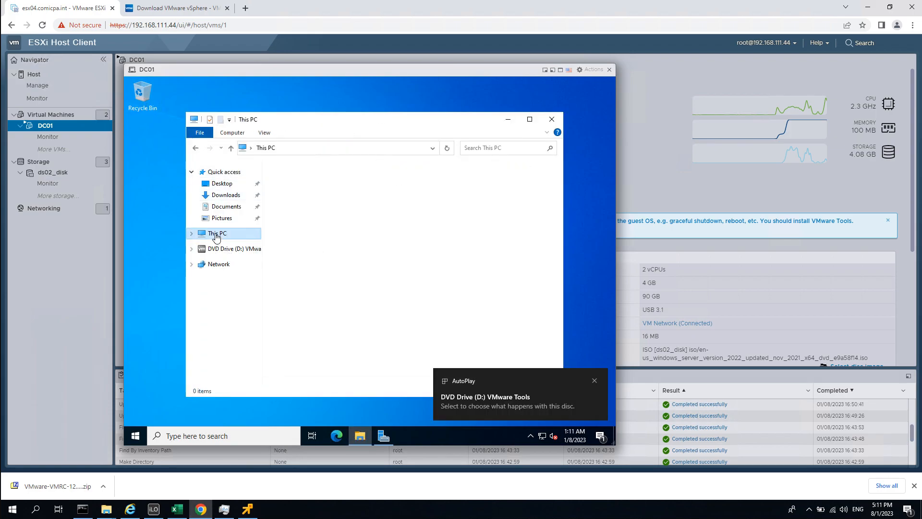
{"action": "left_click", "coordinate": [497, 405]}
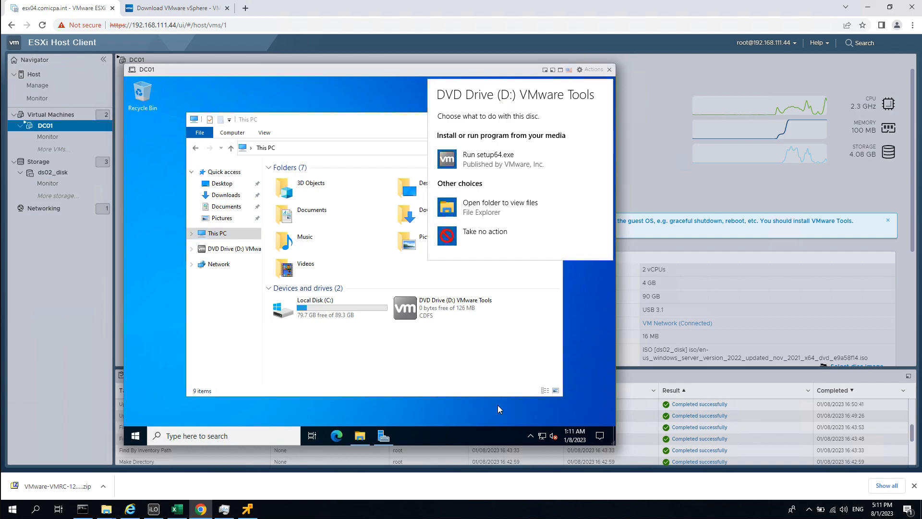
{"action": "left_click", "coordinate": [511, 164]}
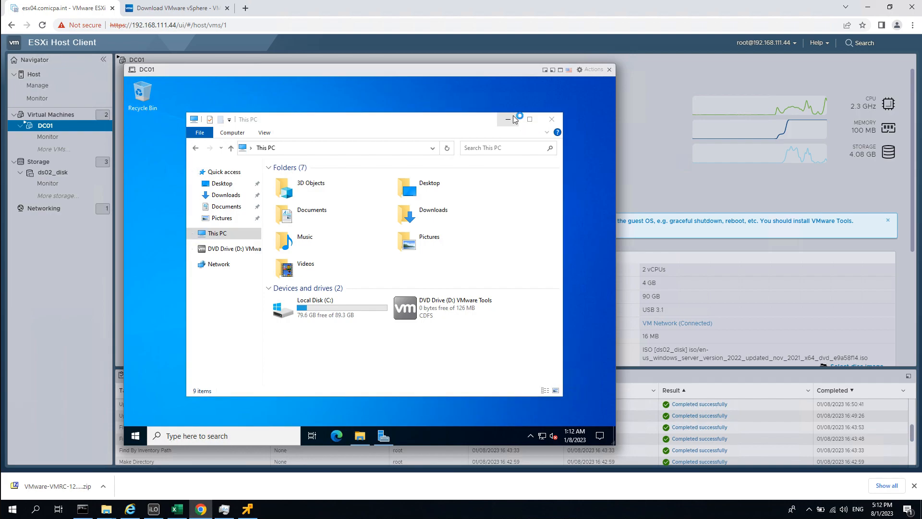
{"action": "left_click", "coordinate": [512, 117]}
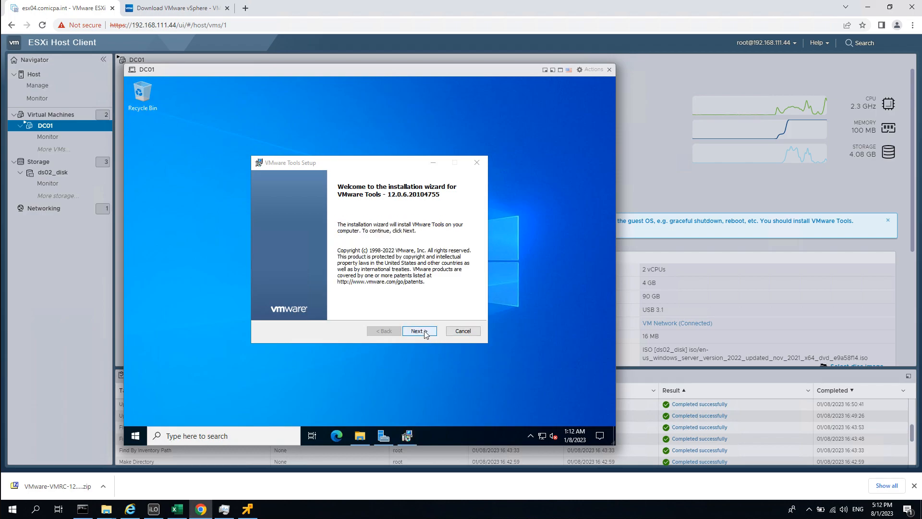
Install VMware Tools with the Typical setup, allow network discovery, and restart DC01.
{"action": "left_click", "coordinate": [426, 334]}
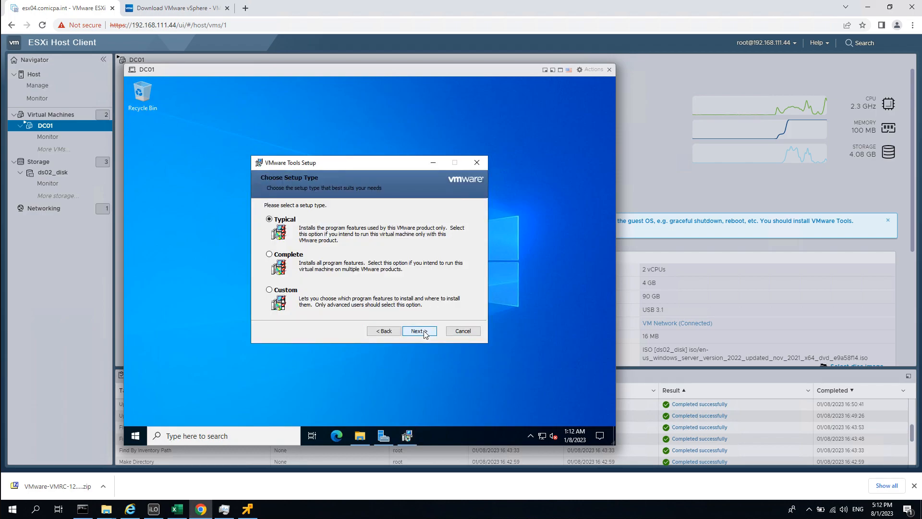
{"action": "left_click", "coordinate": [426, 333]}
{"action": "left_click", "coordinate": [424, 334]}
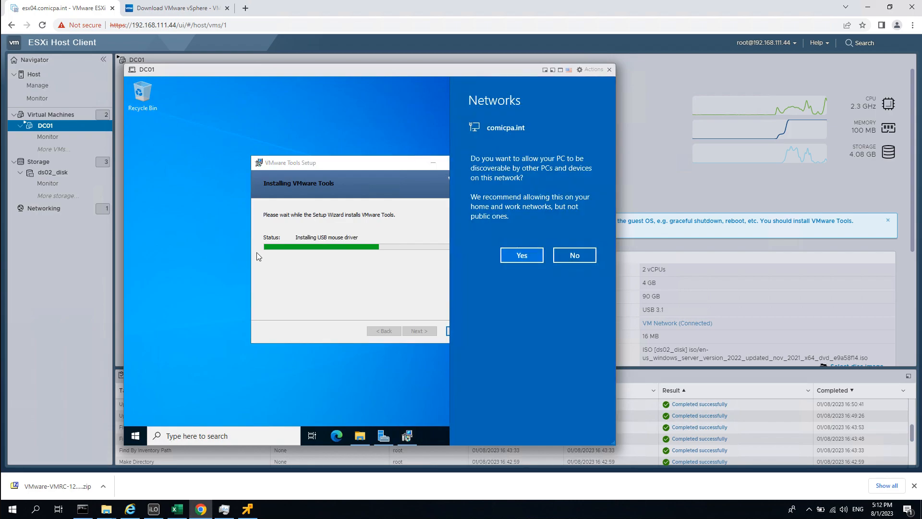
{"action": "left_click", "coordinate": [517, 256]}
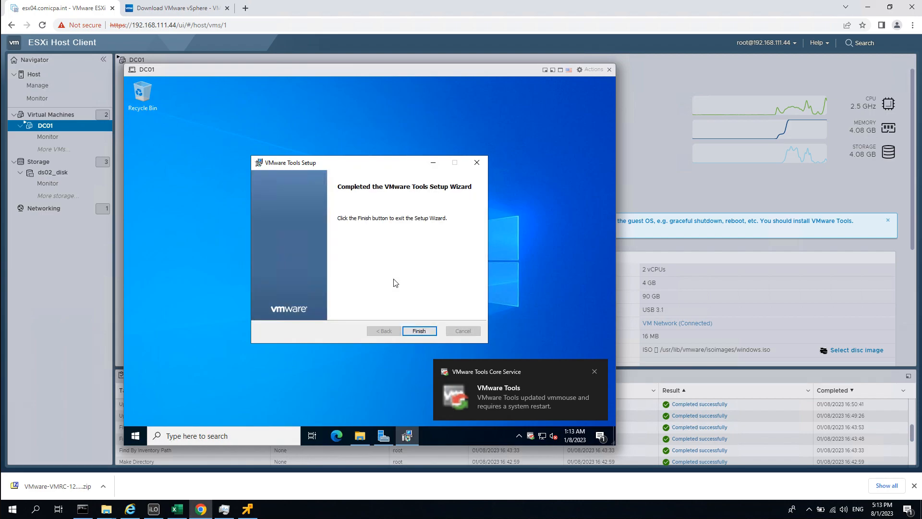
{"action": "left_click", "coordinate": [429, 331]}
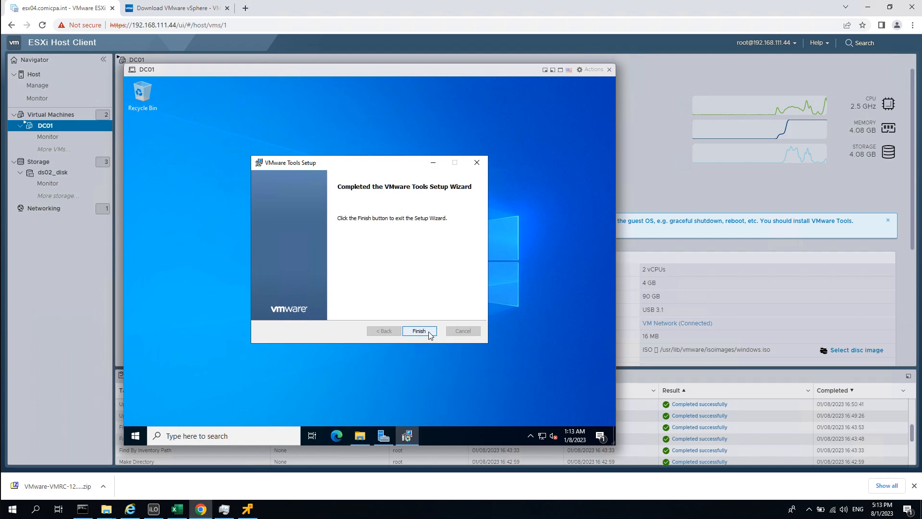
{"action": "left_click", "coordinate": [346, 279]}
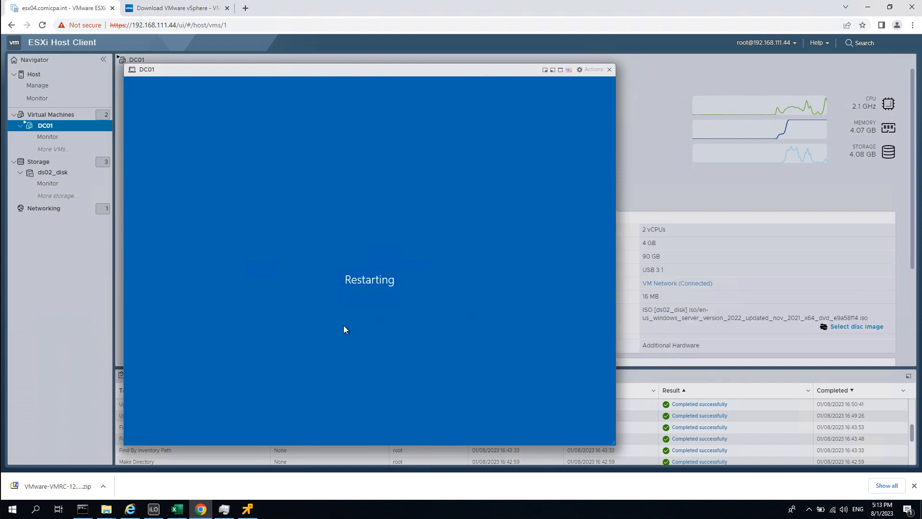
Bring web01's console forward and accept automatic partitioning on the 64 GiB disk.
{"action": "left_click", "coordinate": [249, 508]}
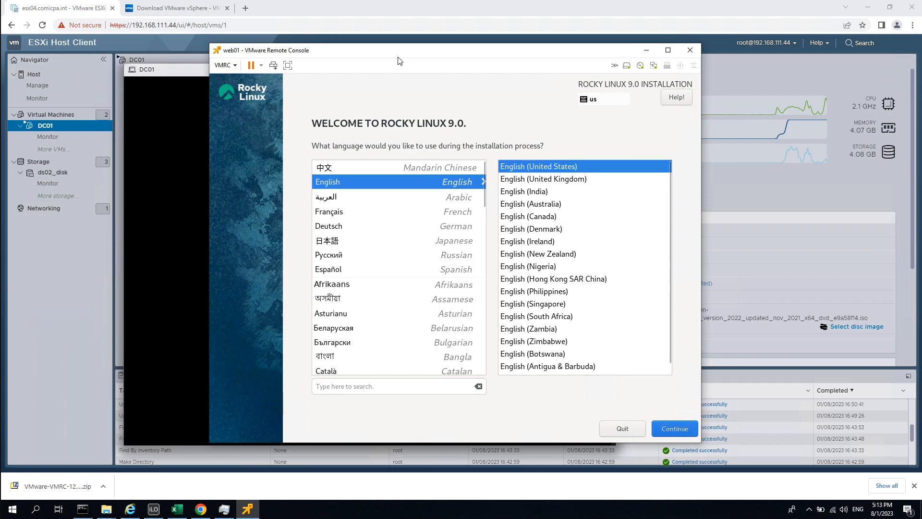
{"action": "left_click_drag", "start_coordinate": [382, 51], "coordinate": [443, 50]}
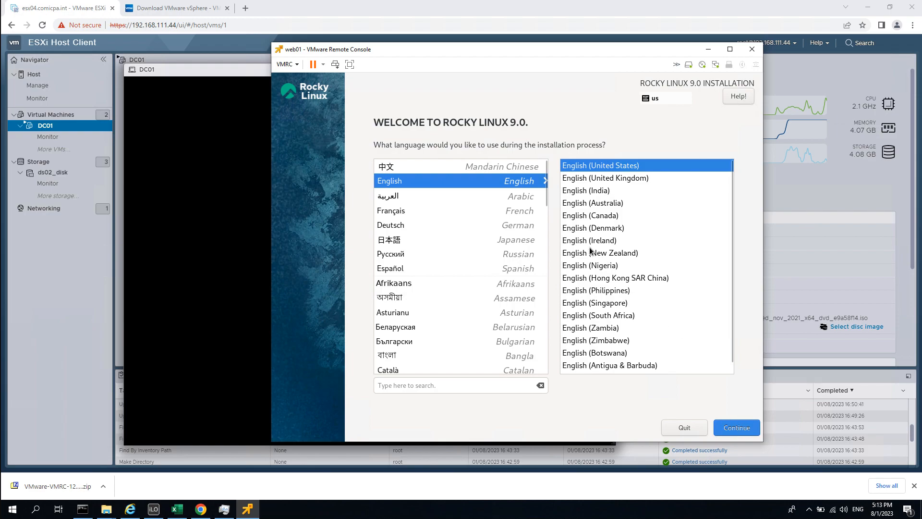
{"action": "left_click_drag", "start_coordinate": [311, 51], "coordinate": [327, 47]}
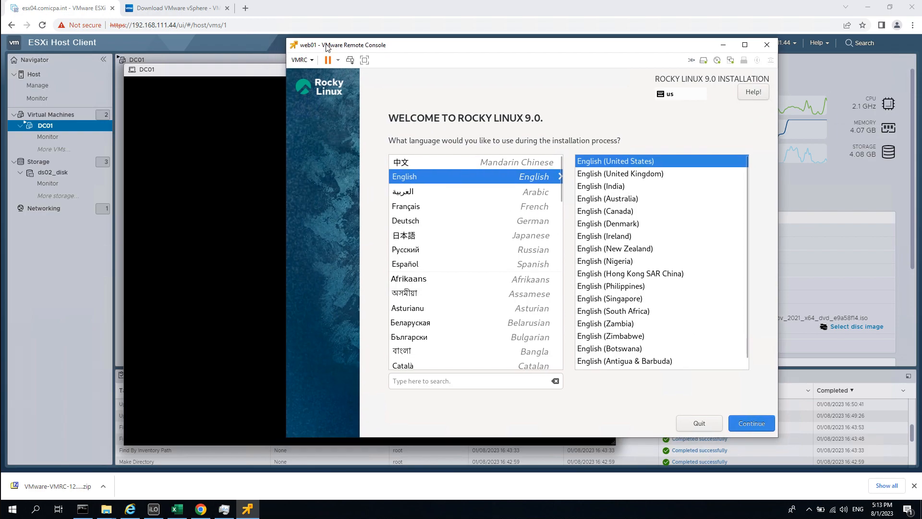
{"action": "left_click", "coordinate": [256, 74]}
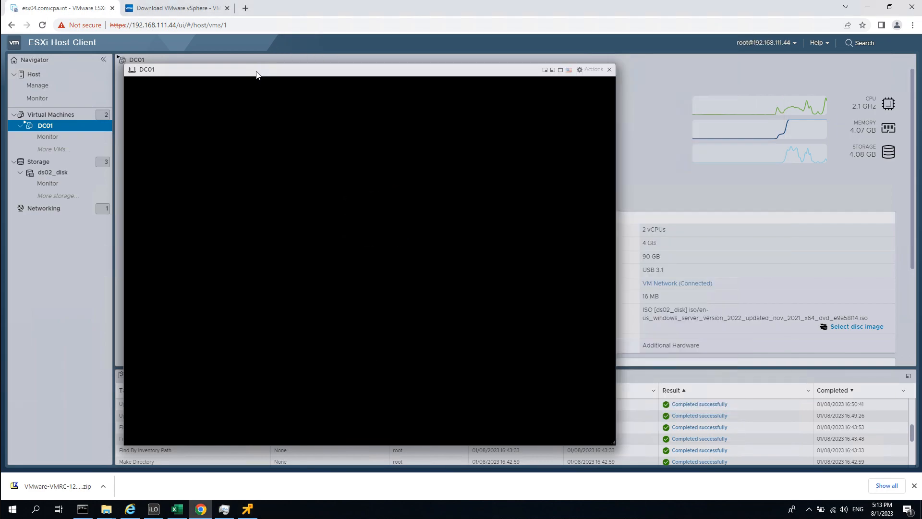
{"action": "left_click", "coordinate": [247, 508]}
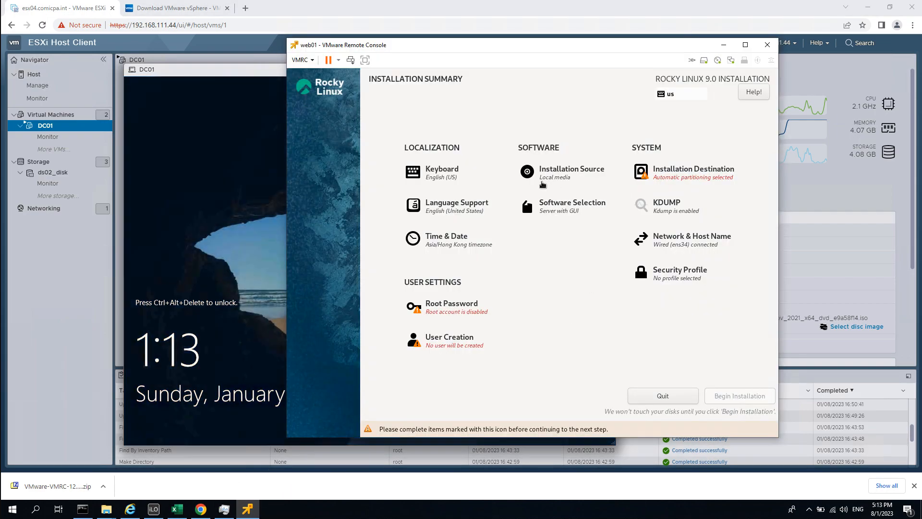
{"action": "left_click", "coordinate": [699, 175]}
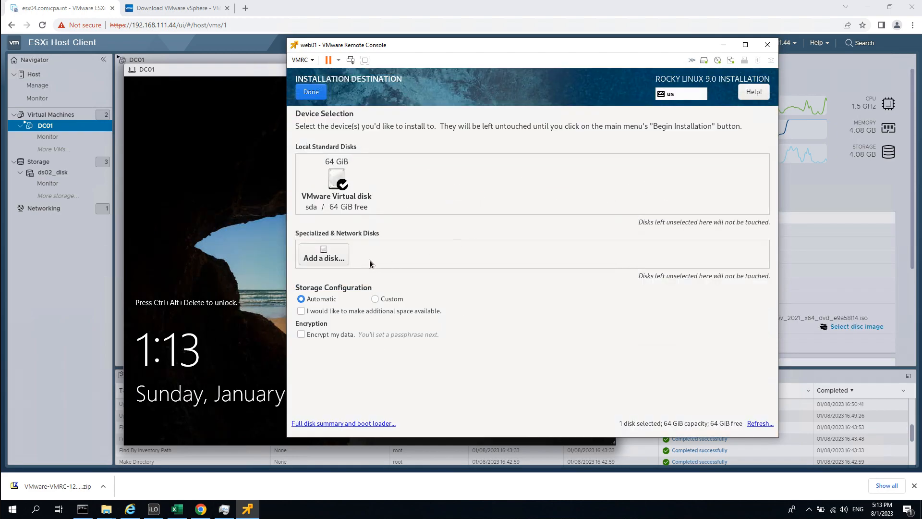
{"action": "left_click", "coordinate": [317, 94]}
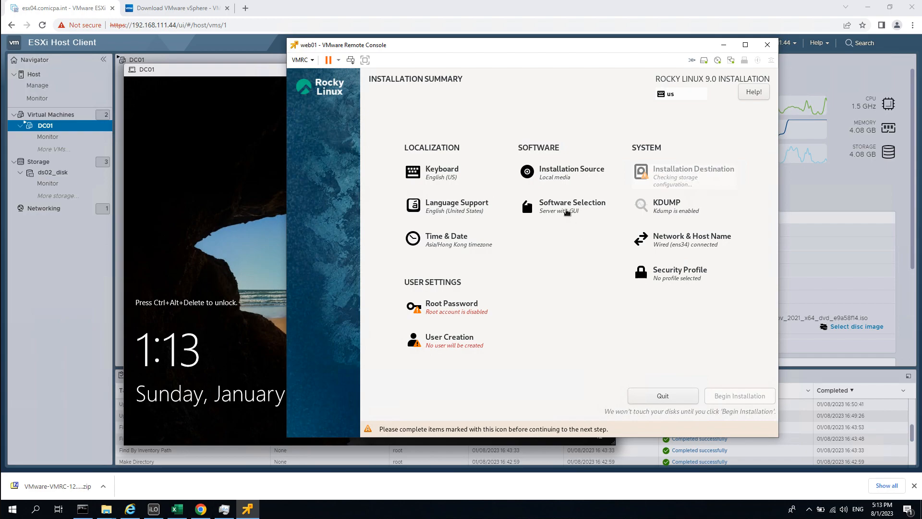
Choose Minimal Install with Legacy UNIX, Development, RPM Development and System Tools add-ons.
{"action": "left_click", "coordinate": [567, 213]}
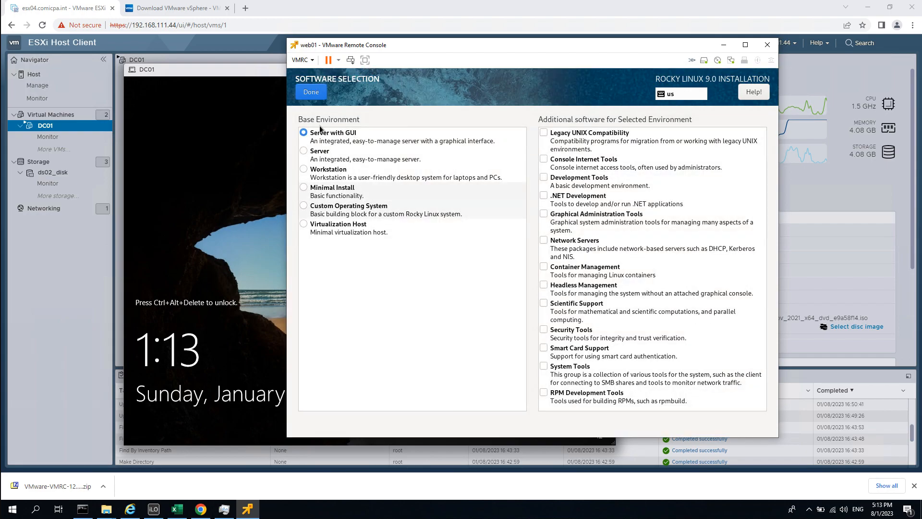
{"action": "left_click", "coordinate": [306, 191]}
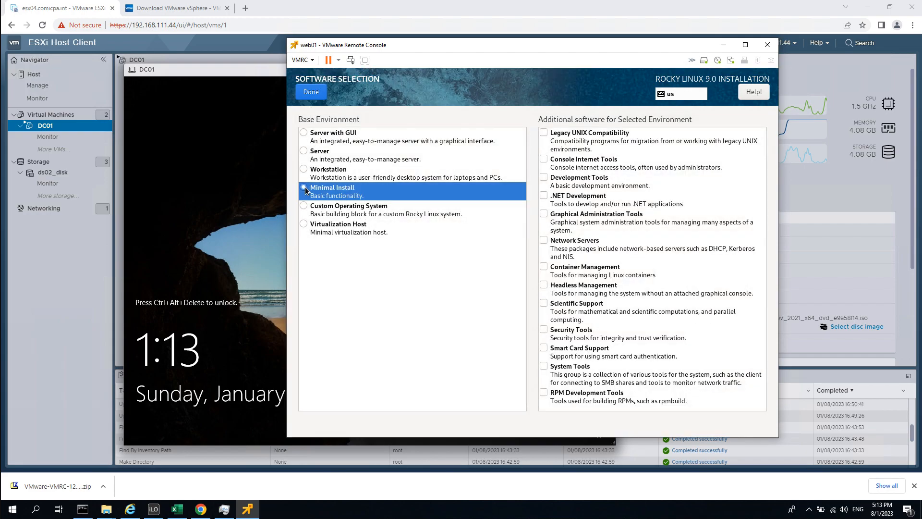
{"action": "left_click", "coordinate": [544, 134]}
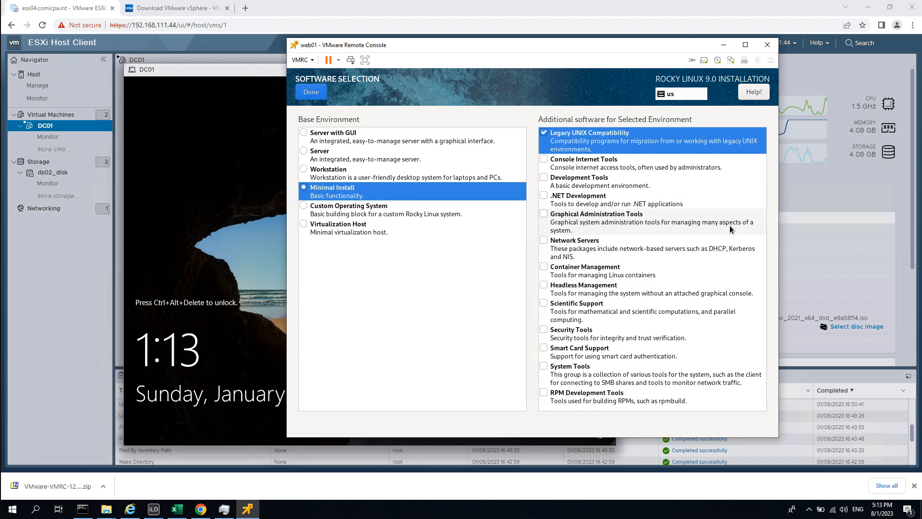
{"action": "left_click", "coordinate": [543, 178]}
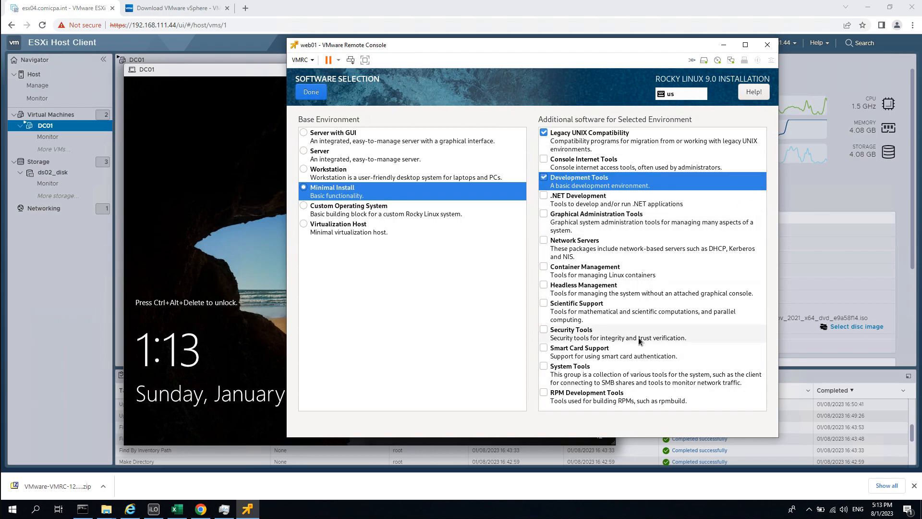
{"action": "left_click", "coordinate": [544, 392]}
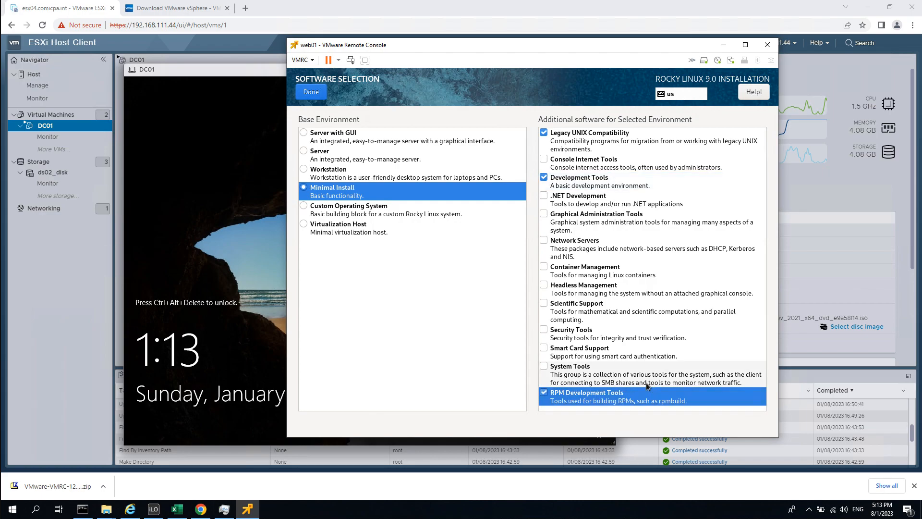
{"action": "left_click", "coordinate": [599, 373]}
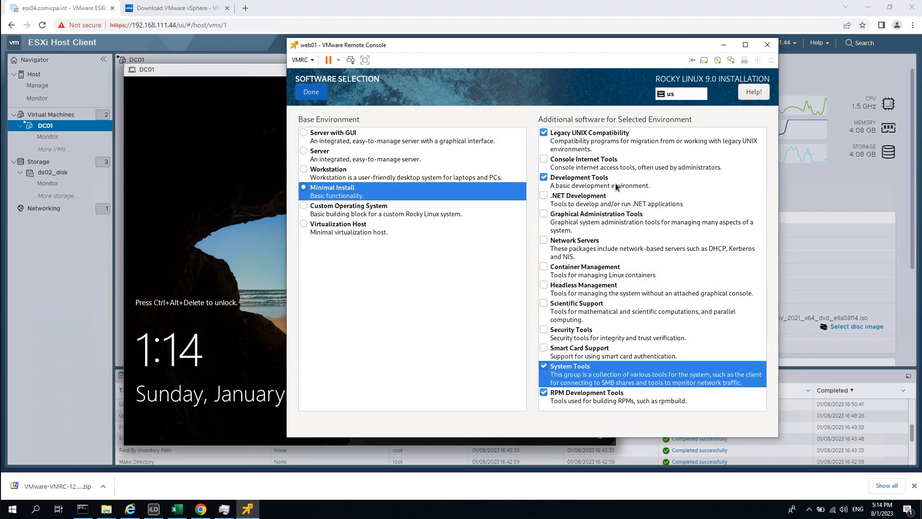
{"action": "key", "text": "alt+d"}
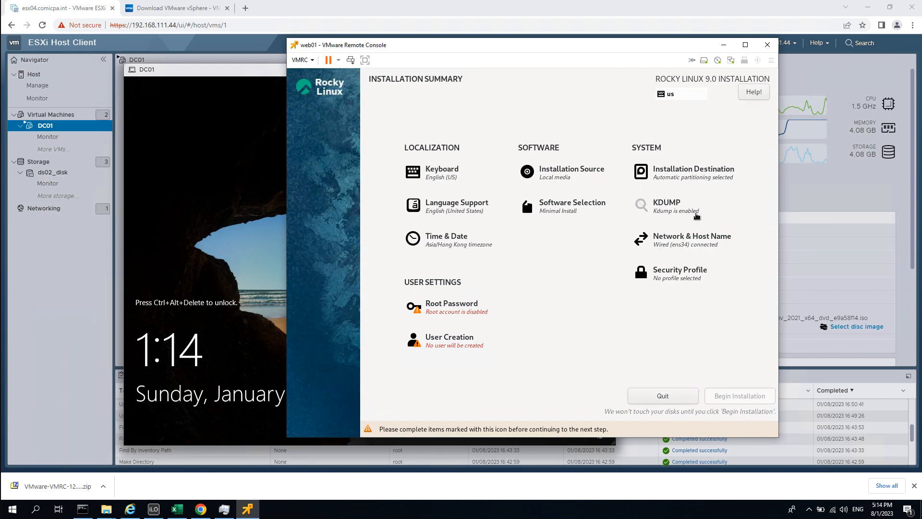
Disable kdump for web01's Rocky Linux install.
{"action": "left_click", "coordinate": [672, 207]}
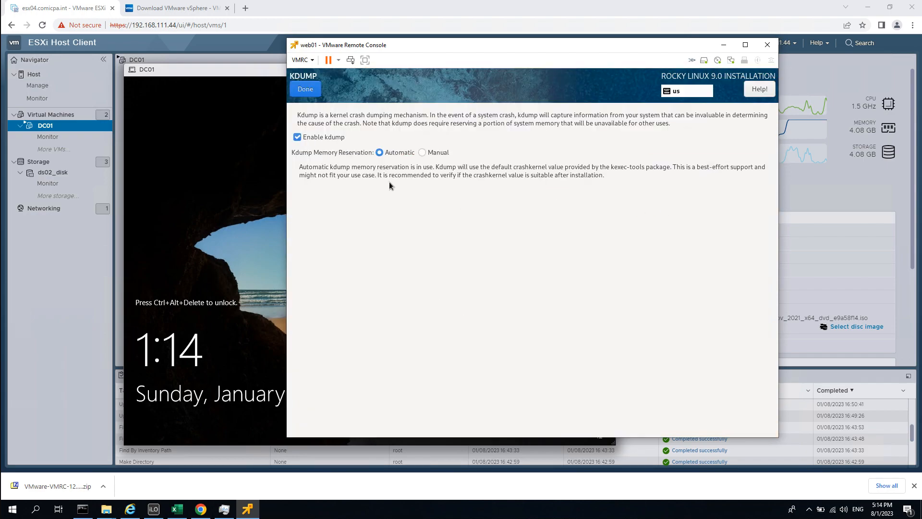
{"action": "left_click", "coordinate": [313, 137]}
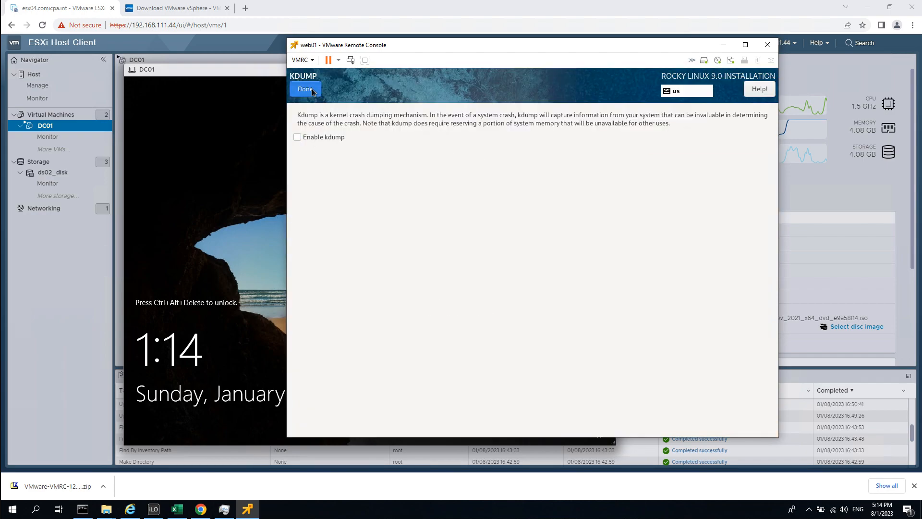
{"action": "left_click", "coordinate": [305, 89]}
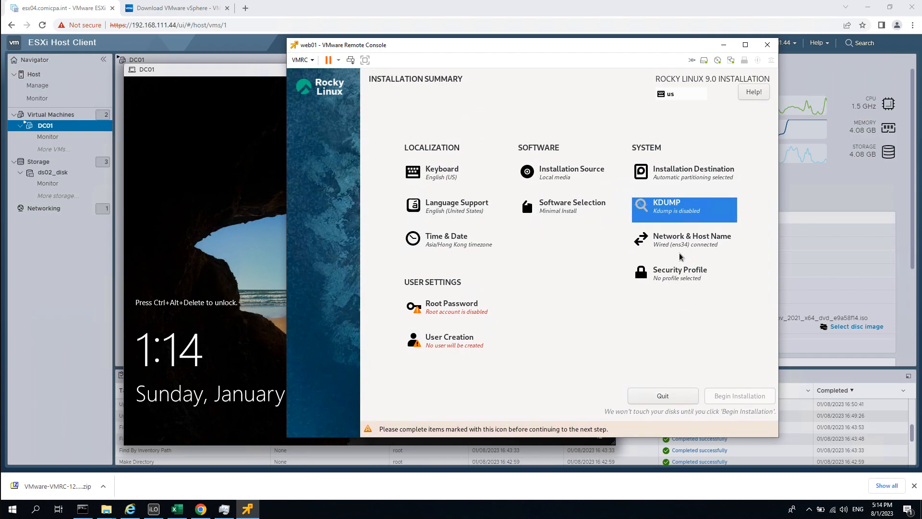
Apply host name web01, open the ens34 connection editor, and switch to Excel.
{"action": "left_click_drag", "start_coordinate": [566, 53], "coordinate": [607, 56]}
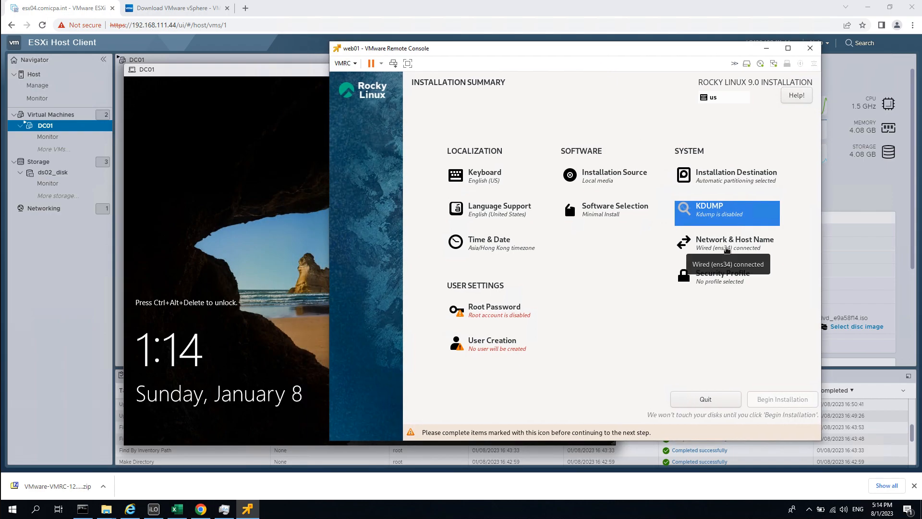
{"action": "left_click", "coordinate": [727, 249]}
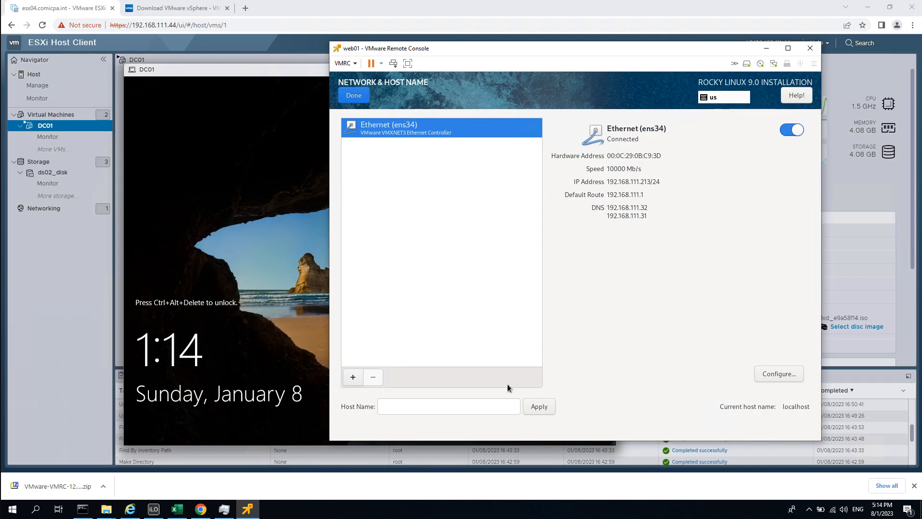
{"action": "left_click", "coordinate": [423, 404]}
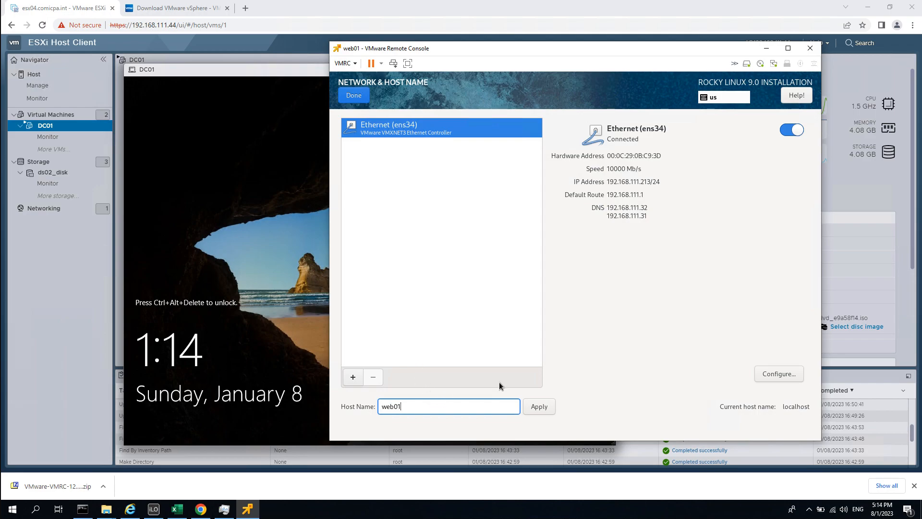
{"action": "left_click", "coordinate": [552, 408]}
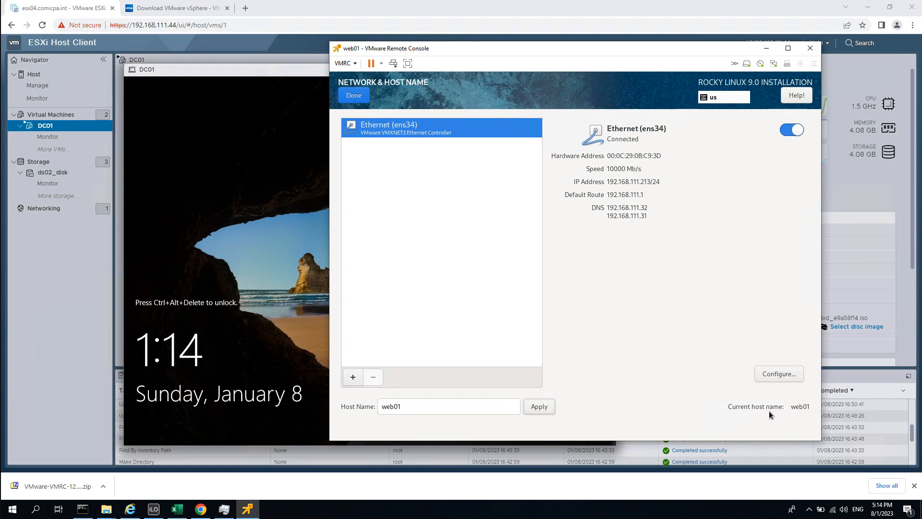
{"action": "left_click", "coordinate": [779, 374]}
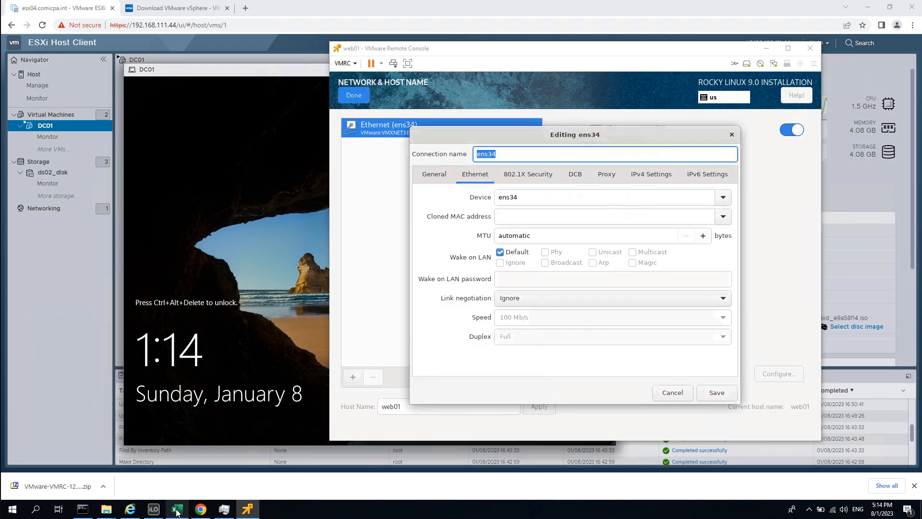
{"action": "left_click", "coordinate": [177, 510]}
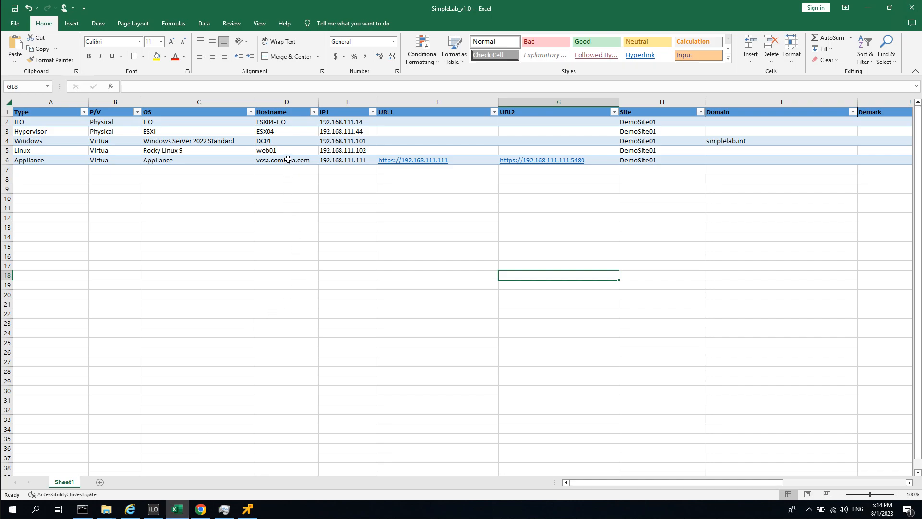
Clear the Appliance hostname from cell D6 and minimize Excel.
{"action": "left_click", "coordinate": [287, 160]}
{"action": "key", "text": "Delete"}
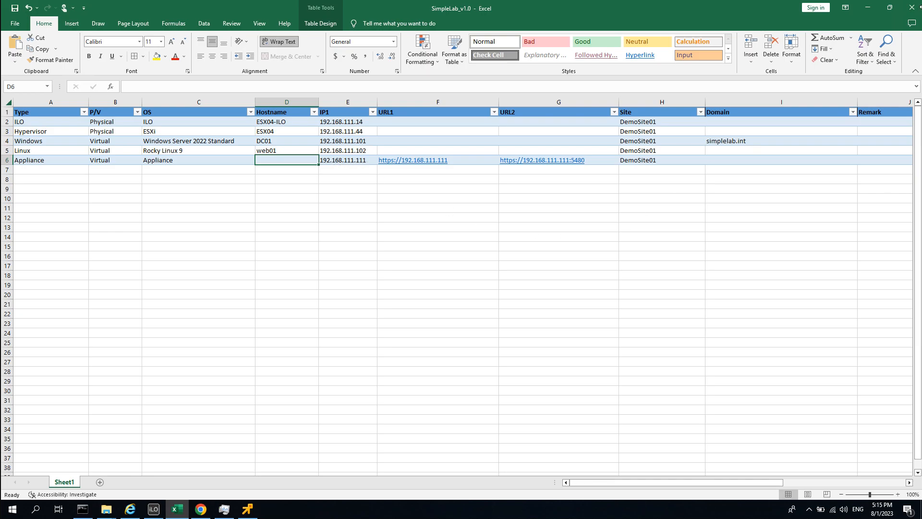
{"action": "left_click", "coordinate": [867, 8]}
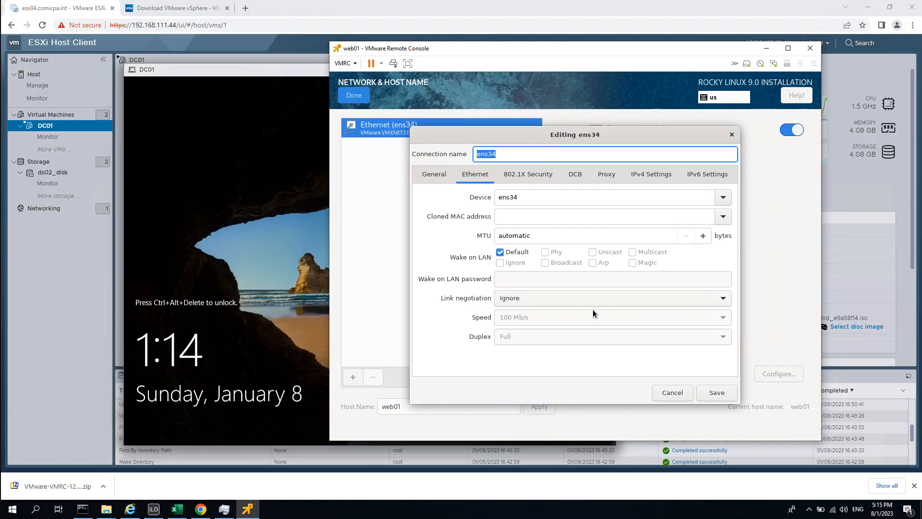
Disable IPv6 on ens34 and switch its IPv4 method to Manual.
{"action": "left_click", "coordinate": [691, 178]}
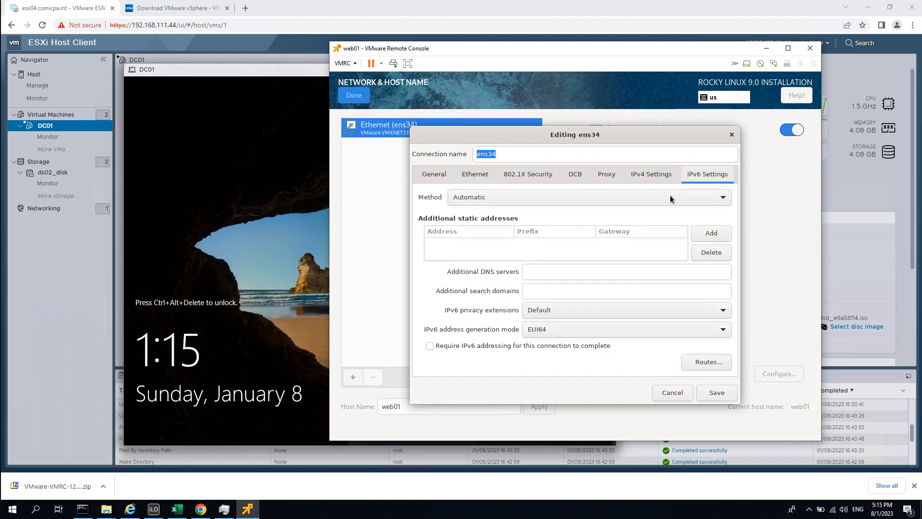
{"action": "left_click", "coordinate": [482, 201]}
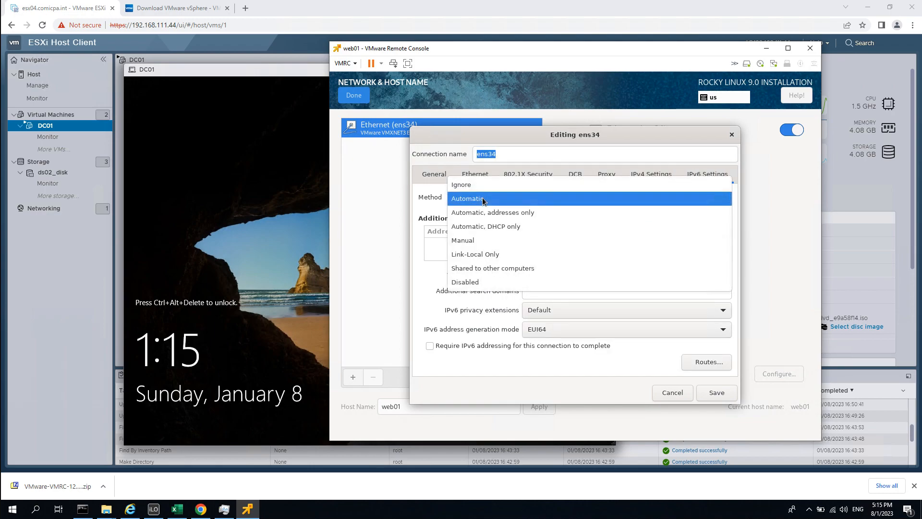
{"action": "left_click", "coordinate": [482, 284]}
{"action": "left_click", "coordinate": [647, 174]}
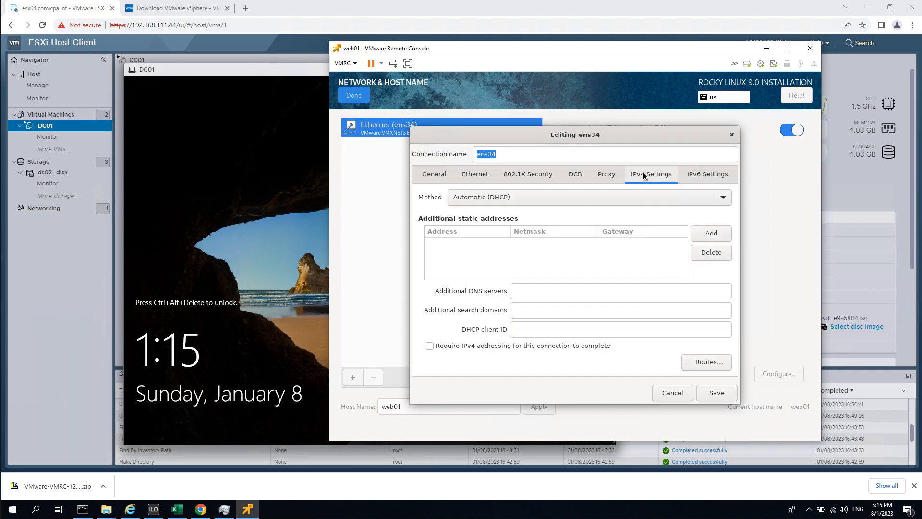
{"action": "left_click", "coordinate": [517, 201]}
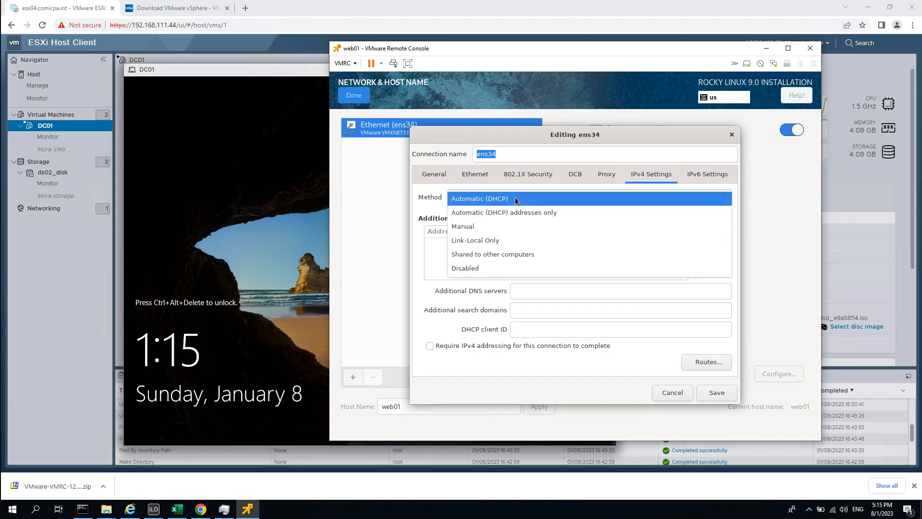
{"action": "left_click", "coordinate": [475, 226]}
Add address 192.168.111.102/24, gateway 192.168.111.1 and DNS server 192.168.111.101.
{"action": "left_click", "coordinate": [711, 234]}
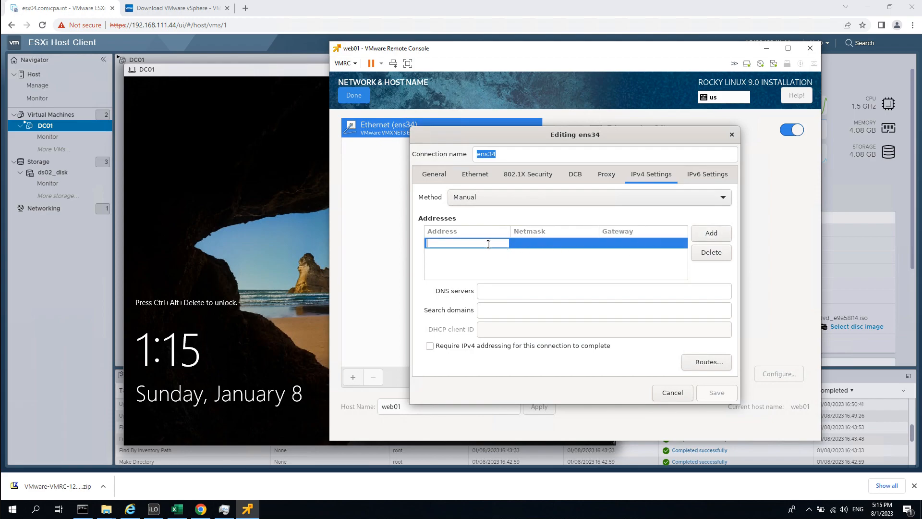
{"action": "type", "text": "19"}
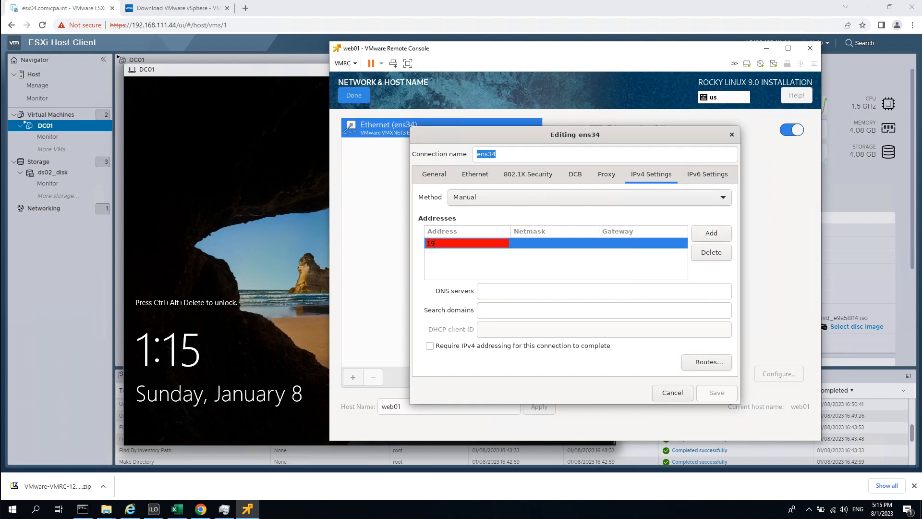
{"action": "type", "text": "2.168.111.102"}
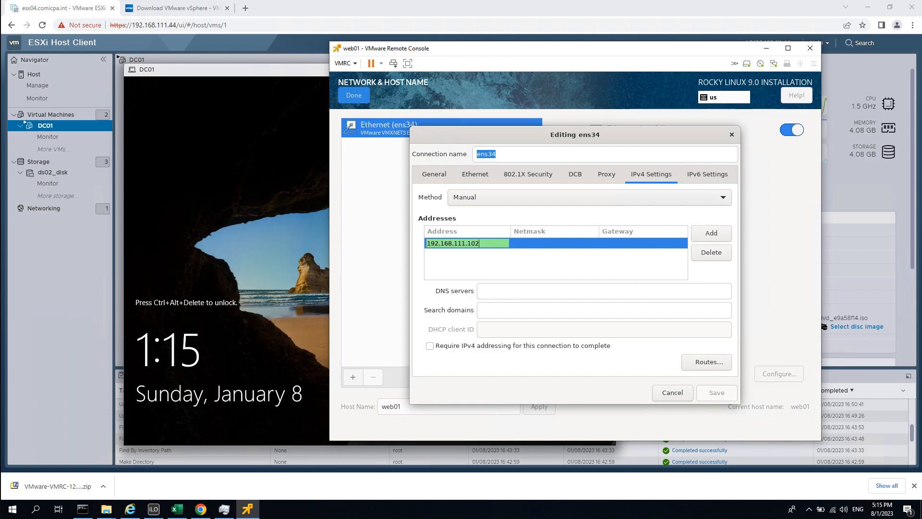
{"action": "key", "text": "Tab"}
{"action": "type", "text": "24"}
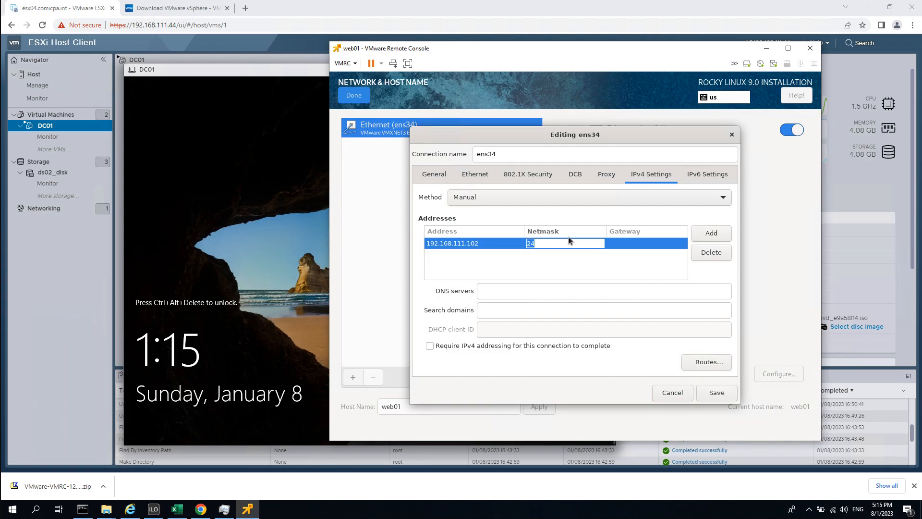
{"action": "left_click", "coordinate": [666, 242]}
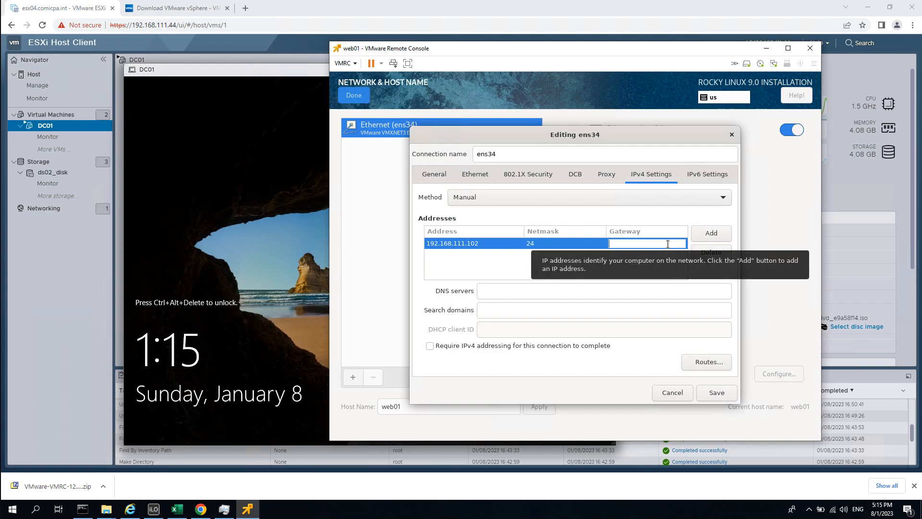
{"action": "type", "text": "192"}
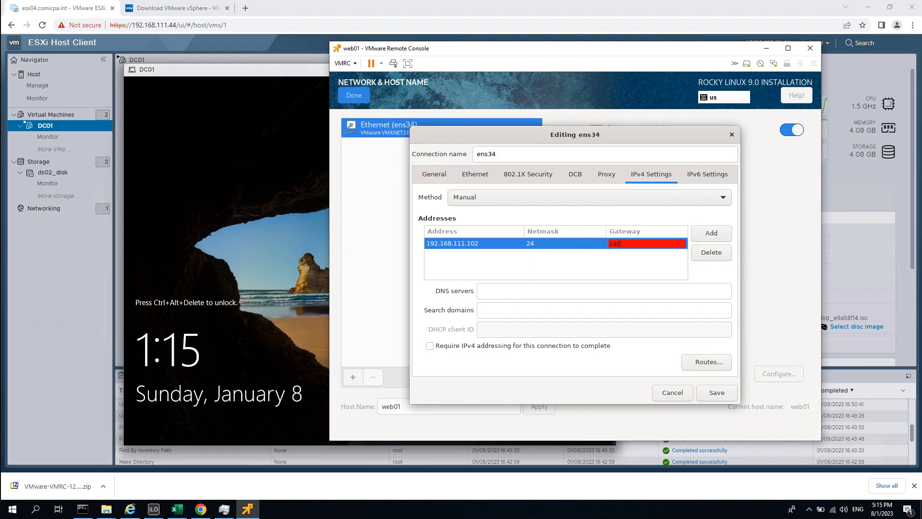
{"action": "type", "text": ".168.111.1"}
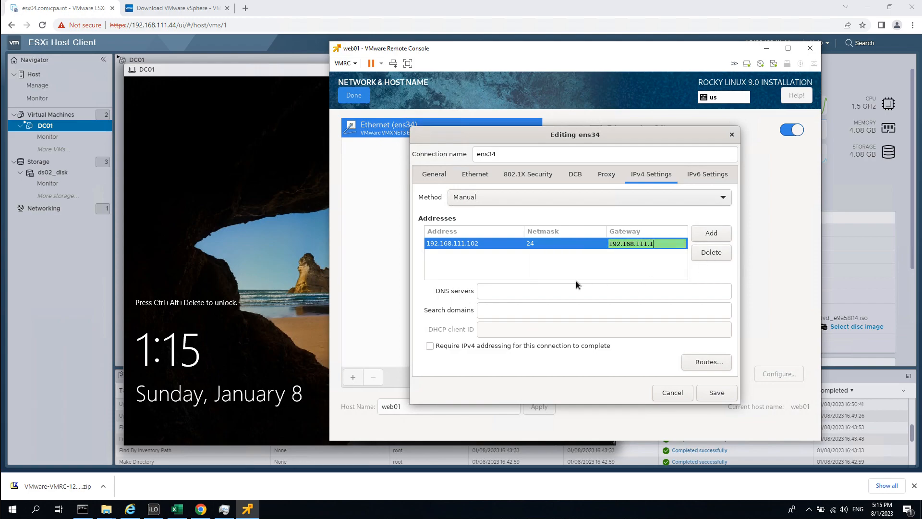
{"action": "left_click", "coordinate": [528, 291]}
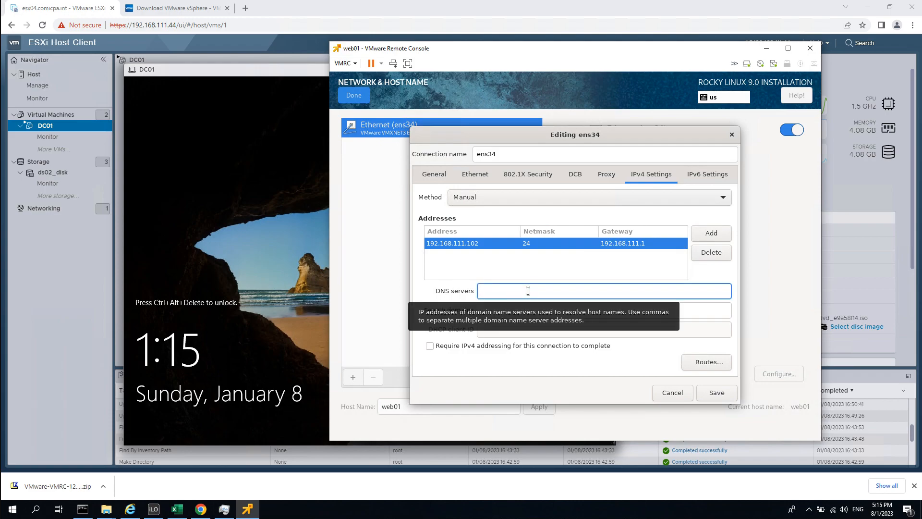
{"action": "type", "text": "192.1"}
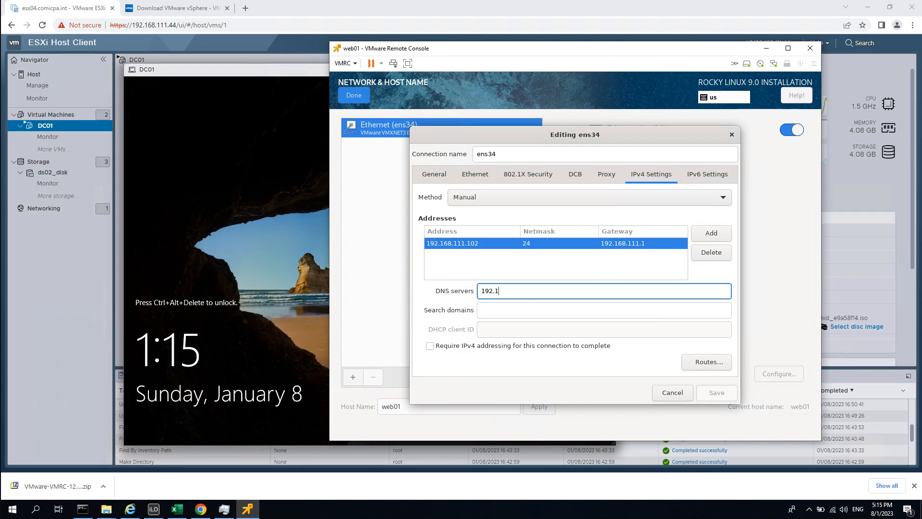
{"action": "type", "text": "68.111."}
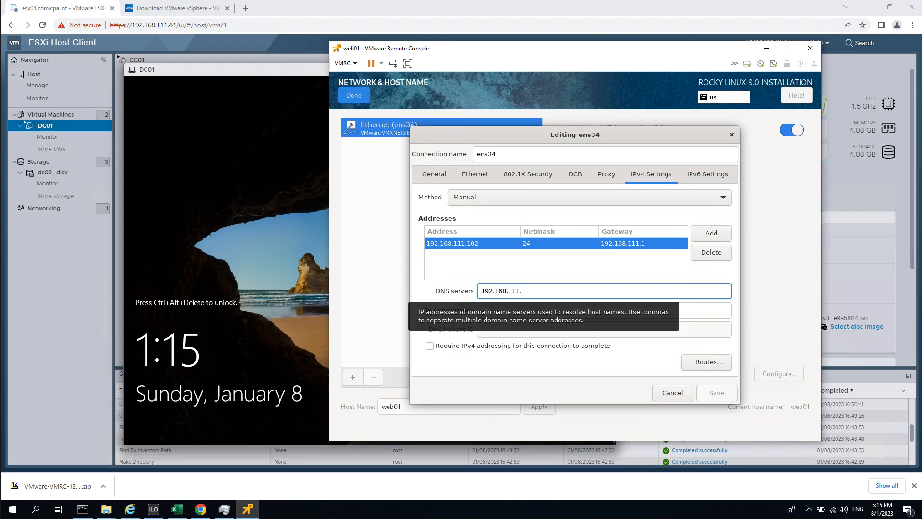
{"action": "type", "text": "101"}
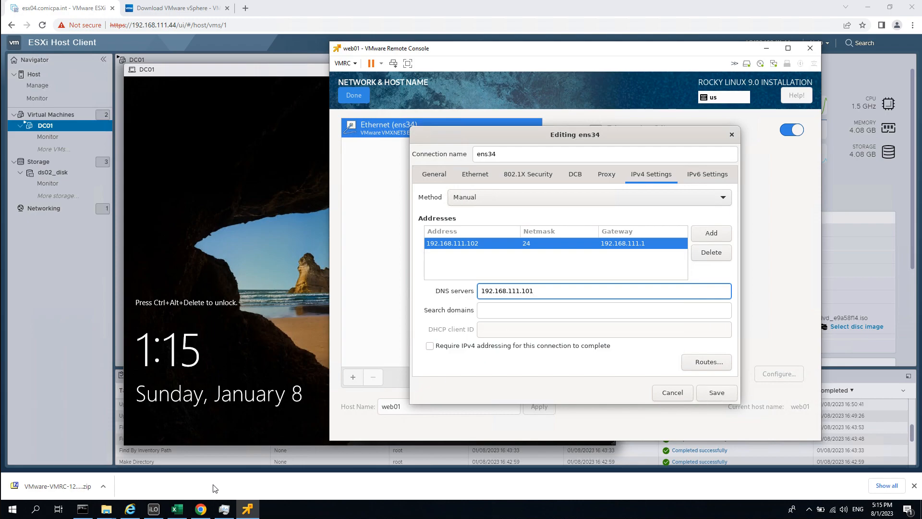
{"action": "left_click", "coordinate": [176, 509]}
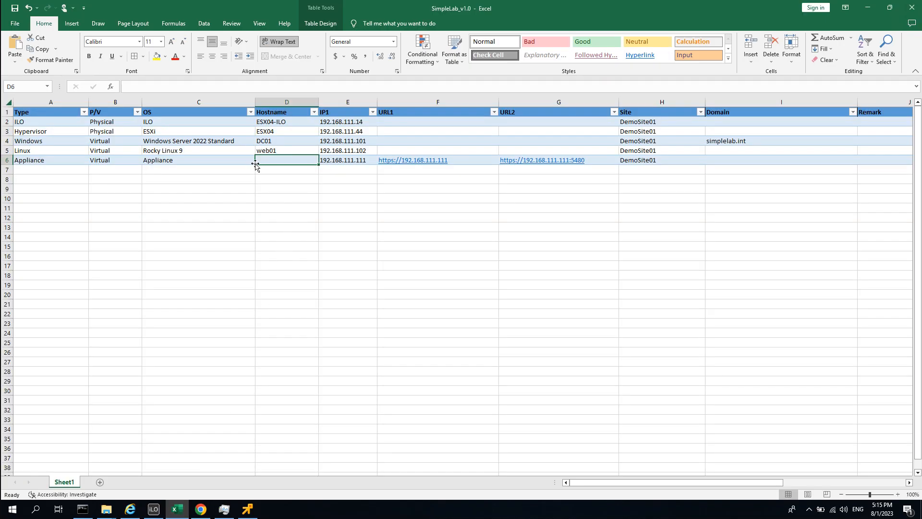
Check web01's IP 192.168.111.102 in cell E5, then minimize Excel.
{"action": "left_click", "coordinate": [336, 151]}
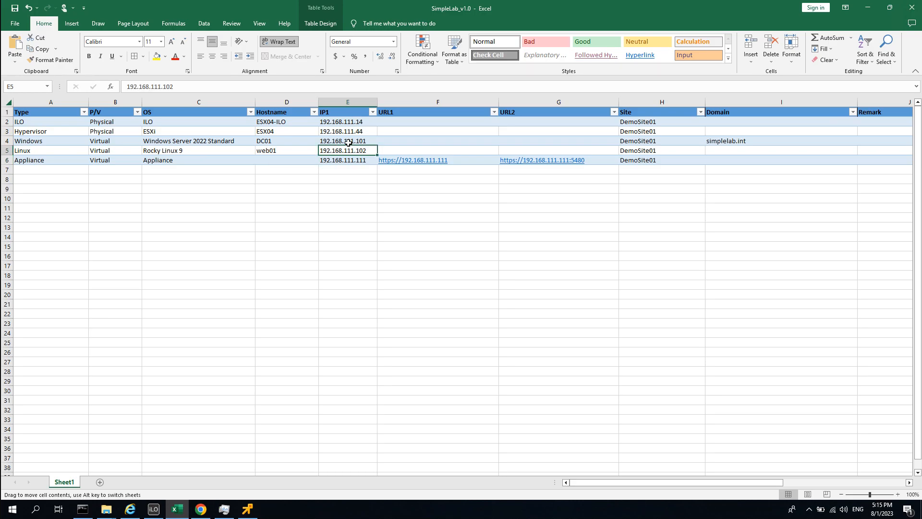
{"action": "left_click", "coordinate": [871, 5]}
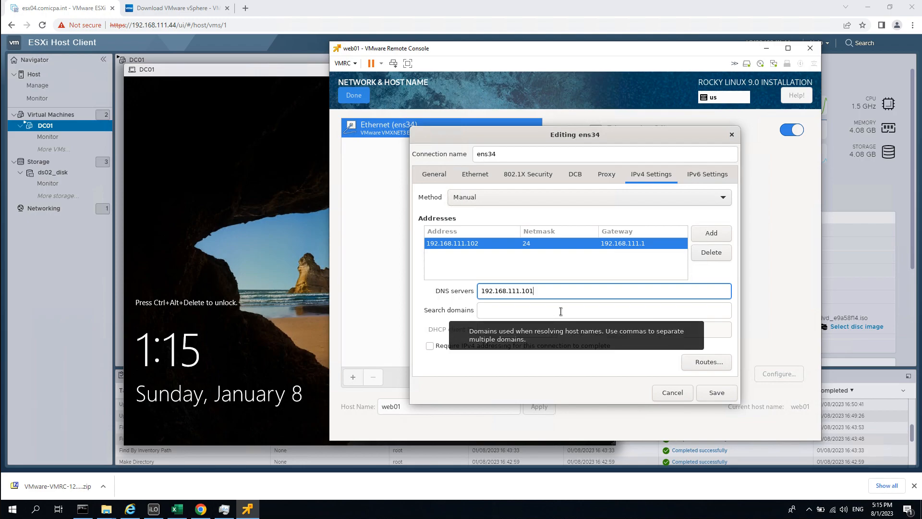
Save the ens34 static settings and return to the Installation Summary.
{"action": "left_click", "coordinate": [519, 316]}
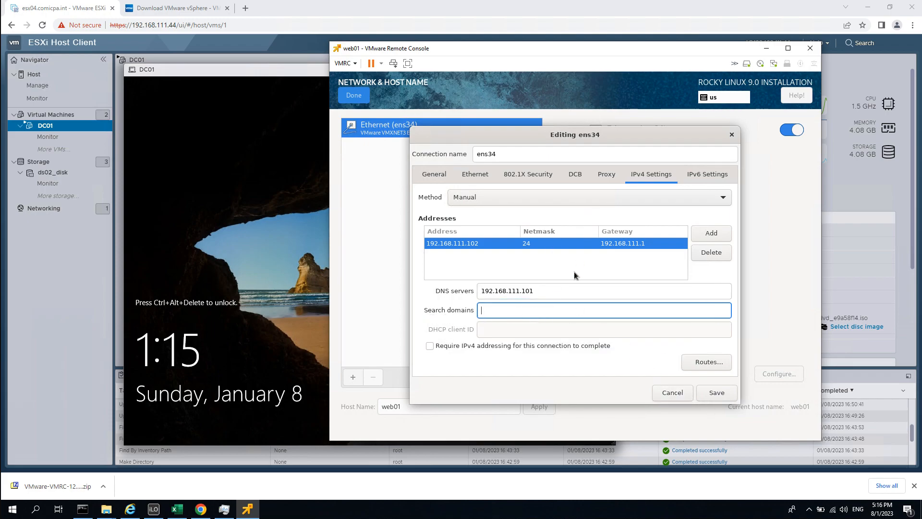
{"action": "left_click", "coordinate": [717, 393]}
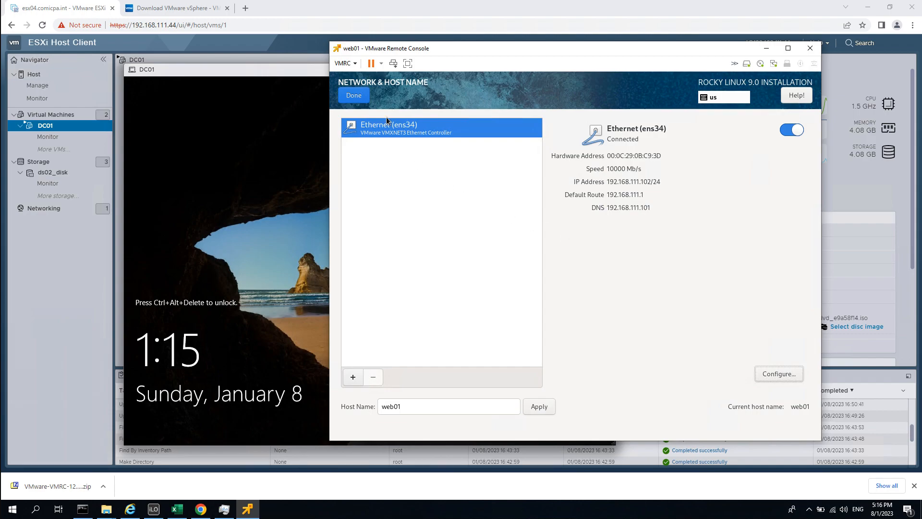
{"action": "left_click", "coordinate": [358, 96]}
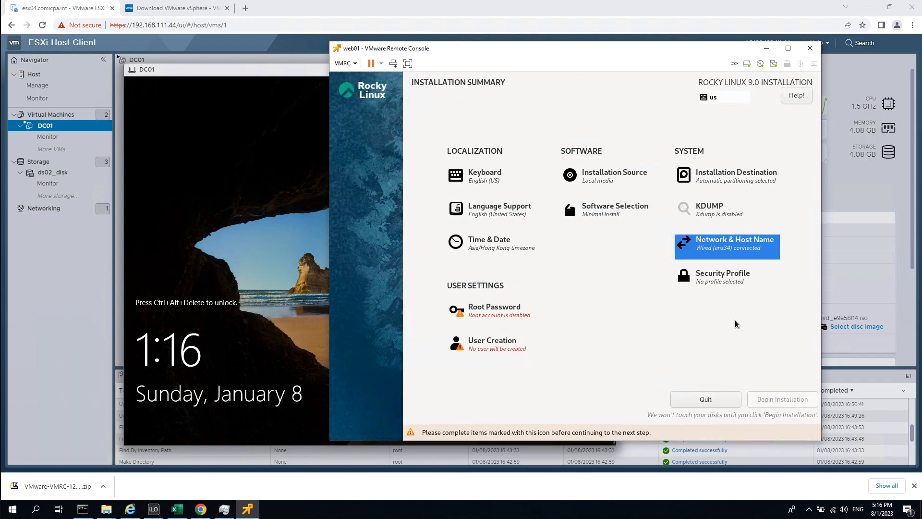
Unlock root, allow root SSH password login, and enter and confirm the root password.
{"action": "left_click", "coordinate": [502, 315]}
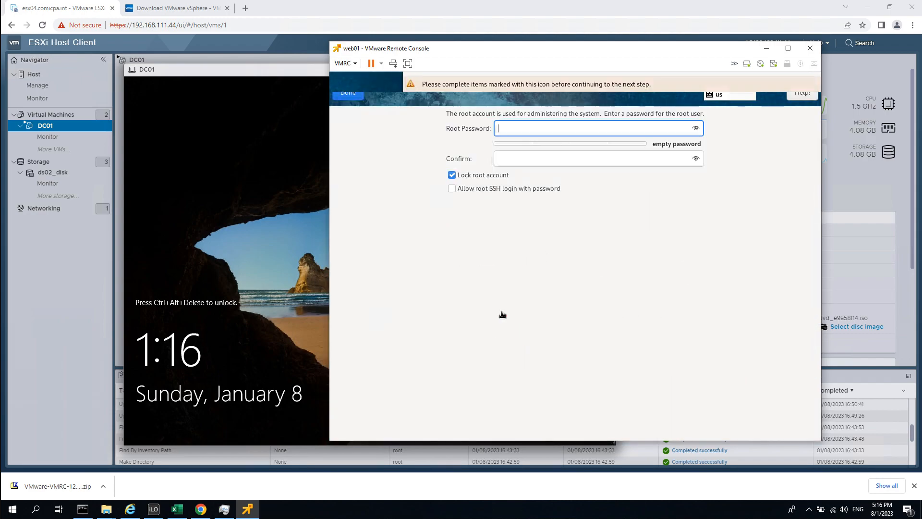
{"action": "left_click", "coordinate": [491, 177]}
{"action": "left_click", "coordinate": [506, 189]}
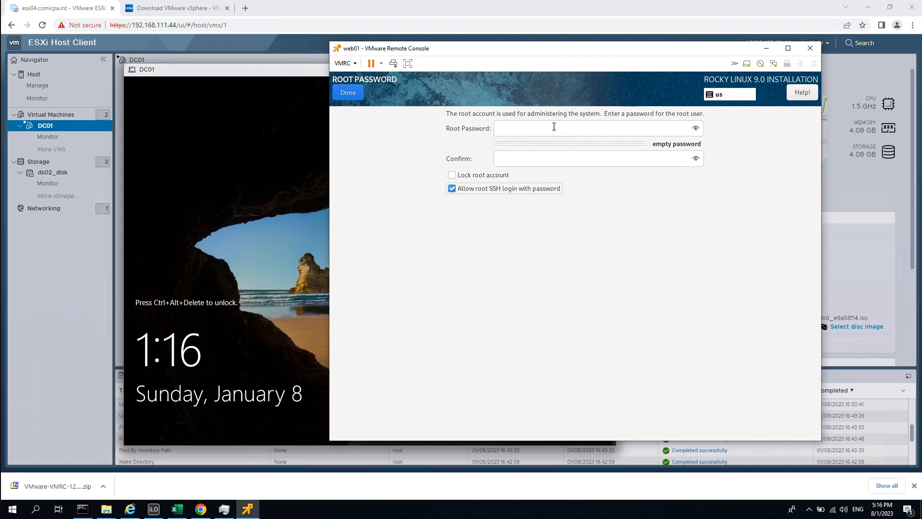
{"action": "left_click", "coordinate": [553, 126]}
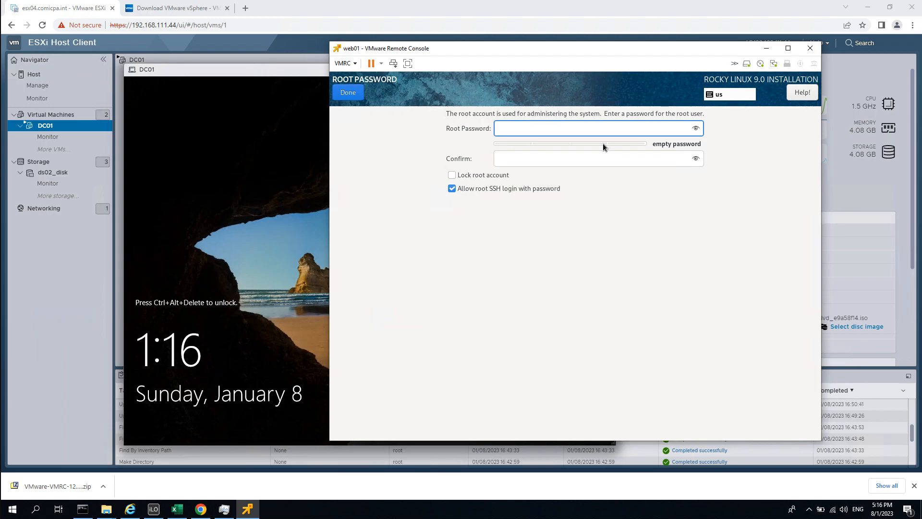
{"action": "type", "text": "••••"}
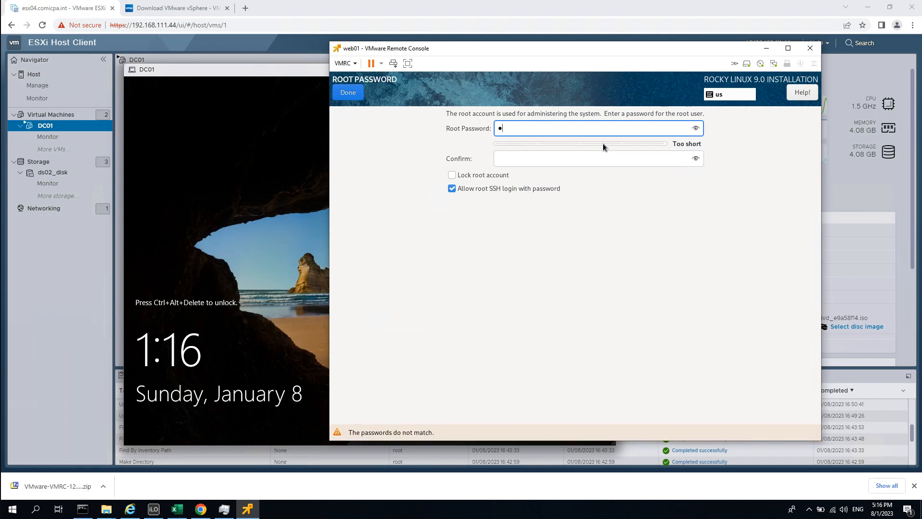
{"action": "key", "text": "BackSpace"}
{"action": "key", "text": "BackSpace"}
{"action": "key", "text": "BackSpace"}
{"action": "key", "text": "BackSpace"}
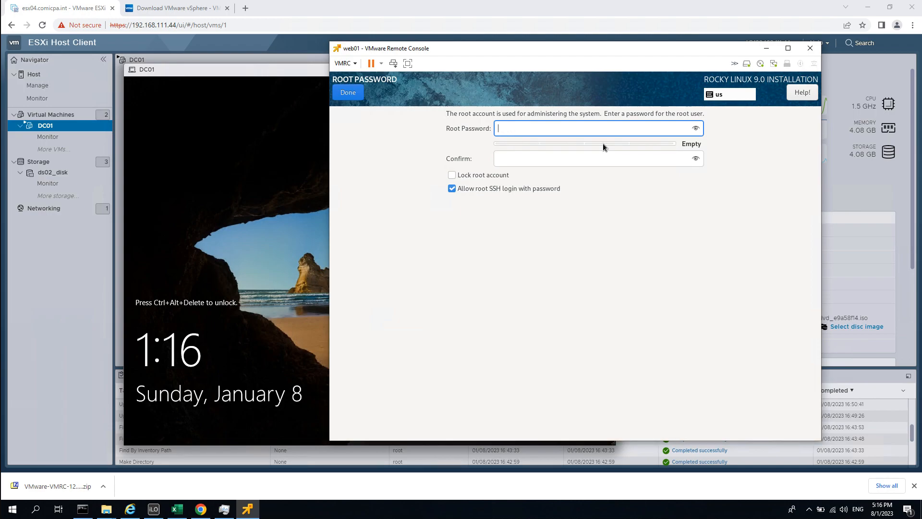
{"action": "type", "text": "••••••••"}
{"action": "key", "text": "Tab"}
{"action": "type", "text": "••••••••"}
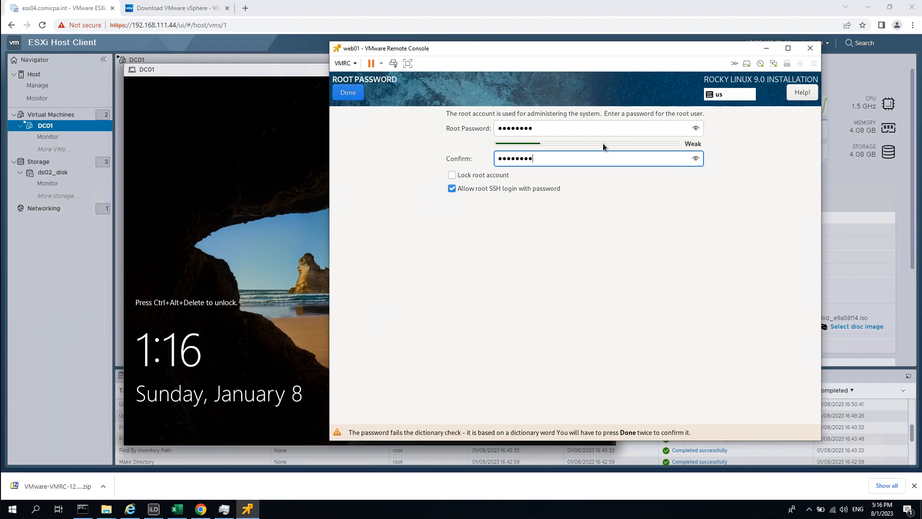
{"action": "double_click", "coordinate": [578, 125]}
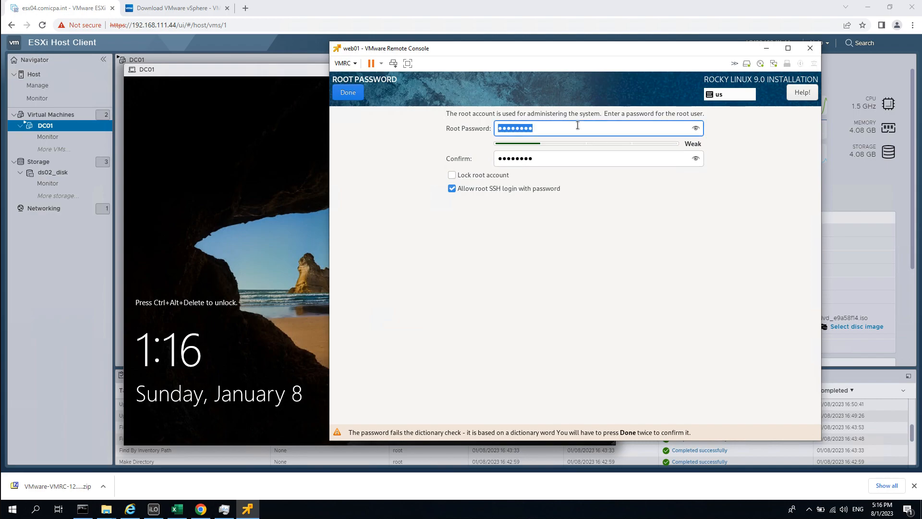
{"action": "type", "text": "••••••"}
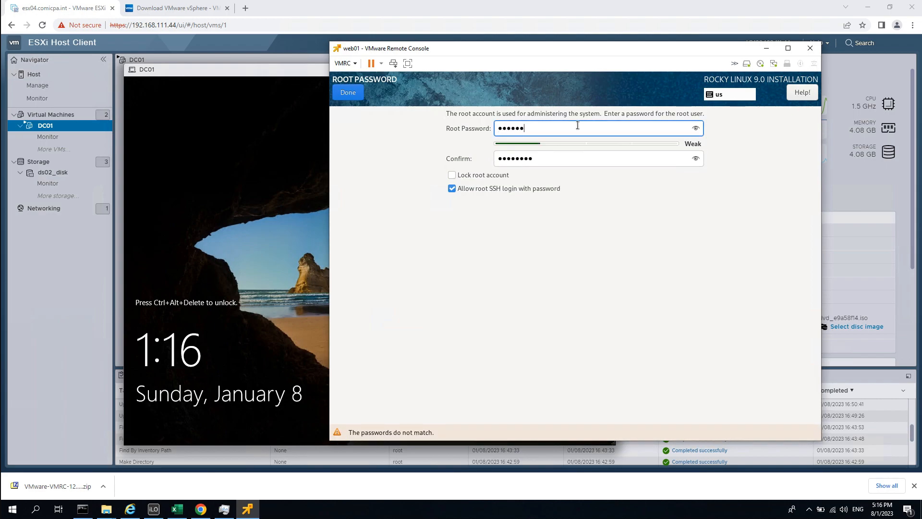
{"action": "type", "text": "••"}
{"action": "key", "text": "Tab"}
{"action": "type", "text": "••••••••"}
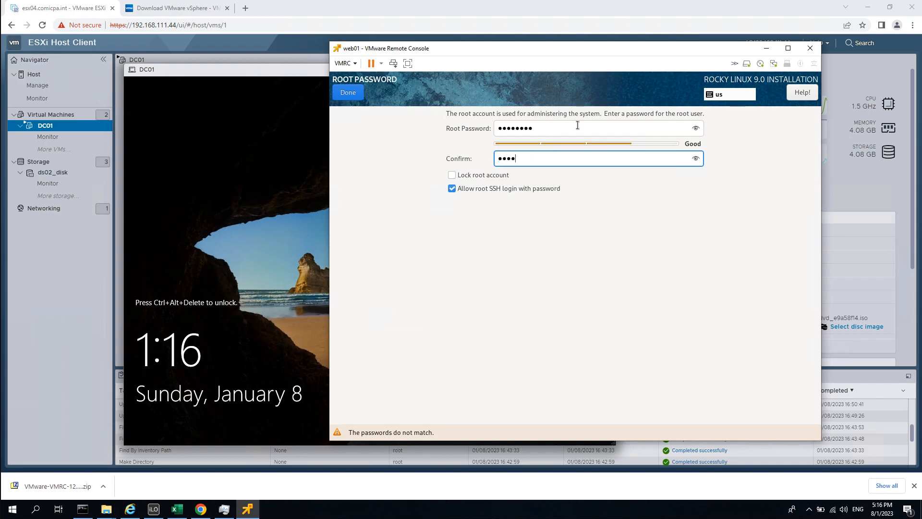
Accept the root password, begin the Rocky Linux installation, and bring ESXi forward.
{"action": "left_click", "coordinate": [348, 93]}
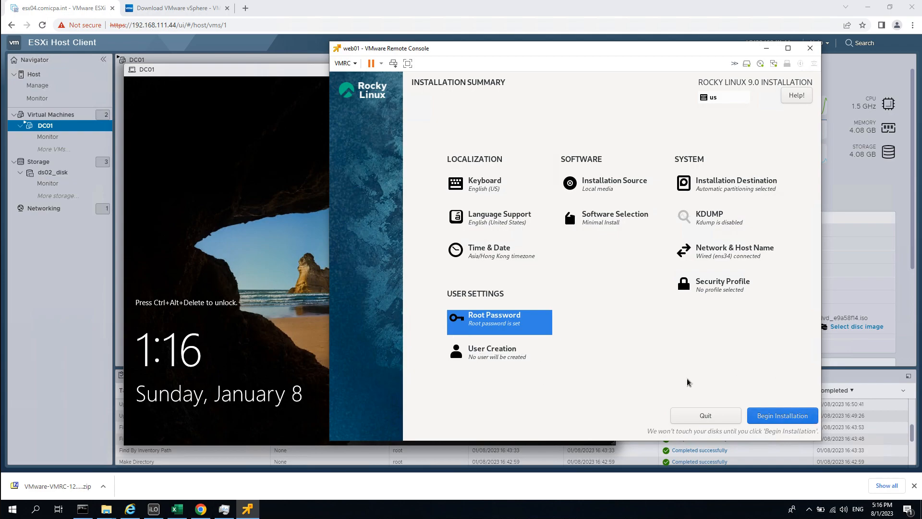
{"action": "left_click", "coordinate": [794, 415]}
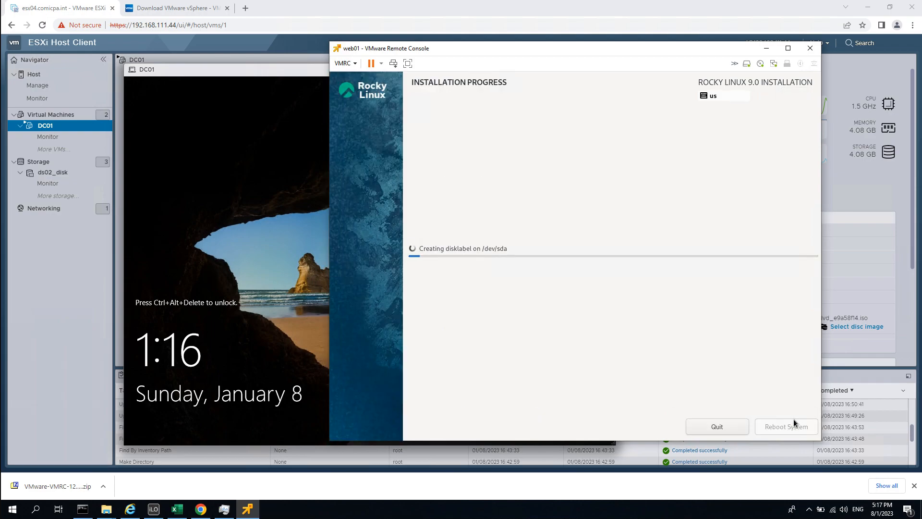
{"action": "left_click", "coordinate": [243, 241]}
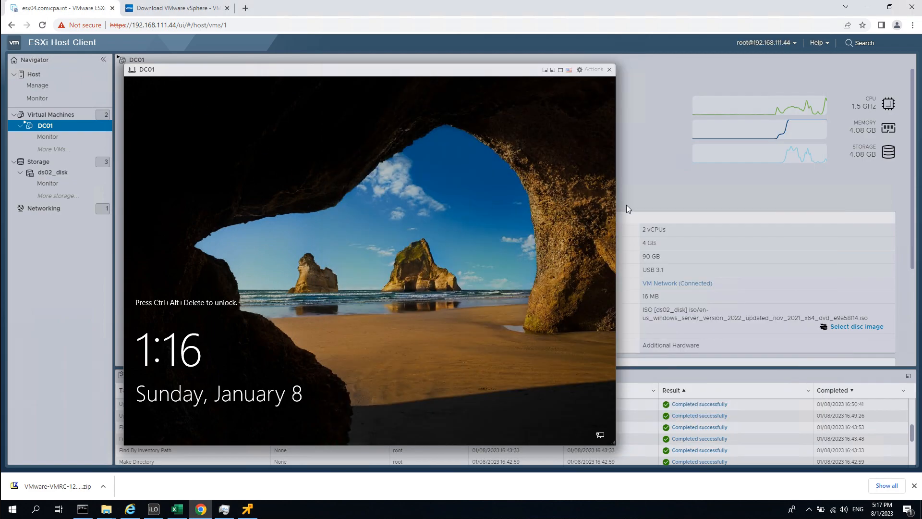
Send Ctrl-Alt-Delete to DC01 through Actions > Guest OS > Send keys.
{"action": "left_click_drag", "start_coordinate": [221, 70], "coordinate": [242, 67]}
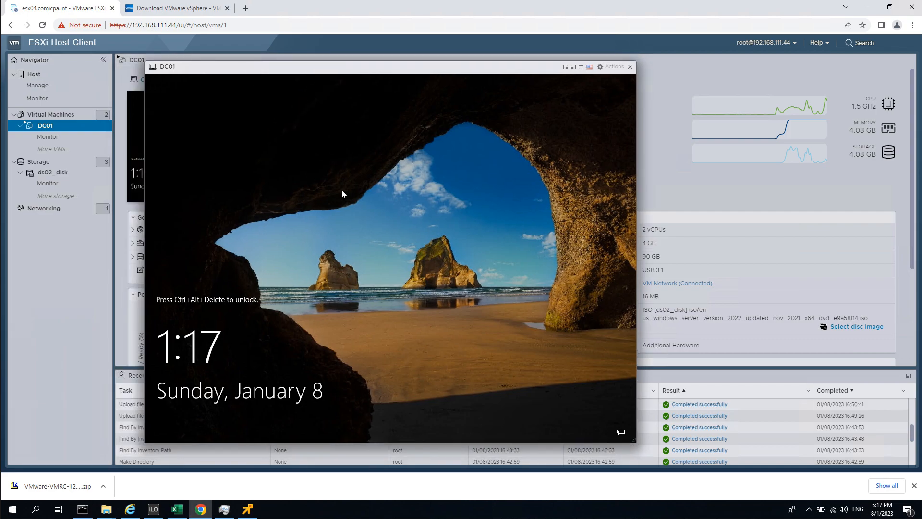
{"action": "left_click", "coordinate": [608, 70]}
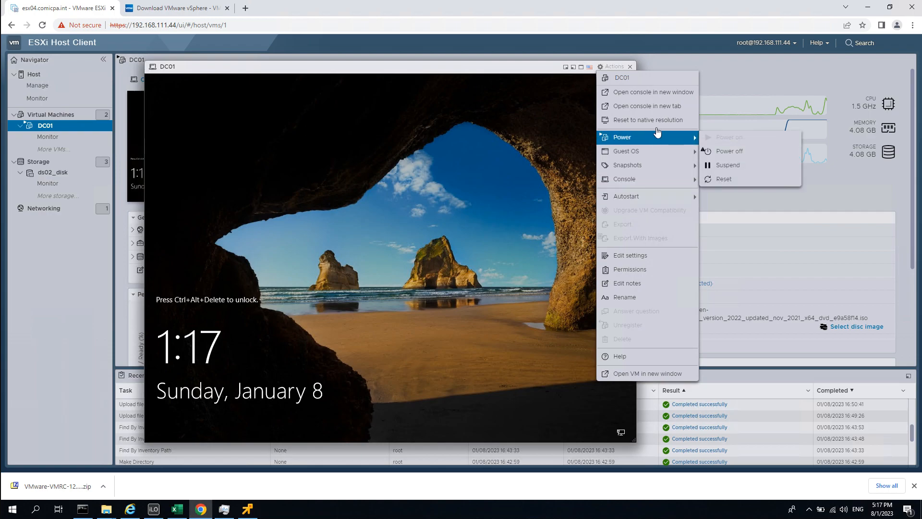
{"action": "mouse_move", "coordinate": [667, 146]}
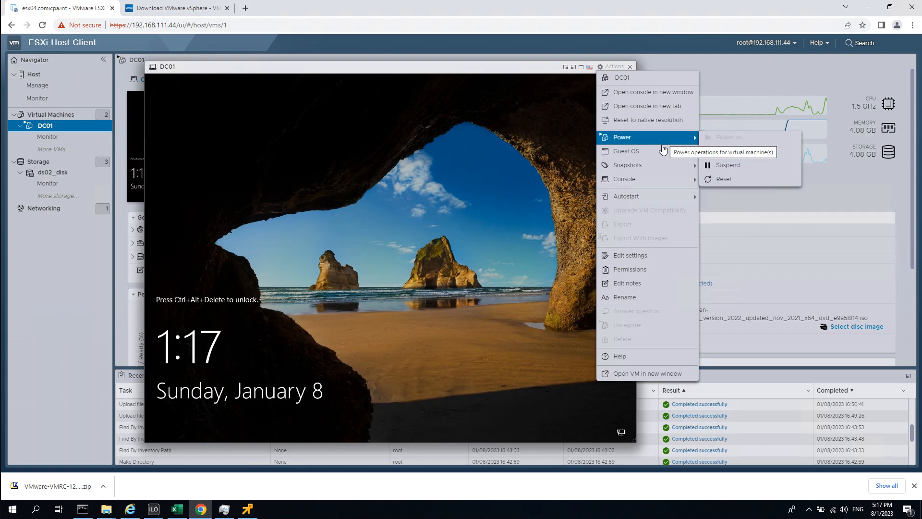
{"action": "mouse_move", "coordinate": [664, 170]}
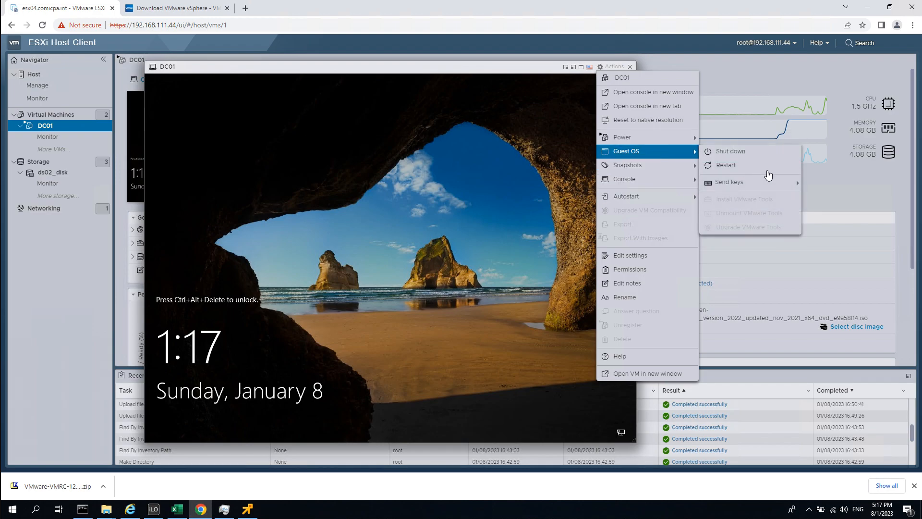
{"action": "mouse_move", "coordinate": [758, 184]}
{"action": "left_click", "coordinate": [844, 188]}
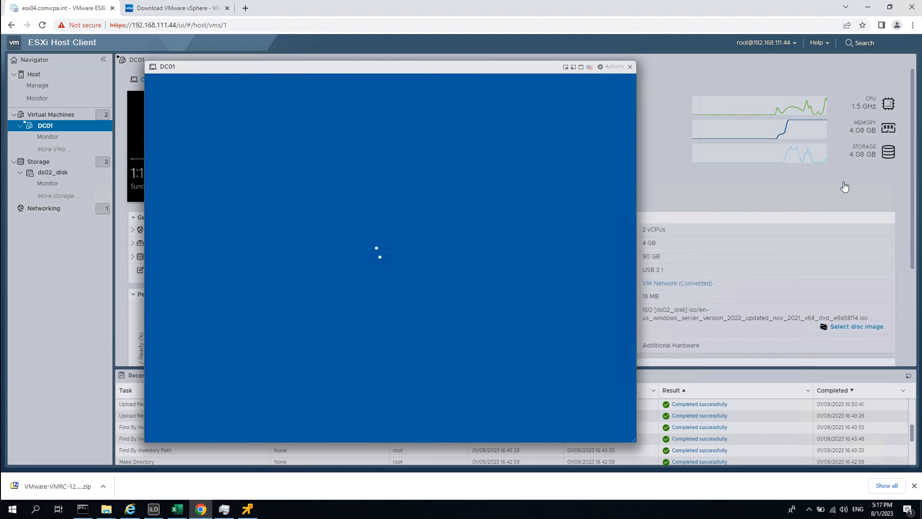
Sign in to DC01 as administrator, retrying after the incorrect password error.
{"action": "type", "text": "*************"}
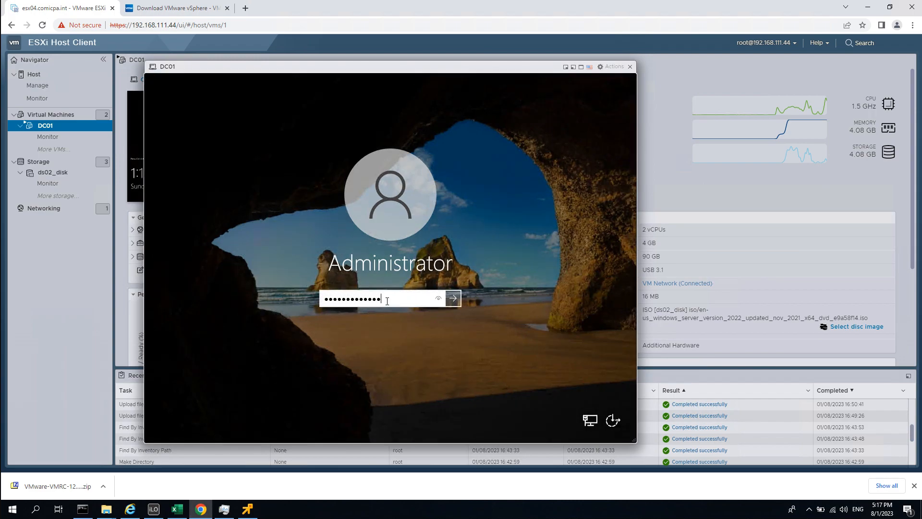
{"action": "key", "text": "Return"}
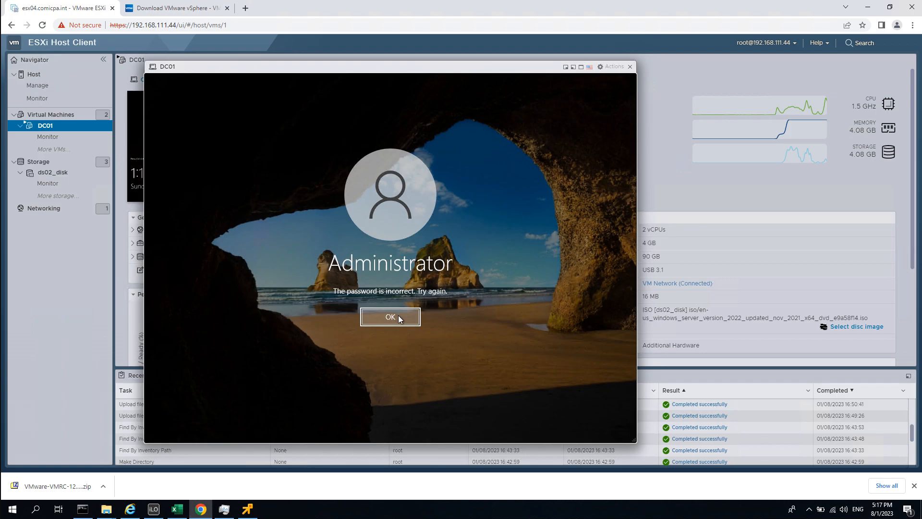
{"action": "left_click", "coordinate": [397, 317]}
{"action": "type", "text": "*****"}
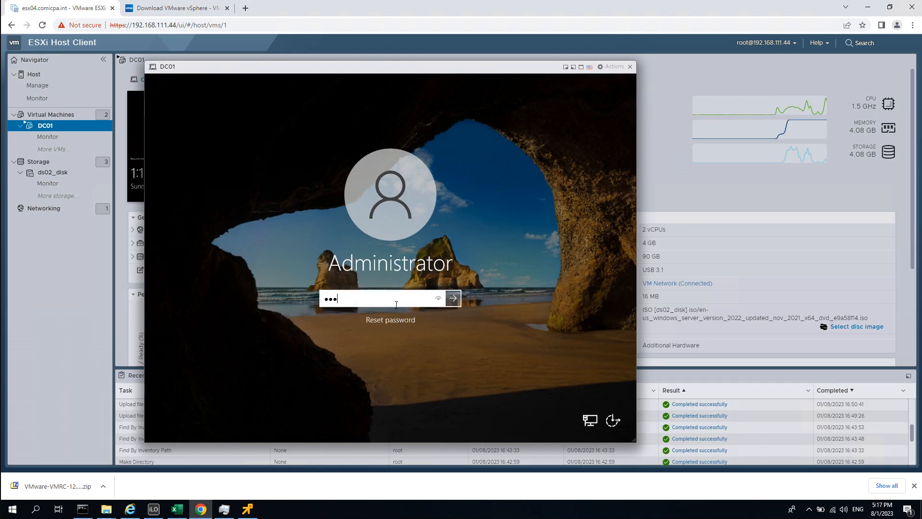
{"action": "key", "text": "Return"}
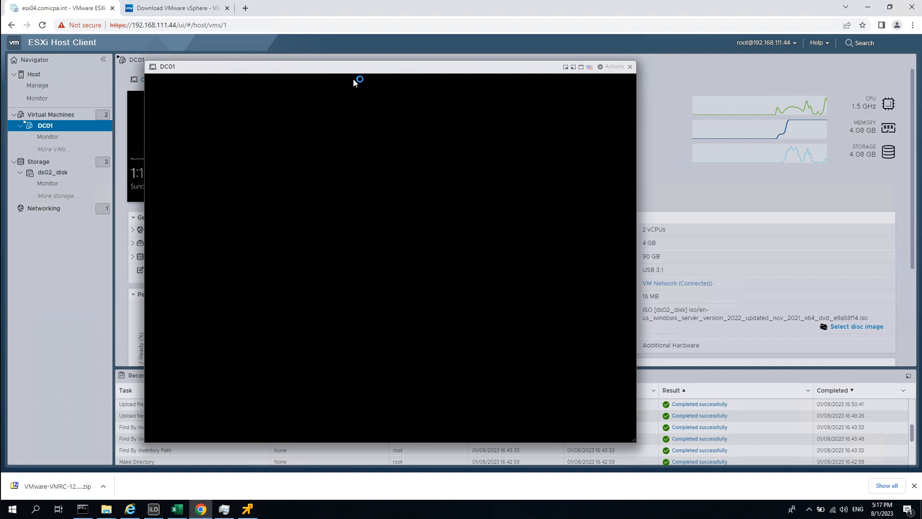
Move DC01's console right once the desktop loads and open its Actions menu.
{"action": "left_click_drag", "start_coordinate": [274, 72], "coordinate": [390, 73]}
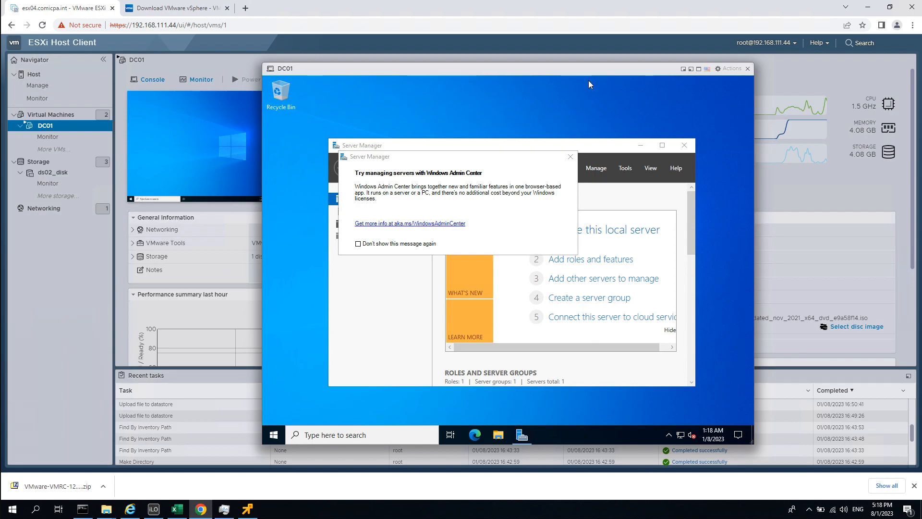
{"action": "left_click", "coordinate": [727, 68]}
Close the DC01 console, read the host summary's security and licence warnings, then show Manage > Time & date.
{"action": "left_click", "coordinate": [748, 68]}
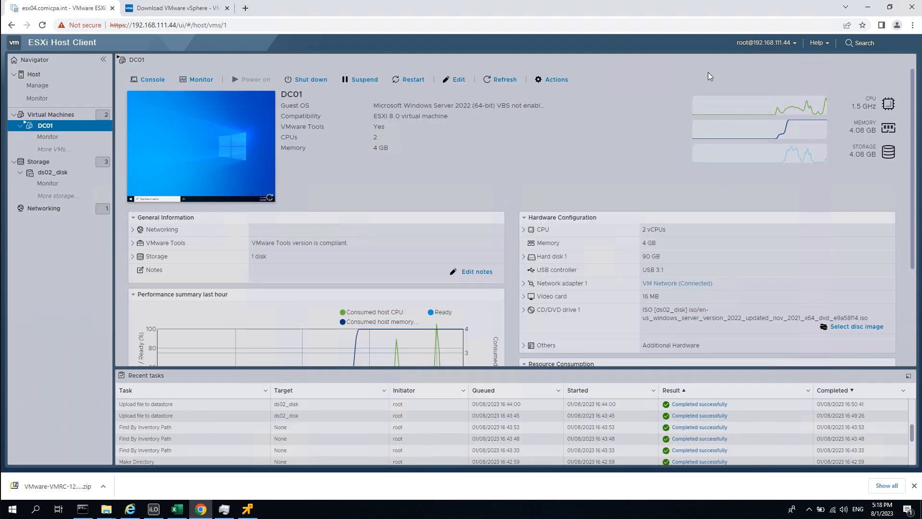
{"action": "left_click", "coordinate": [88, 76]}
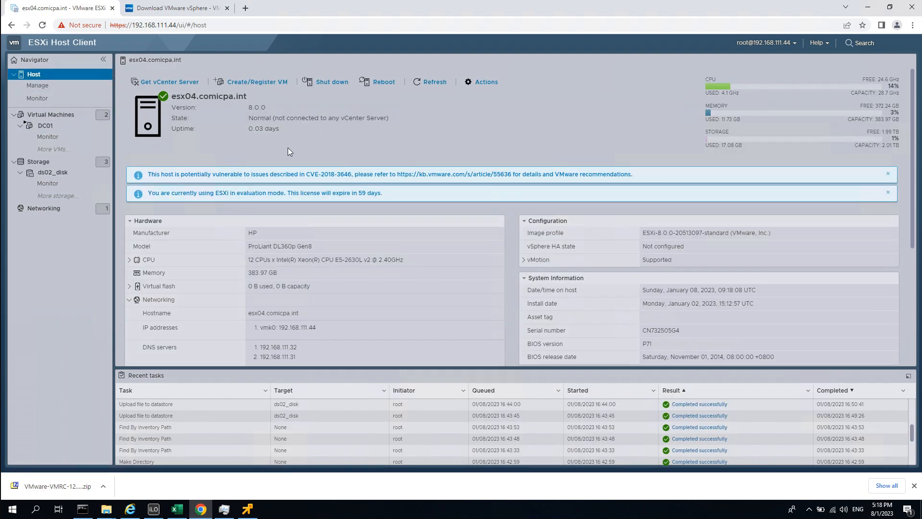
{"action": "left_click_drag", "start_coordinate": [155, 175], "coordinate": [378, 174]}
{"action": "left_click", "coordinate": [411, 192]}
{"action": "left_click_drag", "start_coordinate": [430, 197], "coordinate": [231, 198]}
{"action": "left_click", "coordinate": [427, 200]}
{"action": "left_click", "coordinate": [37, 85]}
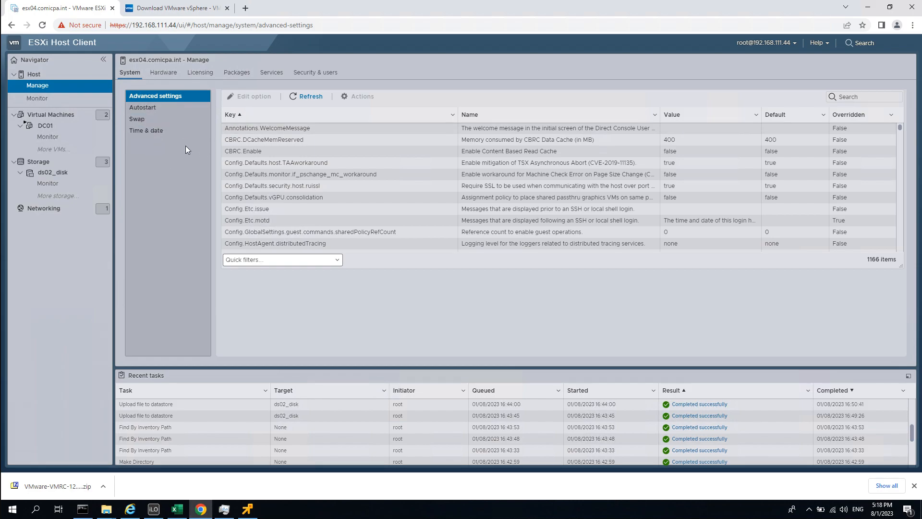
{"action": "left_click", "coordinate": [164, 131]}
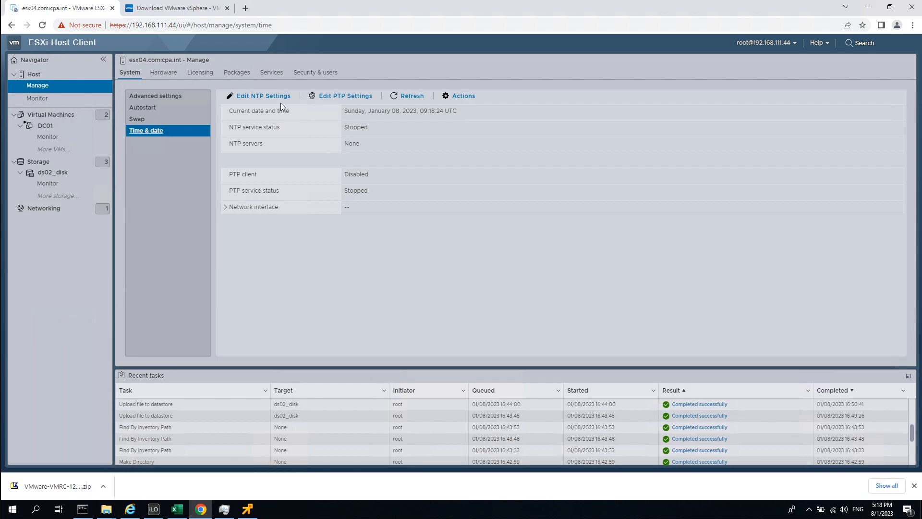
Enable NTP with startup policy 'Start and stop with host' and NTP server 192.168.111.101.
{"action": "left_click", "coordinate": [278, 98]}
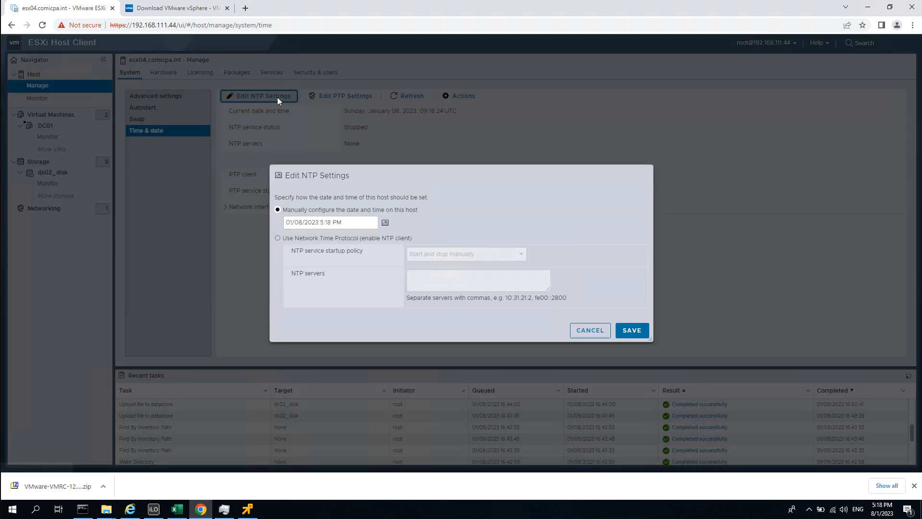
{"action": "left_click", "coordinate": [278, 238]}
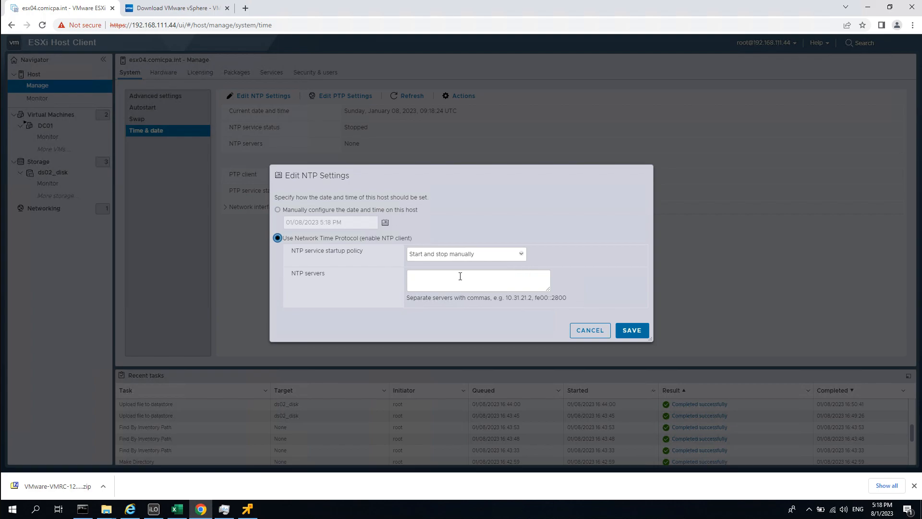
{"action": "left_click", "coordinate": [457, 254]}
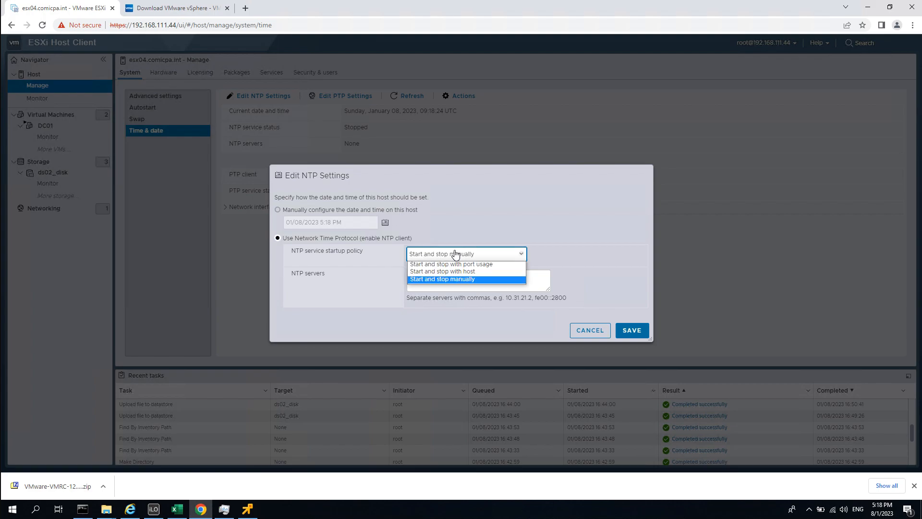
{"action": "left_click", "coordinate": [495, 271]}
{"action": "left_click", "coordinate": [497, 280]}
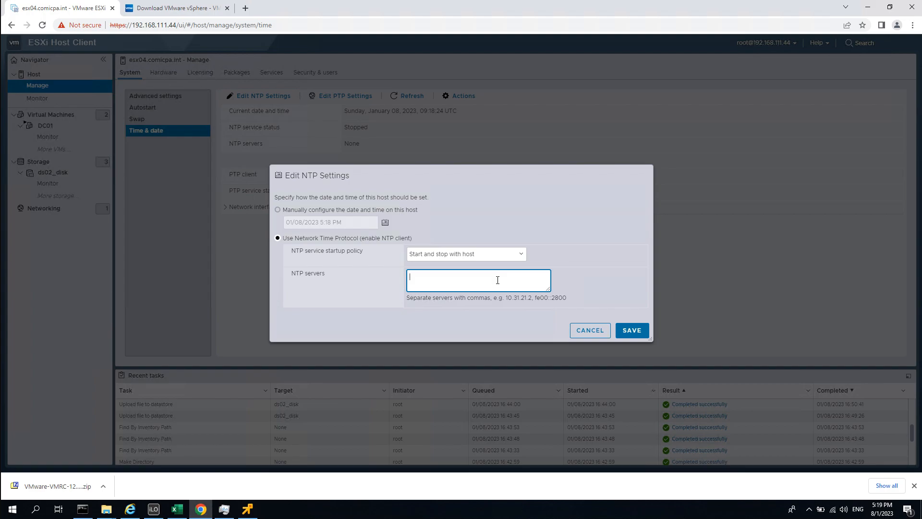
{"action": "type", "text": "192.168.11"}
{"action": "type", "text": "1.`"}
{"action": "type", "text": "101"}
{"action": "left_click", "coordinate": [630, 331]}
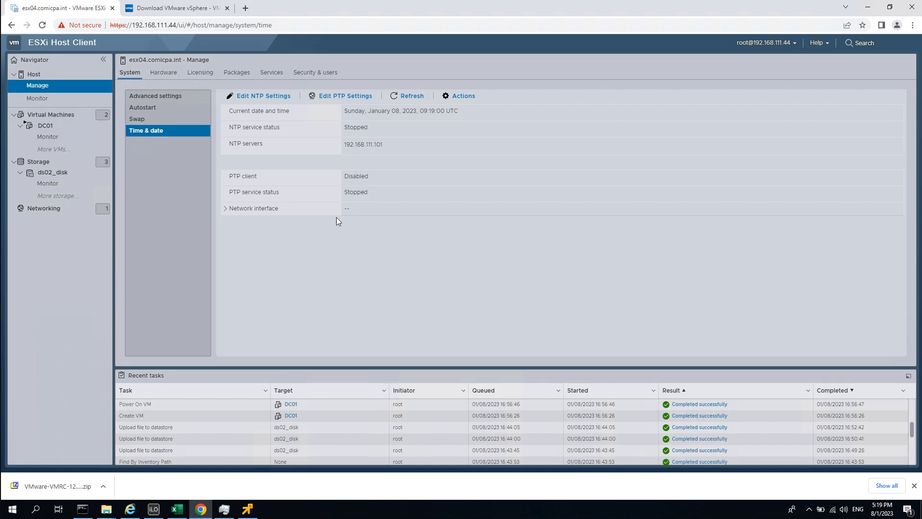
Browse the host's Services, summary, actions menu, and System settings including Advanced settings.
{"action": "left_click", "coordinate": [307, 75]}
{"action": "left_click", "coordinate": [275, 75]}
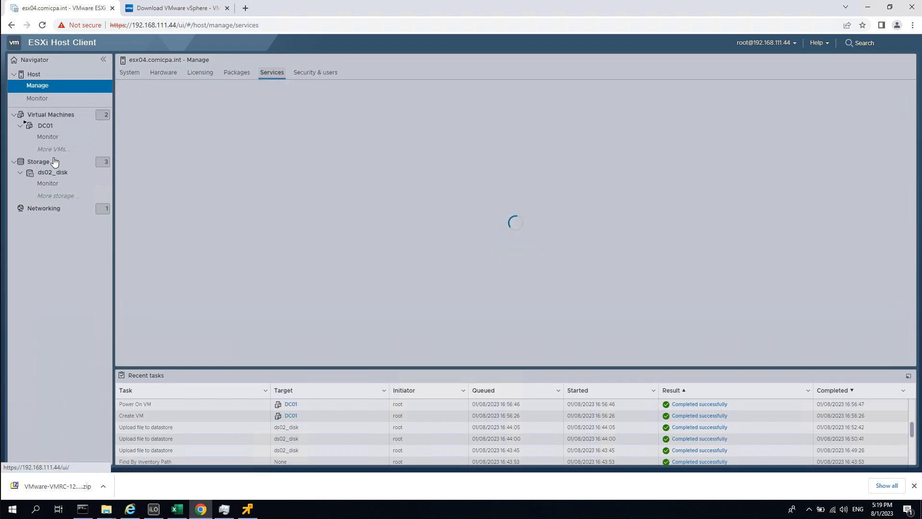
{"action": "left_click", "coordinate": [50, 89]}
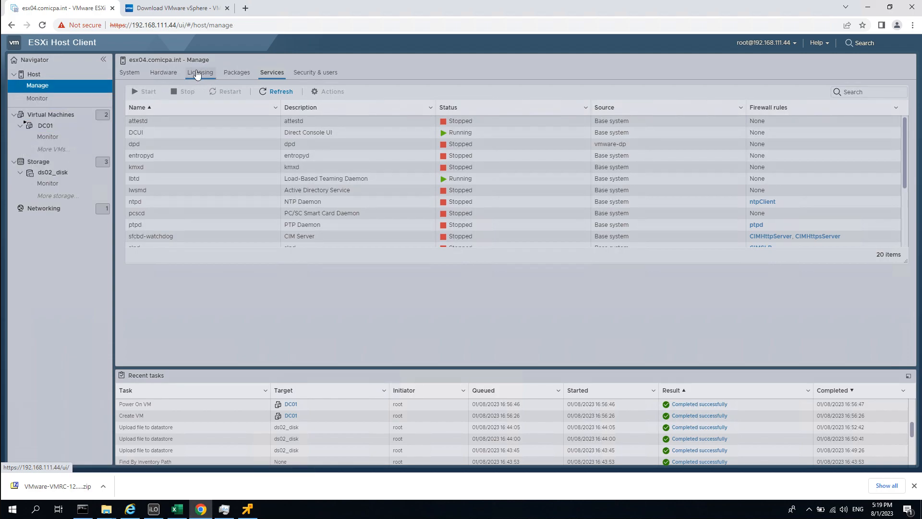
{"action": "left_click", "coordinate": [44, 75]}
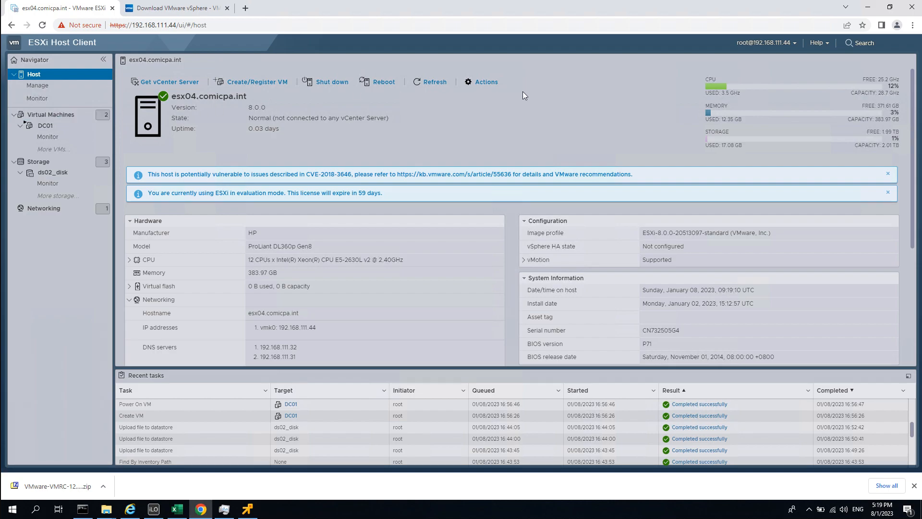
{"action": "left_click", "coordinate": [483, 81]}
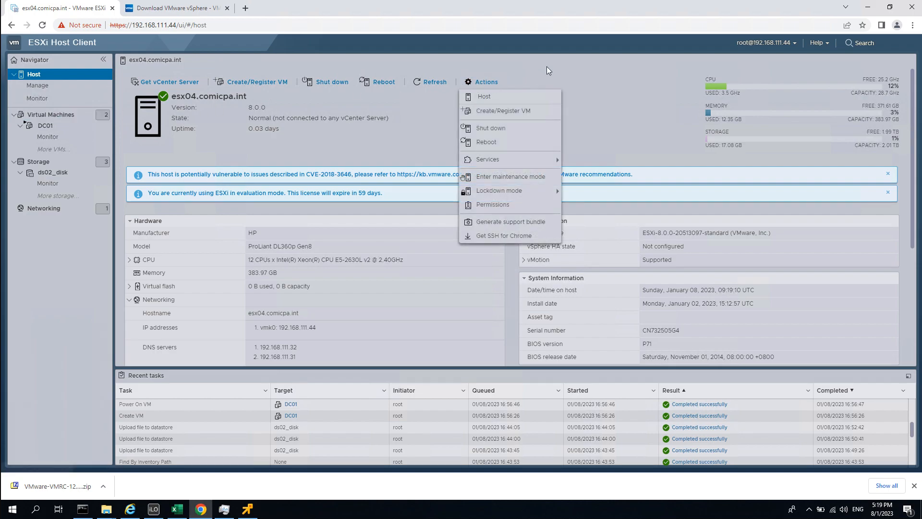
{"action": "left_click", "coordinate": [38, 85]}
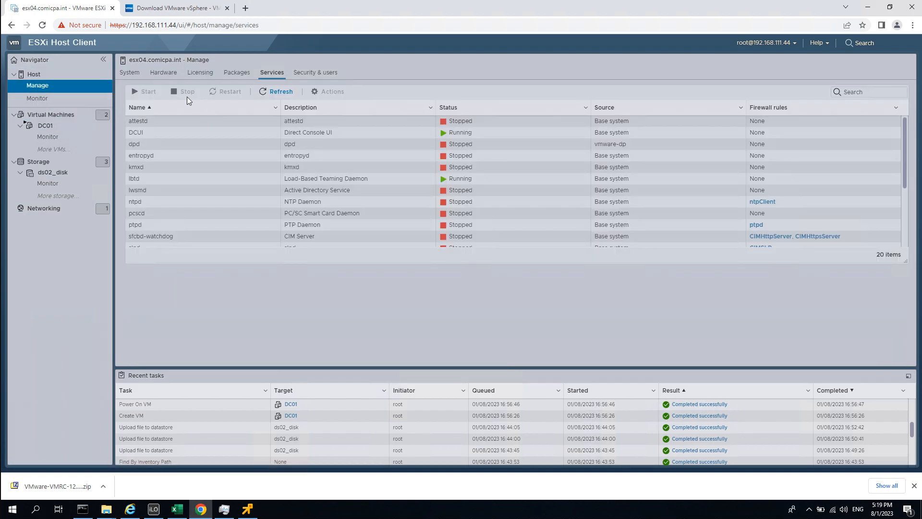
{"action": "left_click", "coordinate": [137, 75]}
{"action": "left_click", "coordinate": [164, 97]}
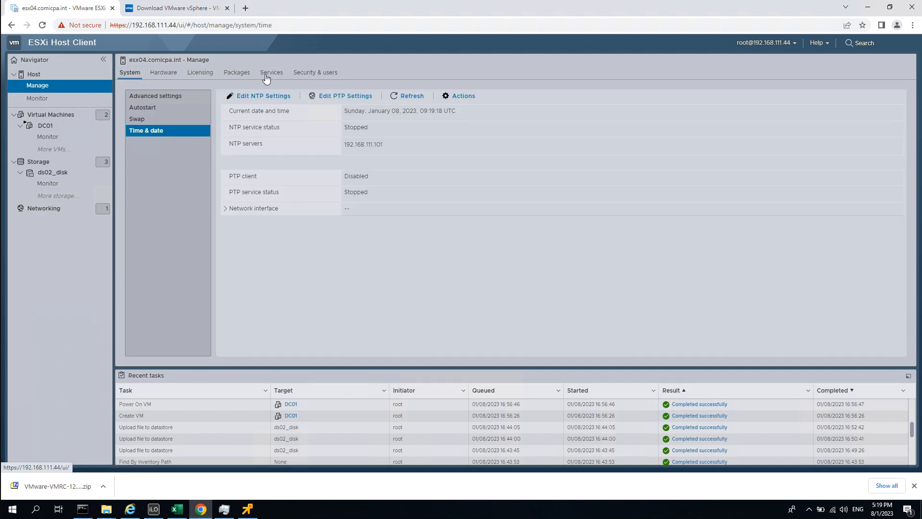
{"action": "left_click", "coordinate": [269, 71]}
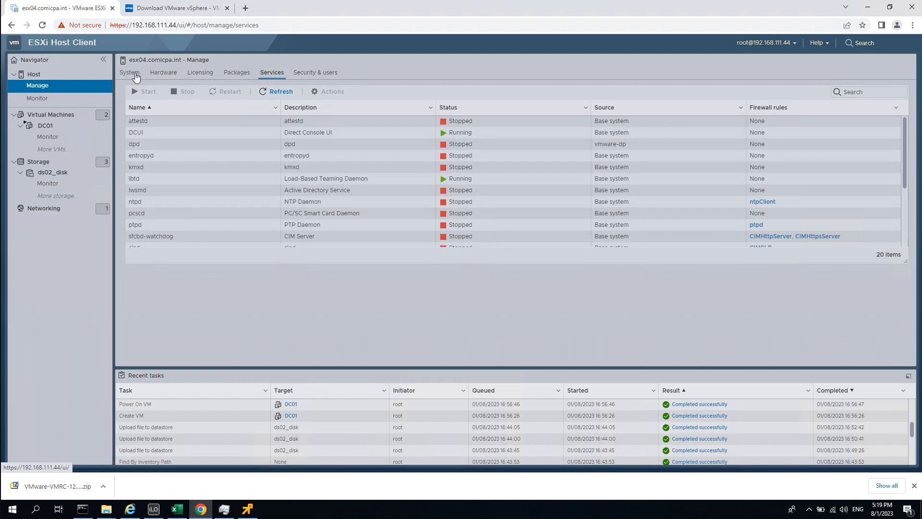
{"action": "left_click", "coordinate": [133, 73]}
{"action": "left_click", "coordinate": [171, 97]}
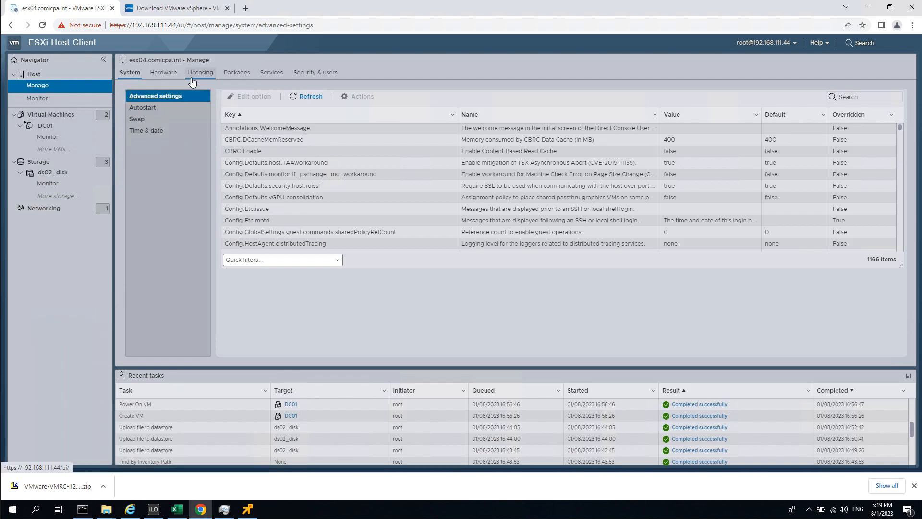
Review the host's PCI hardware, licensing and packages, then open Networking showing vSwitch0.
{"action": "left_click", "coordinate": [162, 76]}
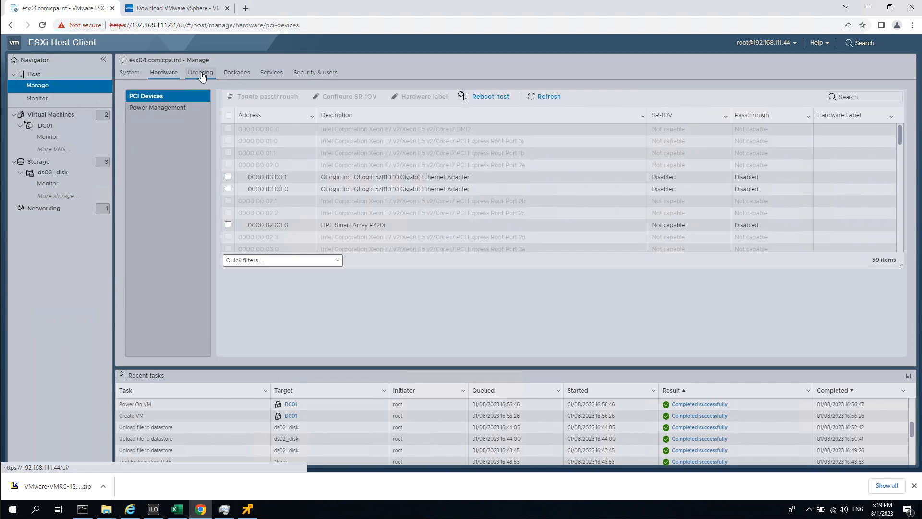
{"action": "left_click", "coordinate": [203, 75]}
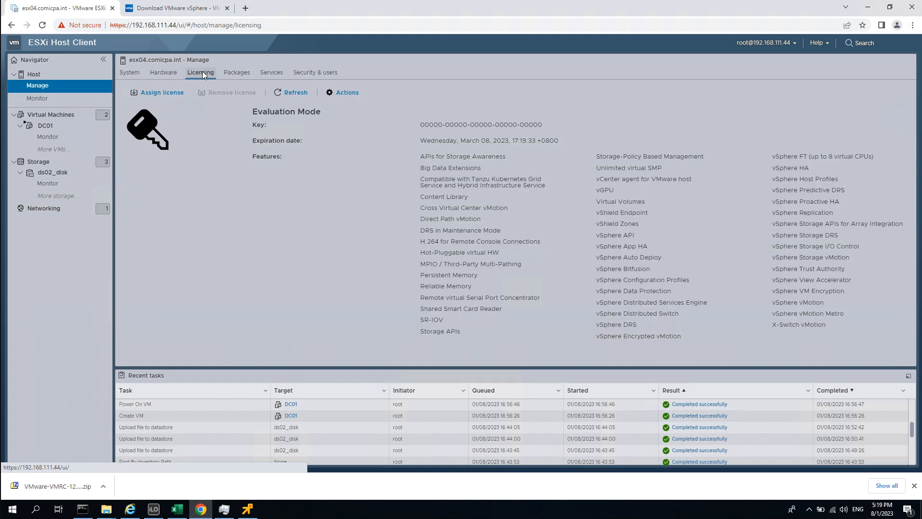
{"action": "left_click", "coordinate": [238, 76]}
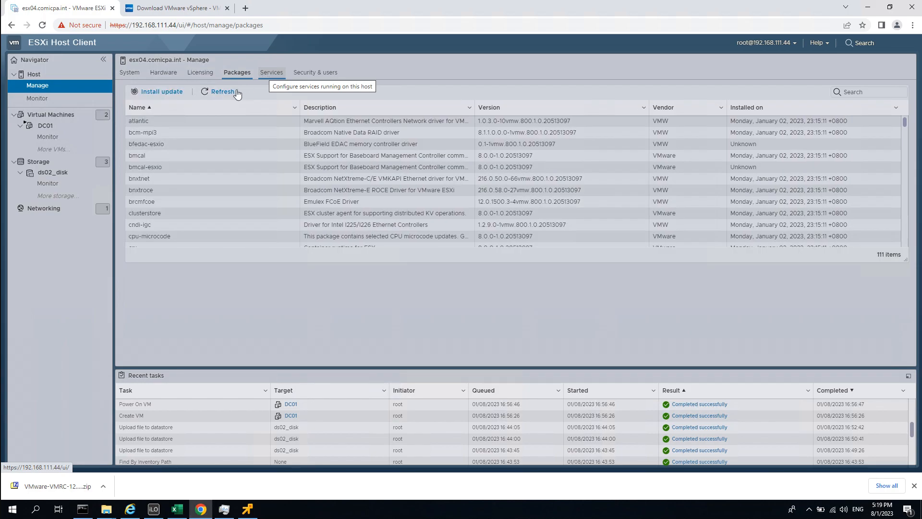
{"action": "left_click", "coordinate": [55, 208]}
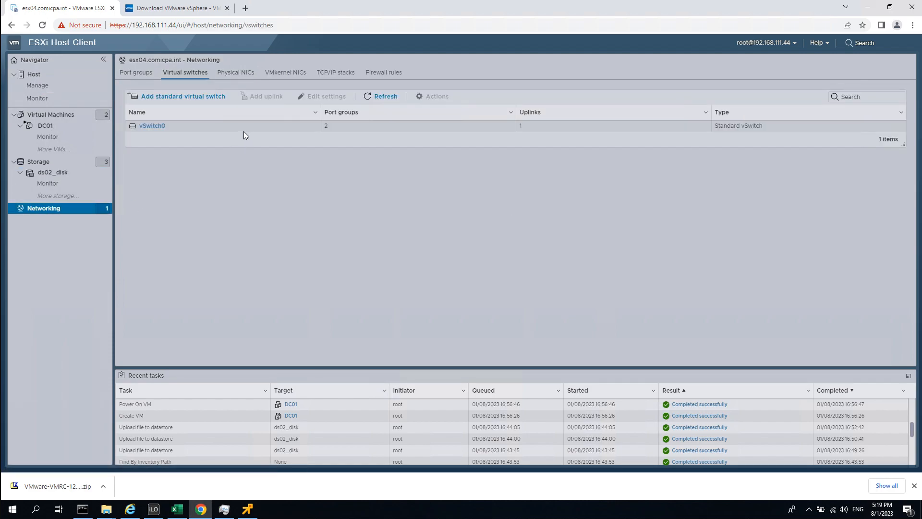
Open Edit settings for the vmk0 VMkernel NIc, showing MTU 1500 and static IPv4.
{"action": "left_click", "coordinate": [281, 75]}
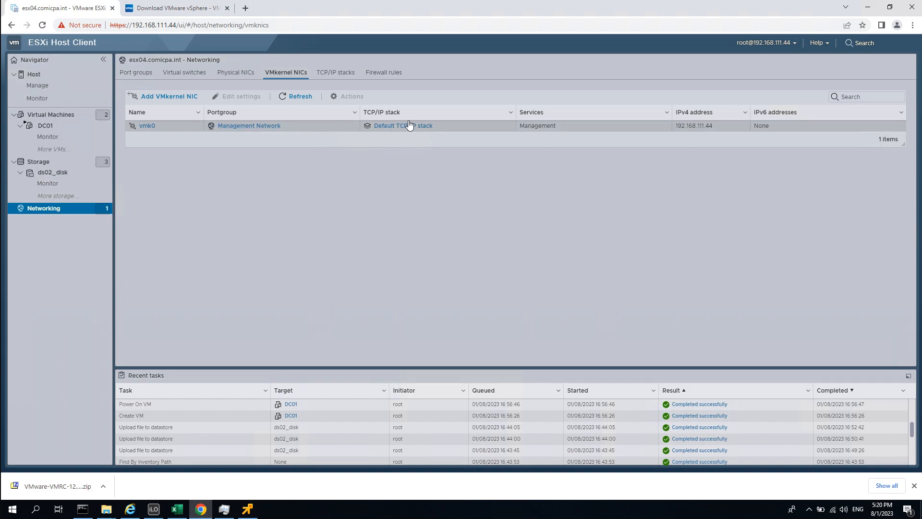
{"action": "left_click", "coordinate": [175, 130]}
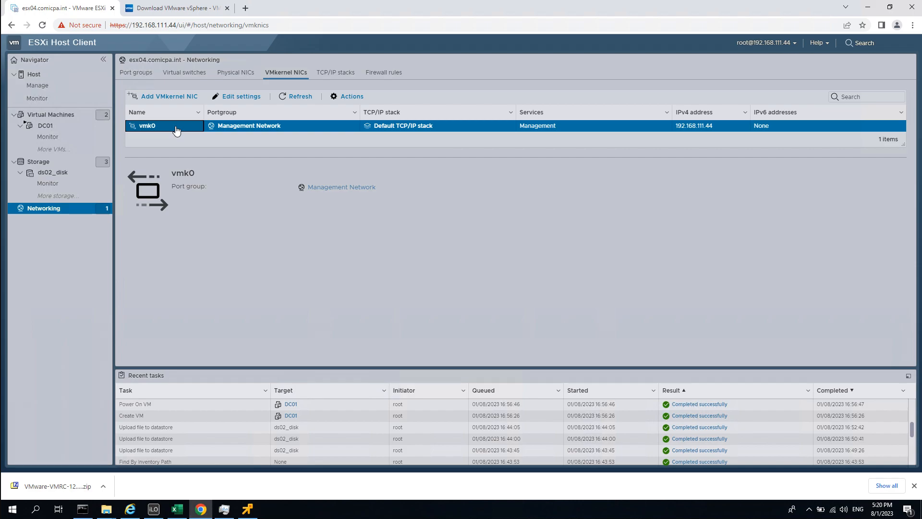
{"action": "left_click", "coordinate": [246, 97]}
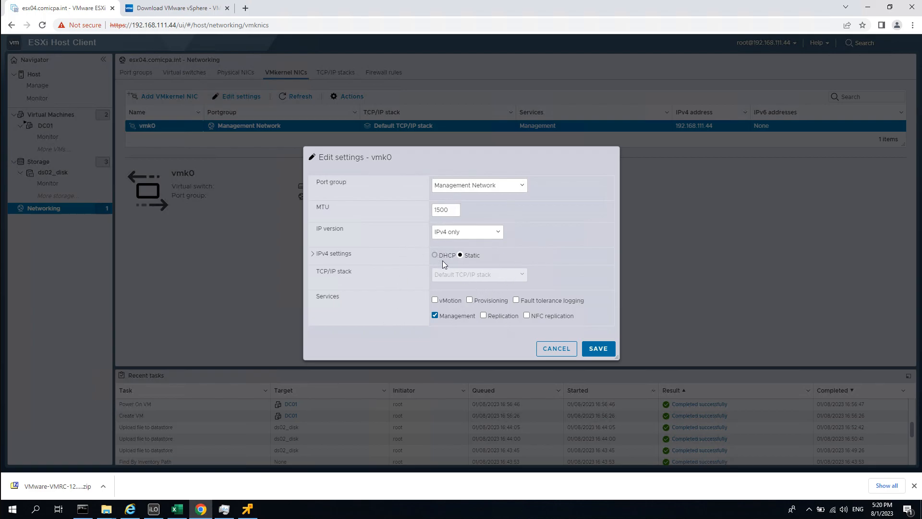
Verify vmk0's static IPv4 address 192.168.111.44 and Management Network port group, then cancel unchanged.
{"action": "left_click", "coordinate": [318, 253]}
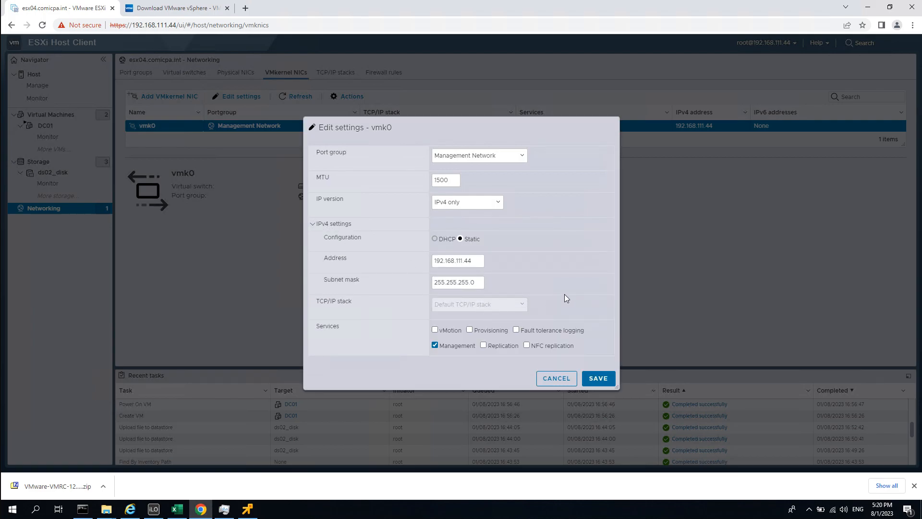
{"action": "left_click", "coordinate": [483, 158]}
{"action": "left_click", "coordinate": [570, 161]}
{"action": "left_click", "coordinate": [548, 379]}
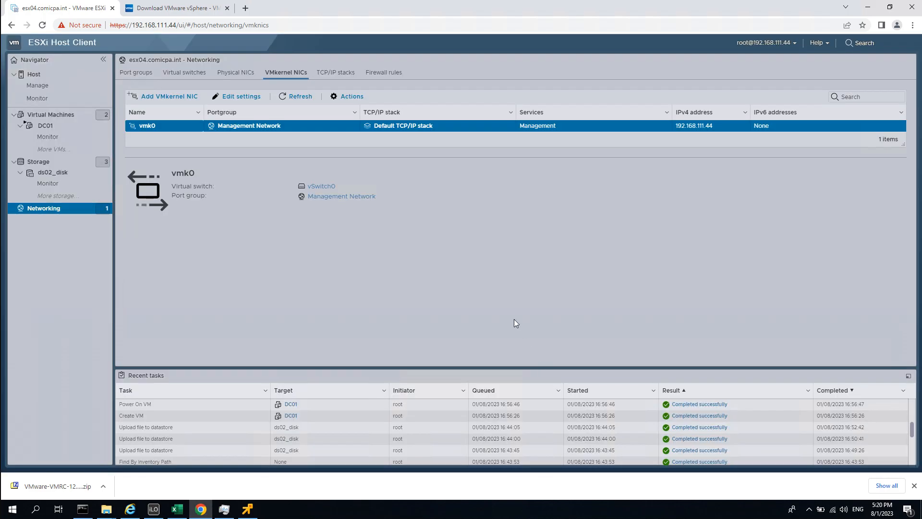
{"action": "left_click", "coordinate": [340, 75]}
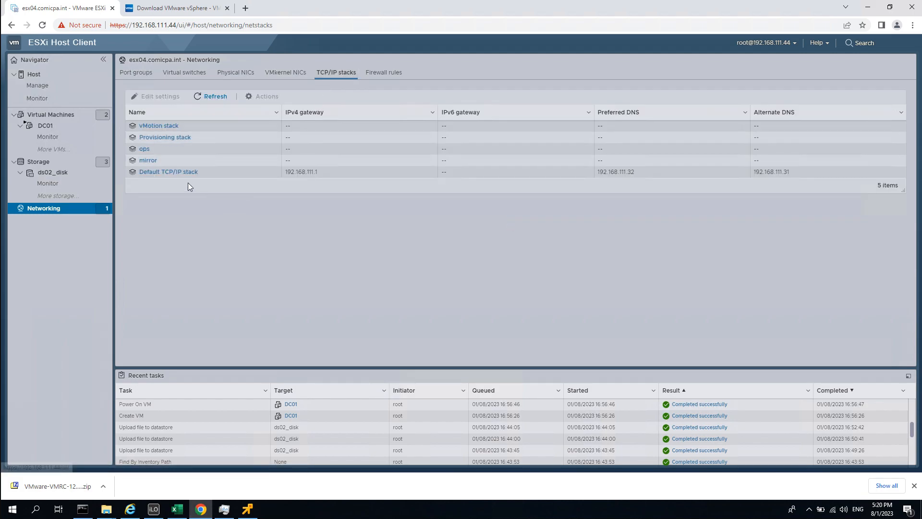
In the Default TCP/IP stack, delete the secondary DNS and change the primary to 192.168.111.101.
{"action": "left_click", "coordinate": [212, 176]}
{"action": "left_click", "coordinate": [174, 101]}
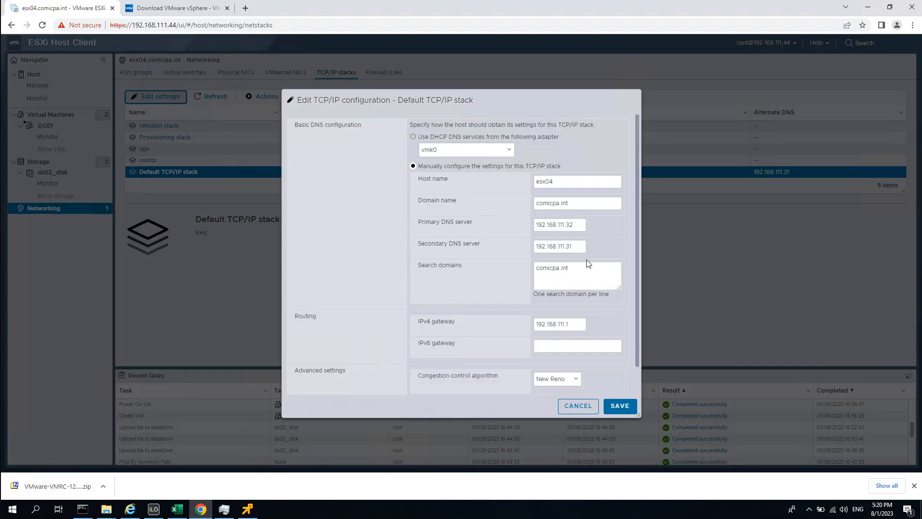
{"action": "left_click_drag", "start_coordinate": [576, 247], "coordinate": [472, 244]}
{"action": "key", "text": "BackSpace"}
{"action": "left_click", "coordinate": [578, 221]}
{"action": "key", "text": "BackSpace"}
{"action": "key", "text": "BackSpace"}
{"action": "type", "text": "10"}
Select the existing search domain comicpa.int and look up the lab domain in the Excel spreadsheet.
{"action": "left_click", "coordinate": [566, 268]}
{"action": "key", "text": "ctrl+a"}
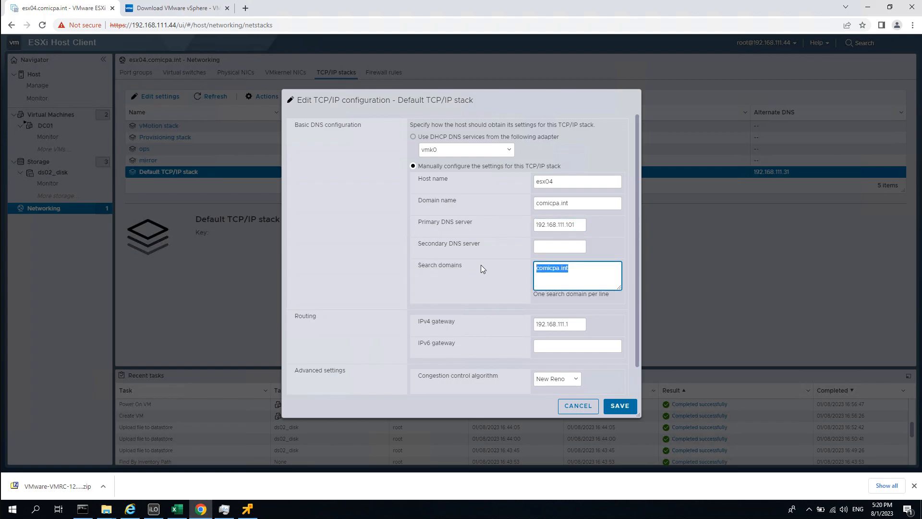
{"action": "left_click", "coordinate": [177, 509]}
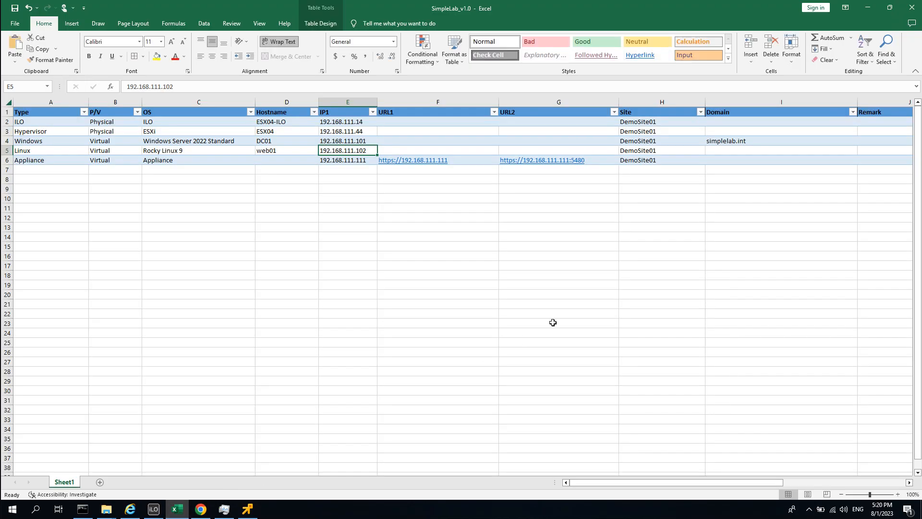
{"action": "left_click", "coordinate": [716, 208]}
Replace the search domain with simplelab.int and save the Default TCP/IP stack DNS settings.
{"action": "left_click", "coordinate": [867, 8]}
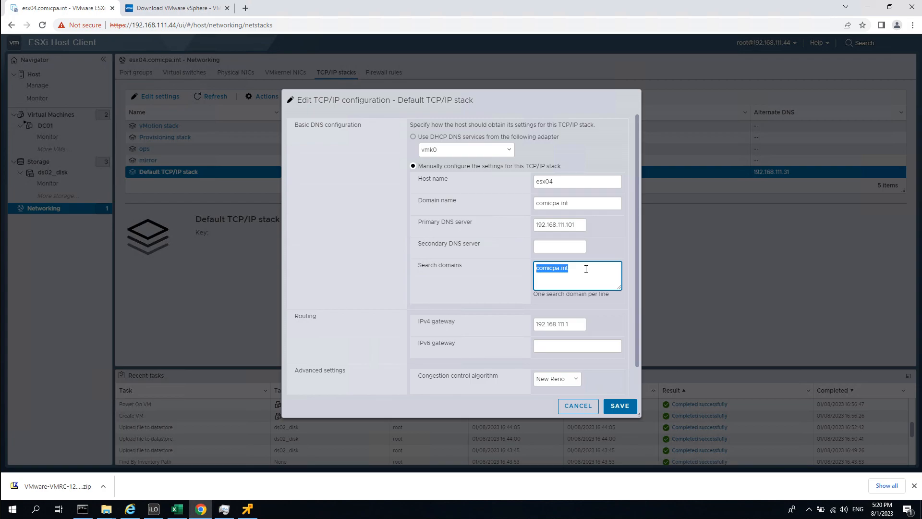
{"action": "type", "text": "simplelab.int"}
{"action": "left_click_drag", "start_coordinate": [636, 211], "coordinate": [634, 309]}
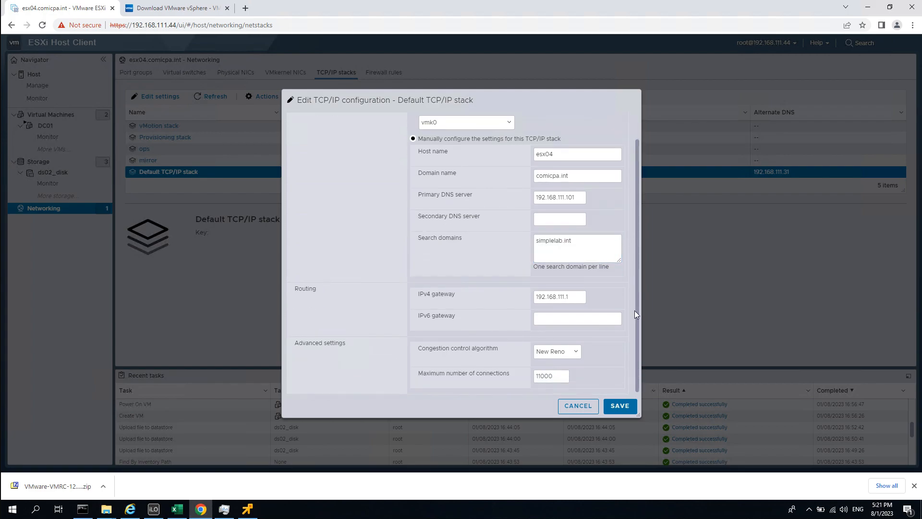
{"action": "left_click", "coordinate": [619, 406]}
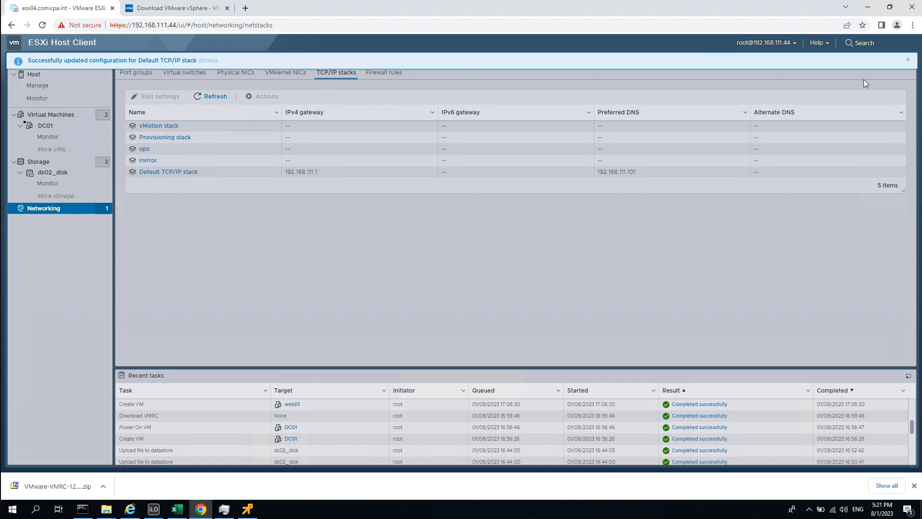
{"action": "left_click", "coordinate": [909, 61]}
{"action": "left_click", "coordinate": [48, 127]}
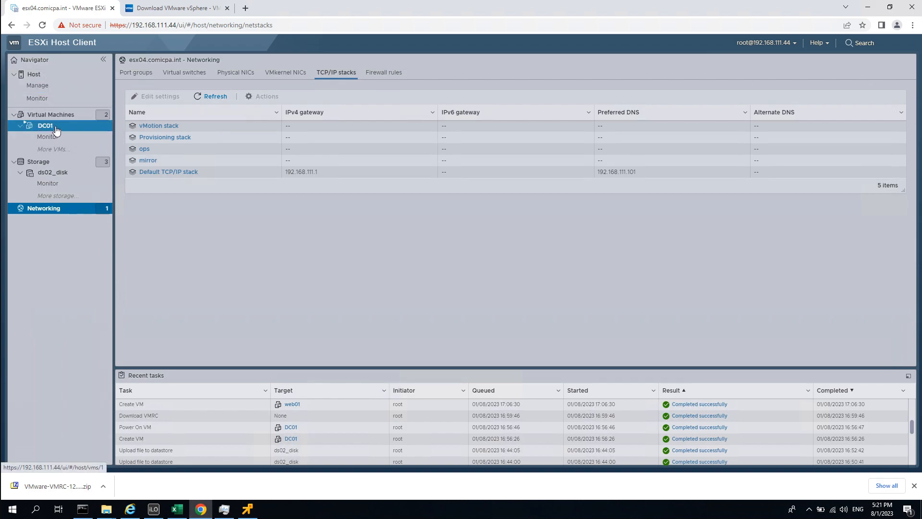
Bring the web01 VMware Remote Console window to the front.
{"action": "left_click", "coordinate": [247, 509]}
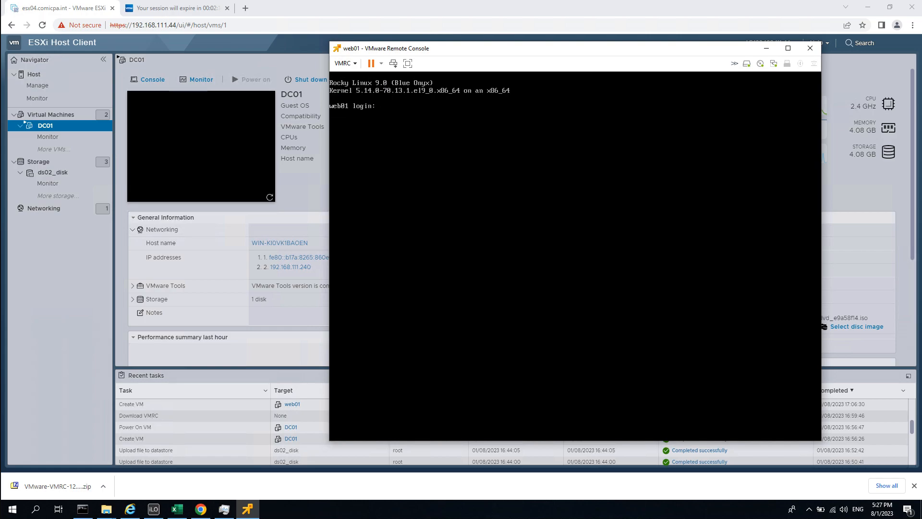
Log in to web01's console as root.
{"action": "left_click", "coordinate": [469, 172]}
{"action": "type", "text": "root"}
{"action": "key", "text": "Return"}
{"action": "key", "text": "Return"}
Run 'yum makecache', interrupt it when mirror resolution fails, and open /etc/resolv.conf in vi.
{"action": "type", "text": "yum update"}
{"action": "key", "text": "BackSpace"}
{"action": "key", "text": "BackSpace"}
{"action": "key", "text": "BackSpace"}
{"action": "key", "text": "BackSpace"}
{"action": "key", "text": "BackSpace"}
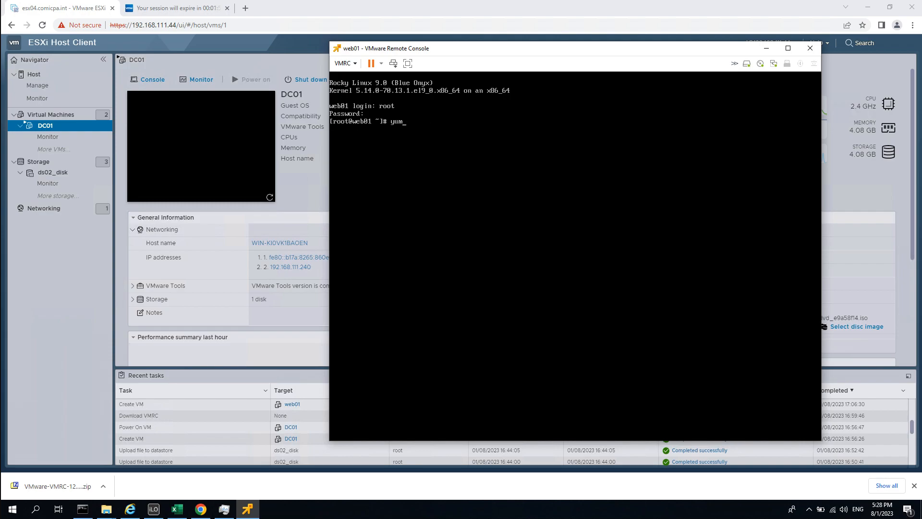
{"action": "type", "text": "makecache"}
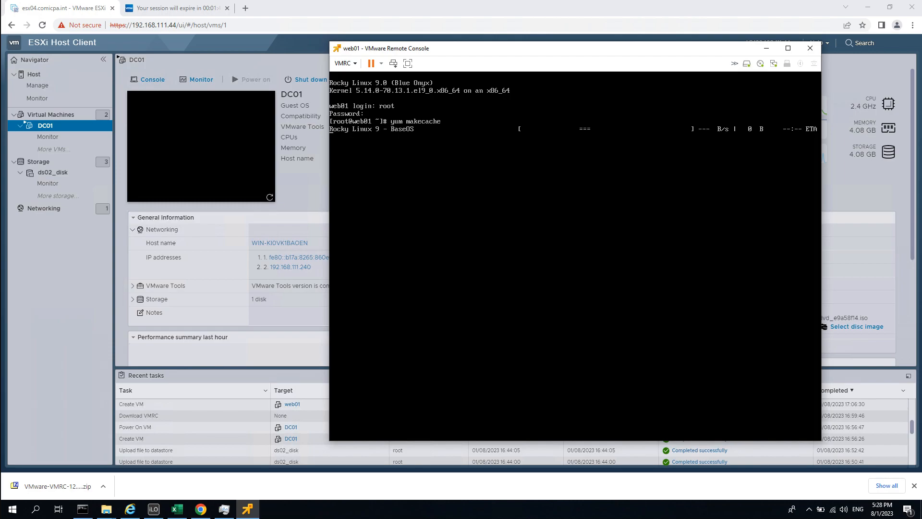
{"action": "key", "text": "ctrl+c"}
{"action": "key", "text": "ctrl+c"}
{"action": "key", "text": "ctrl+c"}
{"action": "key", "text": "ctrl+c"}
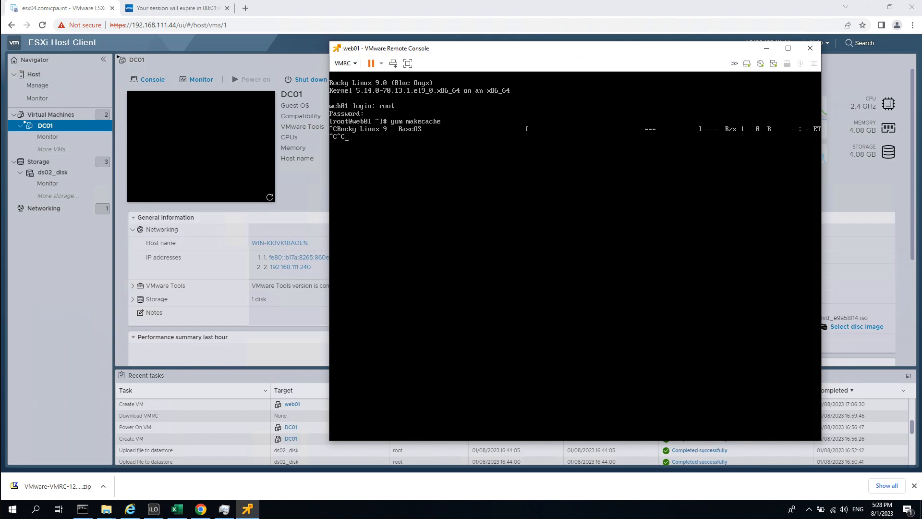
{"action": "key", "text": "ctrl+c"}
{"action": "key", "text": "ctrl+c"}
{"action": "key", "text": "ctrl+c"}
{"action": "key", "text": "ctrl+c"}
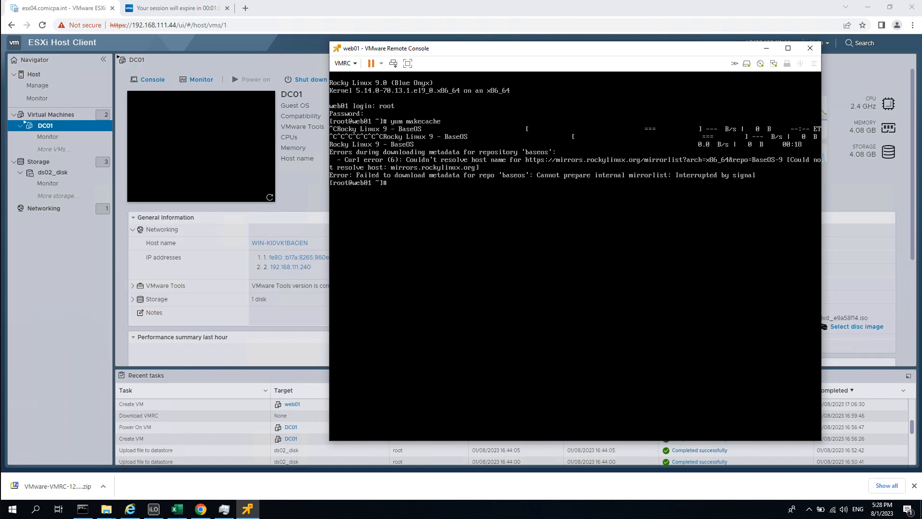
{"action": "type", "text": "vi /etc/res"}
{"action": "key", "text": "Tab"}
Change the nameserver in /etc/resolv.conf to 8.8.8.8 and save the file.
{"action": "key", "text": "Return"}
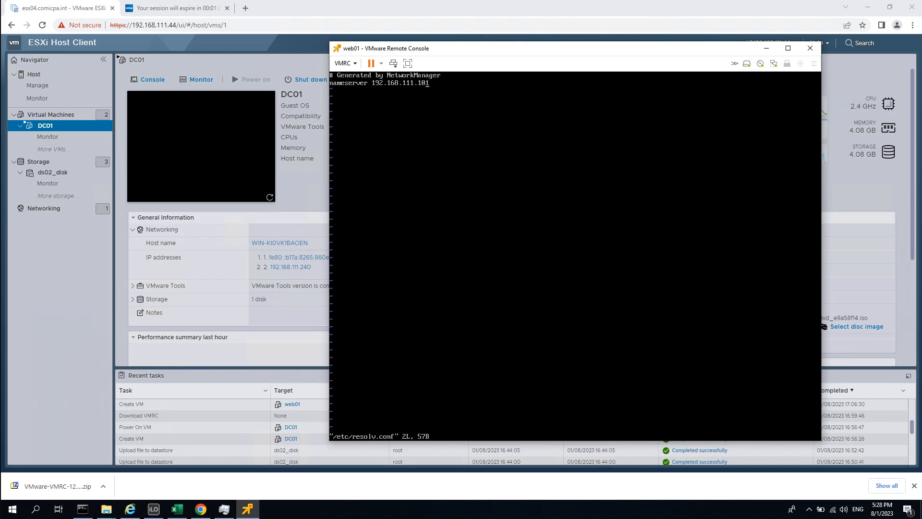
{"action": "key", "text": "j"}
{"action": "key", "text": "shift+a"}
{"action": "key", "text": "BackSpace"}
{"action": "key", "text": "BackSpace"}
{"action": "key", "text": "BackSpace"}
{"action": "key", "text": "BackSpace"}
{"action": "key", "text": "BackSpace"}
{"action": "key", "text": "BackSpace"}
{"action": "key", "text": "BackSpace"}
{"action": "key", "text": "BackSpace"}
{"action": "key", "text": "BackSpace"}
{"action": "key", "text": "BackSpace"}
{"action": "key", "text": "BackSpace"}
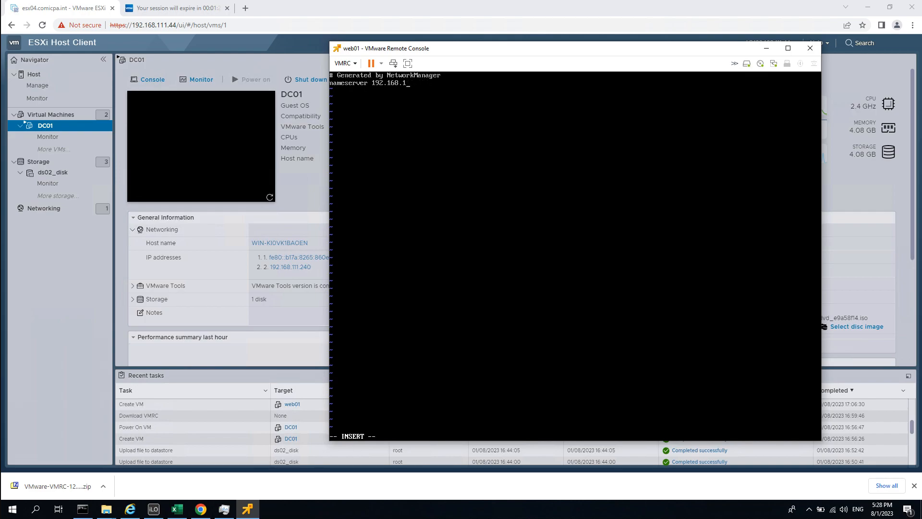
{"action": "key", "text": "BackSpace"}
{"action": "key", "text": "BackSpace"}
{"action": "key", "text": "BackSpace"}
{"action": "key", "text": "BackSpace"}
{"action": "type", "text": "8.8.8"}
{"action": "key", "text": "Escape"}
{"action": "type", "text": ":wq"}
{"action": "key", "text": "Return"}
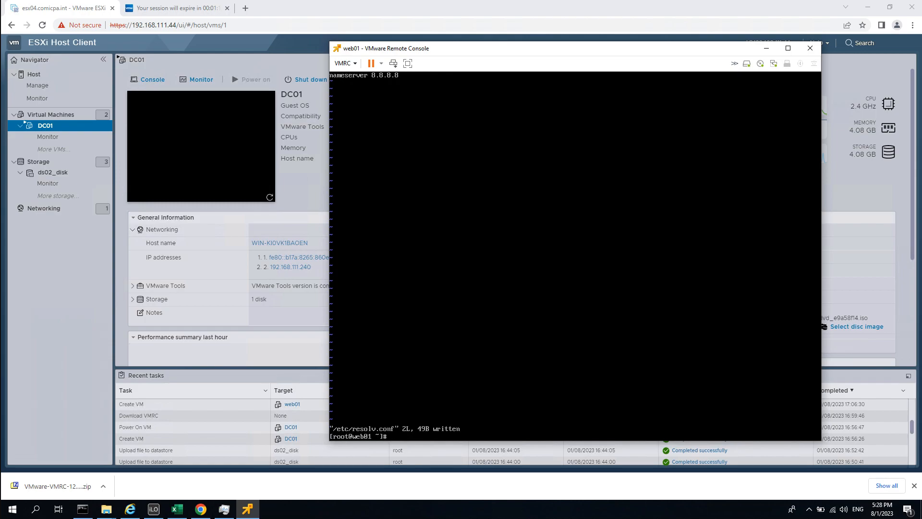
Ping google.com to confirm name resolution works, then clear the terminal.
{"action": "type", "text": "ping google.com"}
{"action": "key", "text": "Return"}
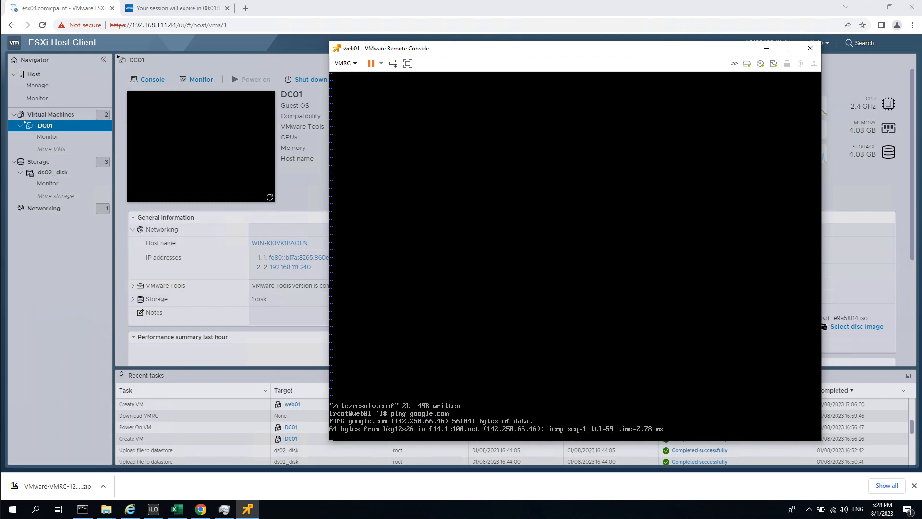
{"action": "key", "text": "ctrl+c"}
{"action": "key", "text": "ctrl+c"}
{"action": "type", "text": "clear"}
{"action": "key", "text": "Return"}
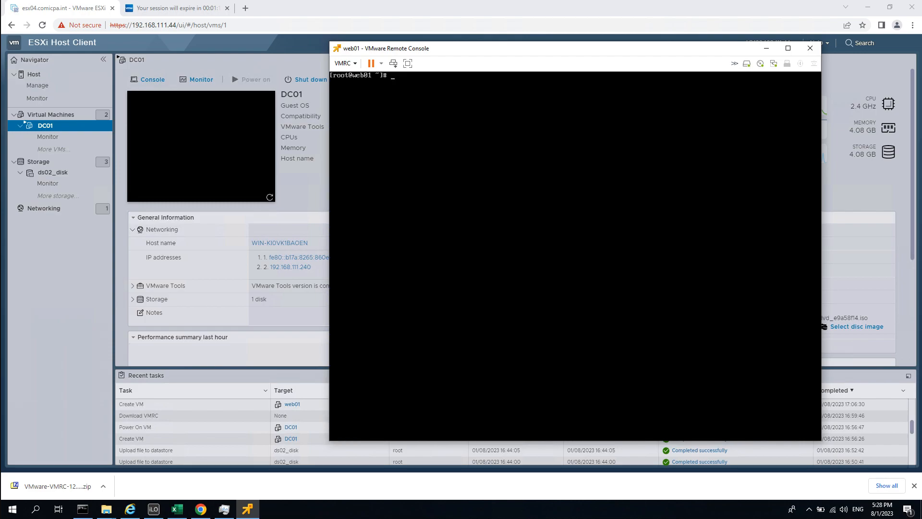
Rebuild web01's package metadata cache with 'yum makecache'.
{"action": "type", "text": "yum makeca"}
{"action": "key", "text": "BackSpace"}
{"action": "type", "text": "cache"}
{"action": "key", "text": "Return"}
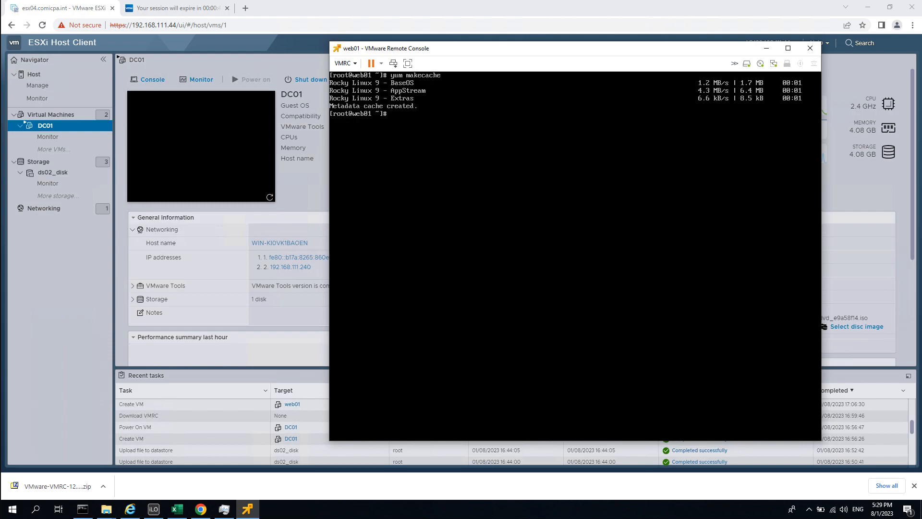
Run 'yum install open-vm-tools', bringing up the 12.0.5-2.el9 upgrade prompt, and move the console window aside.
{"action": "type", "text": "yum install open-vm-"}
{"action": "type", "text": "tools"}
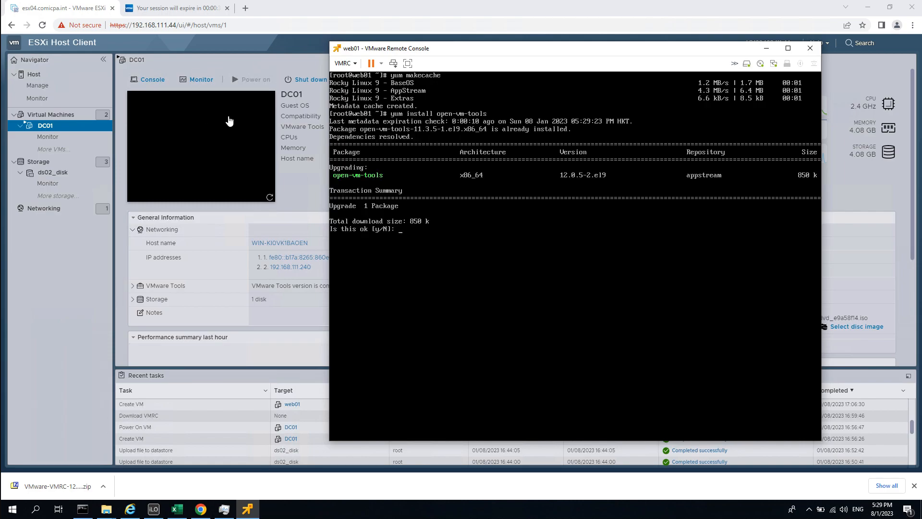
{"action": "left_click_drag", "start_coordinate": [384, 52], "coordinate": [524, 76]}
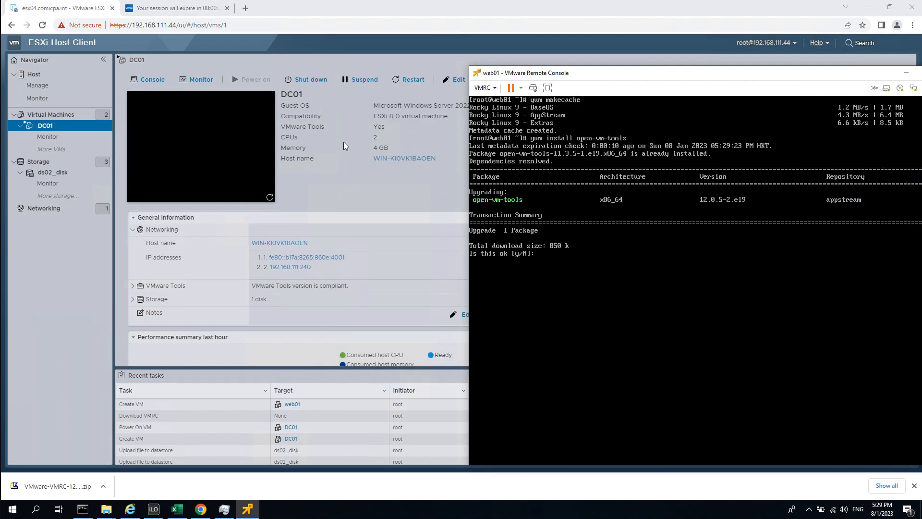
Open web01's details page from the host's Virtual Machines list.
{"action": "left_click", "coordinate": [62, 153]}
{"action": "left_click", "coordinate": [47, 116]}
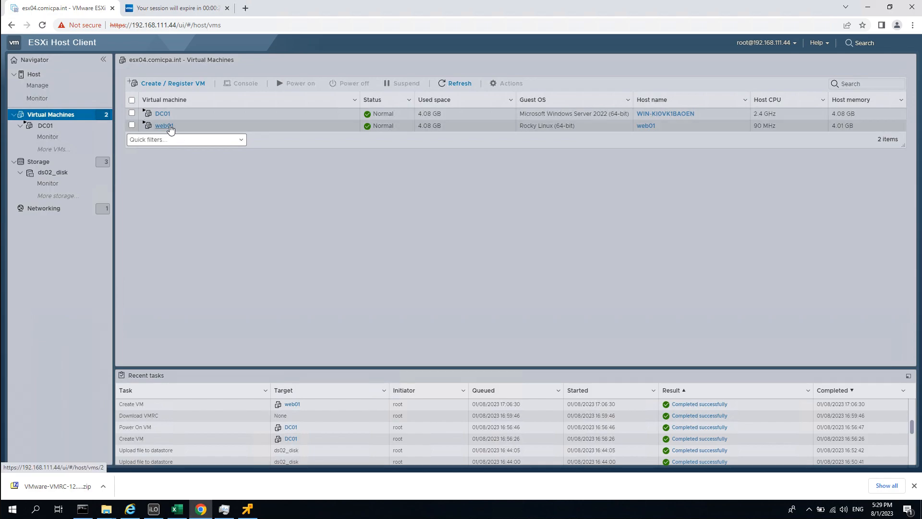
{"action": "left_click", "coordinate": [166, 125]}
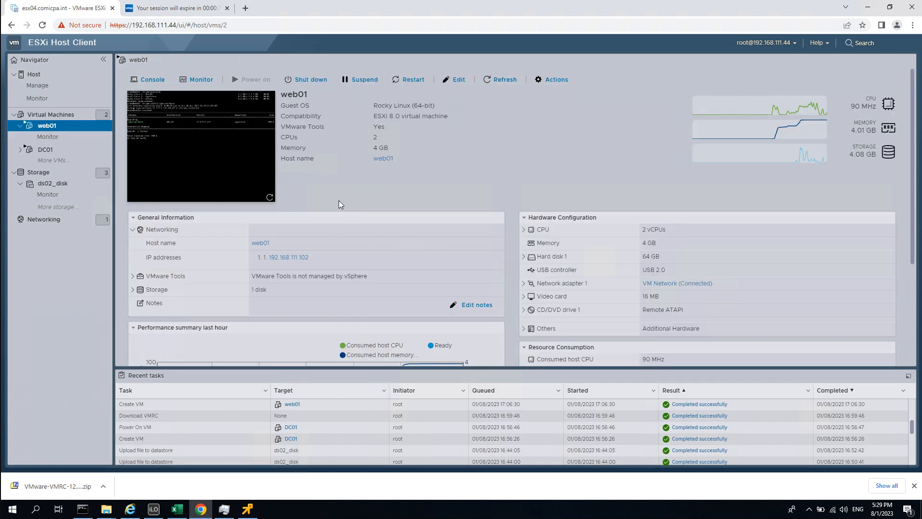
Review DC01's summary for comparison, including its host name, memory and two IP addresses.
{"action": "left_click", "coordinate": [134, 230]}
{"action": "left_click", "coordinate": [47, 150]}
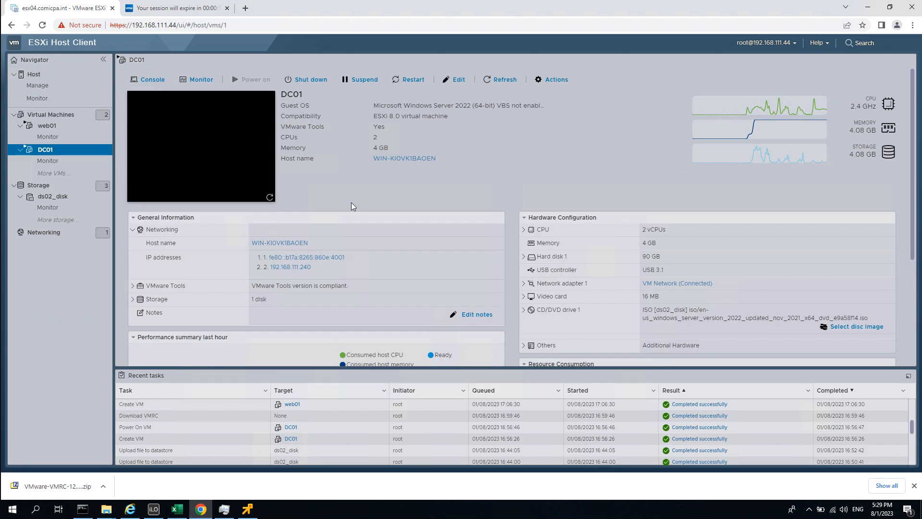
{"action": "left_click_drag", "start_coordinate": [356, 128], "coordinate": [488, 170]}
{"action": "left_click", "coordinate": [506, 162]}
{"action": "left_click_drag", "start_coordinate": [523, 165], "coordinate": [518, 138]}
{"action": "left_click", "coordinate": [292, 158]}
{"action": "left_click_drag", "start_coordinate": [280, 159], "coordinate": [372, 159]}
{"action": "left_click", "coordinate": [492, 159]}
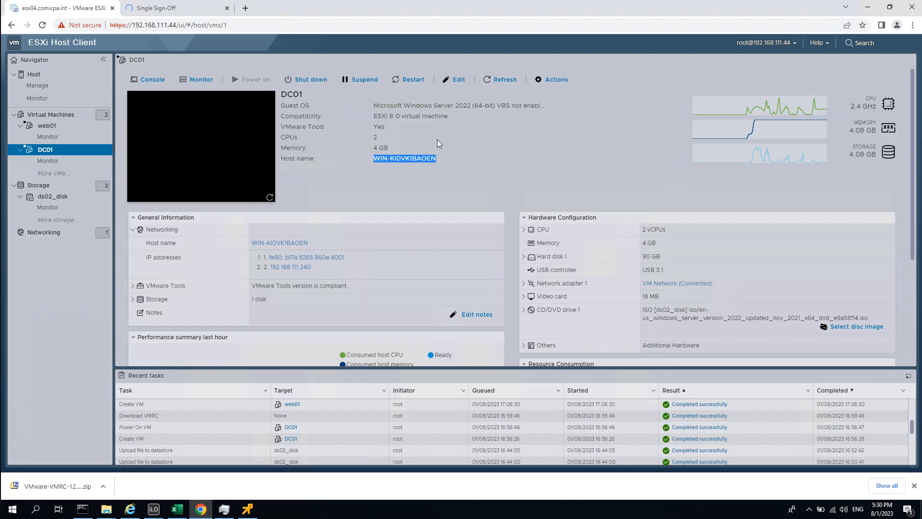
{"action": "left_click", "coordinate": [483, 153]}
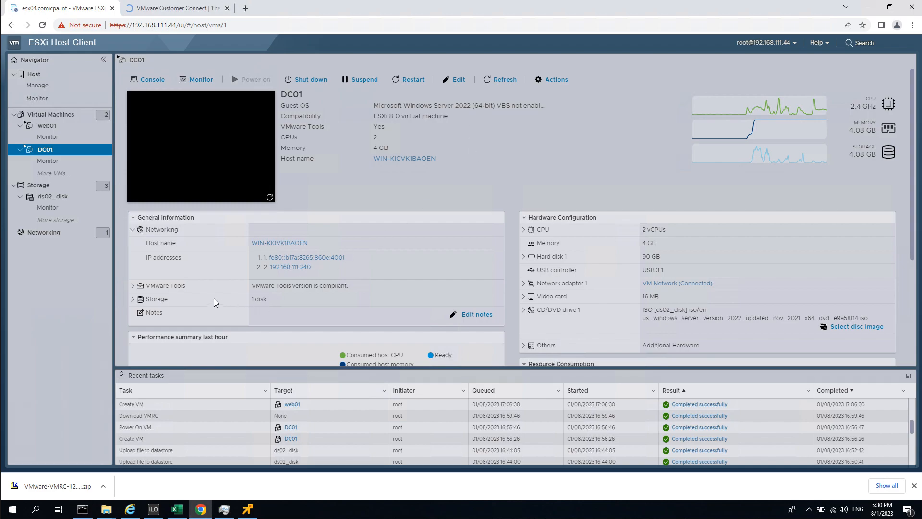
{"action": "left_click_drag", "start_coordinate": [362, 270], "coordinate": [254, 255]}
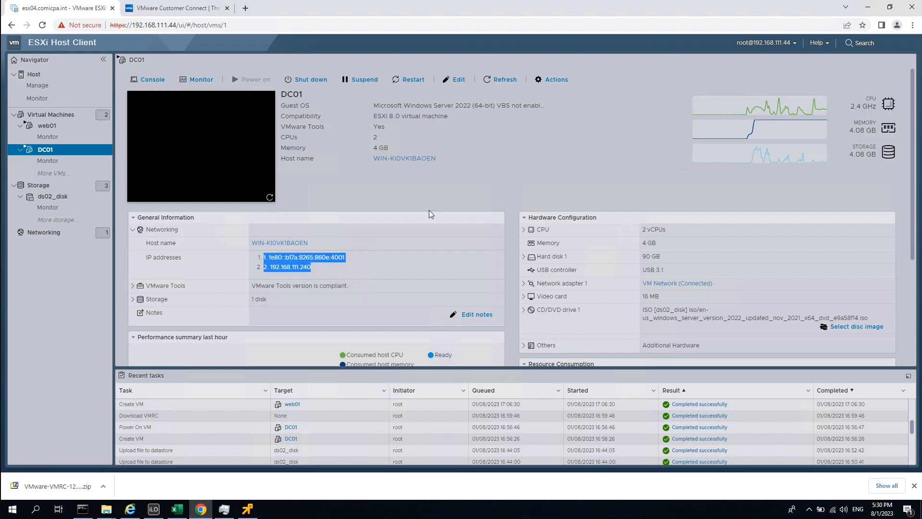
{"action": "left_click", "coordinate": [523, 166]}
On web01's summary, check IP 192.168.111.102 and the VMware Tools details (open-vm-tools 11.3.5, running).
{"action": "left_click", "coordinate": [54, 126]}
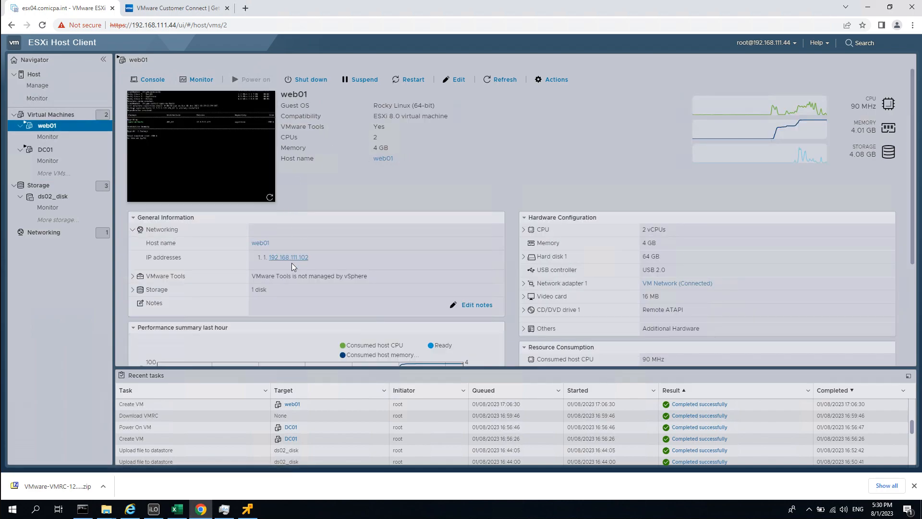
{"action": "left_click_drag", "start_coordinate": [145, 261], "coordinate": [386, 258]}
{"action": "left_click", "coordinate": [386, 258]}
{"action": "scroll", "coordinate": [415, 295], "scroll_direction": "down", "scroll_amount": 2}
{"action": "scroll", "coordinate": [413, 228], "scroll_direction": "up", "scroll_amount": 2}
{"action": "triple_click", "coordinate": [306, 279]}
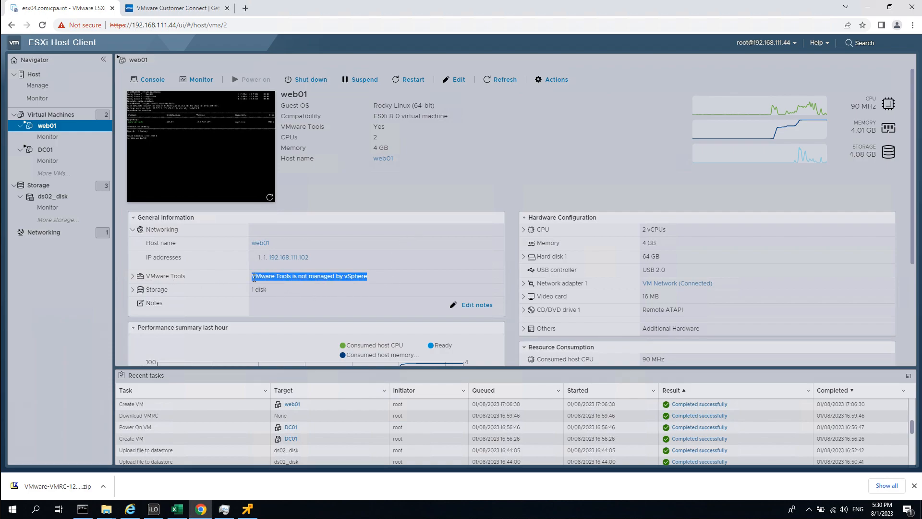
{"action": "left_click", "coordinate": [168, 278]}
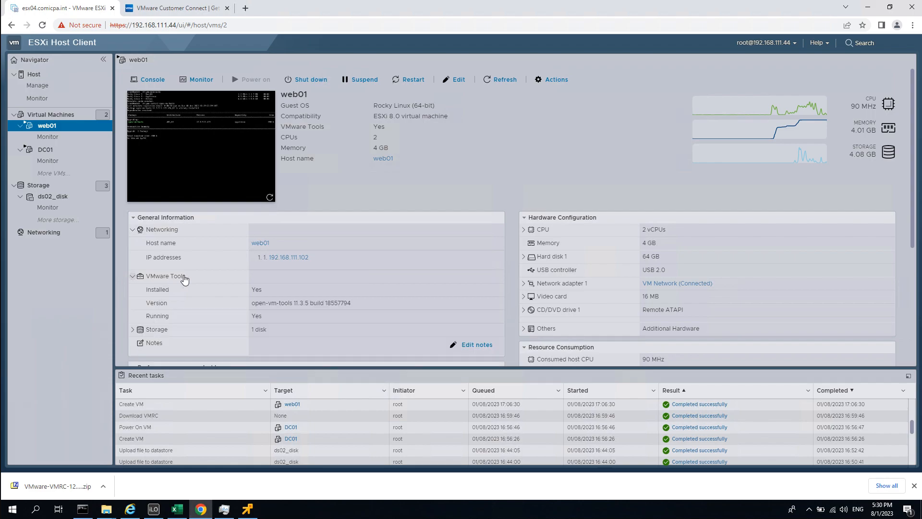
{"action": "left_click", "coordinate": [166, 278]}
Decline the pending open-vm-tools upgrade to 12.0.5-2.el9 in web01's console.
{"action": "left_click", "coordinate": [251, 504]}
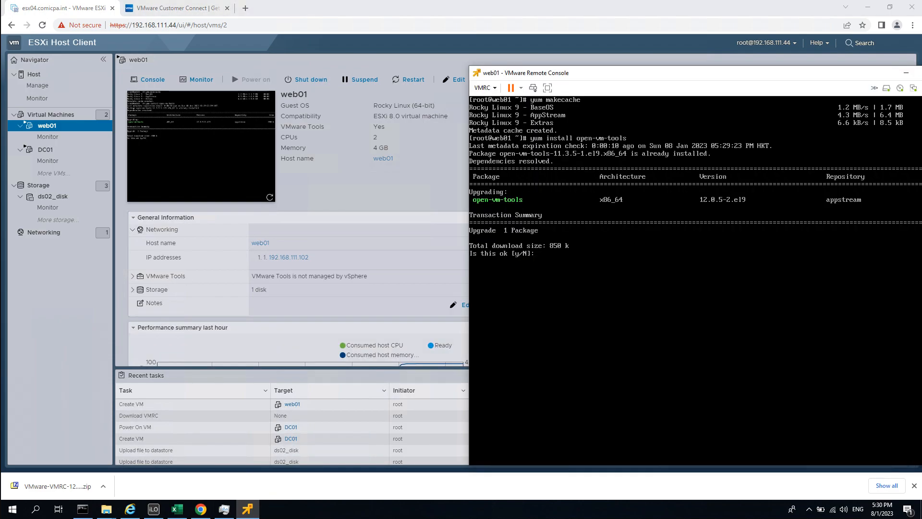
{"action": "type", "text": "n"}
{"action": "key", "text": "Return"}
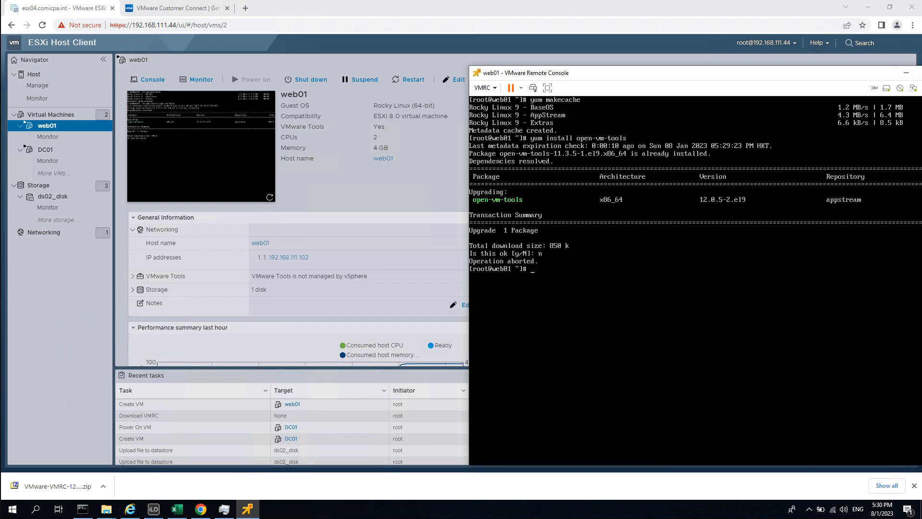
Confirm open-vm-tools 11.3.5-1.el9 is installed via 'rpm -qa | grep -i open-vm-tools' and decline the upgrade again.
{"action": "type", "text": "rpm -qa | grep -i open-vm-tools"}
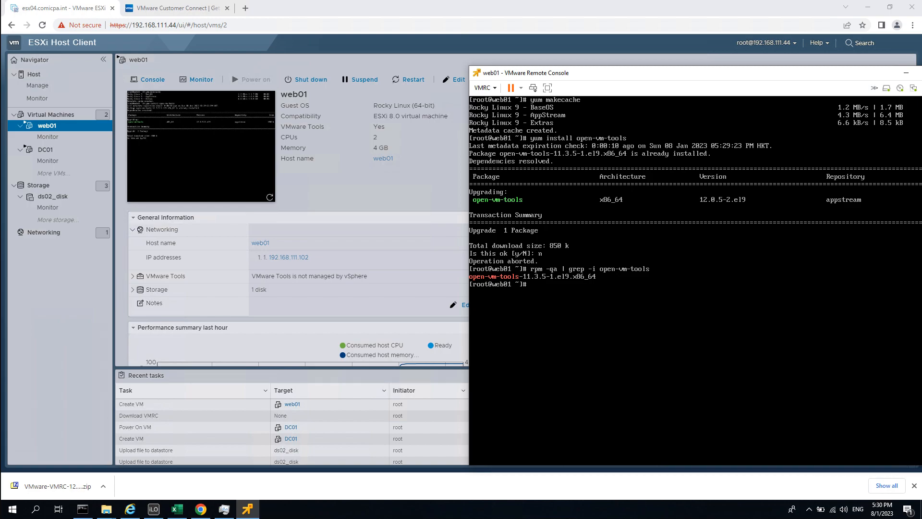
{"action": "key", "text": "Up"}
{"action": "key", "text": "Up"}
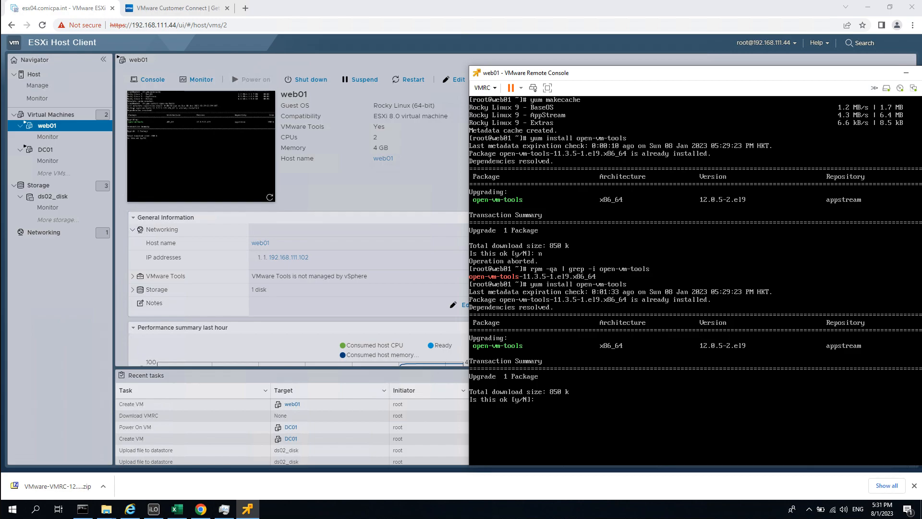
{"action": "type", "text": "n"}
{"action": "key", "text": "Return"}
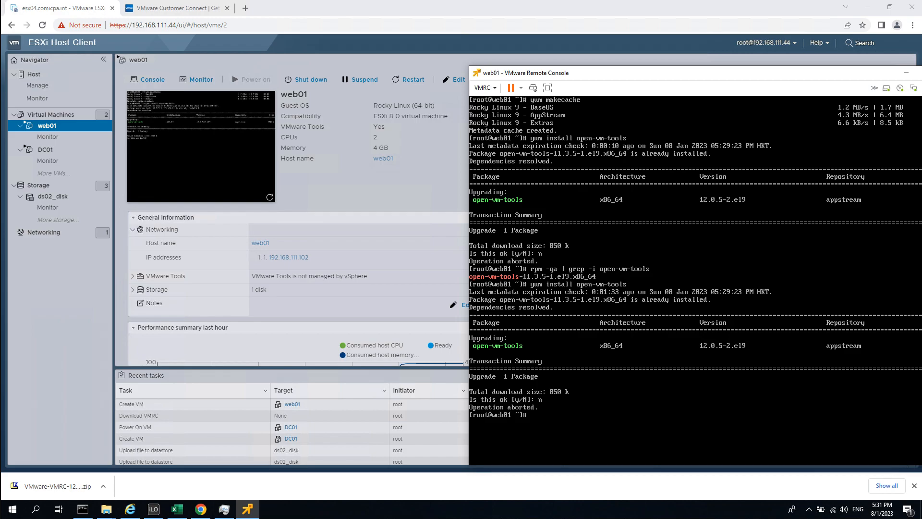